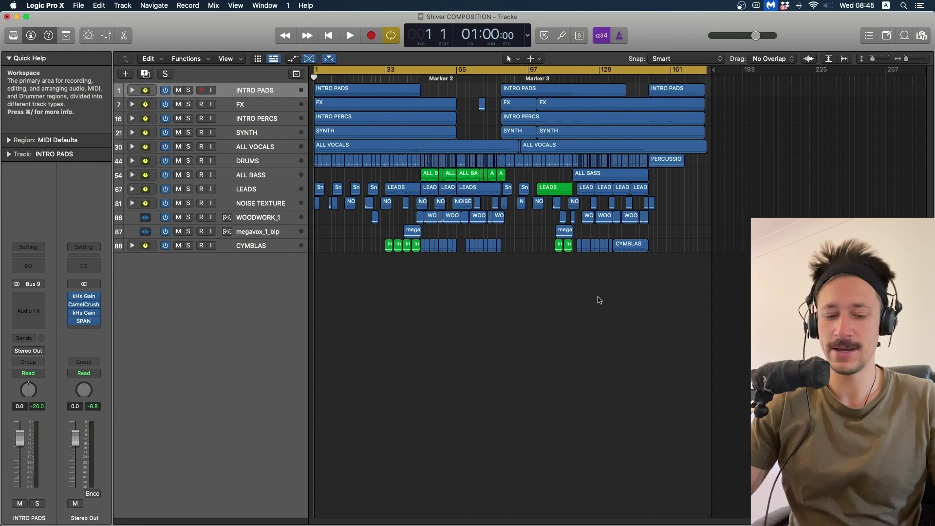
- Turn off cycle mode for the arrangement and return the playhead to bar 1
key(super+Down)
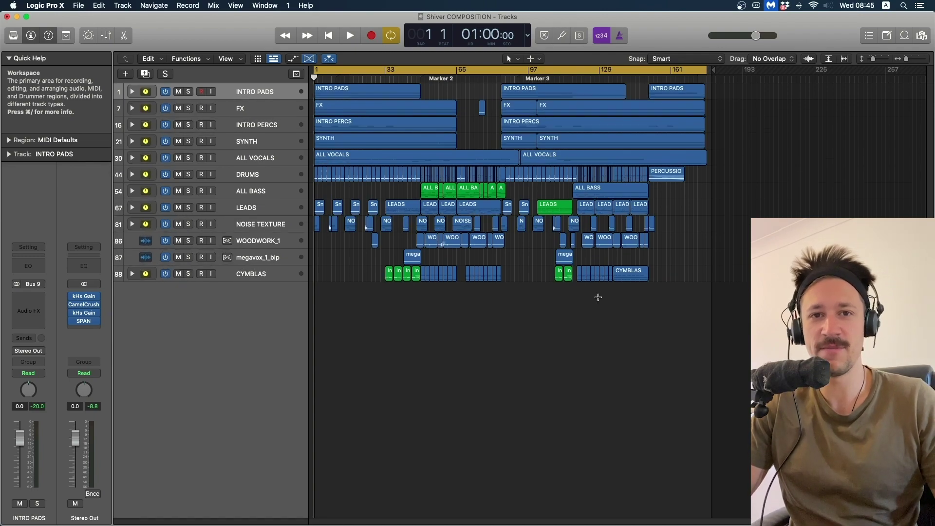
key(super+Down)
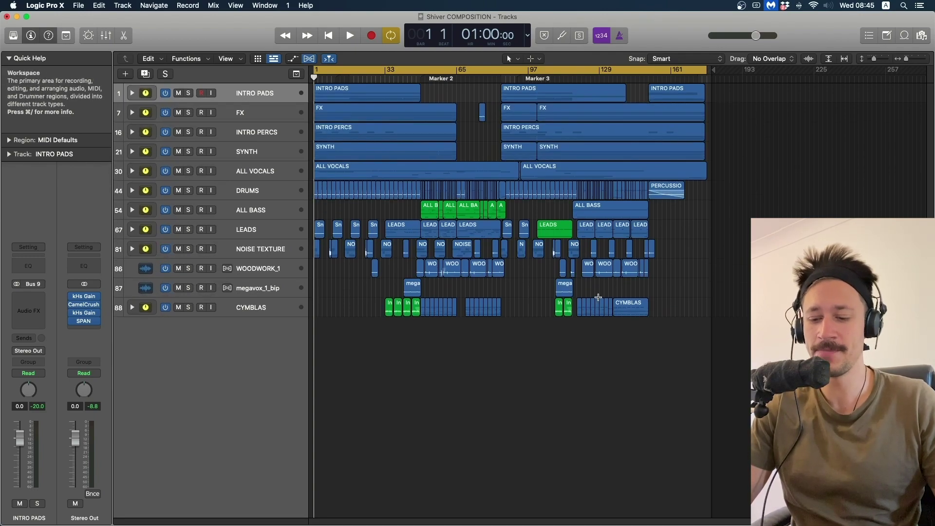
key(super+Up)
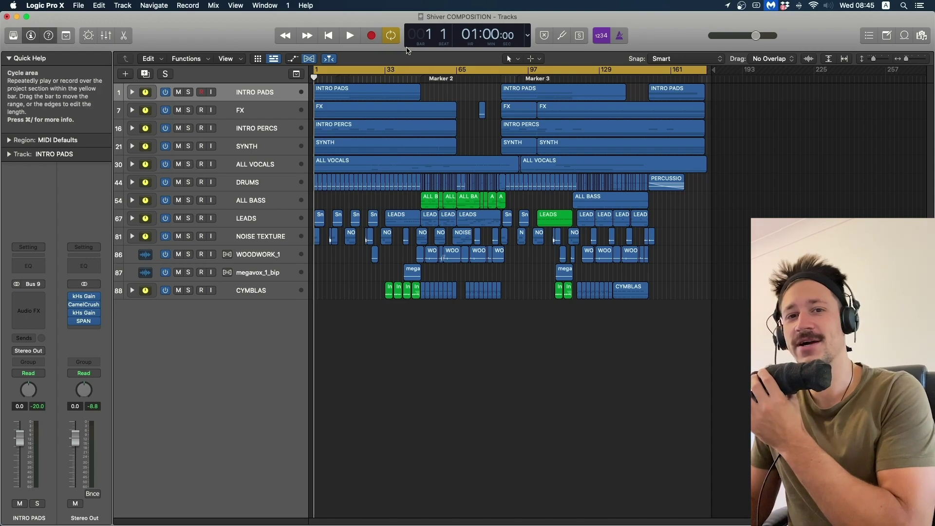
click(399, 69)
click(396, 74)
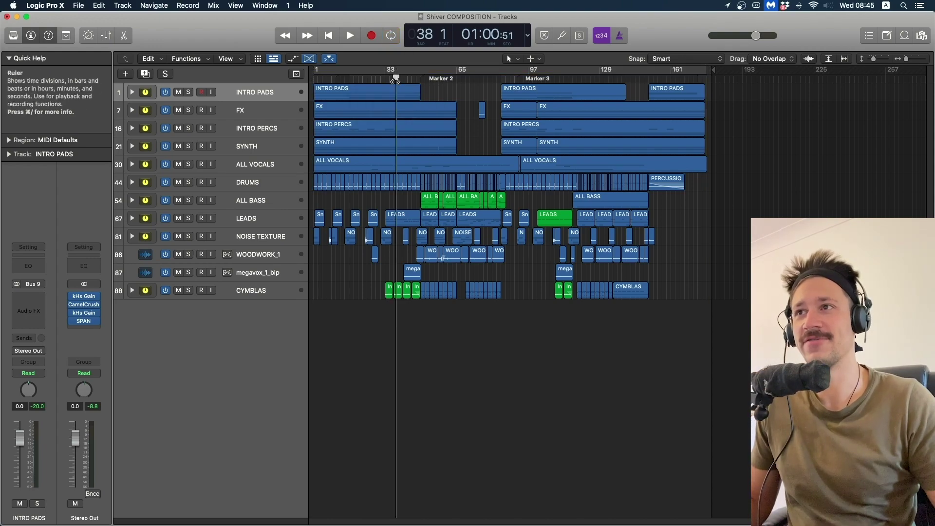
key(Return)
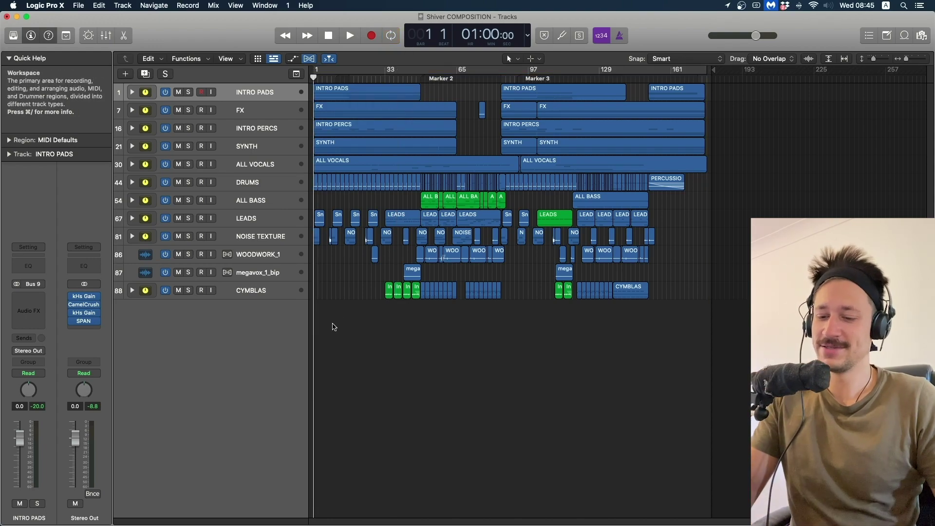
- Play the opening bars of the arrangement from bar 1 and stop playback
key(super+Down)
key(super+Down)
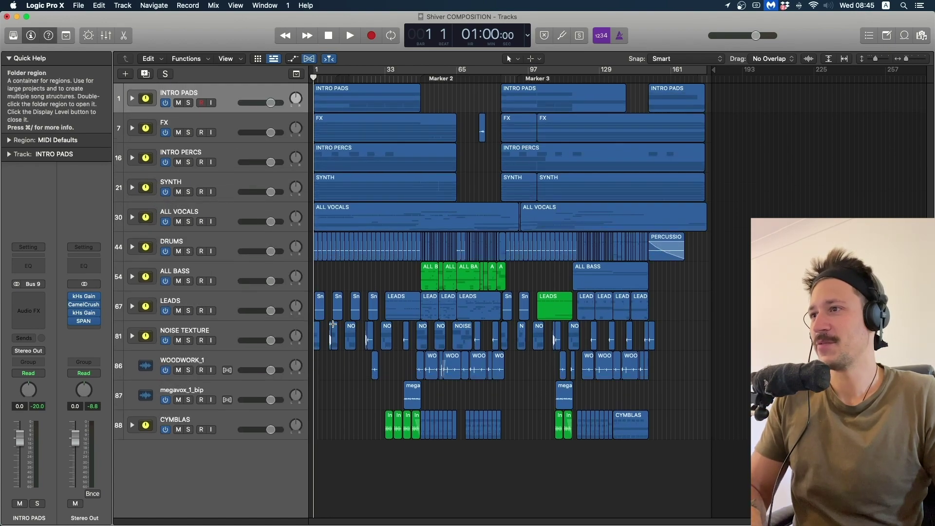
key(super+Up)
key(super+Up)
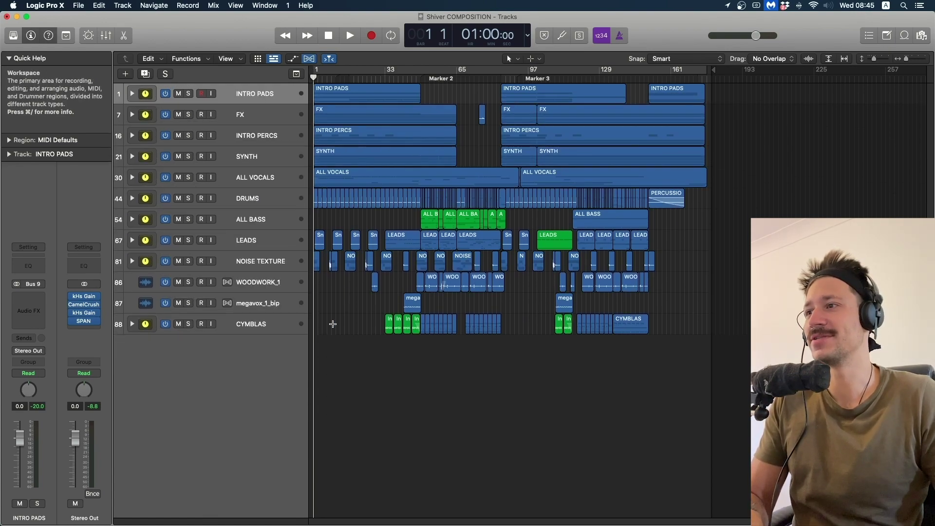
key(super+Up)
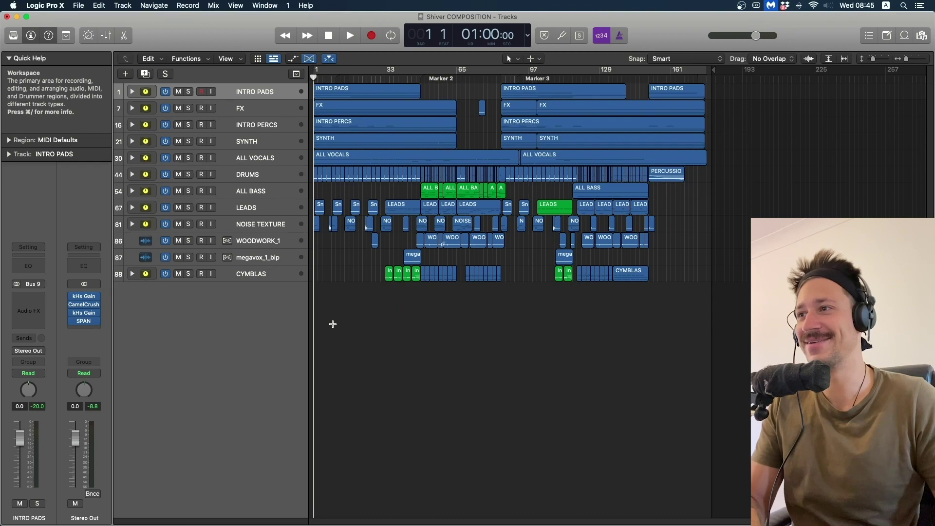
key(super+Right)
key(super+Up)
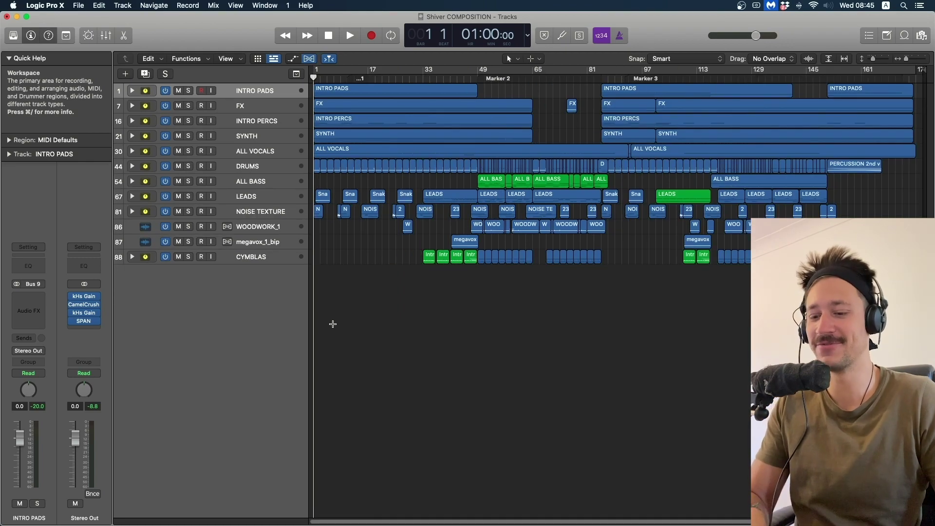
key(super+Down)
key(super+Down)
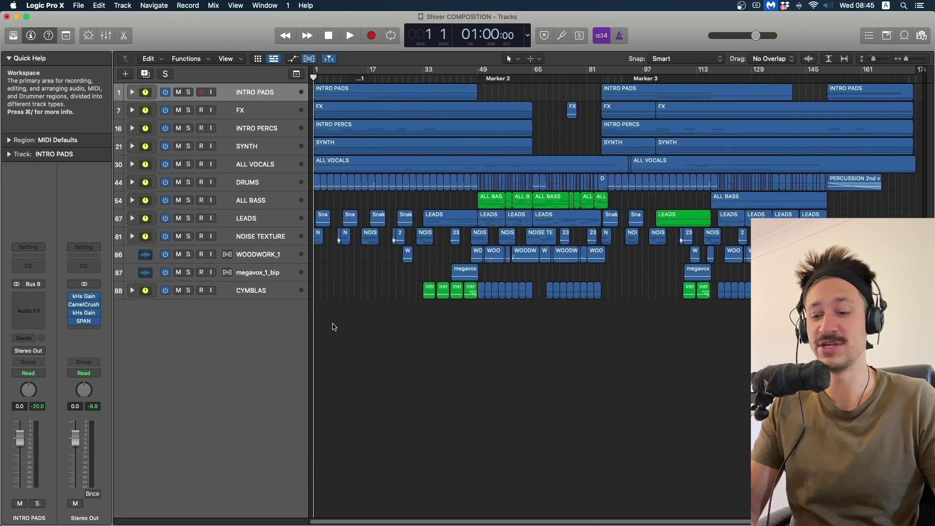
key(space)
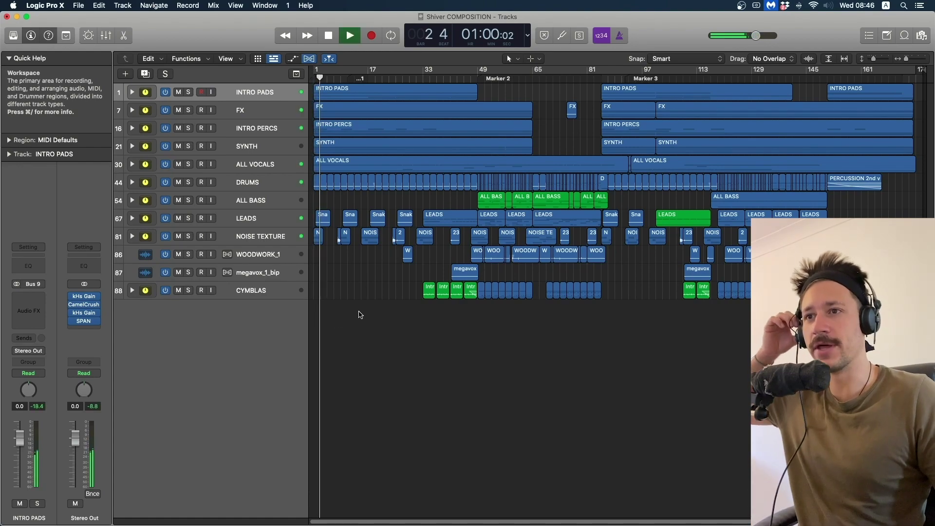
key(space)
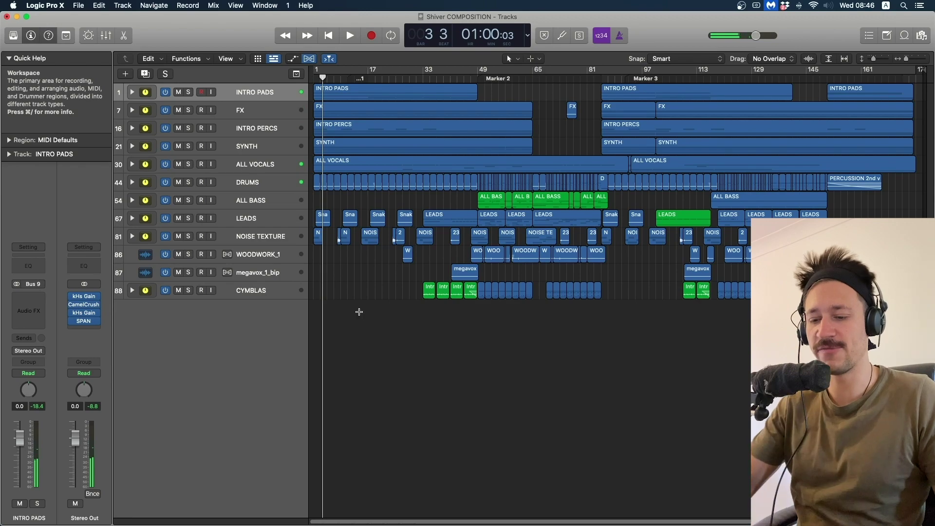
- Make the track rows taller, with narrower track headers and a narrower inspector, and return the playhead to bar 1
key(super+Down)
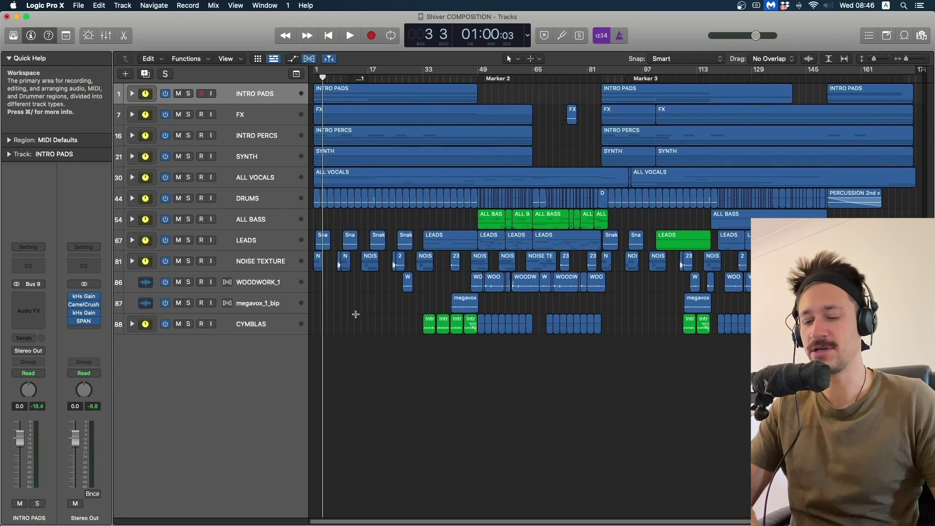
key(super+Down)
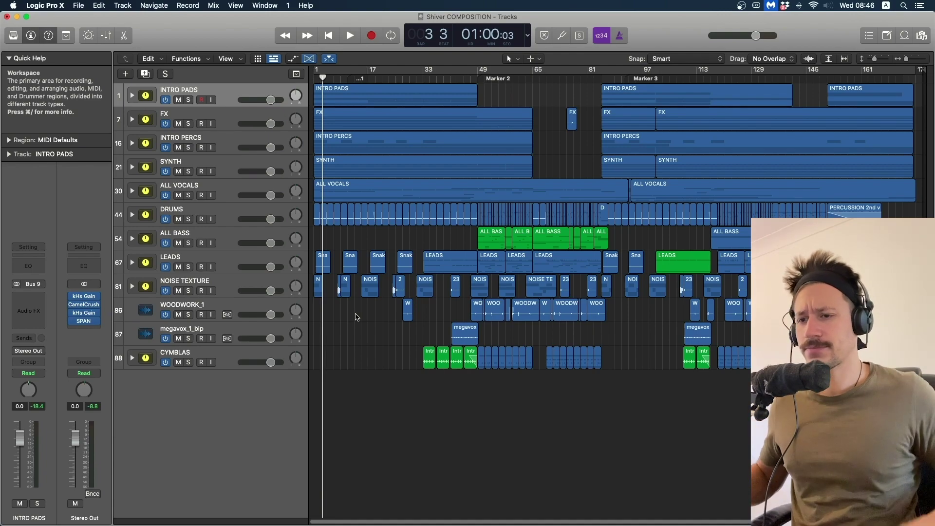
drag(301, 260, 279, 260)
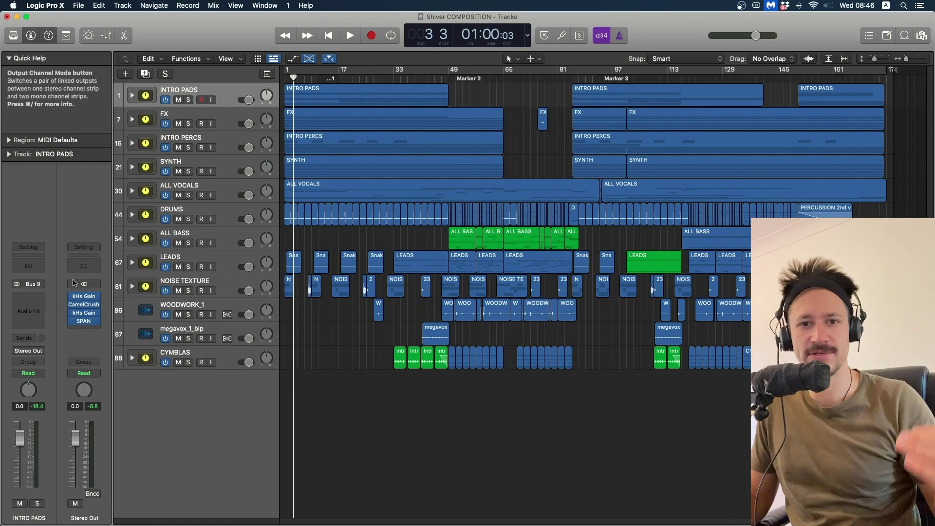
drag(112, 231, 89, 231)
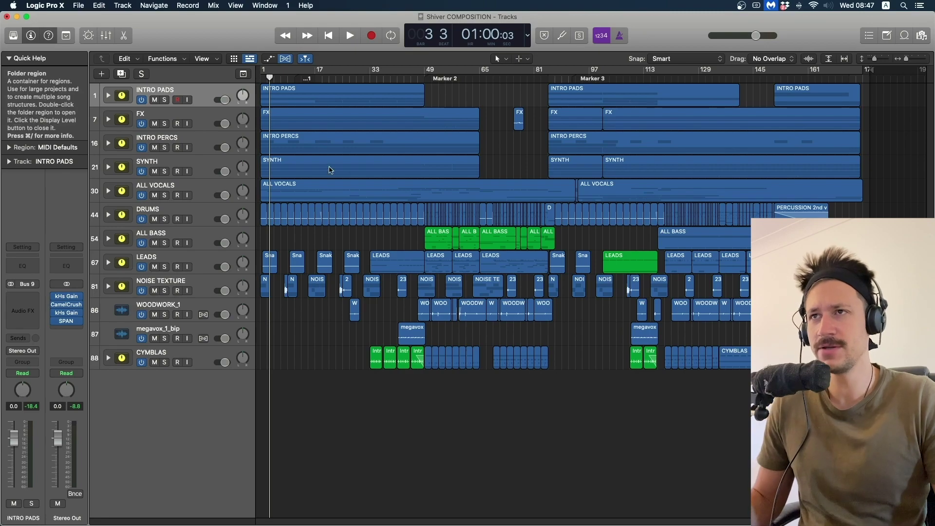
drag(285, 76, 260, 77)
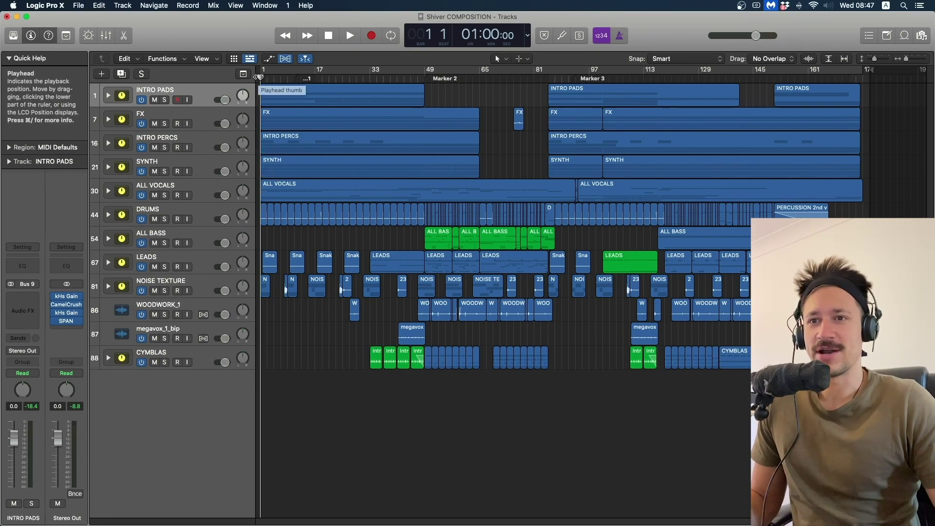
- Lower the Stereo Out volume to -4.0 dB, then restore it to 0 dB
drag(57, 438, 57, 450)
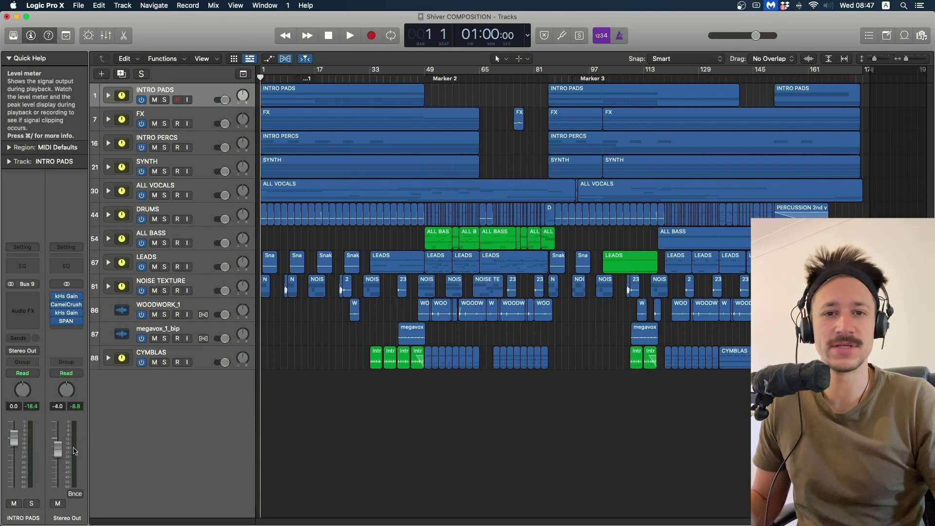
click(58, 460)
text(+0)
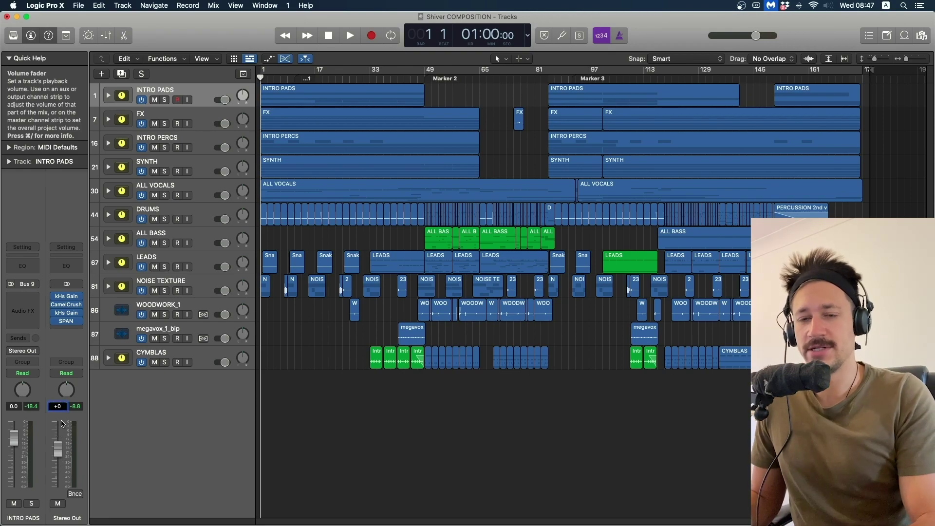
key(Return)
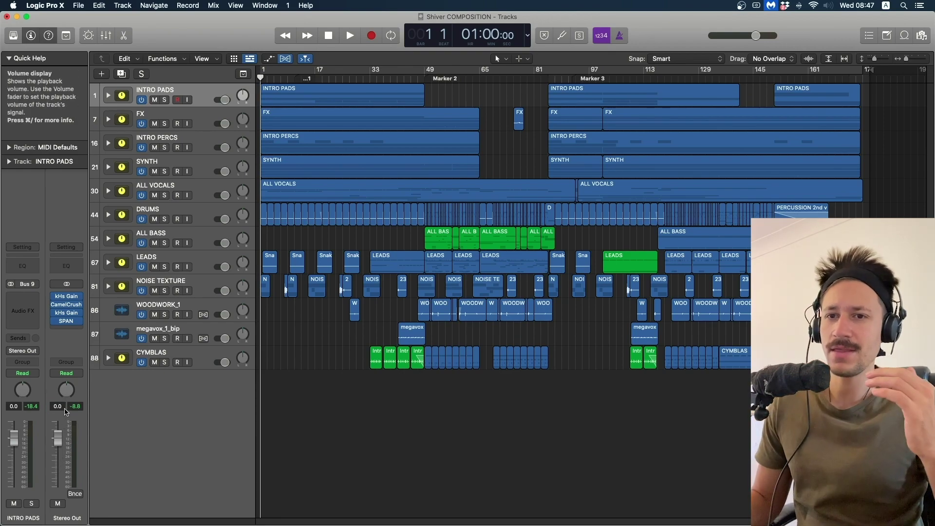
- Inspect the CamelCrusher plug-in and its parameter values on the Stereo Out channel, then close it
click(71, 307)
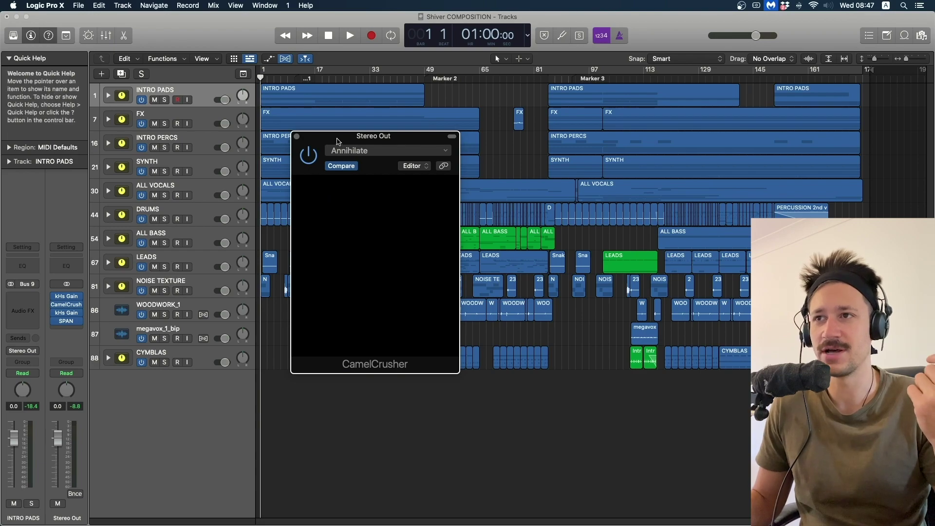
click(296, 137)
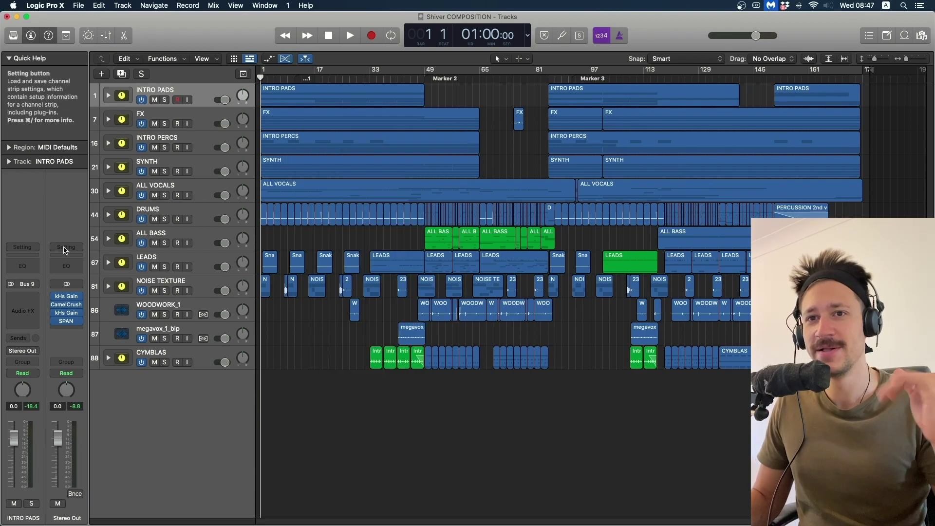
click(67, 306)
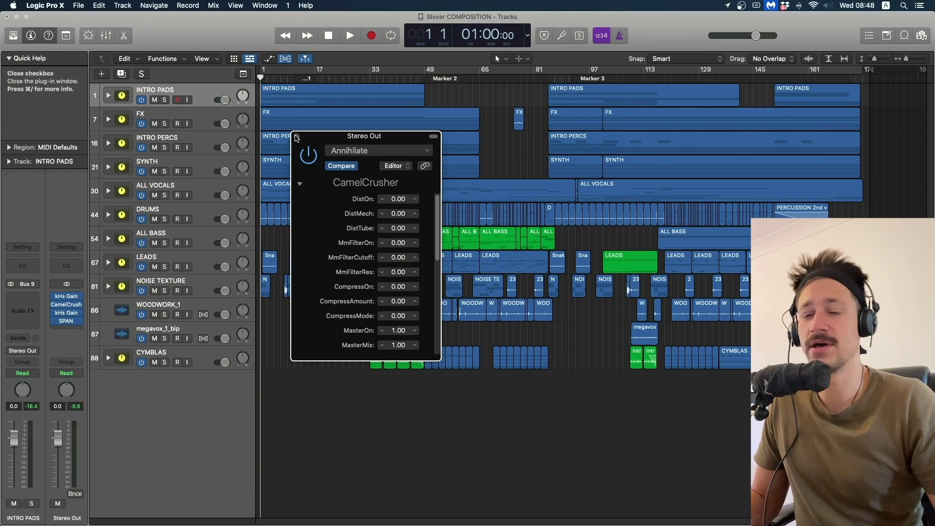
click(297, 137)
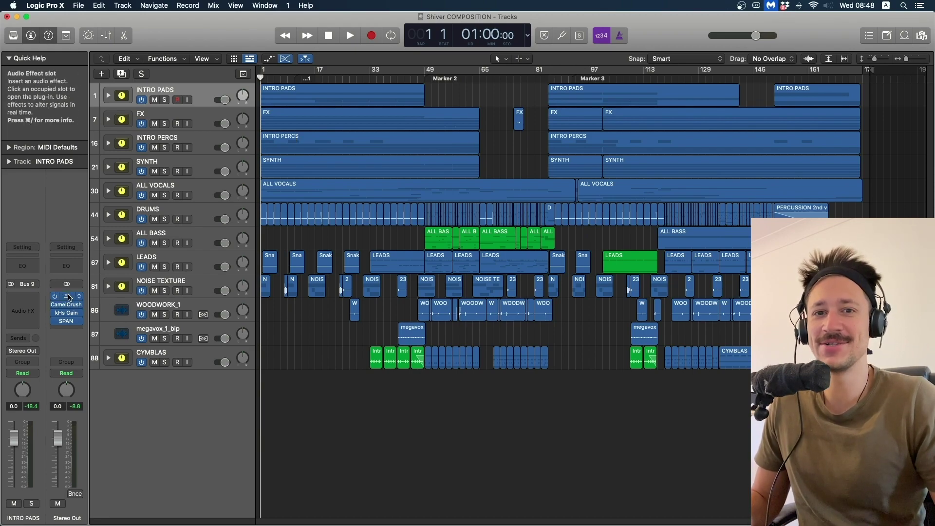
- Inspect the gain settings of the kHs Gain plug-ins on the Stereo Out channel and close their windows
click(68, 296)
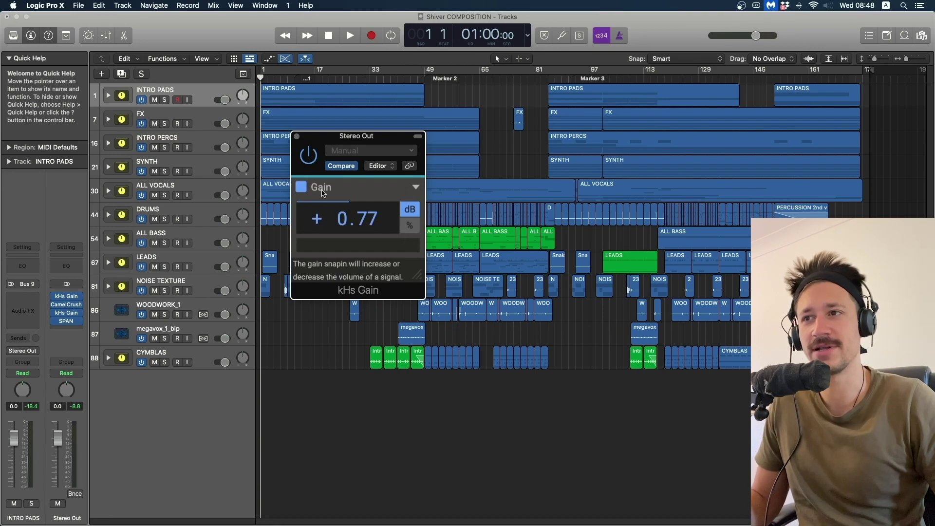
click(297, 136)
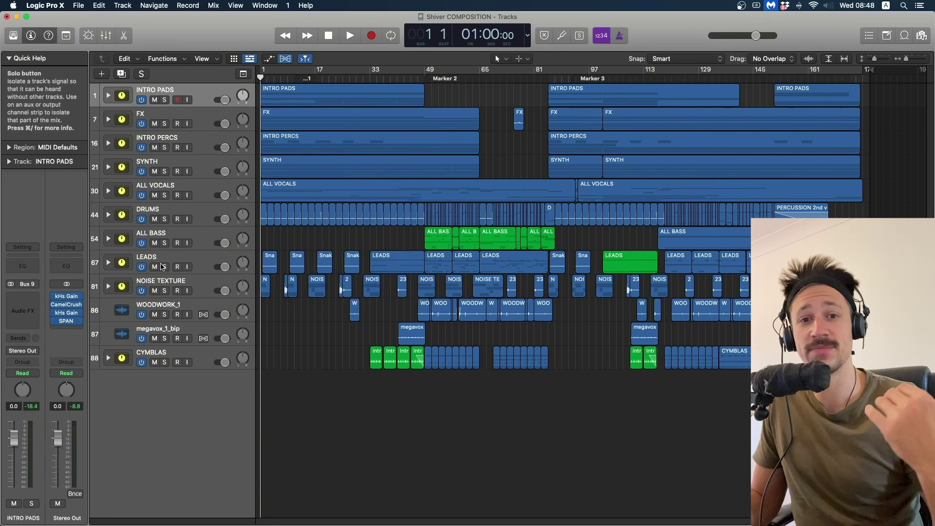
click(66, 296)
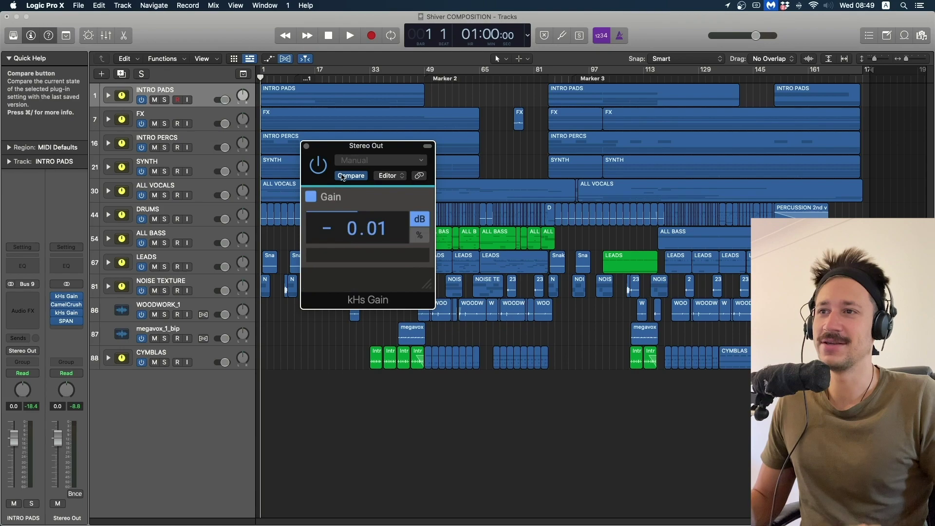
click(306, 146)
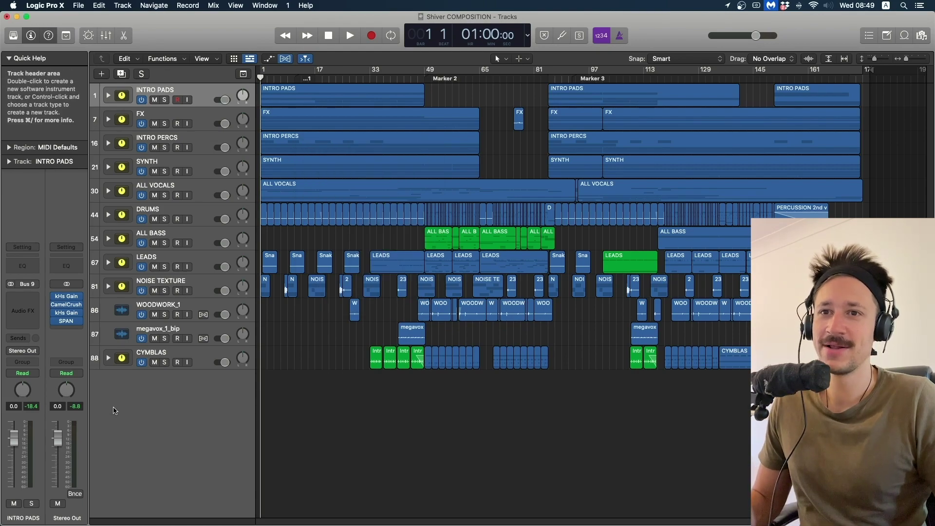
- Open the SPAN analyzer on the Stereo Out channel, hide it, and play a few bars of the full mix from bar 48
click(66, 323)
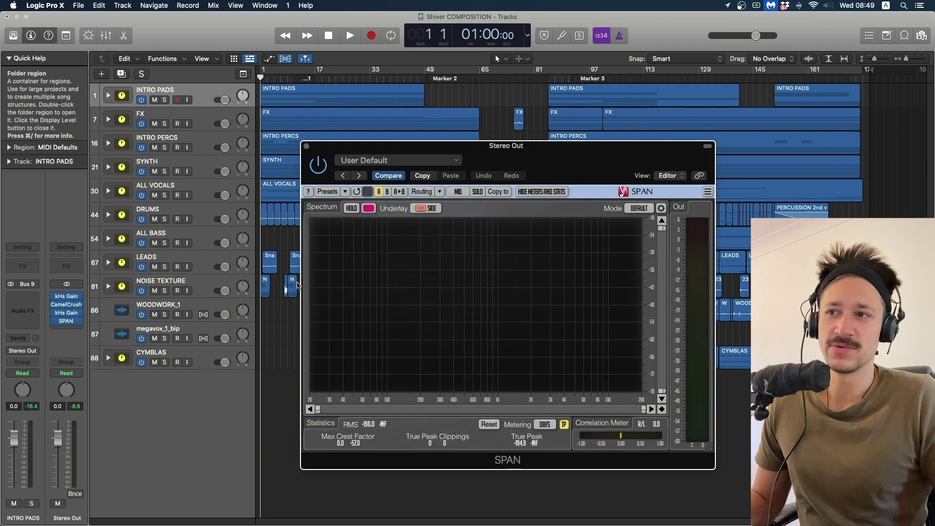
drag(509, 159, 422, 146)
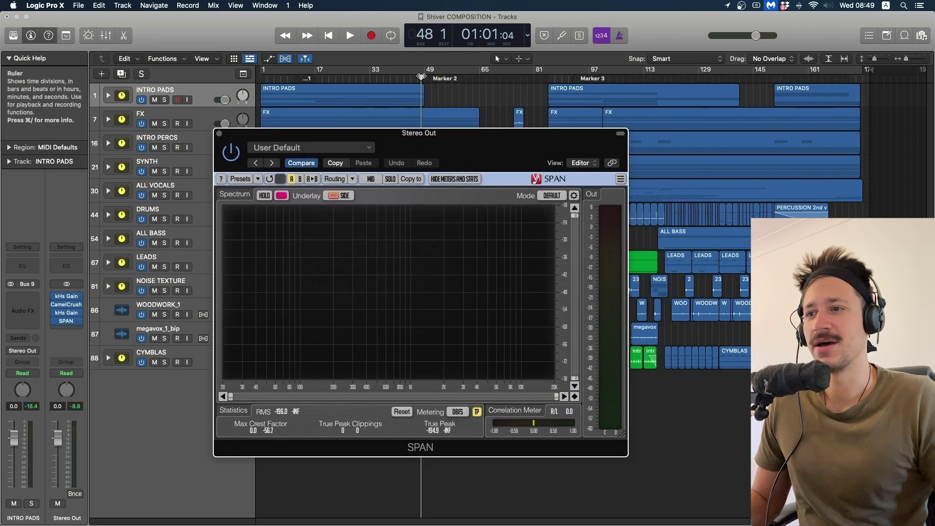
click(393, 91)
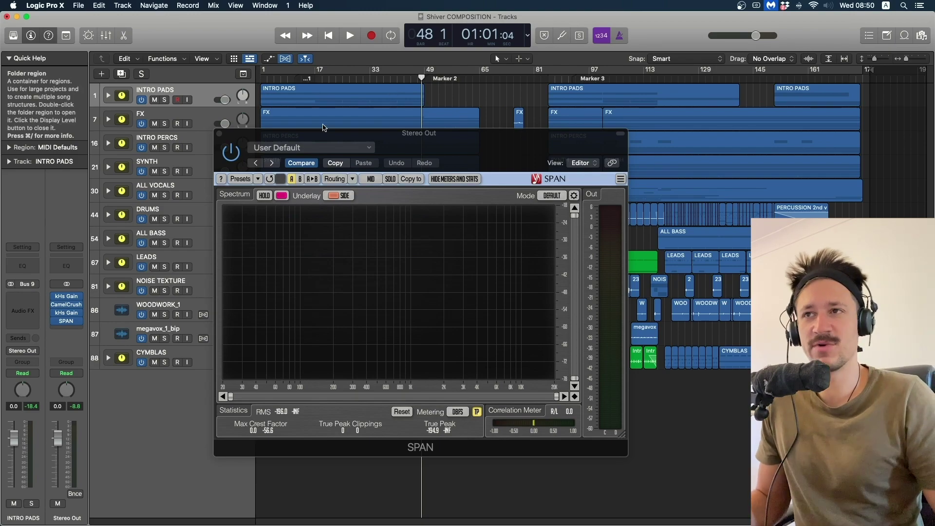
key(v)
key(space)
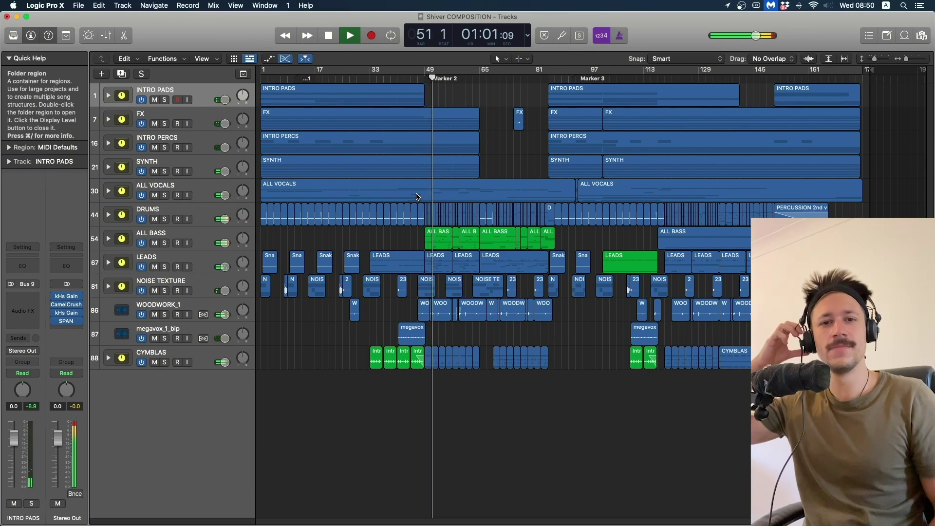
key(space)
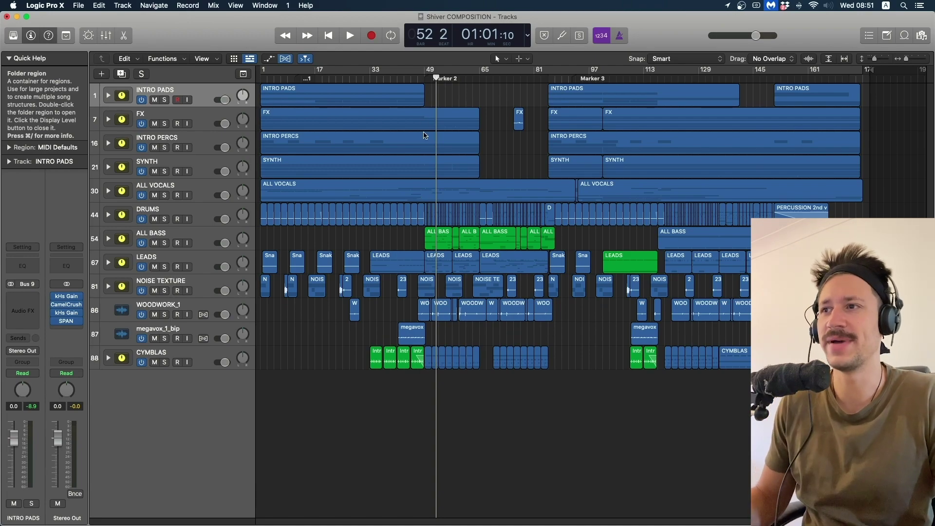
- Solo the ALL BASS track and play it from just before Marker 2
key(alt+comma)
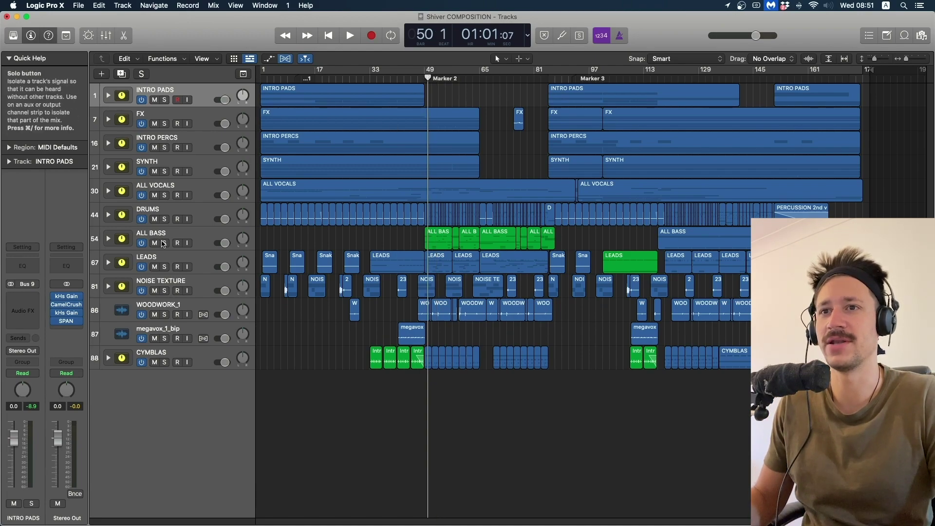
click(164, 242)
click(424, 76)
key(space)
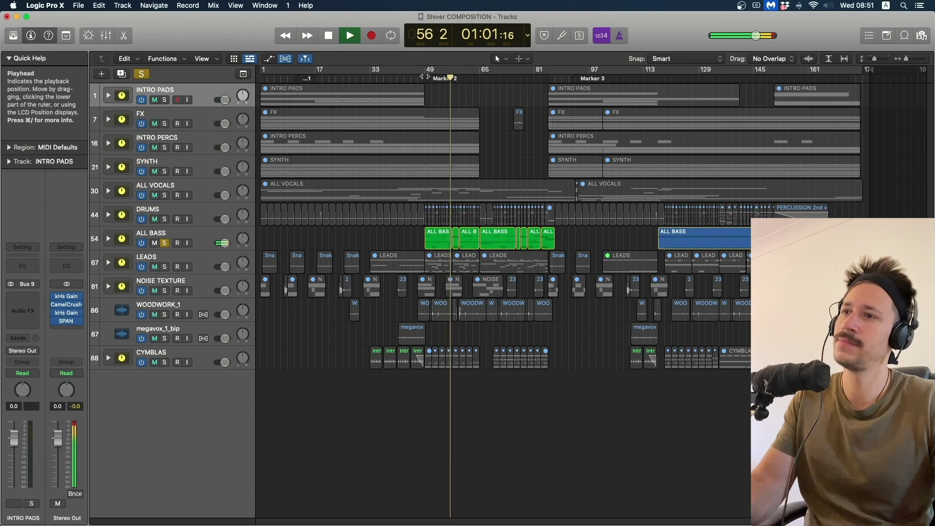
- Stop playback and set the cycle range from bar 49 to bar 57
key(space)
drag(426, 75, 461, 73)
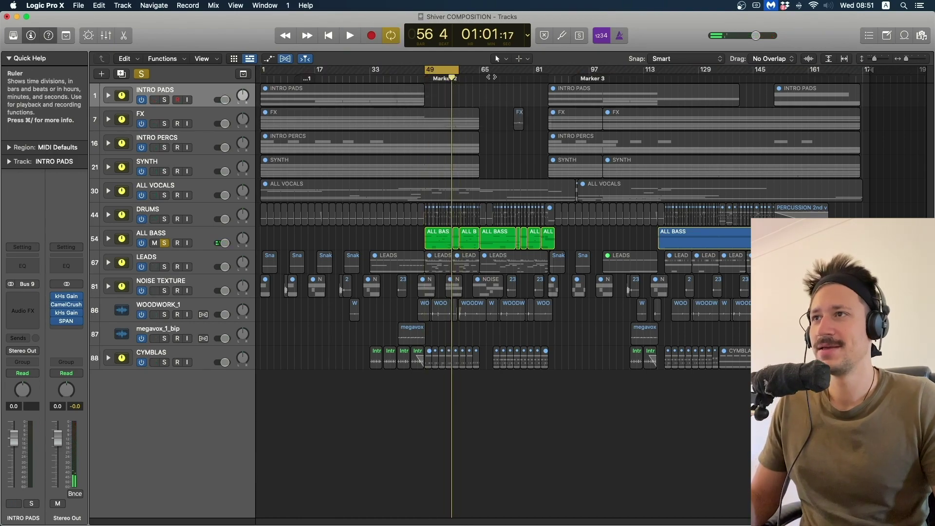
key(super+Down)
key(super+Right)
key(super+Right)
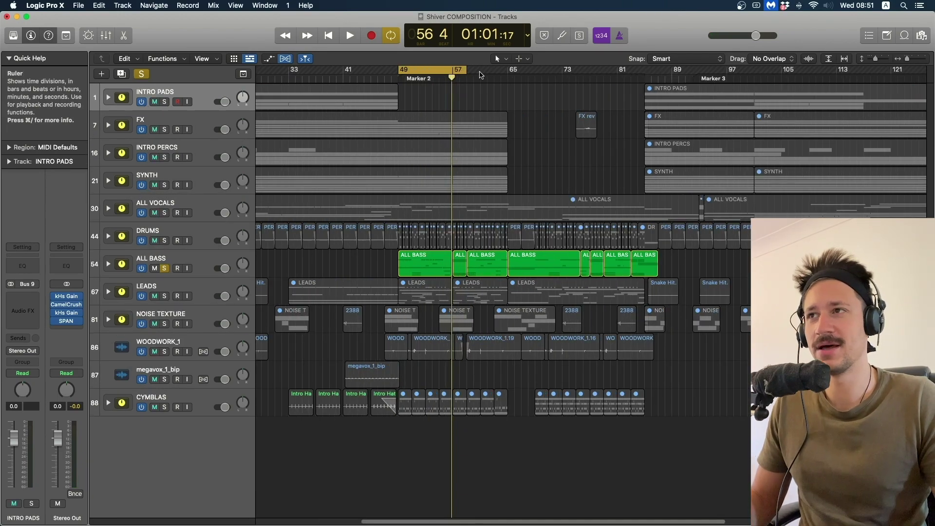
drag(465, 71, 453, 73)
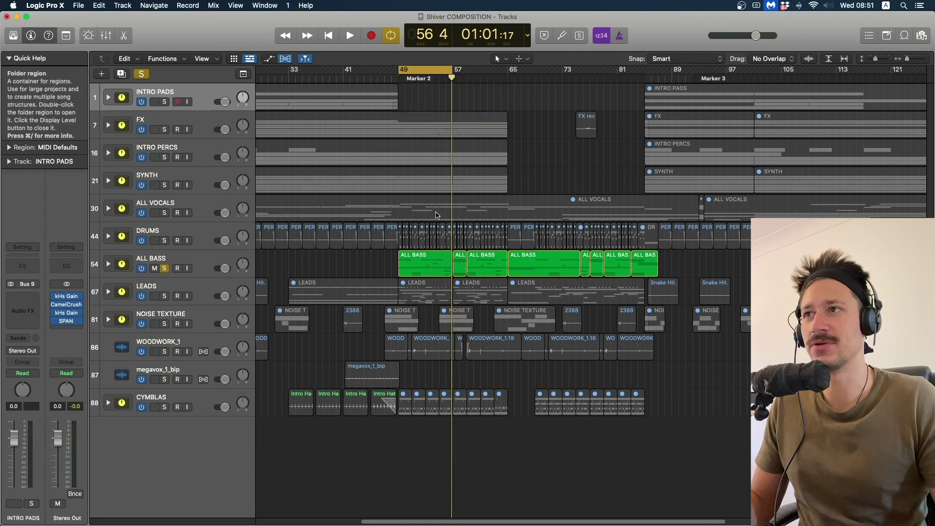
scroll(333, 166, right, 2)
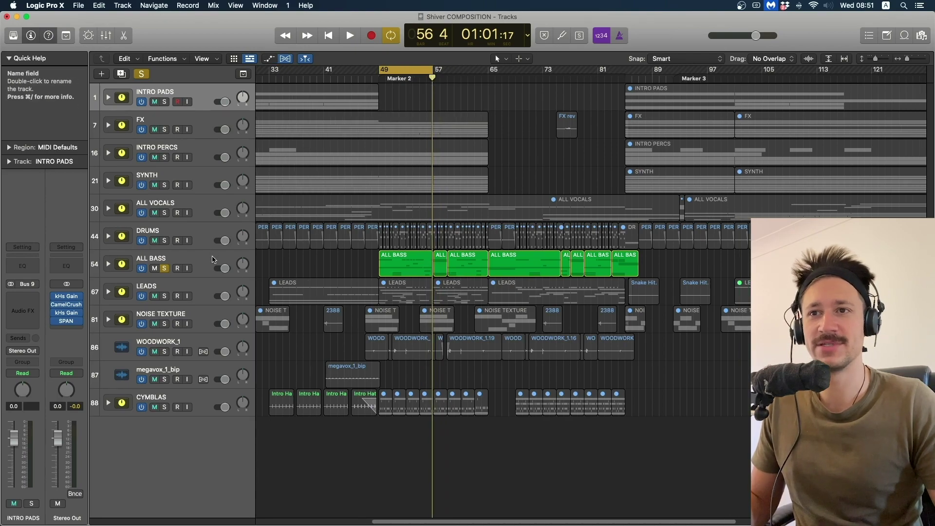
- Select the ALL BASS track stack and expand it to show its sub-tracks
click(141, 262)
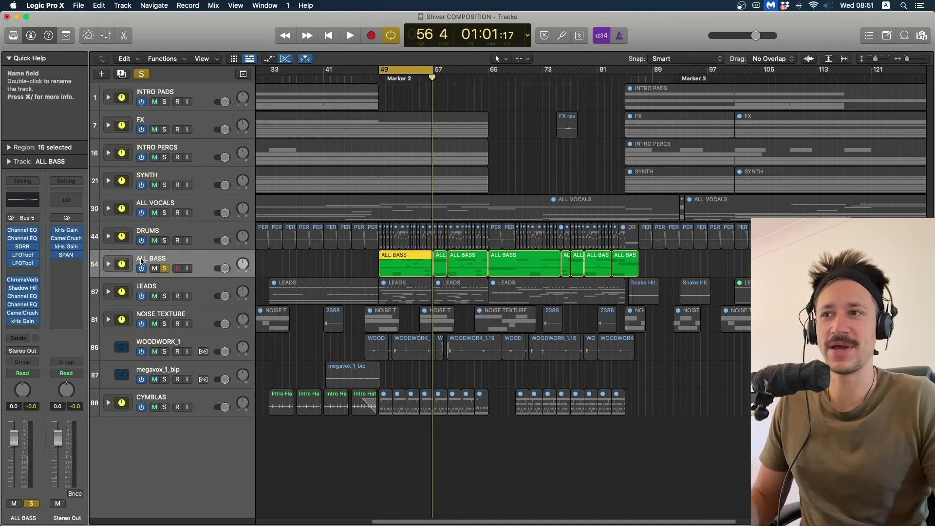
click(108, 264)
scroll(266, 277, down, 5)
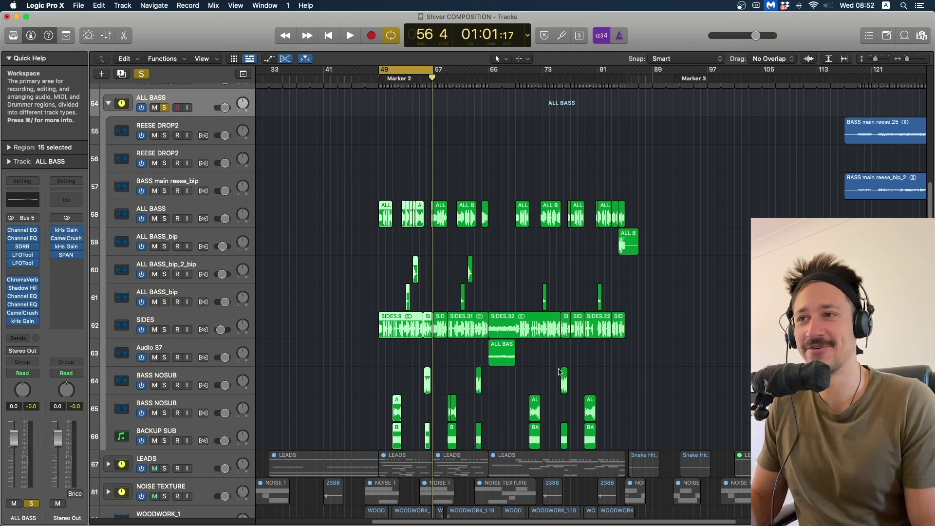
- Highlight the bass regions at the start of the cycle range across the sub-tracks and clear the selection
click(347, 243)
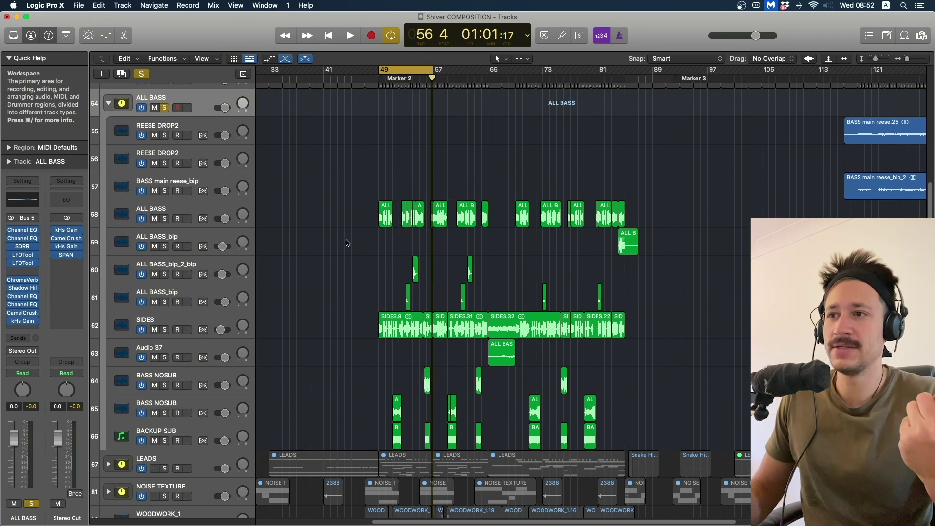
drag(332, 220, 369, 378)
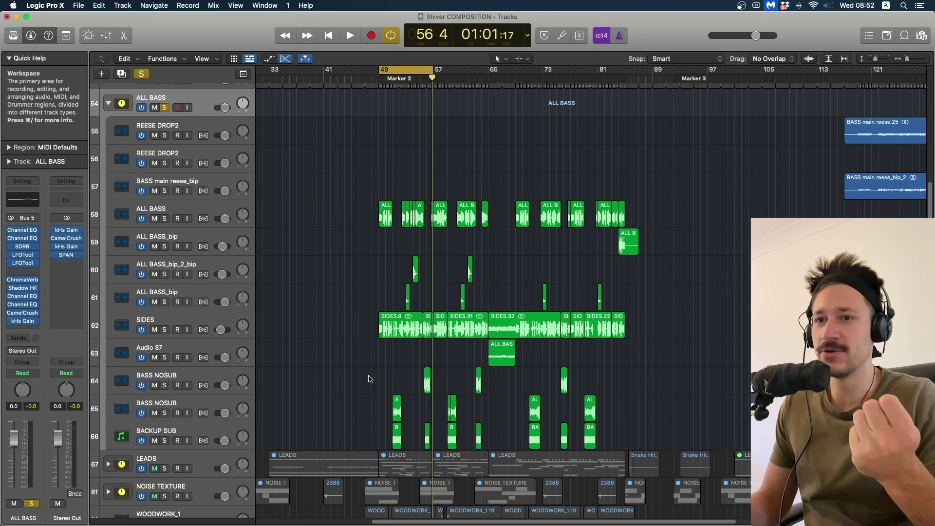
drag(345, 202, 397, 429)
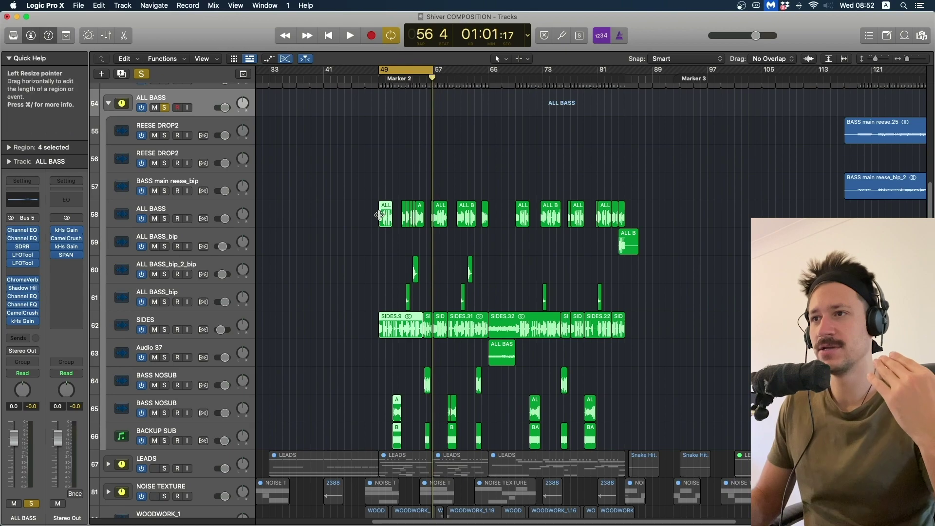
click(373, 215)
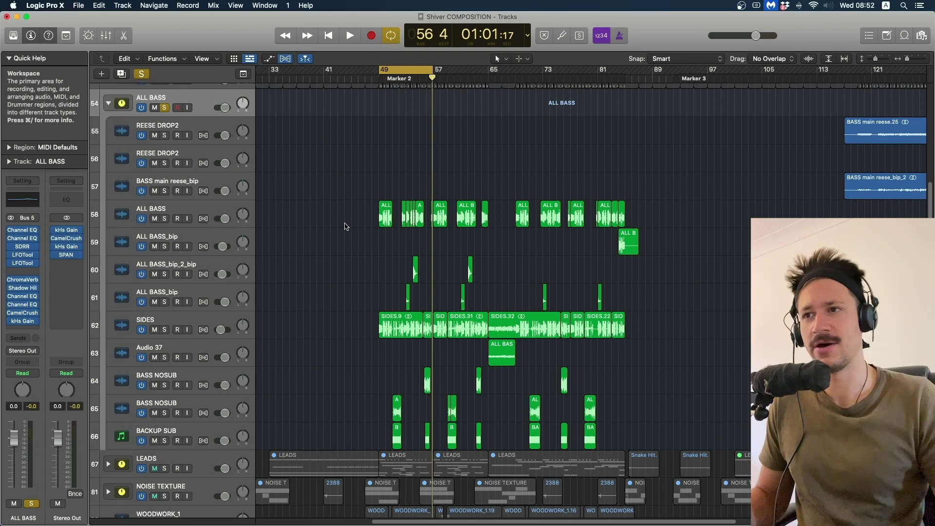
- Select the ALL BASS sub-track inside the stack, enlarge the timeline around bars 49 to 57, and deselect its regions
click(176, 209)
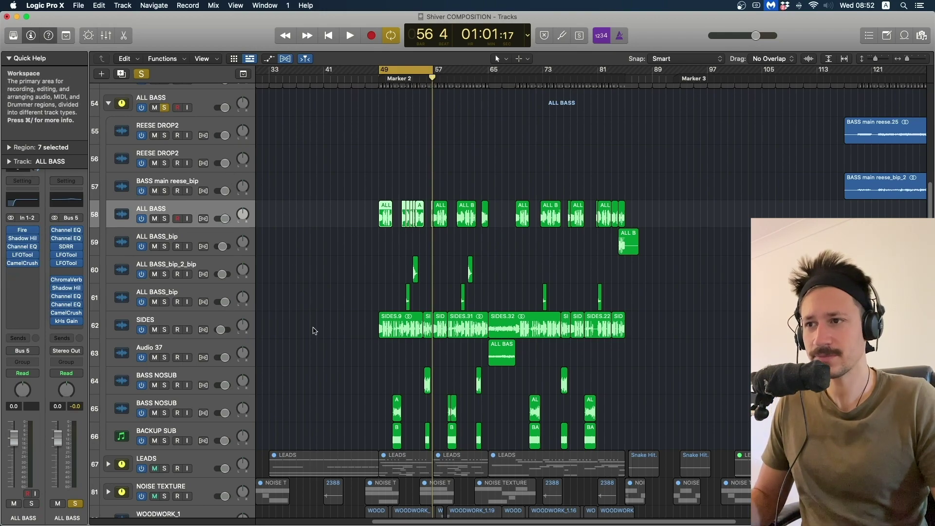
key(super+Right)
key(super+Right)
key(super+Right)
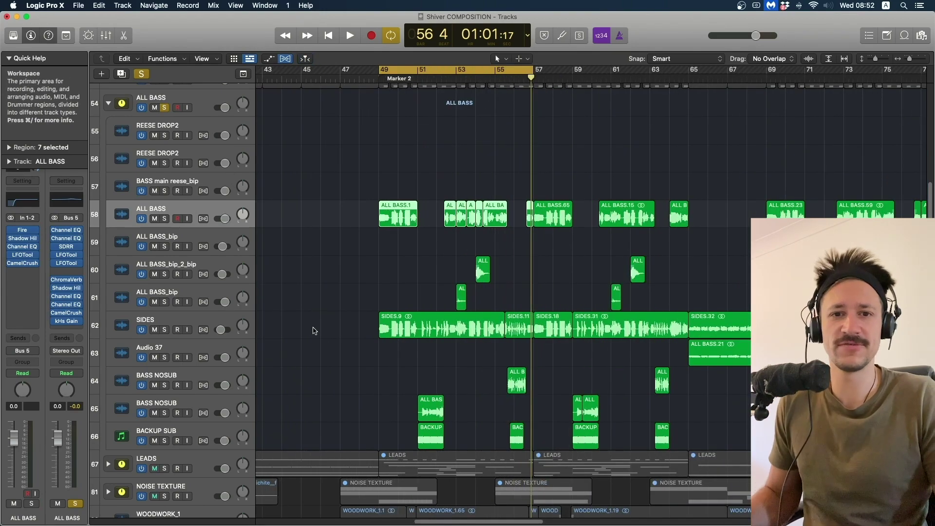
scroll(336, 327, right, 3)
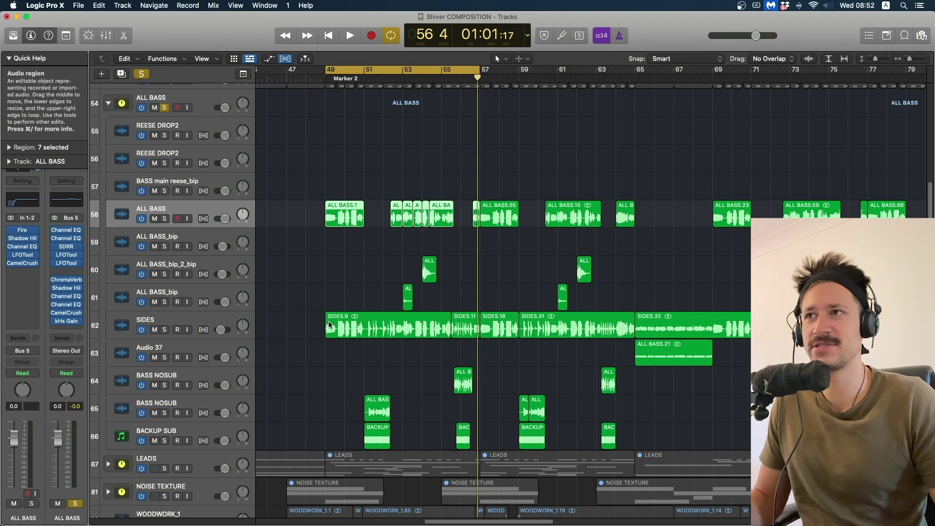
click(314, 303)
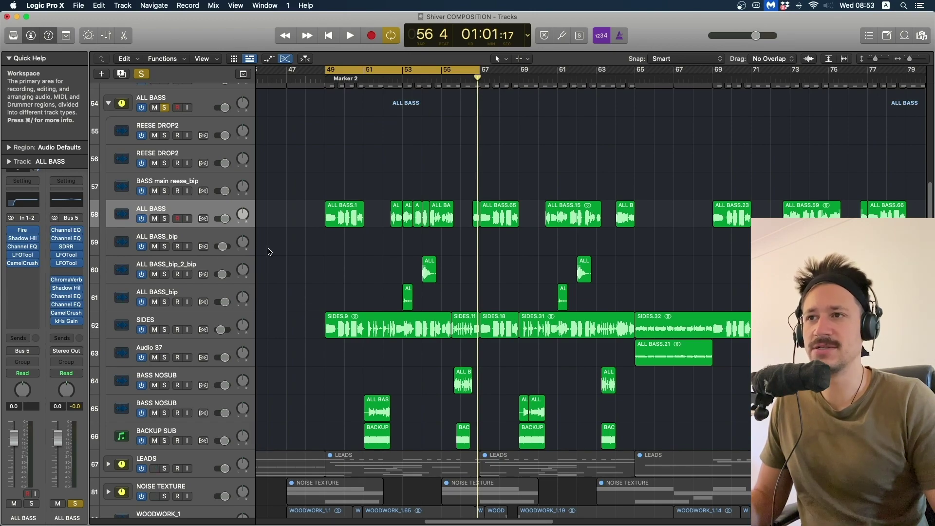
- Try soloing the SIDES and ALL BASS sub-tracks in turn during playback from bar 49 while the bass stack stays soloed
click(164, 330)
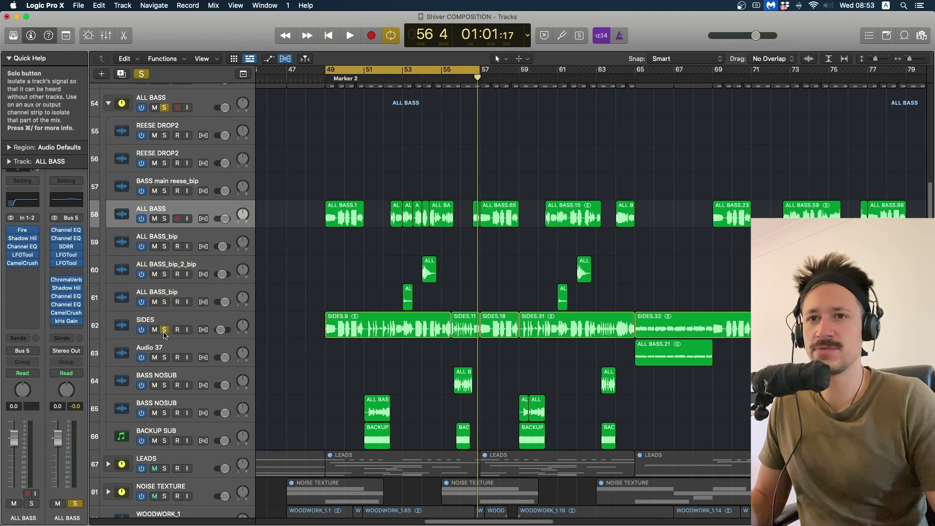
key(space)
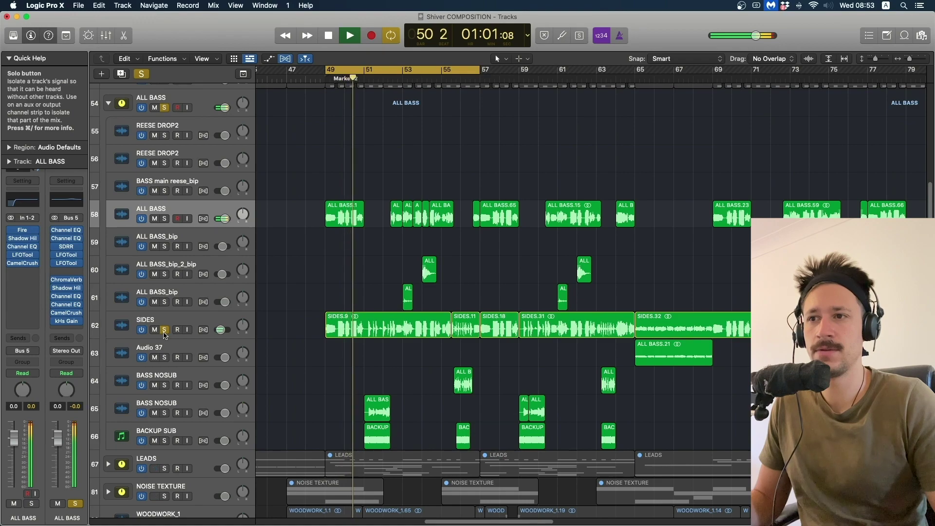
key(space)
click(165, 219)
key(space)
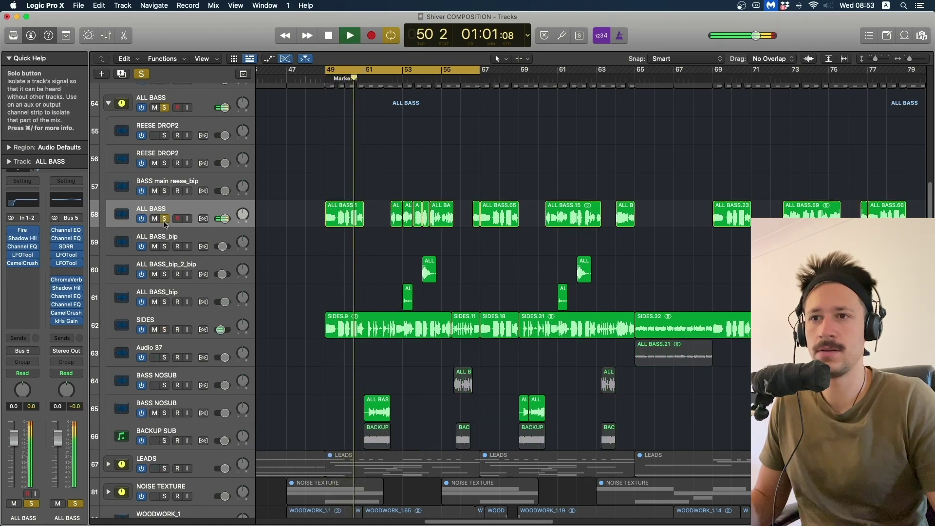
click(165, 219)
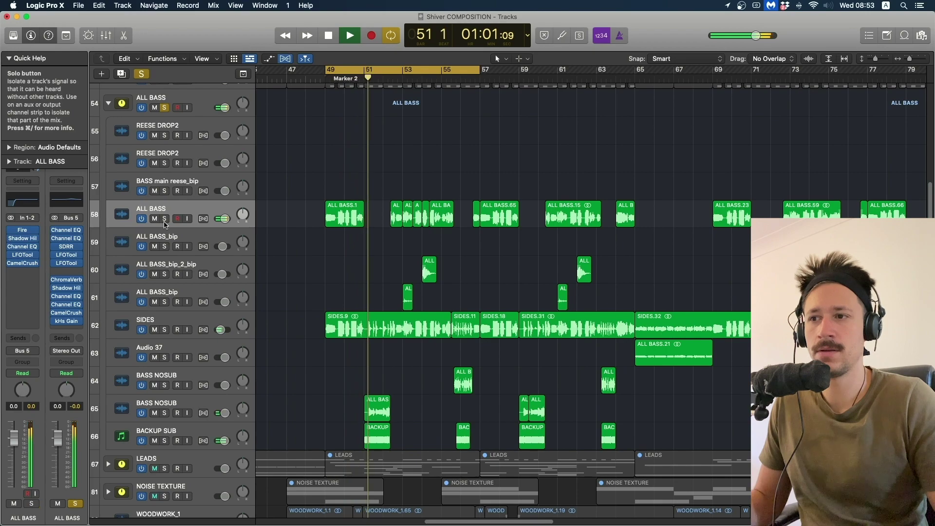
- Solo the SIDES sub-track, remove the solo from the ALL BASS stack, and play SIDES alone from bar 49
click(167, 318)
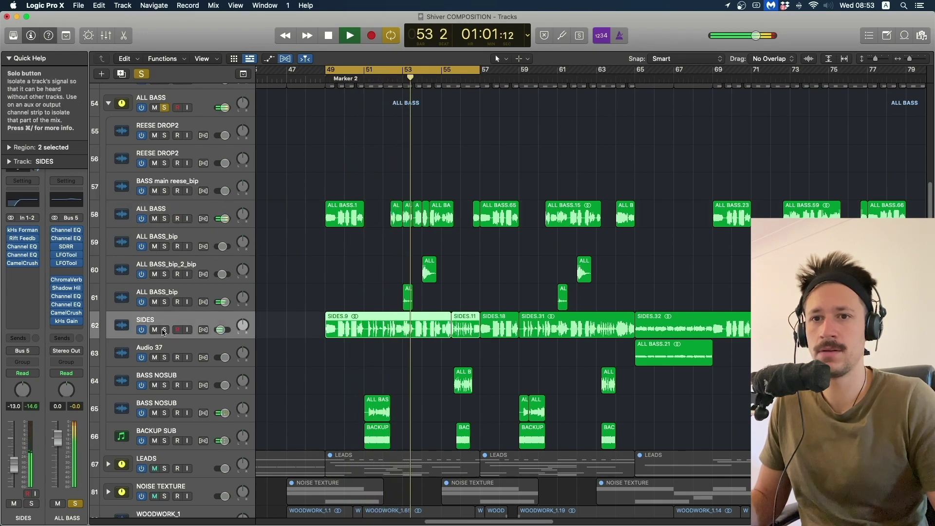
click(164, 330)
key(space)
click(165, 108)
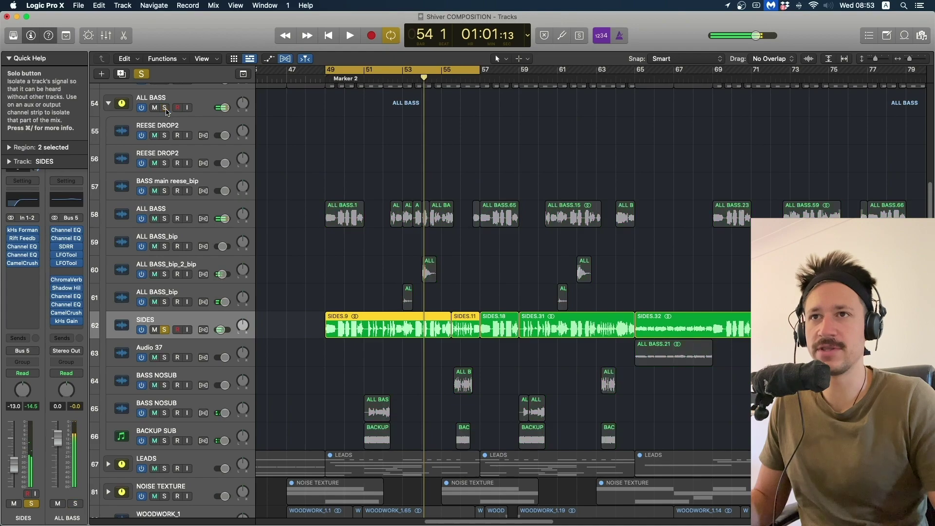
key(space)
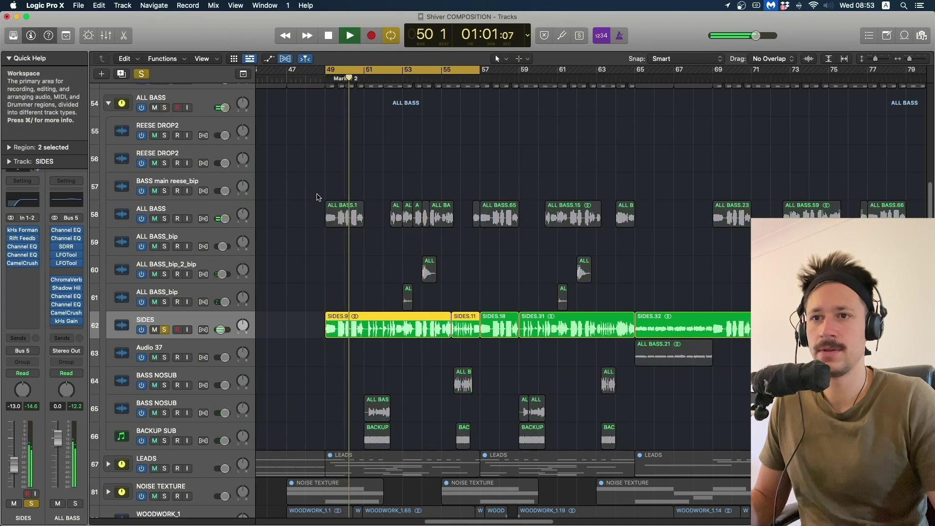
key(space)
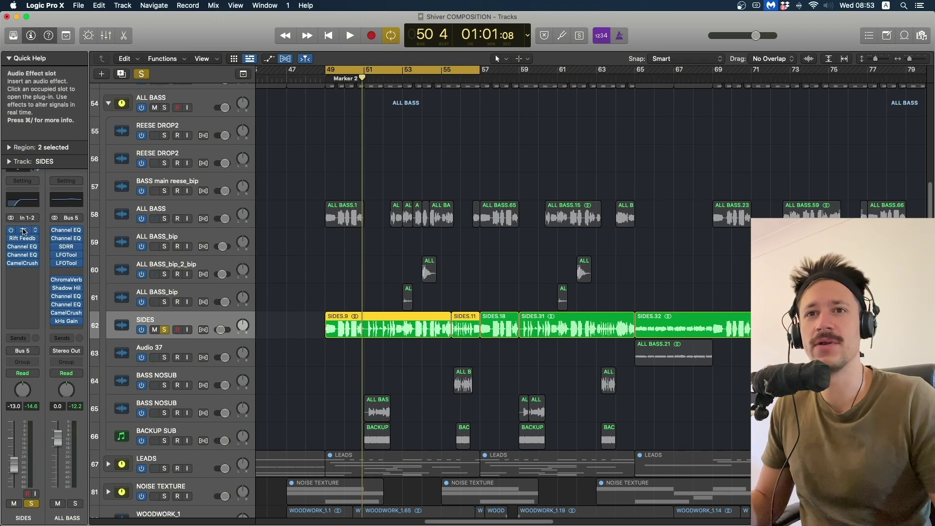
- Inspect the kHs Formant Filter, Rift Feedback Lite and first Channel EQ on the SIDES track, and close their windows
click(24, 230)
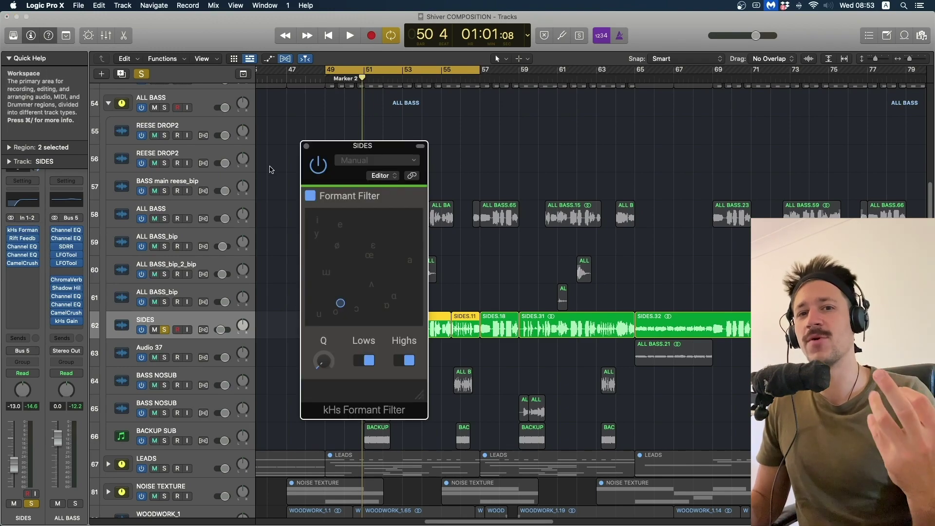
click(307, 146)
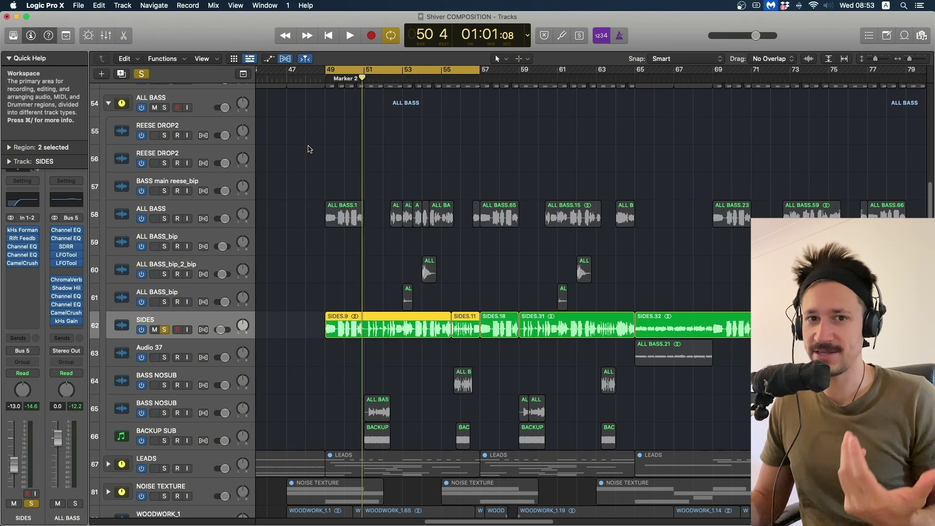
click(23, 239)
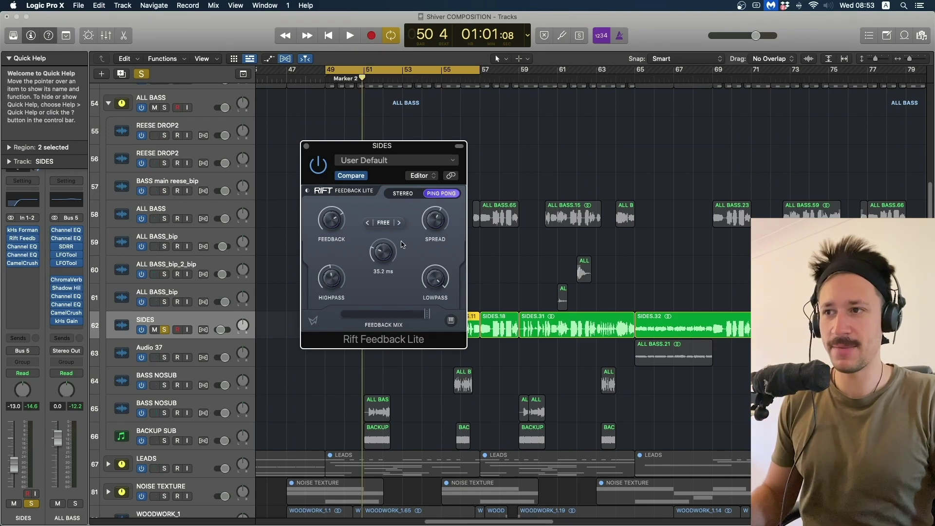
click(27, 249)
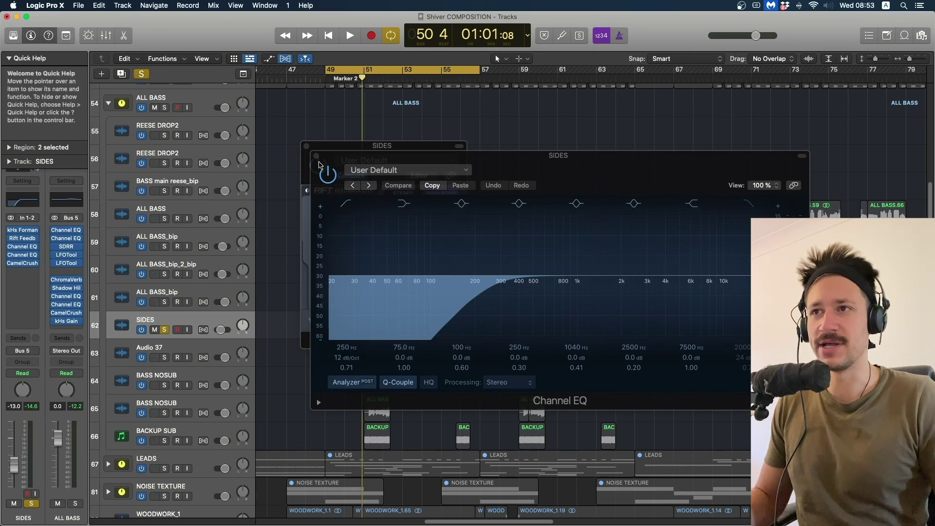
click(316, 156)
click(306, 146)
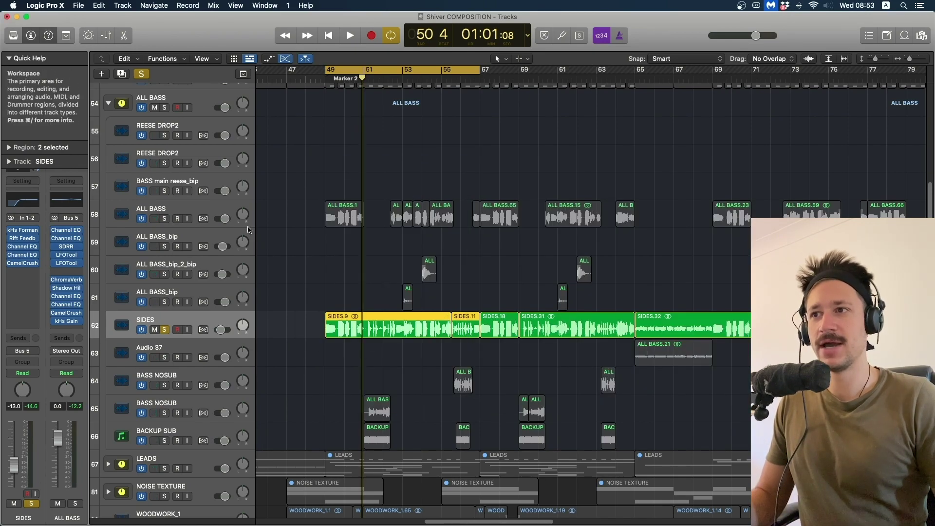
- Play the soloed SIDES track once more, stop, and remove its solo
key(space)
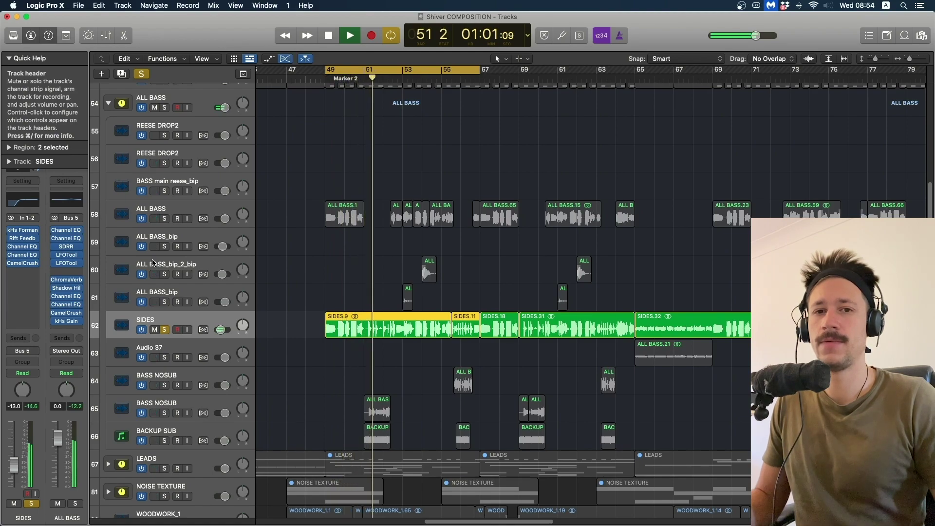
key(space)
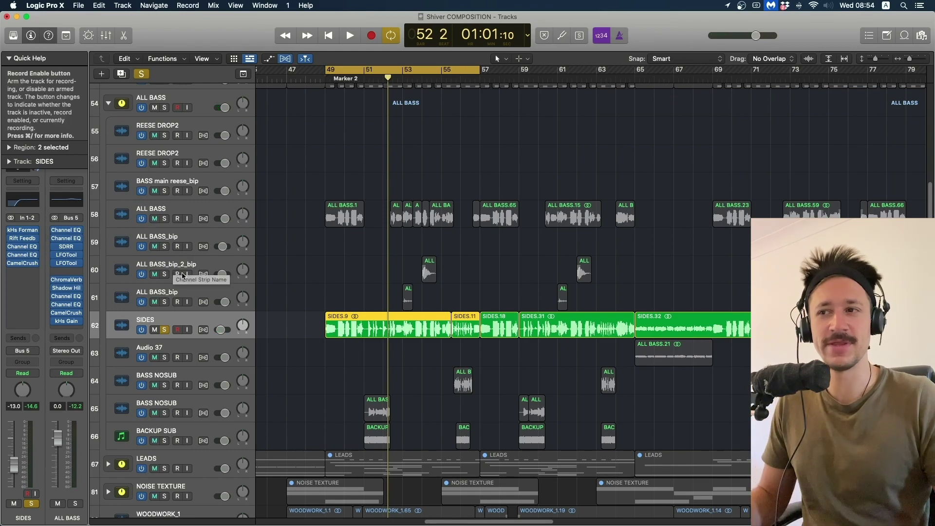
click(165, 329)
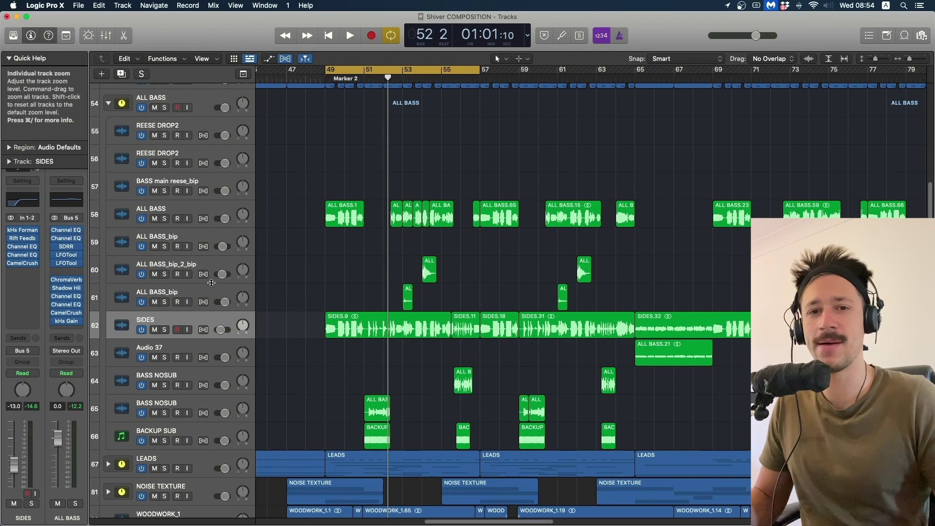
- Solo the ALL BASS sub-track, play it from bar 49, point out its first region, and play it again
click(165, 218)
key(space)
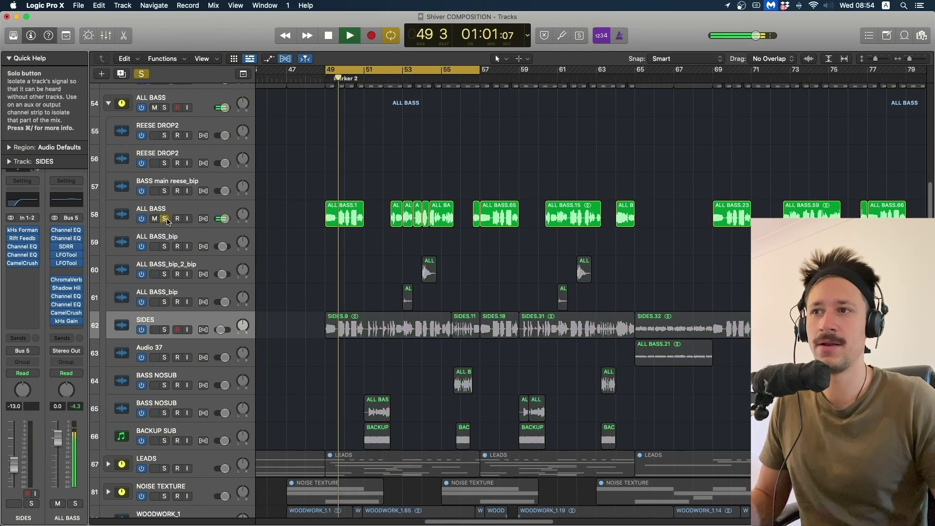
key(space)
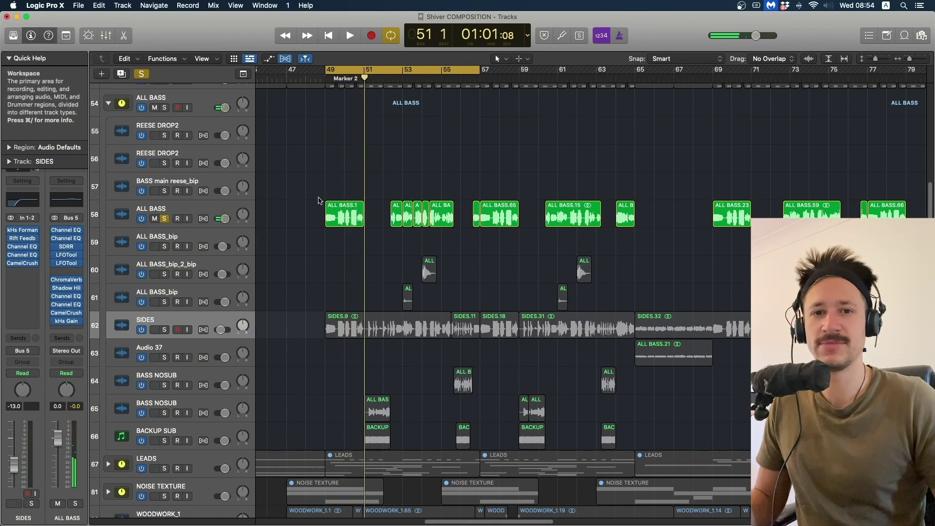
click(342, 209)
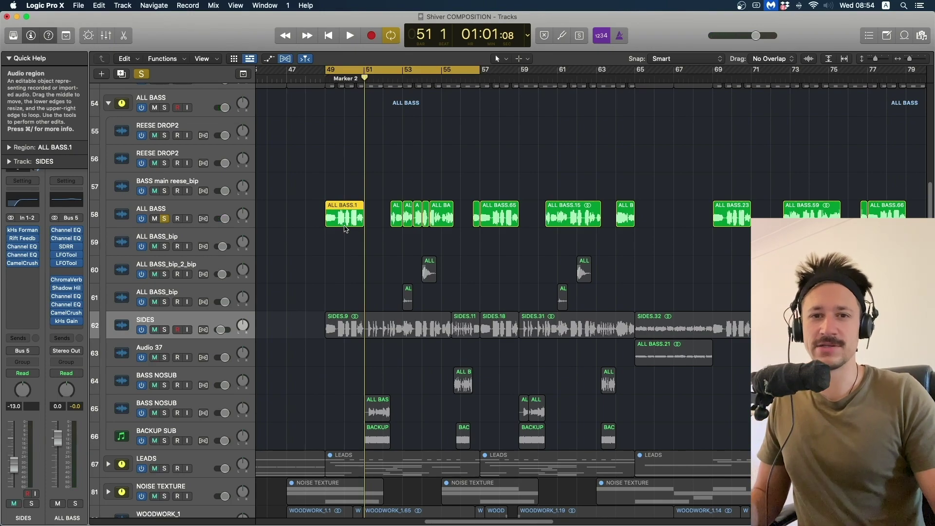
click(340, 234)
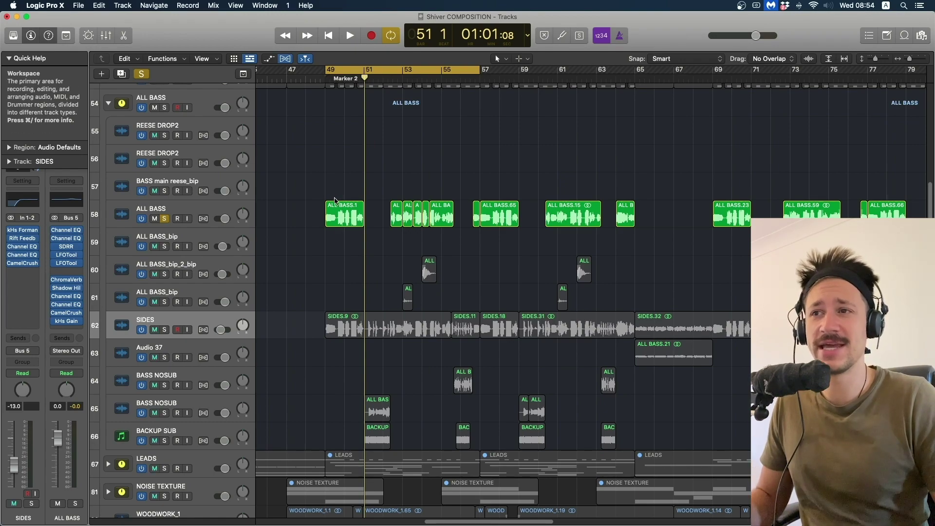
key(space)
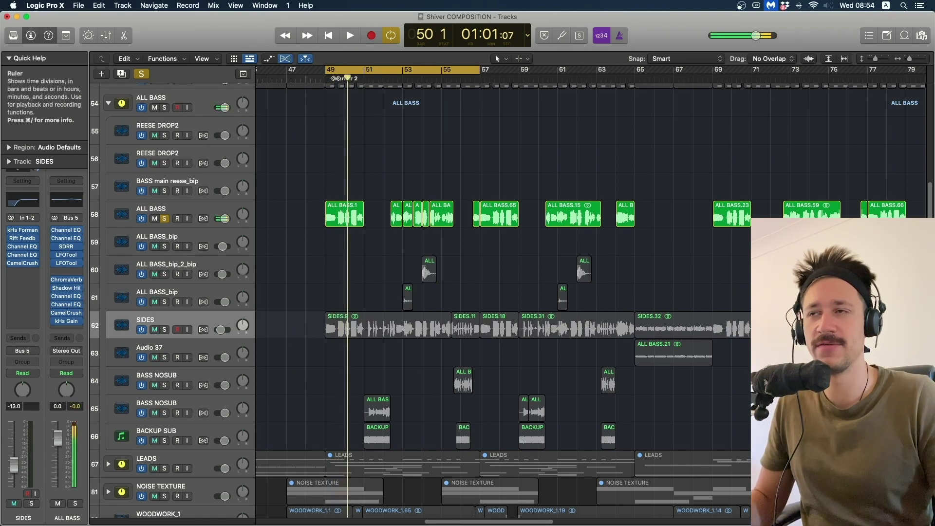
- Finish auditioning the ALL BASS track, cycle bars 51 to 53, and play them with the lower BASS NOSUB track also soloed
key(space)
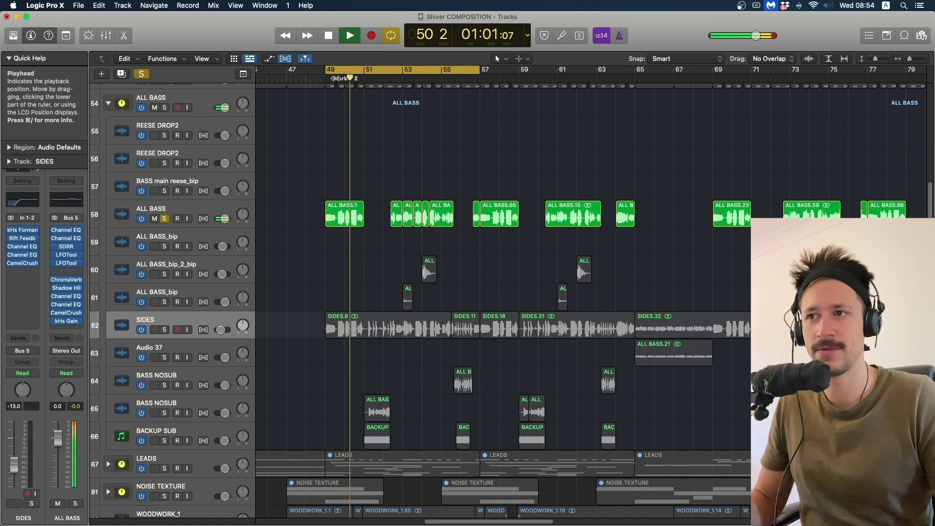
key(space)
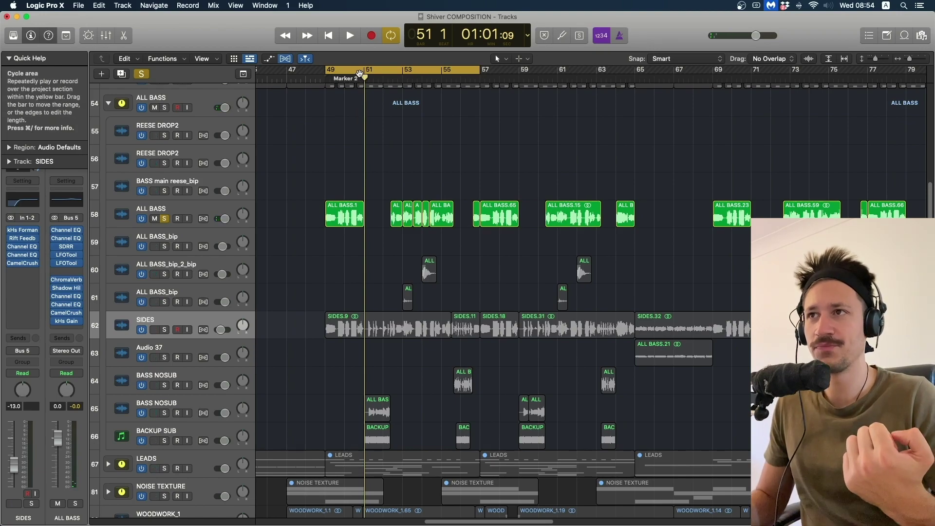
drag(363, 75, 403, 74)
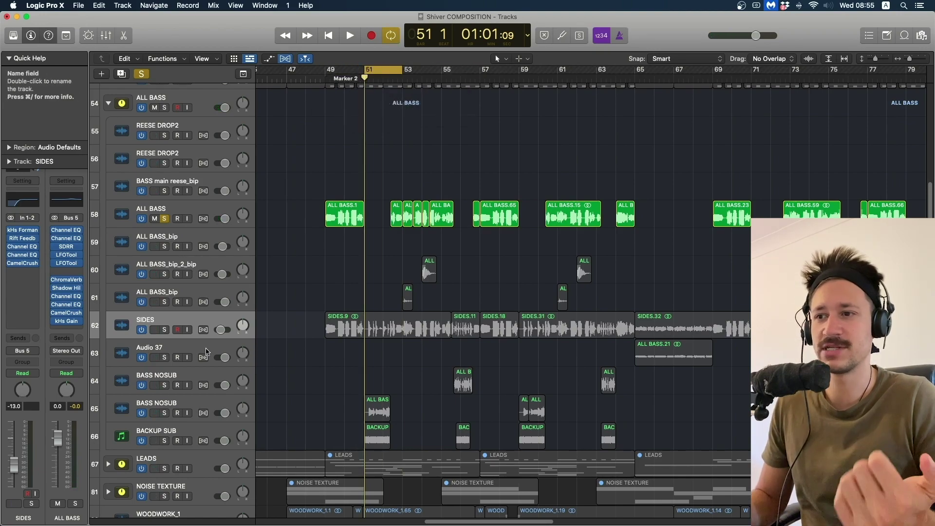
click(166, 402)
key(space)
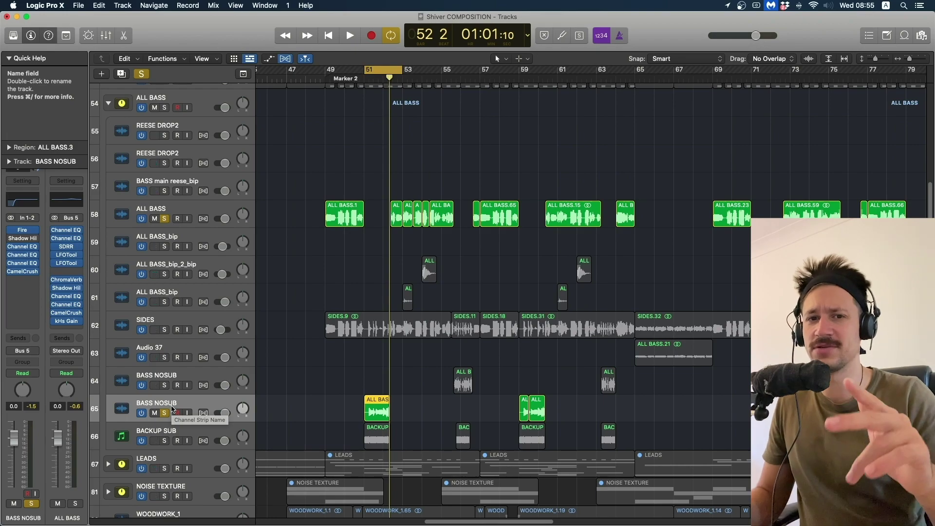
- Solo the BACKUP SUB track, audition it without and with the lower BASS NOSUB layer, and stop playback
click(166, 441)
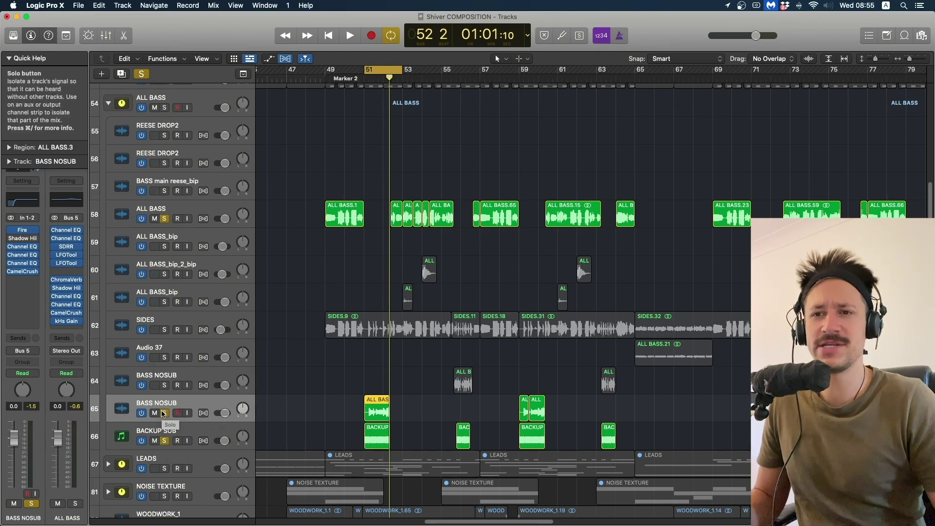
click(164, 413)
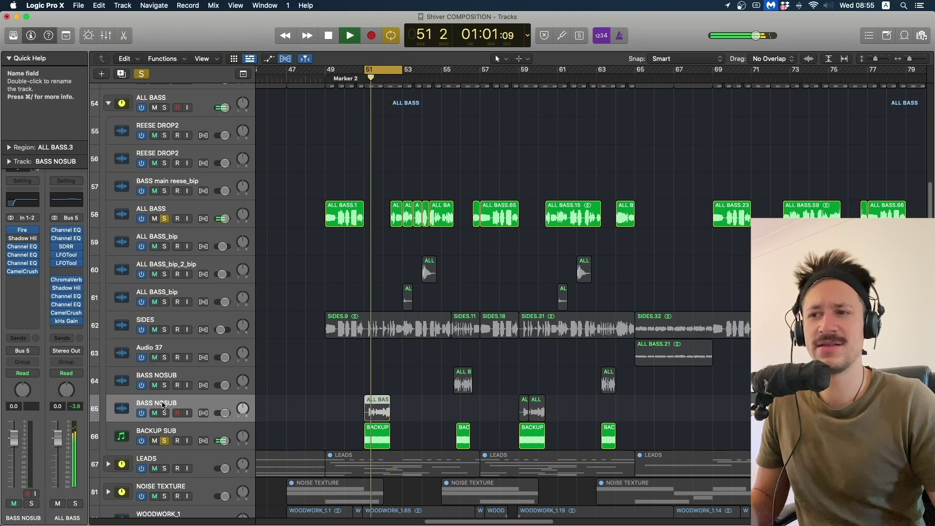
click(168, 432)
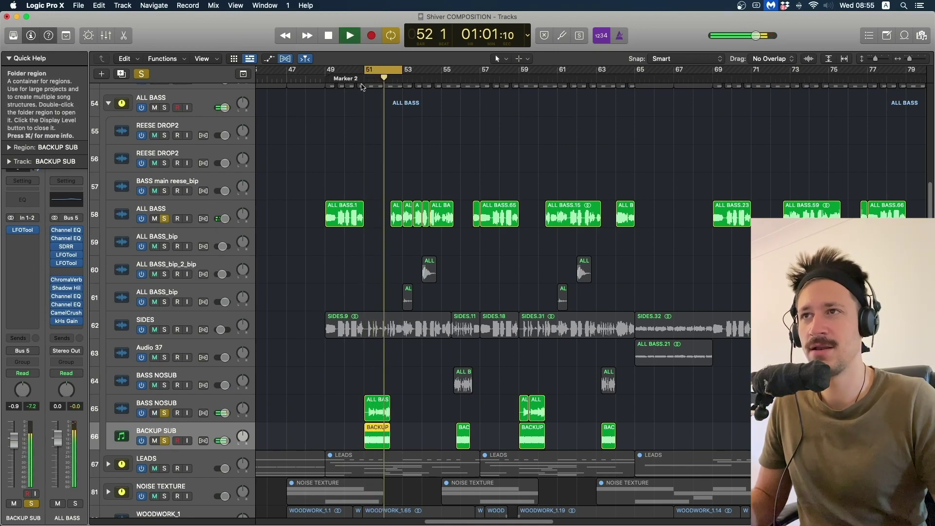
key(space)
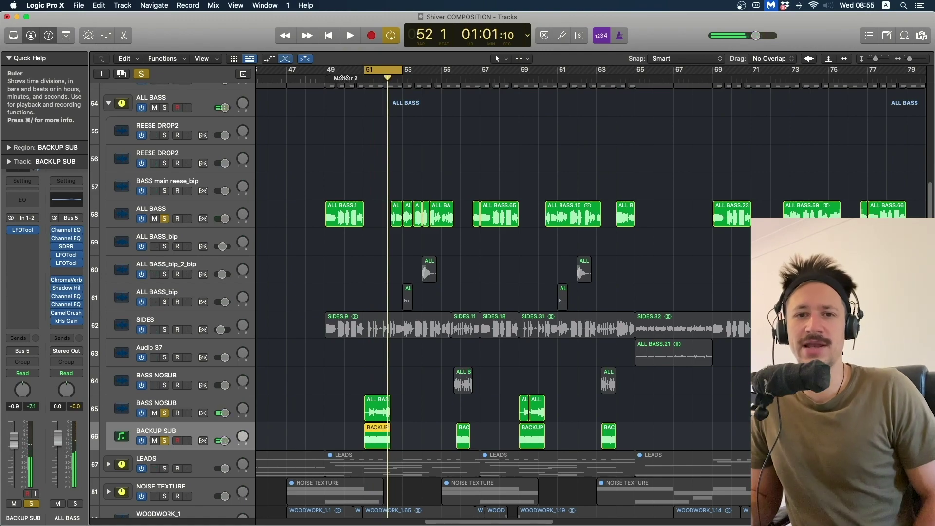
- Select the lower BASS NOSUB track, leave it as the only solo, and play it looped over bars 51 to 53
drag(336, 72, 401, 74)
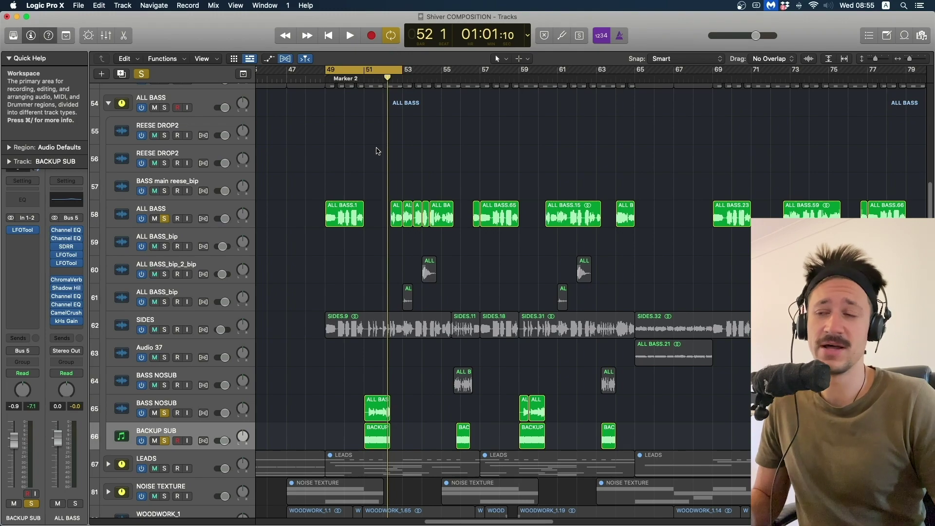
click(171, 405)
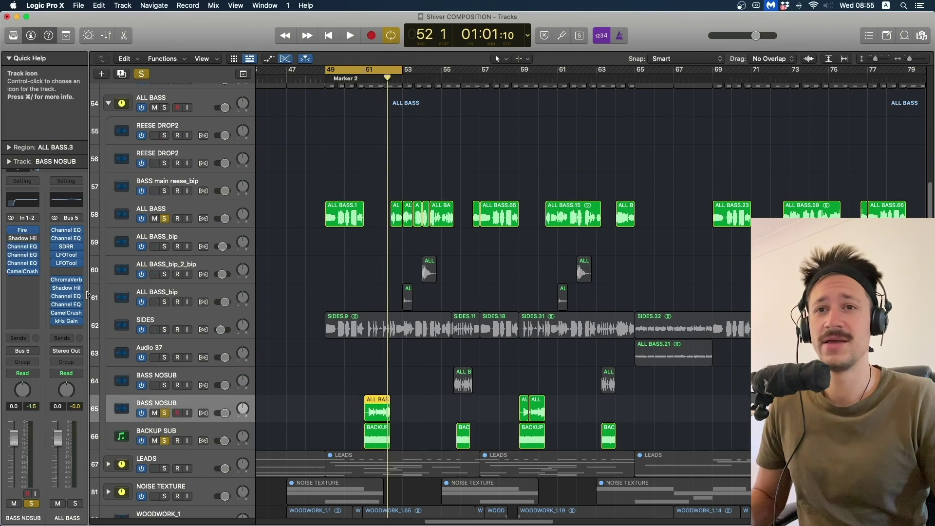
click(199, 401)
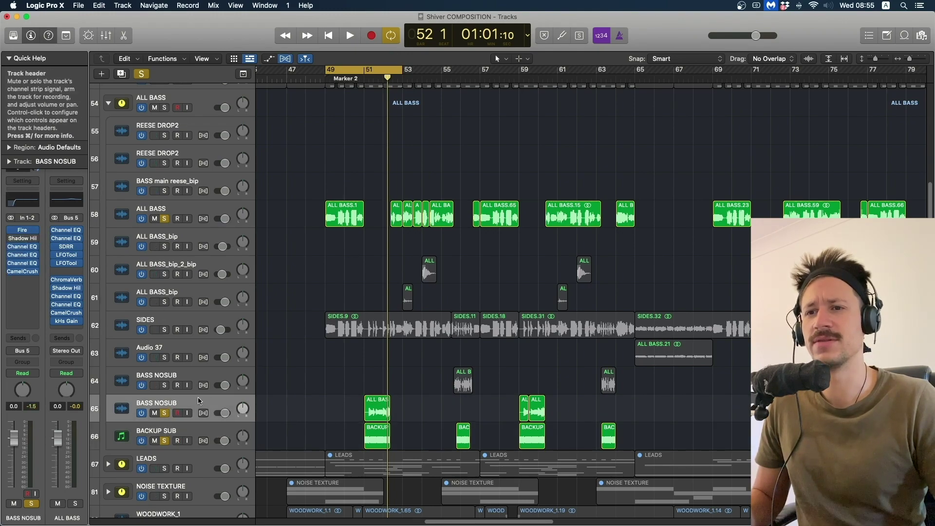
click(164, 219)
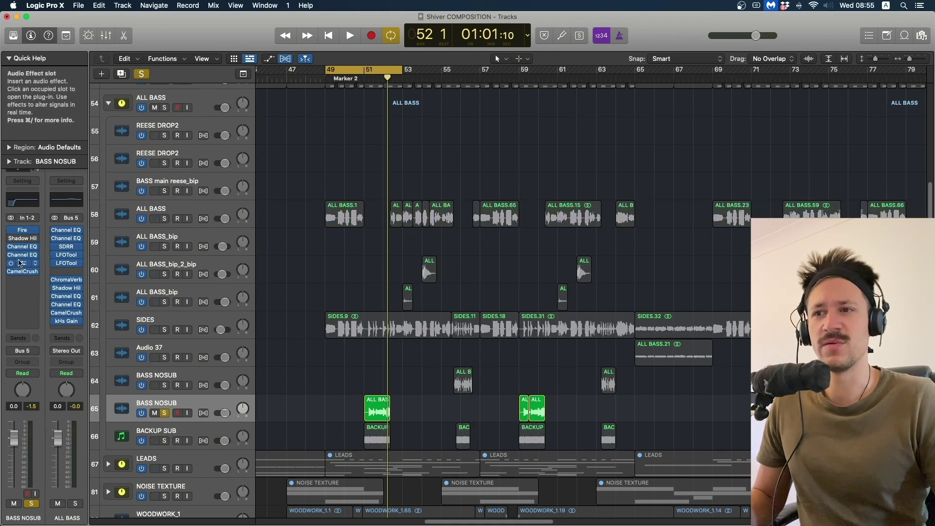
key(space)
key(space)
drag(365, 70, 401, 70)
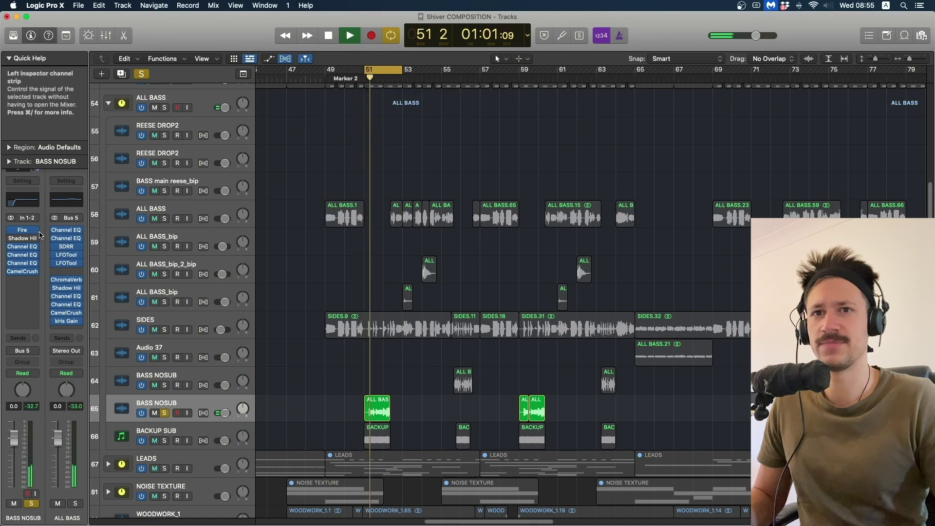
- Inspect the first two Channel EQs on the BASS NOSUB track and play the track to examine its filtered low end
click(22, 246)
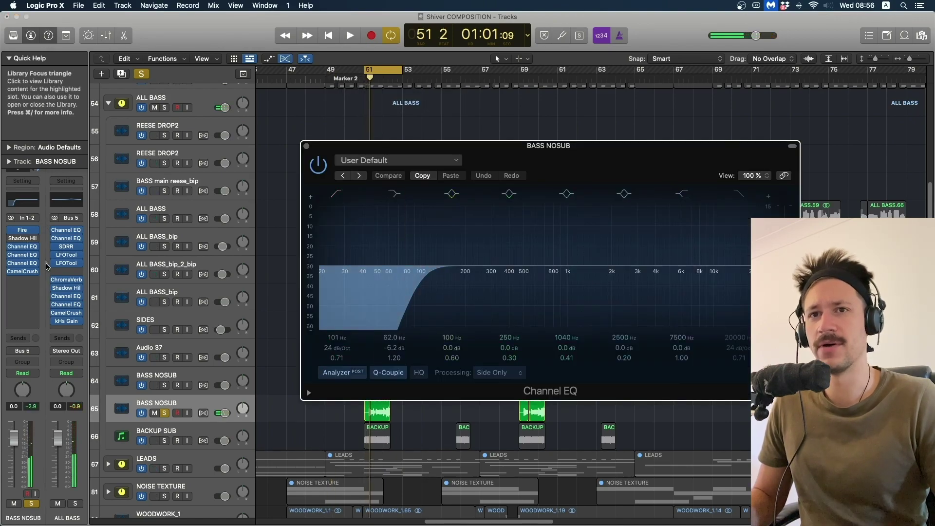
click(24, 255)
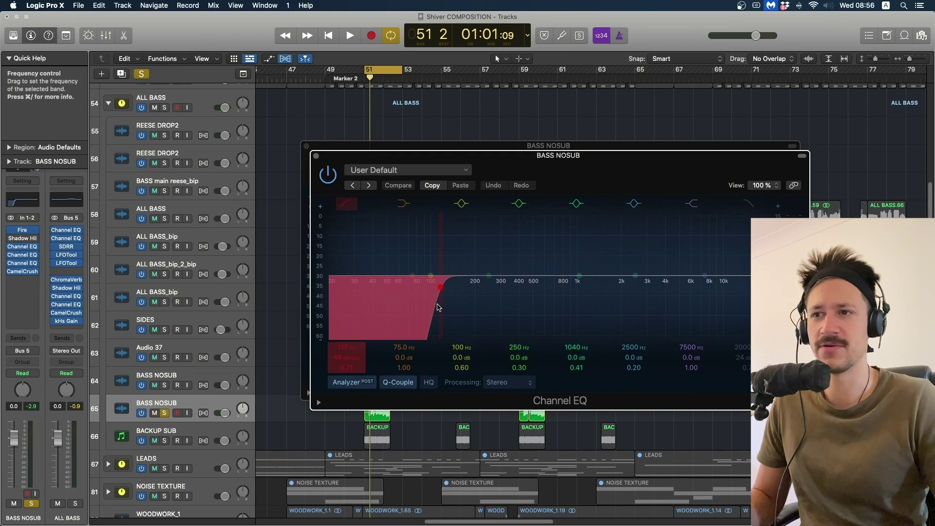
key(space)
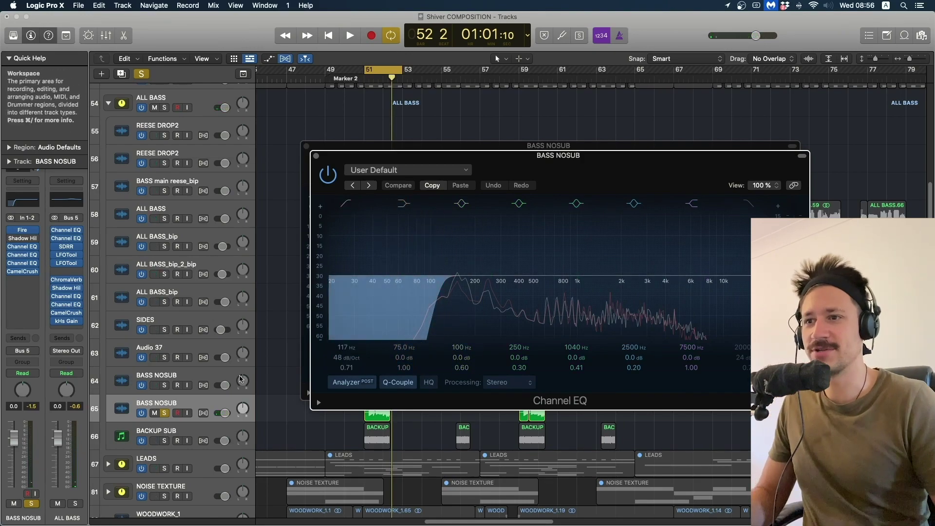
- Solo the BACKUP SUB track in place of BASS NOSUB, select it, and play it
click(164, 441)
click(164, 413)
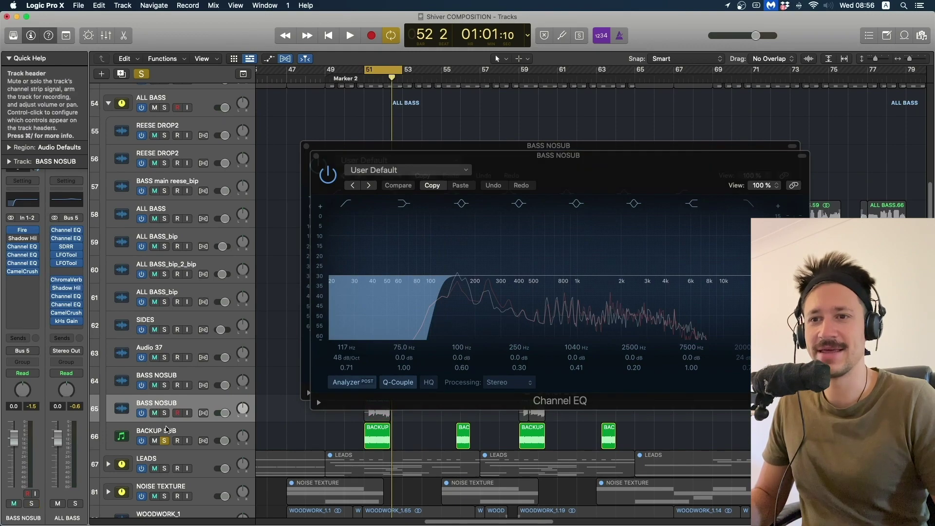
click(167, 429)
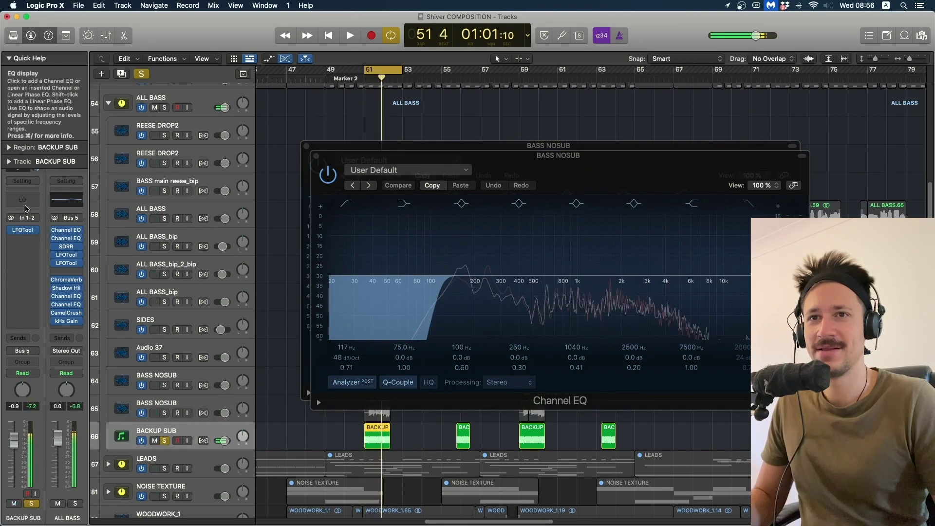
- Insert a Channel EQ on the BACKUP SUB track, switch off its low-cut band, and play to view the sub's spectrum
click(25, 206)
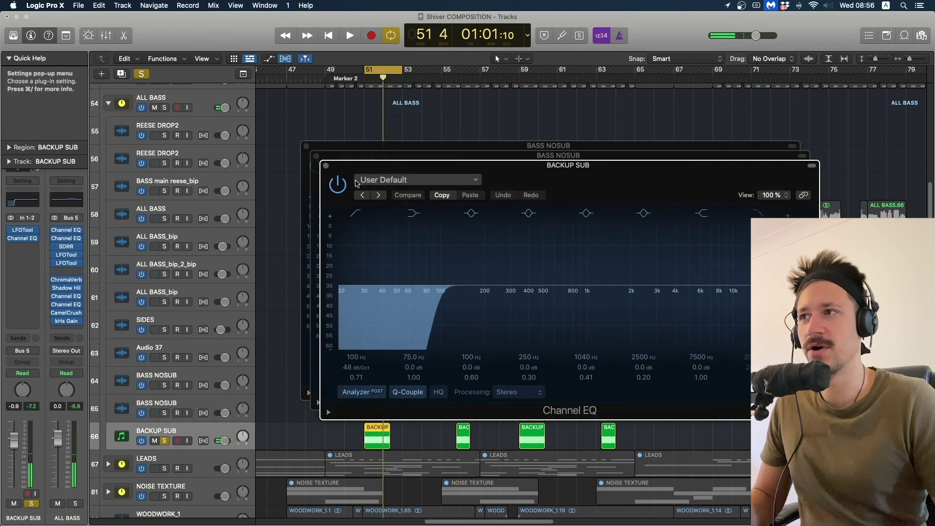
click(356, 213)
key(space)
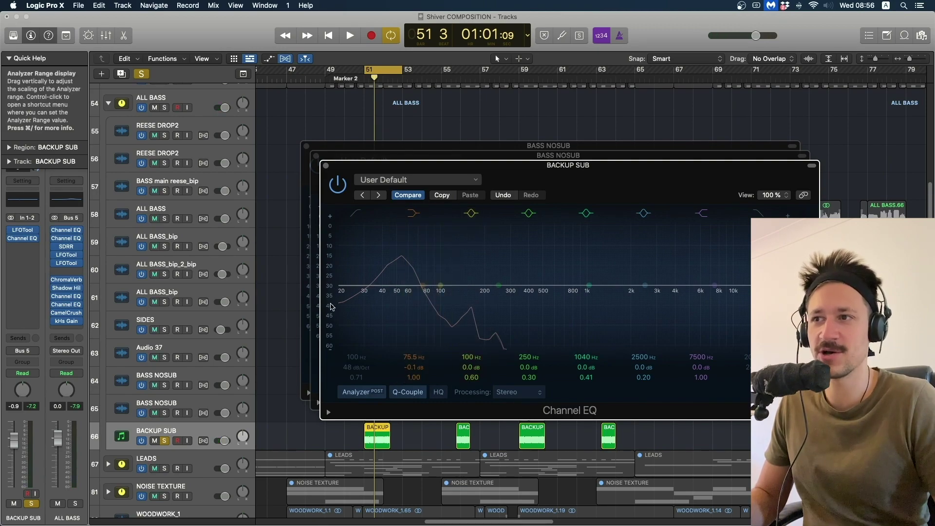
- Close the three open Channel EQ windows and remove the solo from the BACKUP SUB track
click(326, 166)
click(316, 156)
click(306, 146)
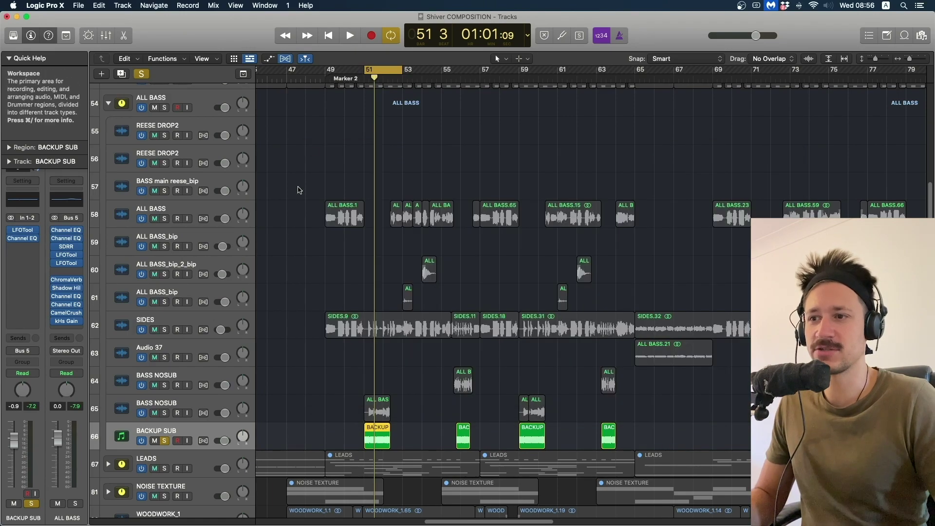
click(166, 441)
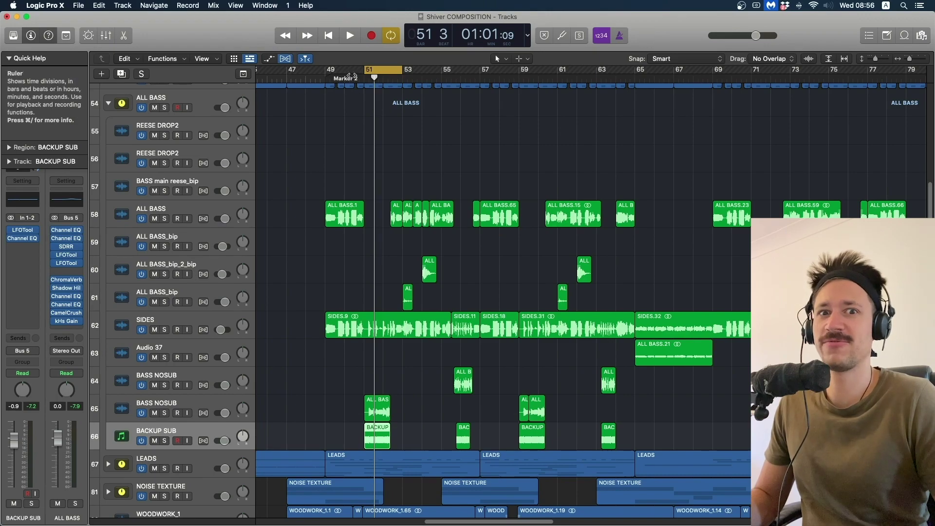
- Cycle bars 49 to 57 and play the full mix with all bass layers from bar 51
drag(323, 69, 480, 71)
click(389, 154)
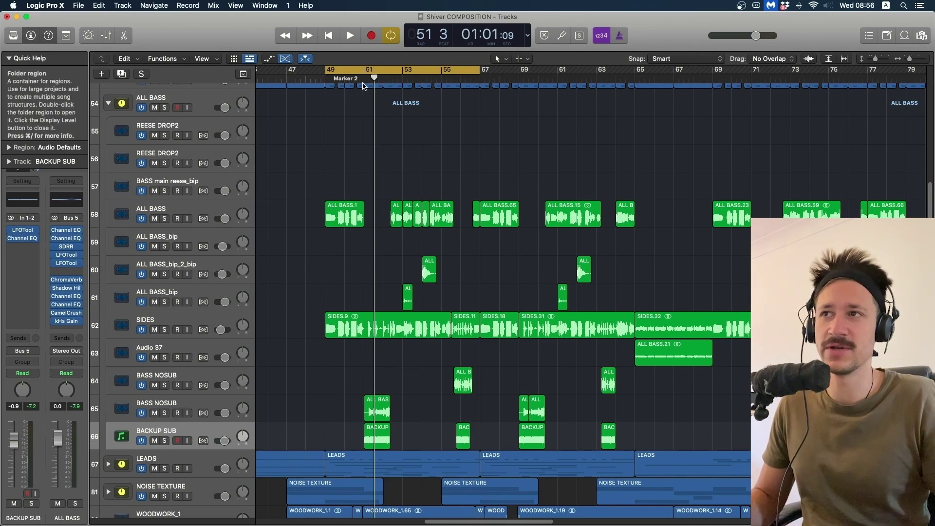
click(364, 78)
key(space)
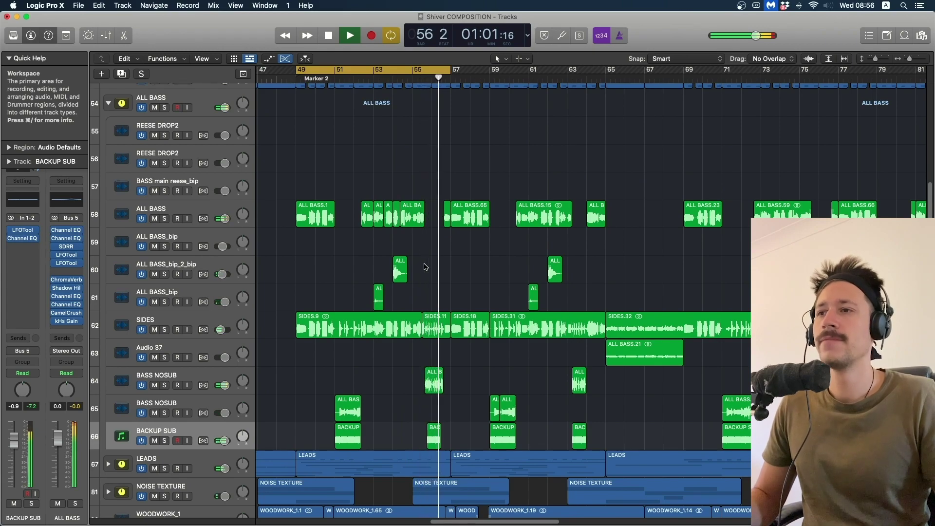
key(space)
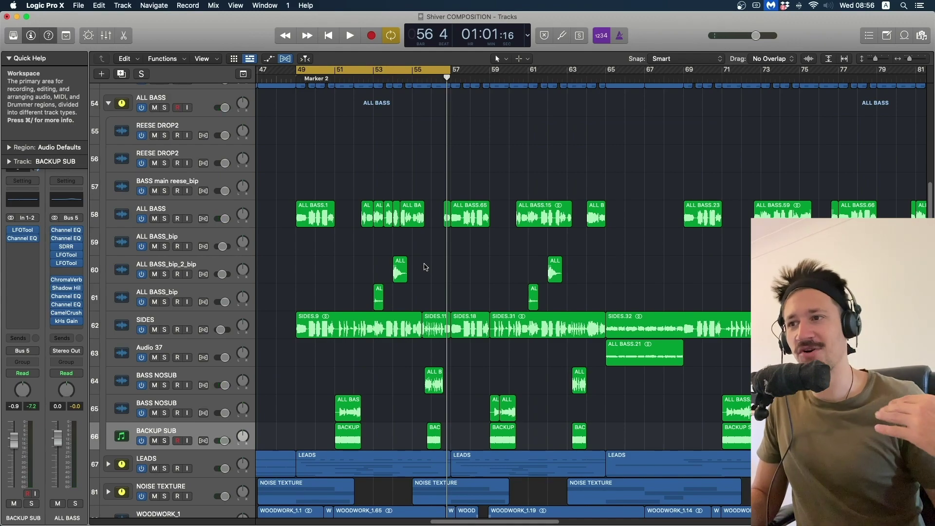
- Turn off the cycle range and play the full mix again from the middle of bar 55
click(419, 73)
click(422, 78)
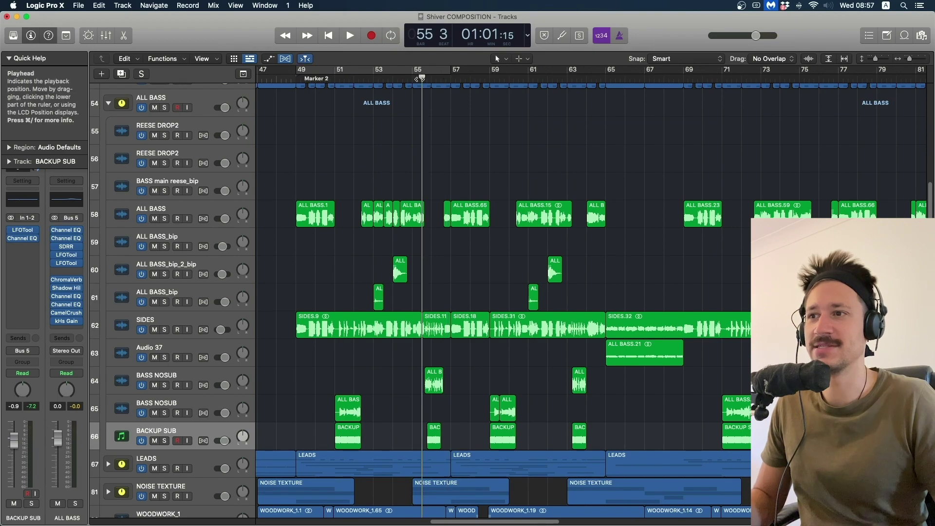
key(space)
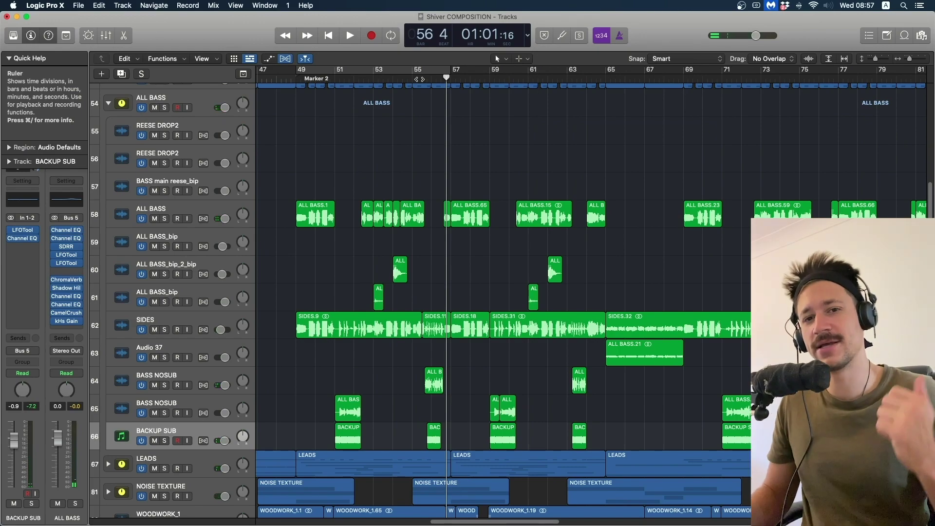
- Step through the bass stack from BACKUP SUB up to BASS main reese_bip and examine the tracks' regions across the arrangement up to bar 121
scroll(499, 298, right, 1)
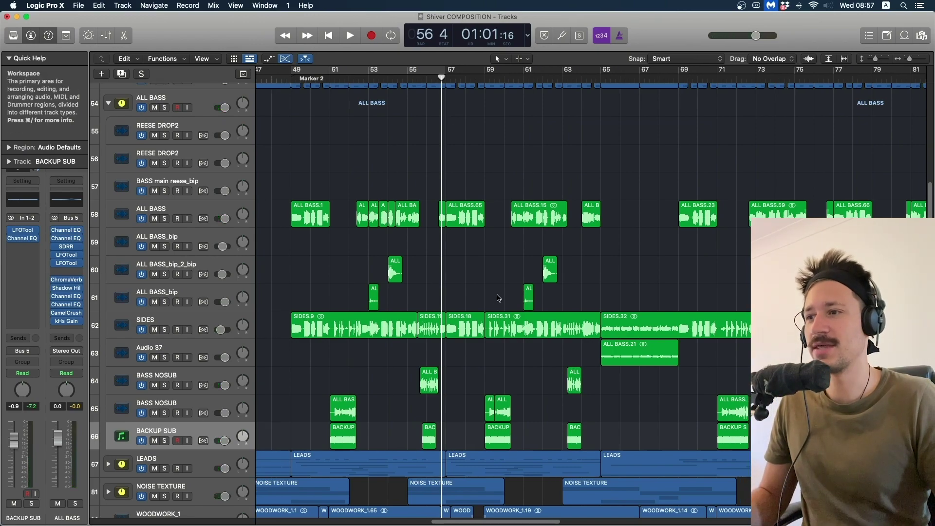
key(super+Left)
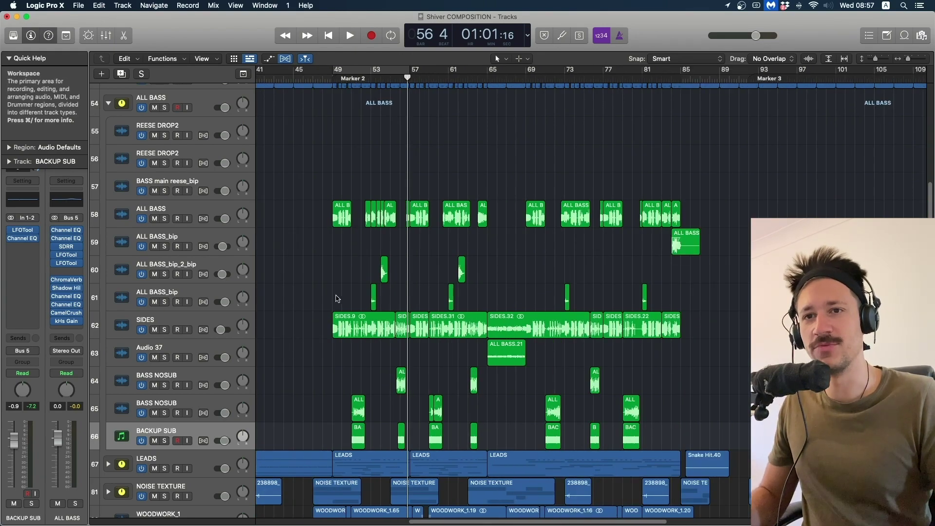
key(Up)
key(Up)
key(Up)
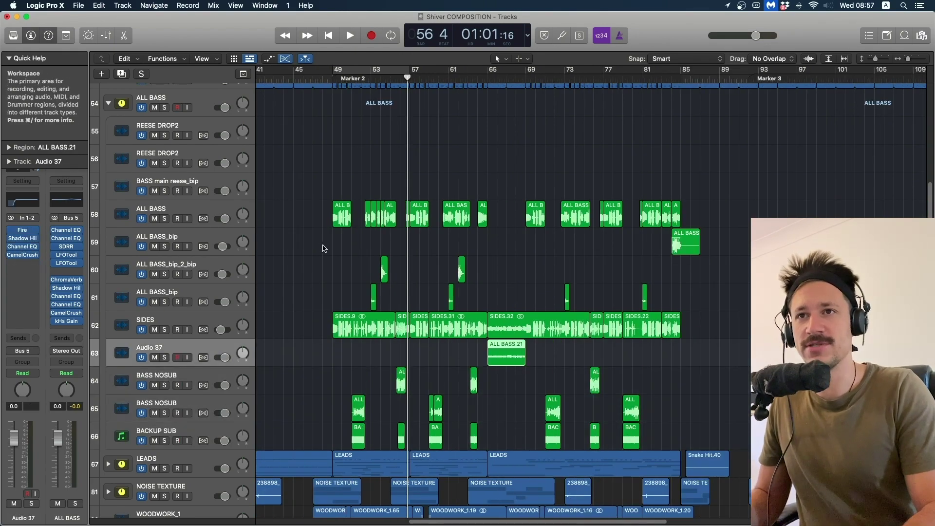
key(Up)
key(Up)
key(Up)
key(Up)
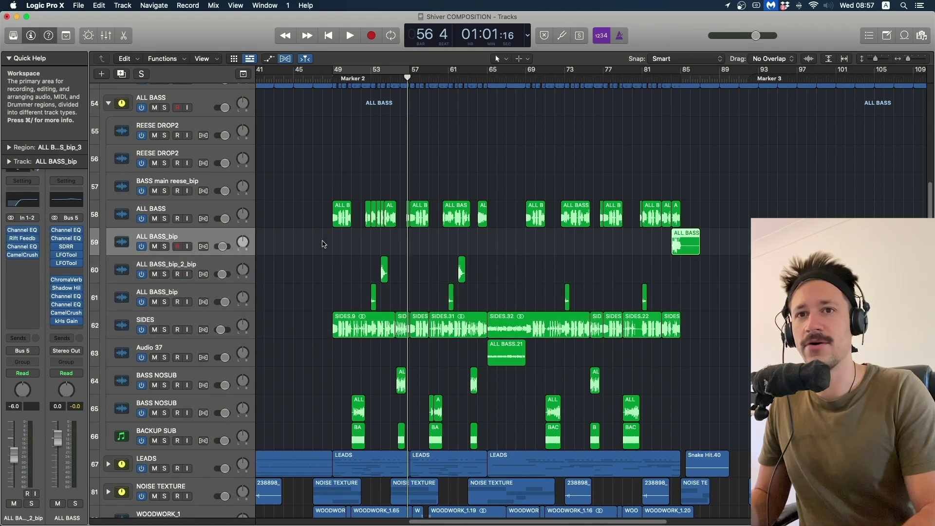
key(Up)
key(Up)
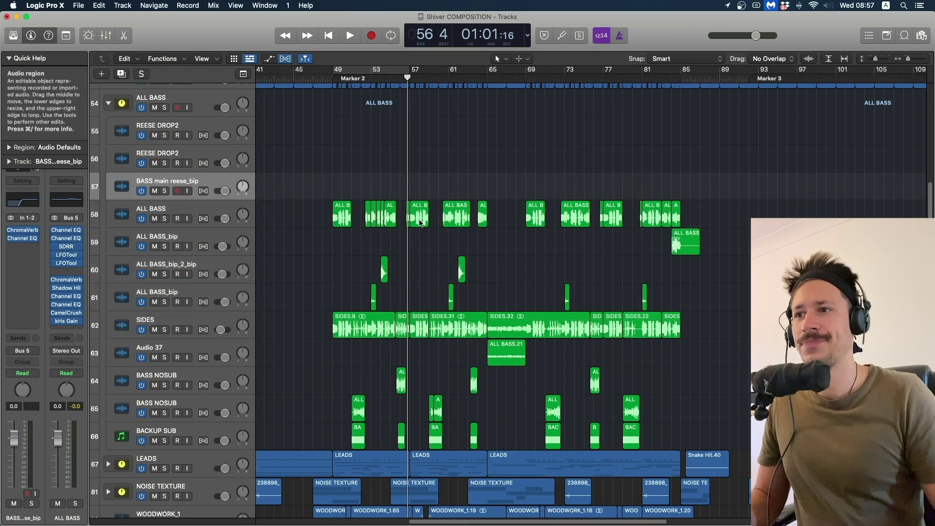
scroll(420, 222, right, 2)
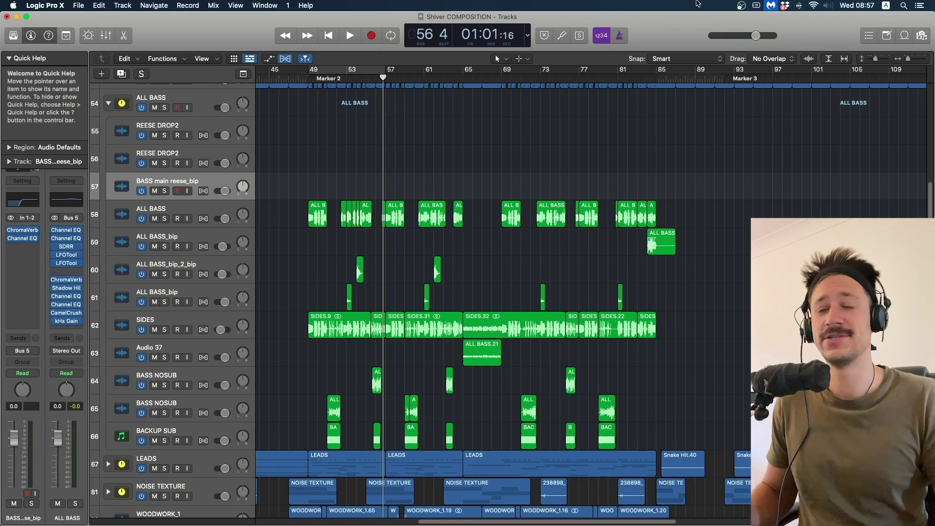
scroll(450, 244, right, 2)
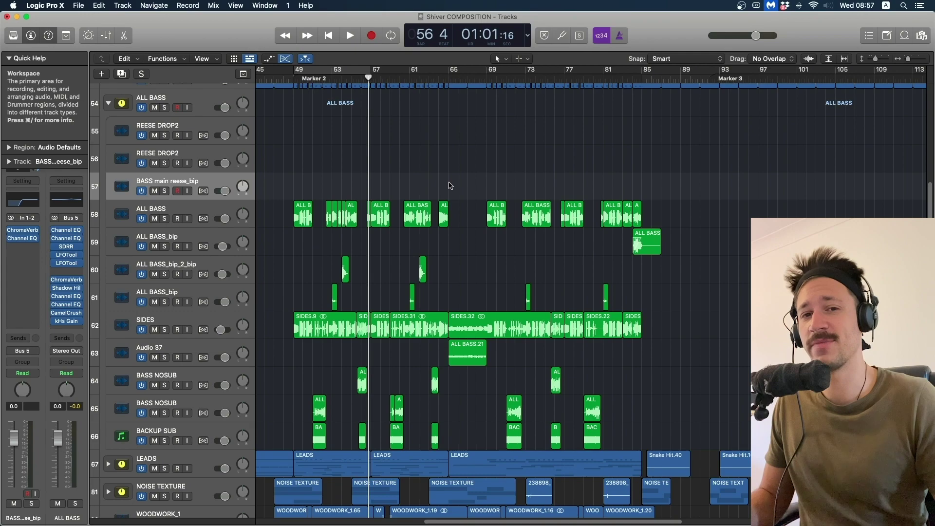
scroll(451, 188, right, 5)
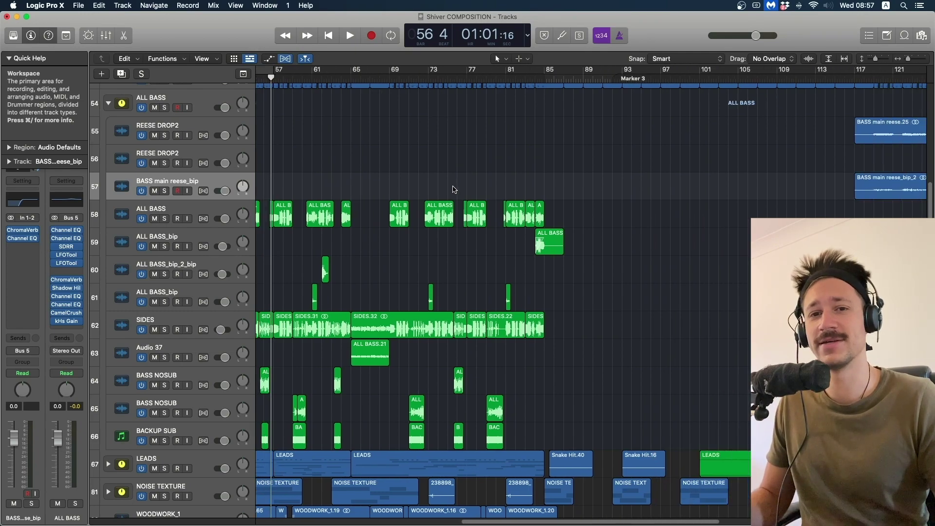
- Move the playhead to bar 69 and play a short passage of the full mix
scroll(453, 189, down, 2)
key(super+Left)
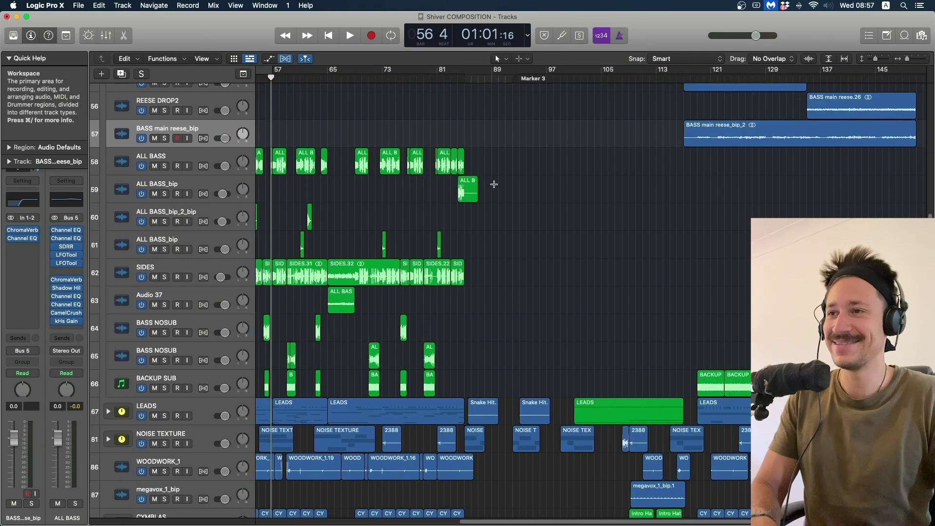
scroll(451, 276, right, 3)
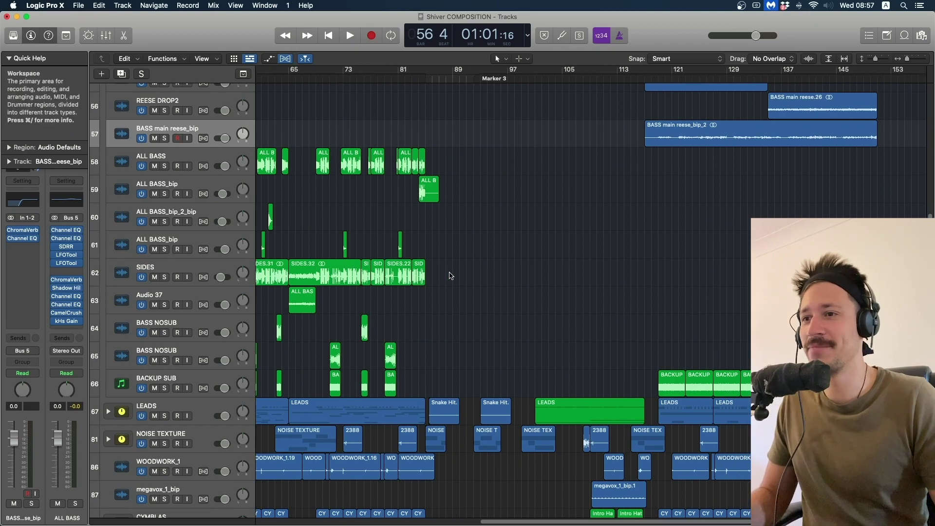
key(super+Left)
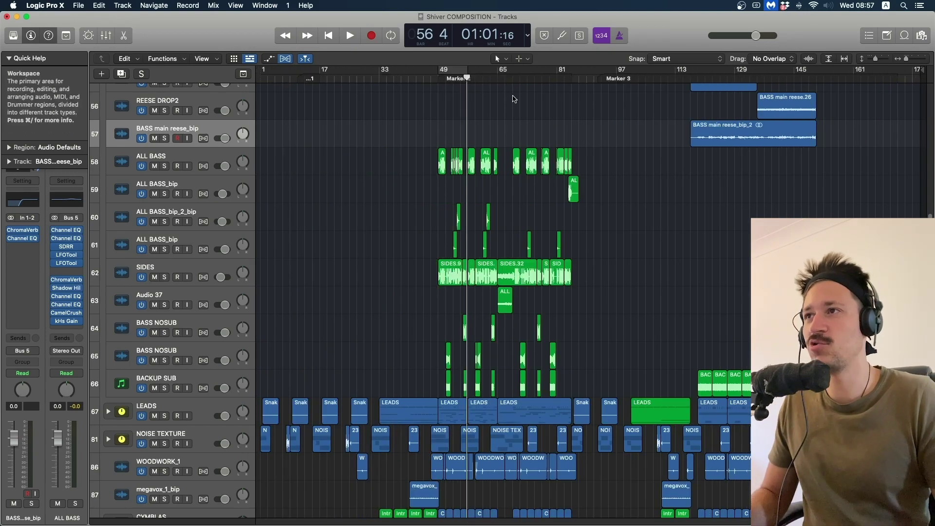
drag(507, 80, 512, 80)
key(space)
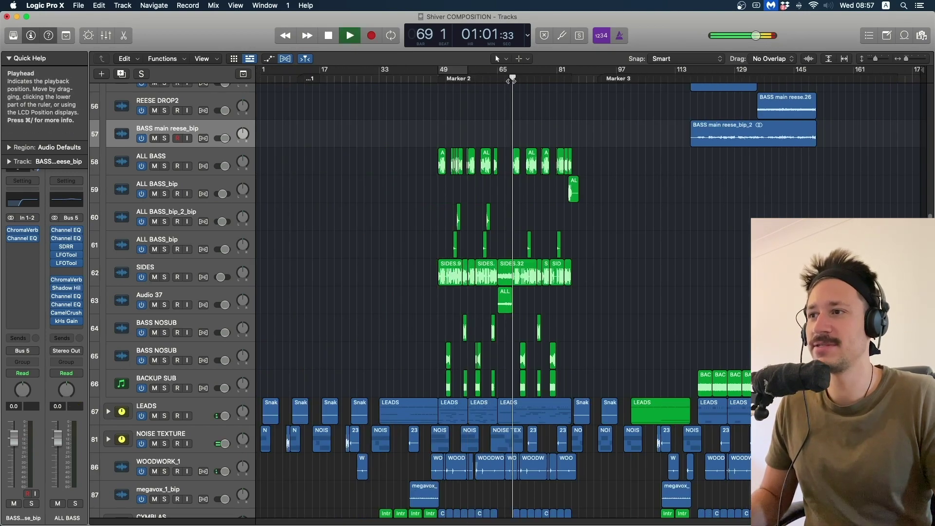
key(space)
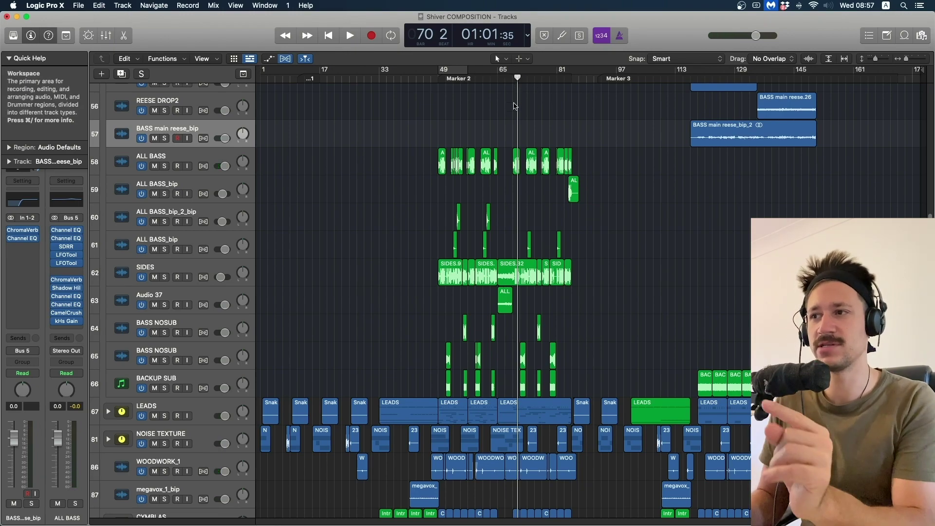
- Move the playhead to bar 118 and play the full mix into bar 121, over the reese bass regions
scroll(543, 263, down, 2)
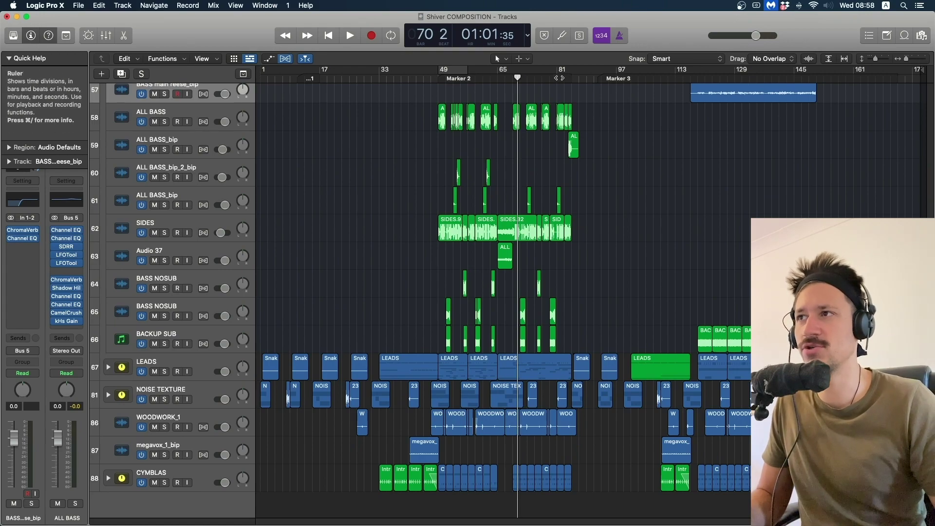
click(563, 76)
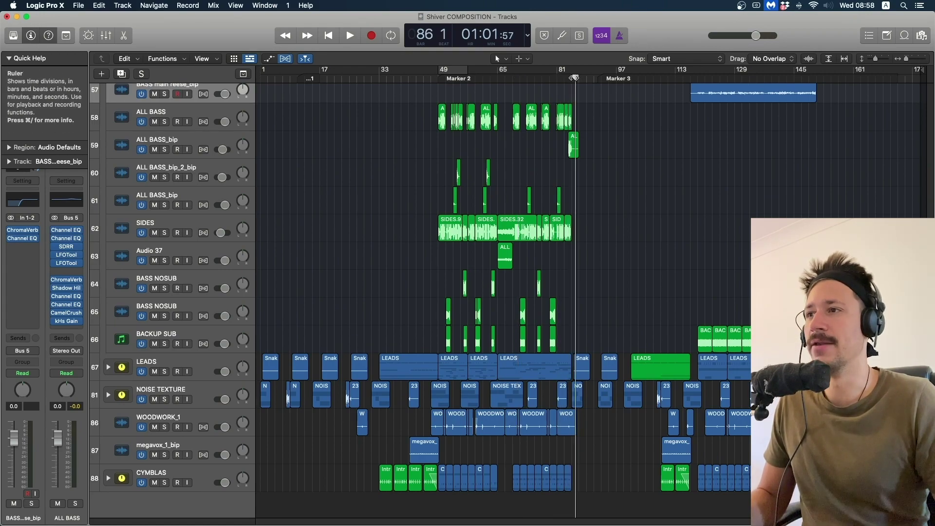
drag(574, 78, 694, 79)
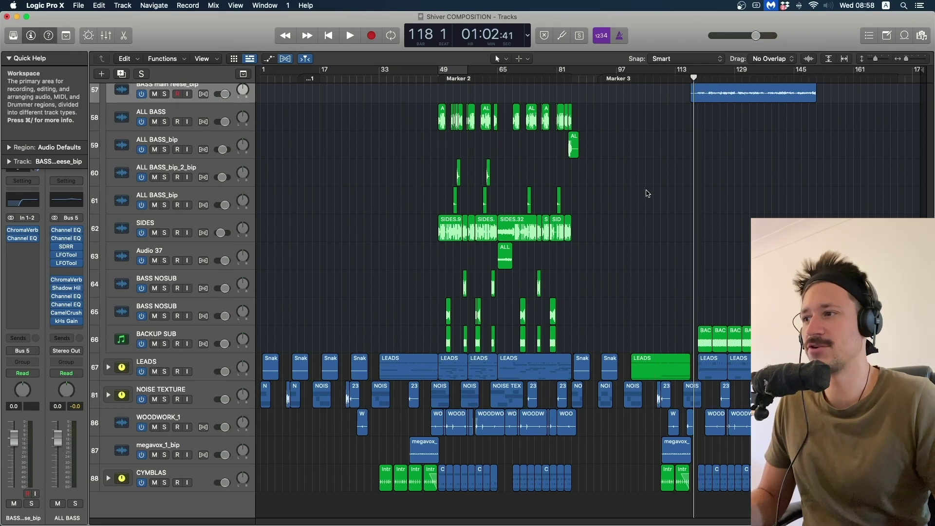
key(space)
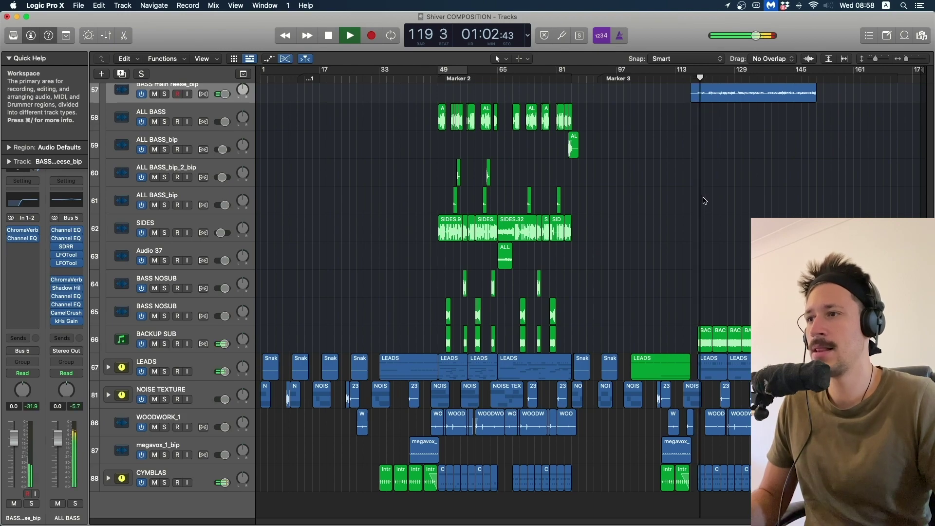
scroll(597, 246, up, 3)
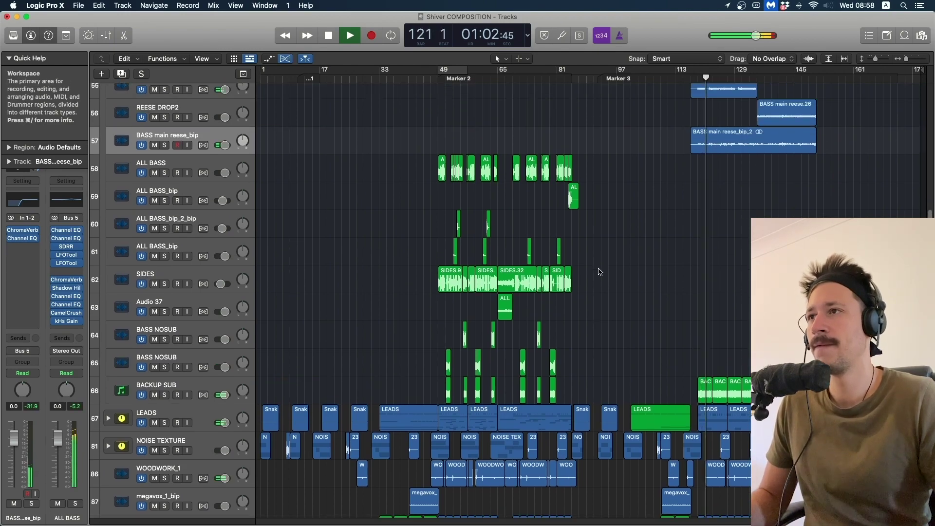
key(space)
drag(427, 164, 587, 375)
click(649, 293)
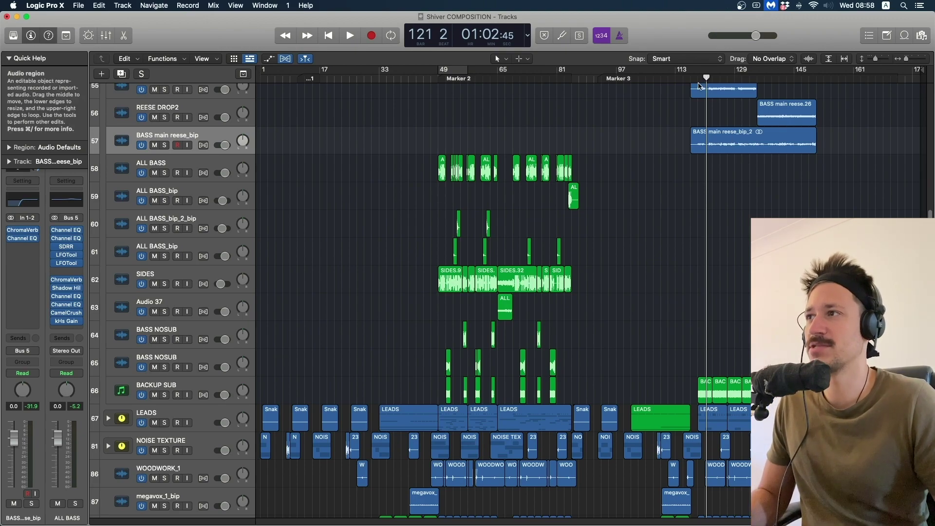
- Cycle about bars 119 to 134, play the BACKUP SUB track in solo, and remove its solo
drag(694, 70, 763, 70)
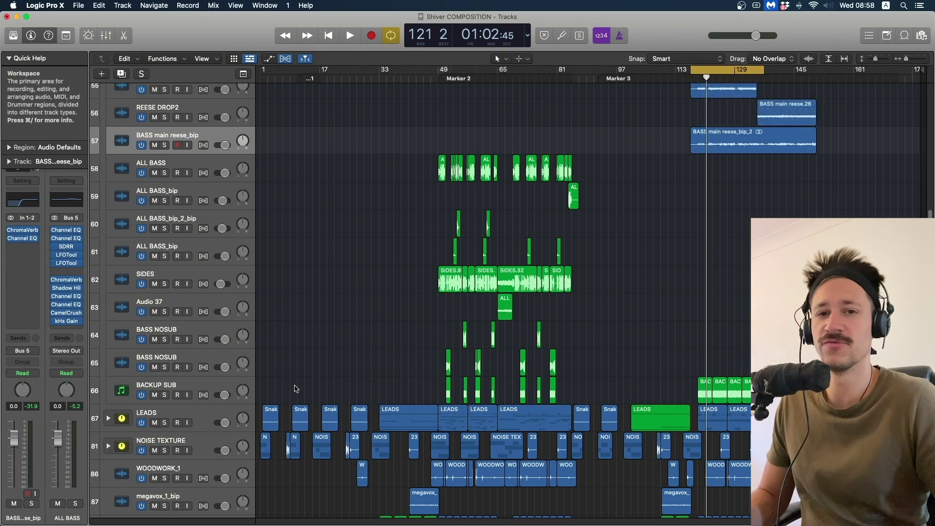
click(164, 395)
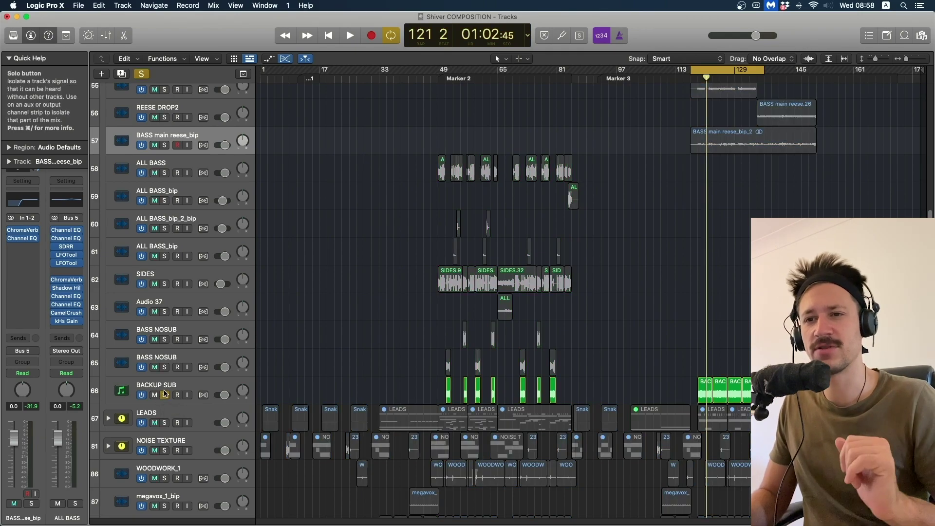
key(space)
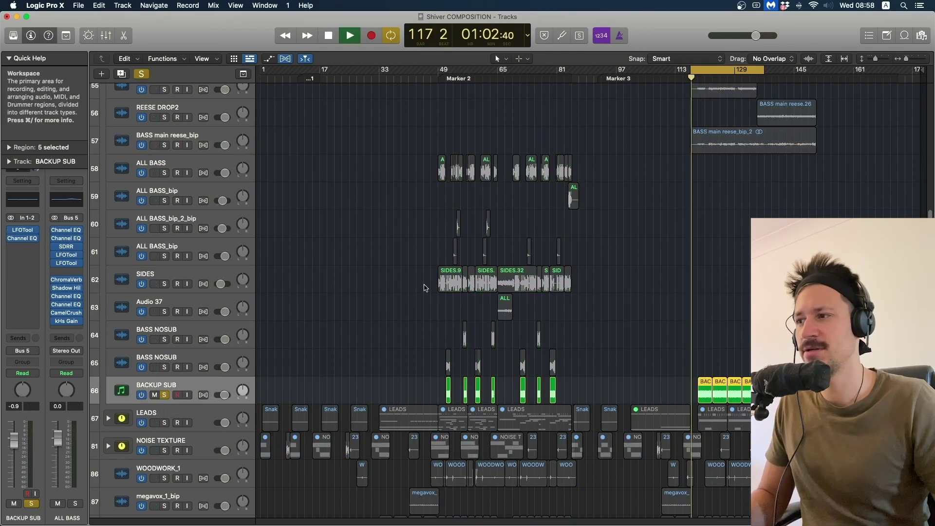
drag(697, 73, 752, 78)
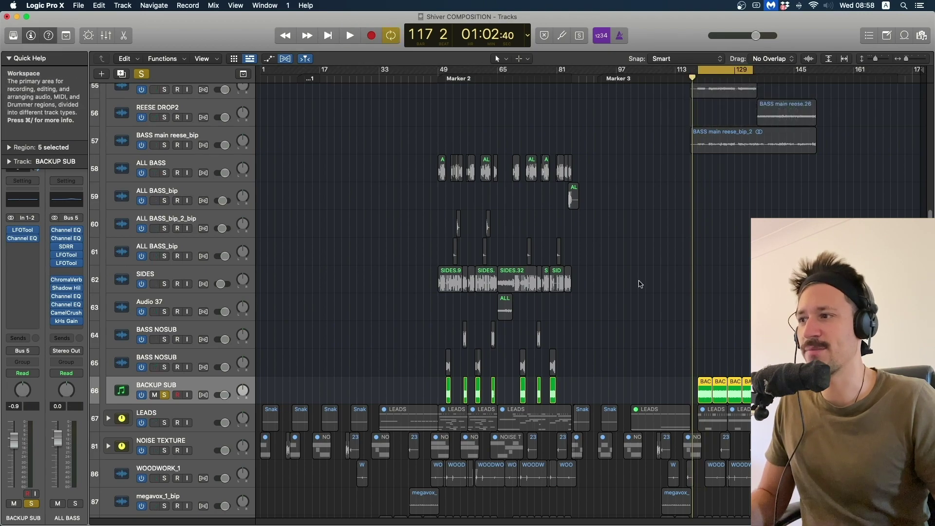
key(space)
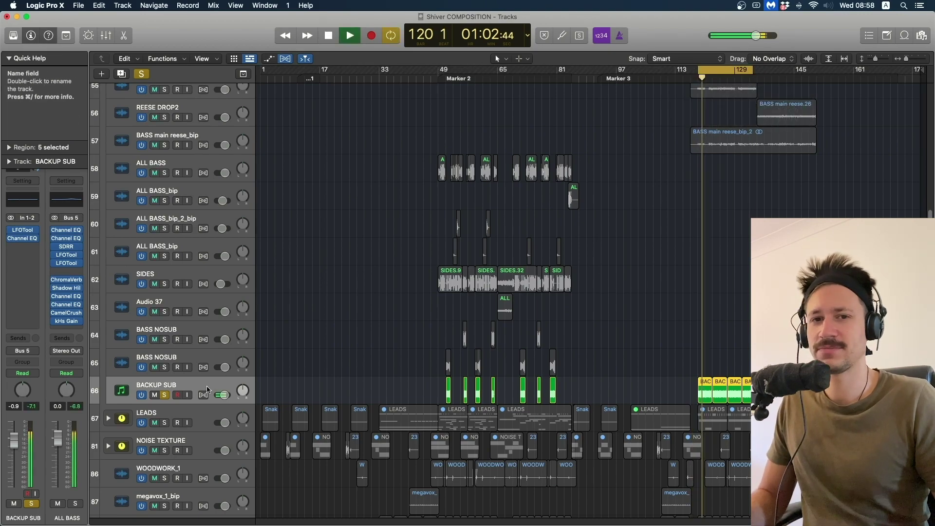
key(space)
click(165, 395)
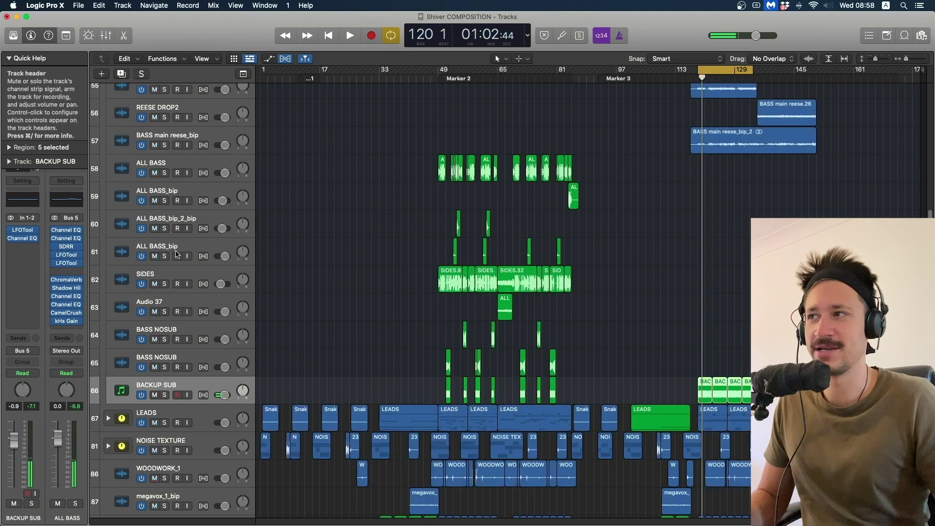
- Solo the BASS main reese_bip track, play it briefly from bar 120, and remove the solo
scroll(175, 244, up, 1)
click(164, 150)
key(space)
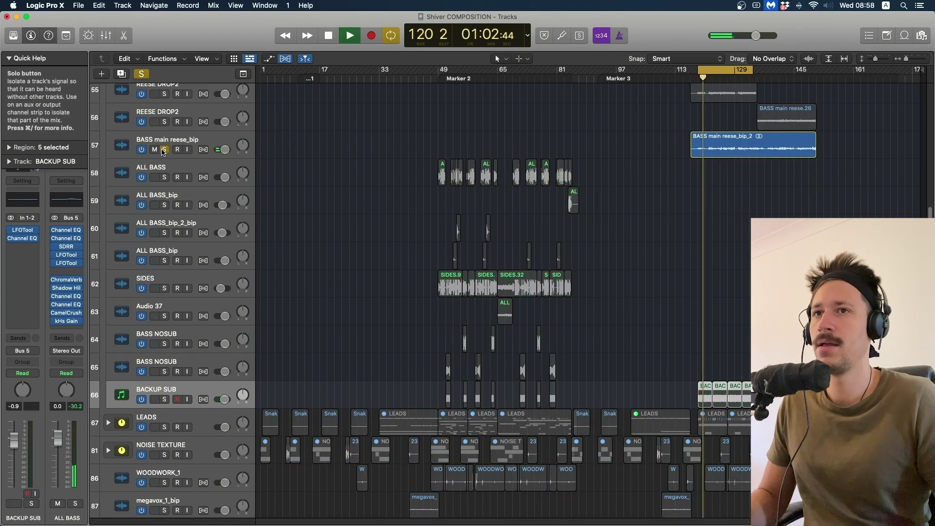
key(space)
click(165, 149)
- Solo the upper REESE DROP2 track, play its BASS main reese.25 region within the cycle range, and remove the solo
scroll(299, 281, up, 3)
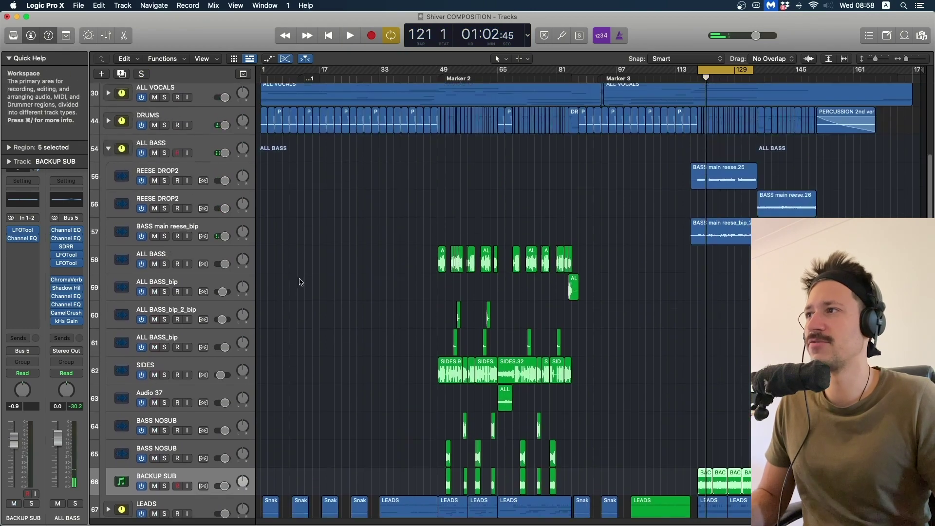
click(164, 181)
click(171, 170)
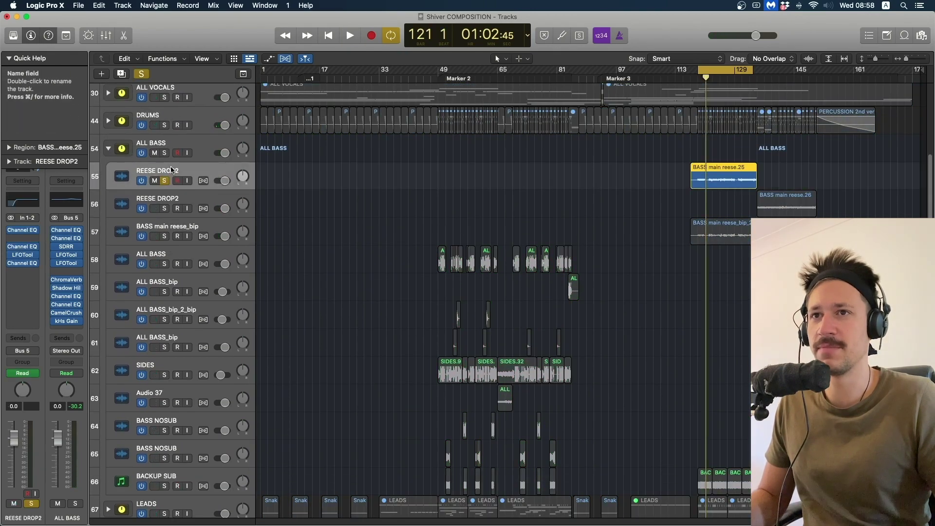
key(space)
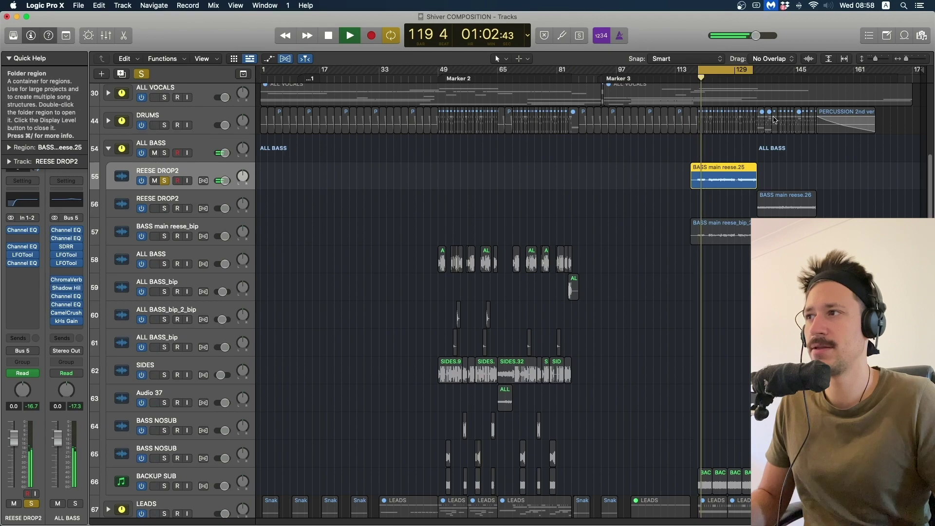
key(space)
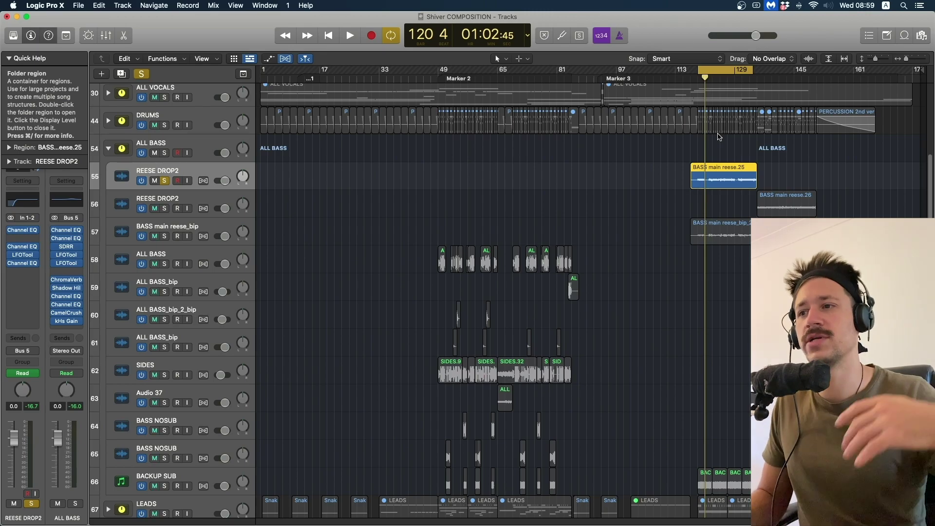
key(F11)
key(F11)
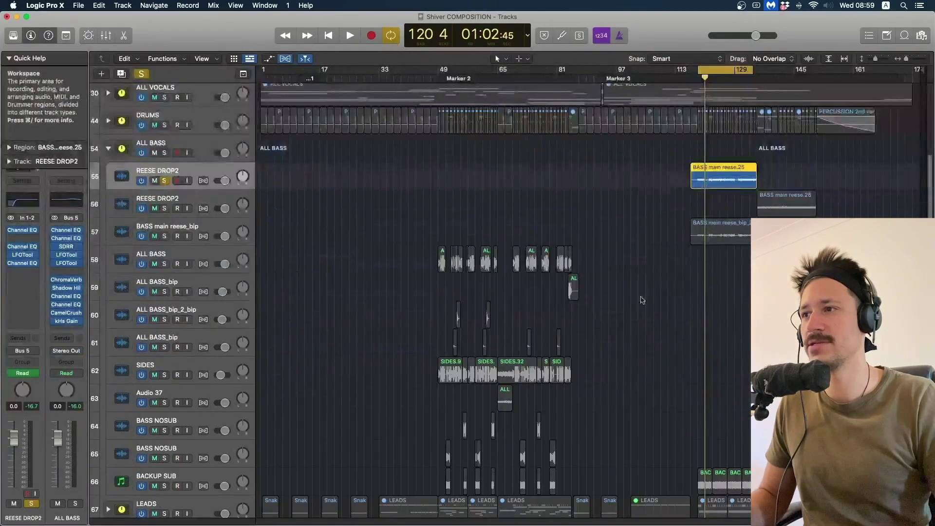
scroll(261, 304, down, 1)
scroll(260, 305, up, 3)
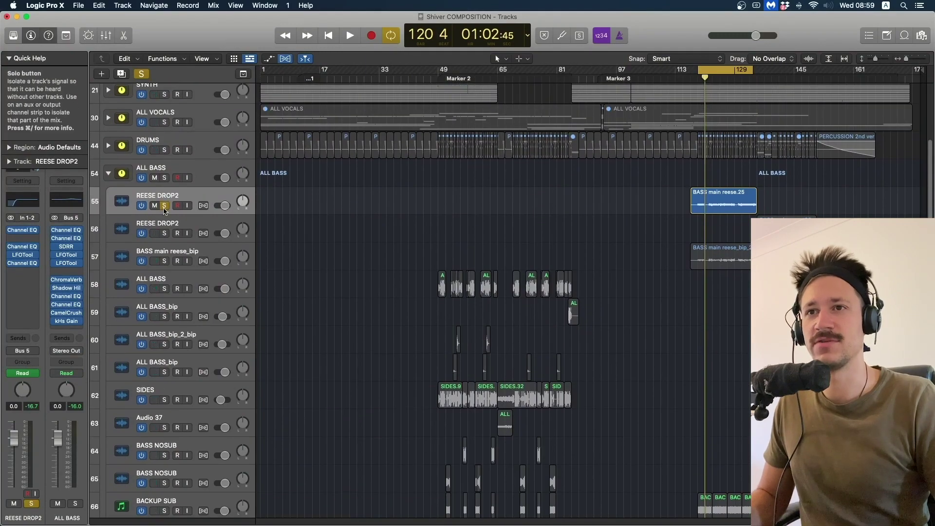
scroll(382, 409, up, 2)
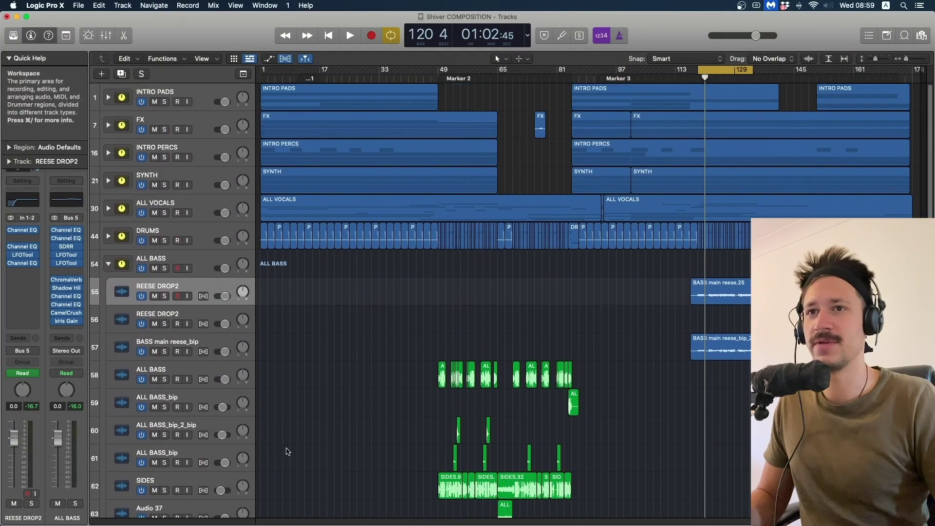
- Turn off the cycle range and play the full mix from bar 121 to bar 123
scroll(370, 395, down, 3)
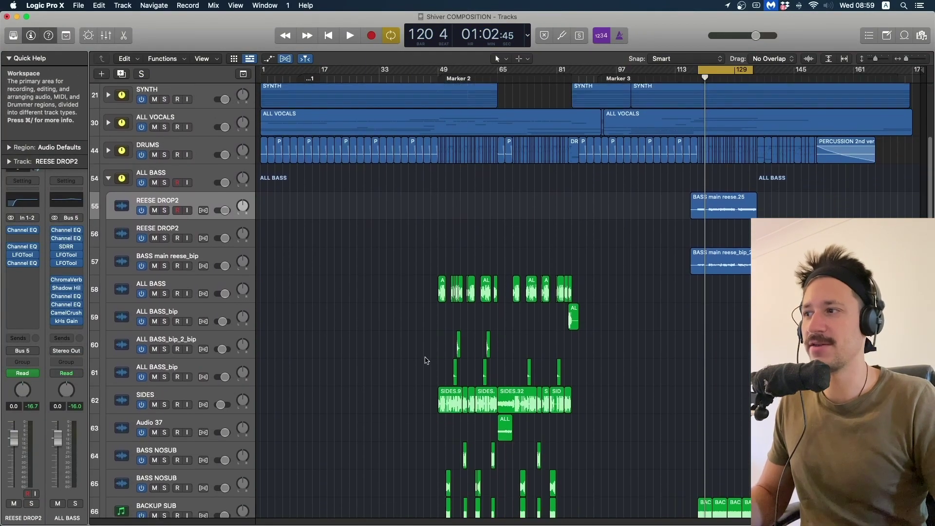
click(704, 70)
click(706, 78)
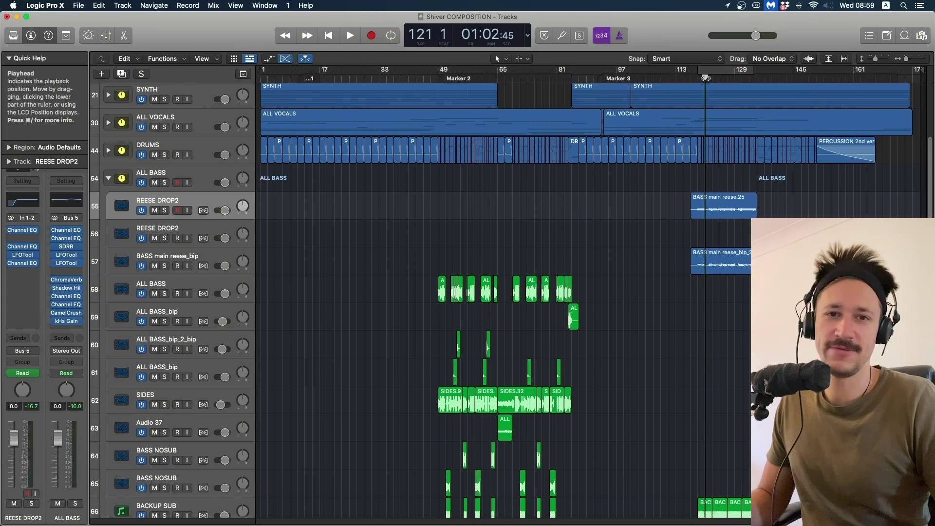
key(space)
scroll(717, 169, down, 7)
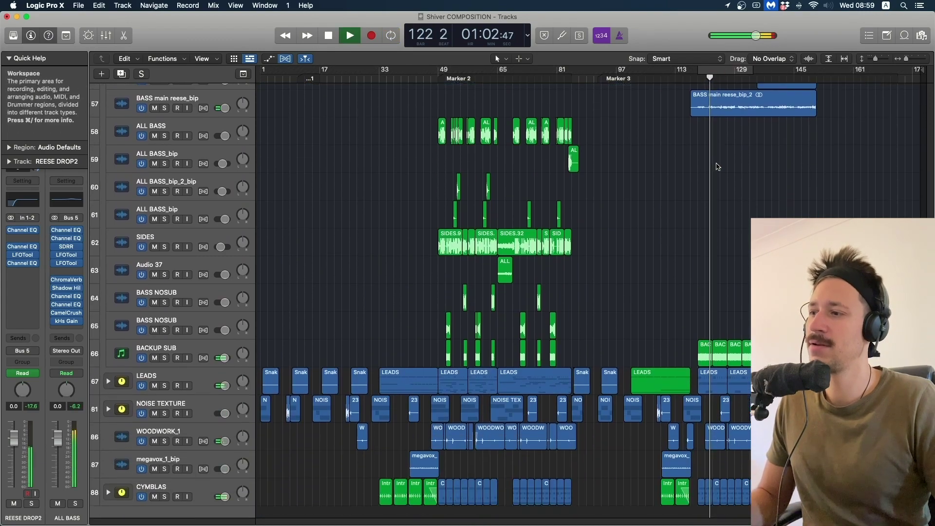
key(space)
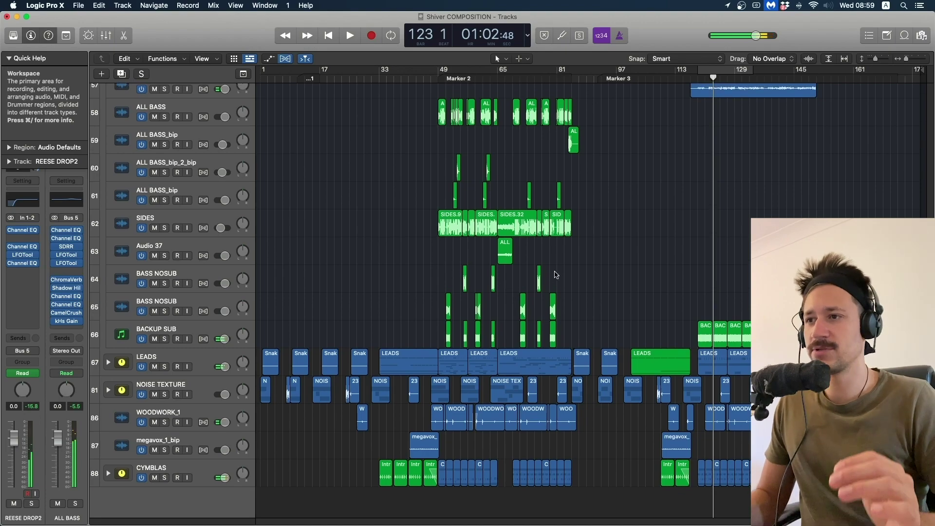
- Collapse the ALL BASS track stack and solo the whole stack
scroll(551, 275, up, 1)
scroll(546, 279, up, 4)
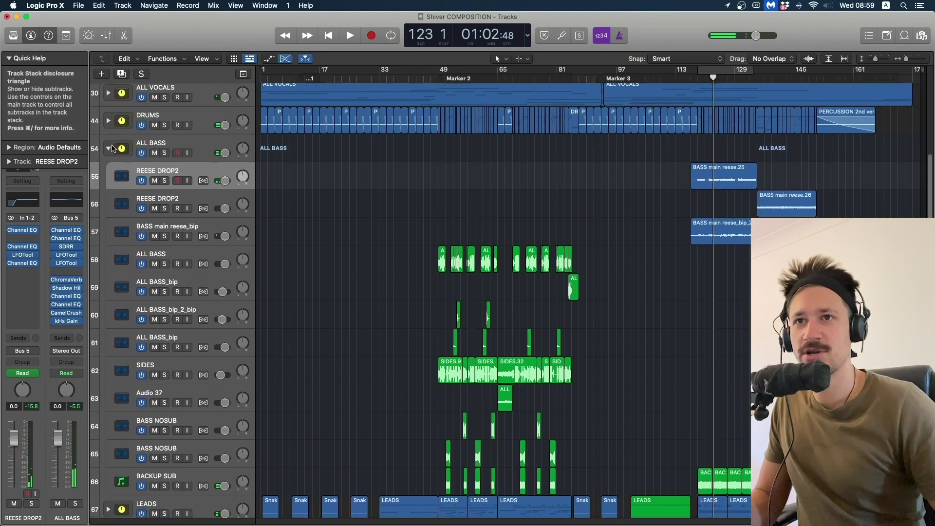
click(115, 150)
click(164, 268)
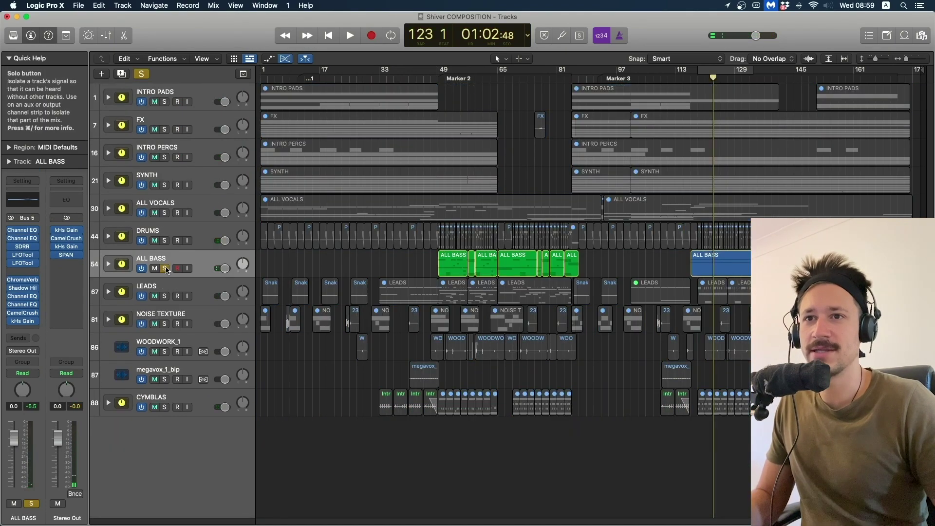
- Set the cycle range to bars 49 to 81 and expand the ALL BASS stack to show its subtracks
drag(440, 71, 559, 100)
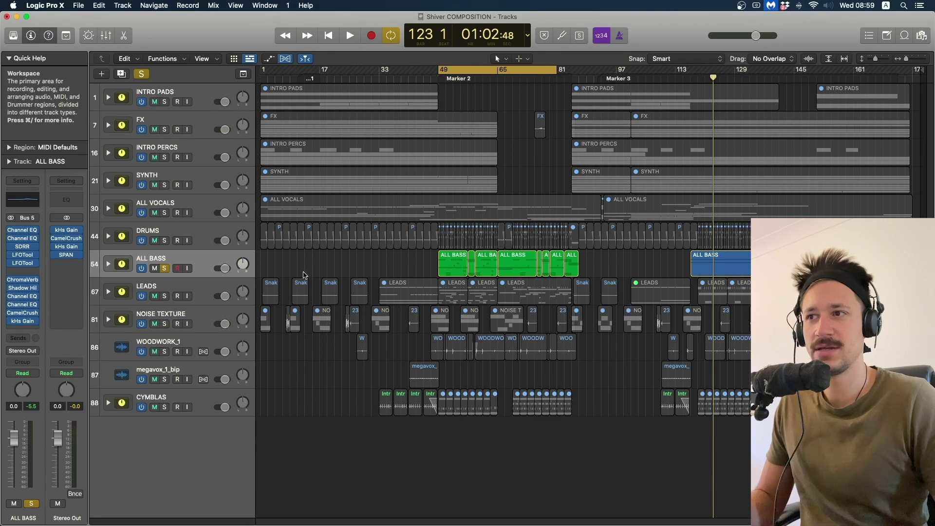
key(super+Right)
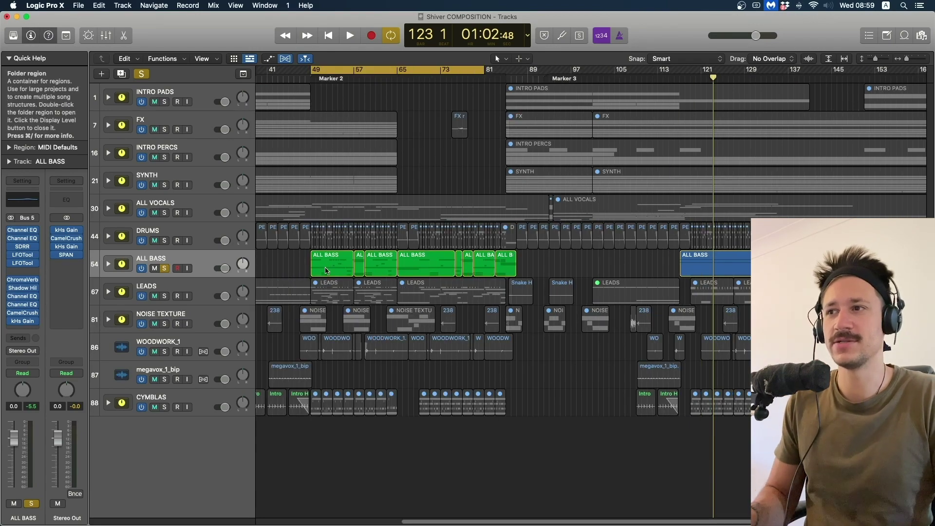
scroll(370, 258, left, 2)
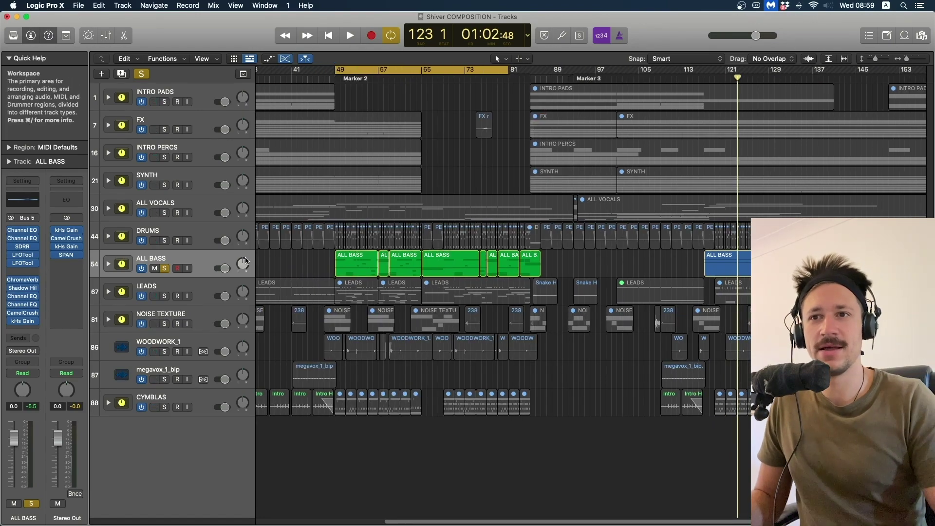
click(108, 264)
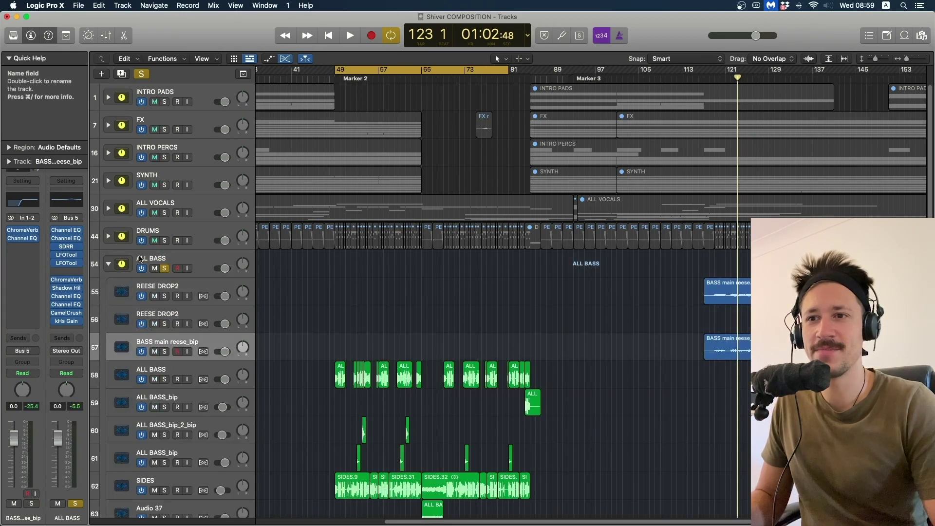
- Open the Fire distortion on the ALL BASS subtrack and review its distortion types, keeping Single Sin
click(146, 375)
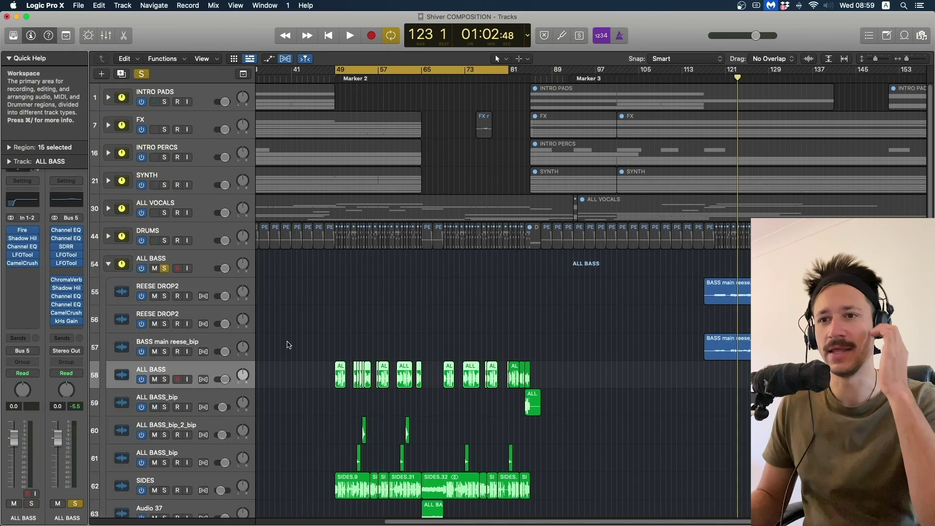
scroll(329, 334, down, 3)
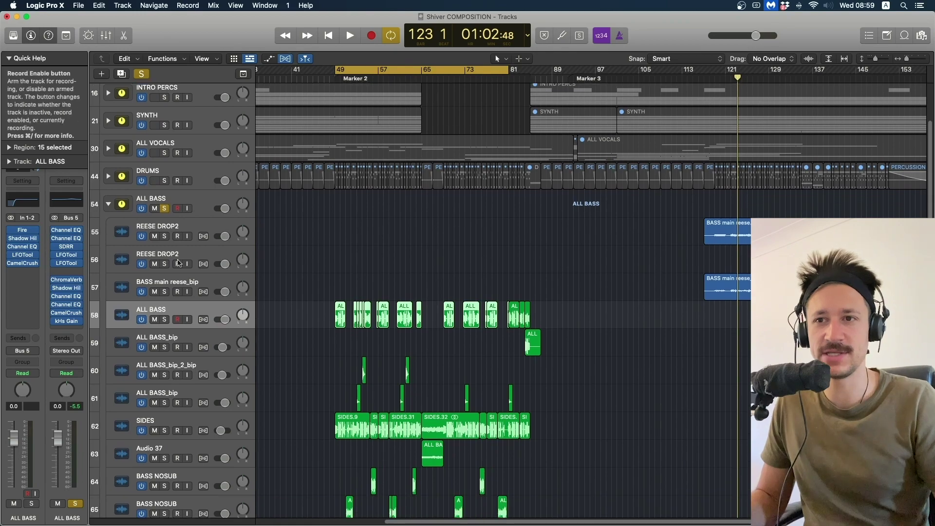
click(24, 232)
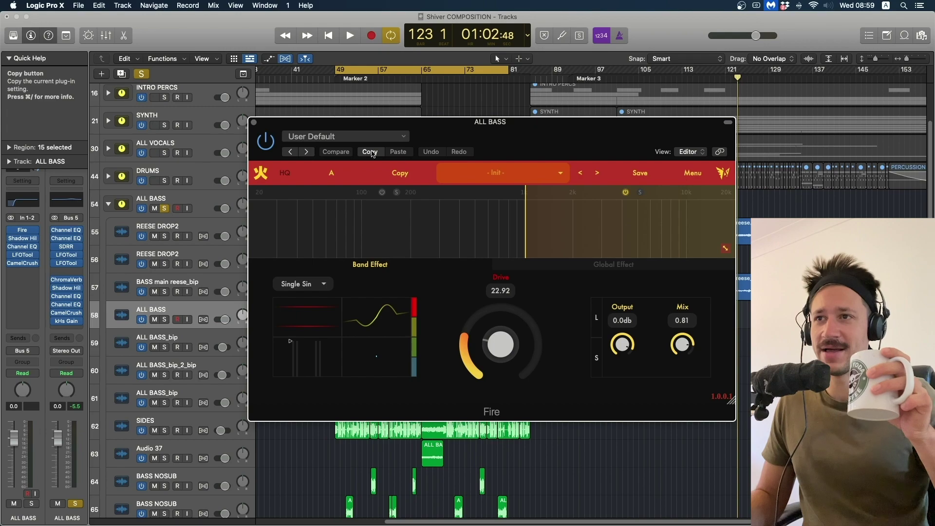
click(314, 285)
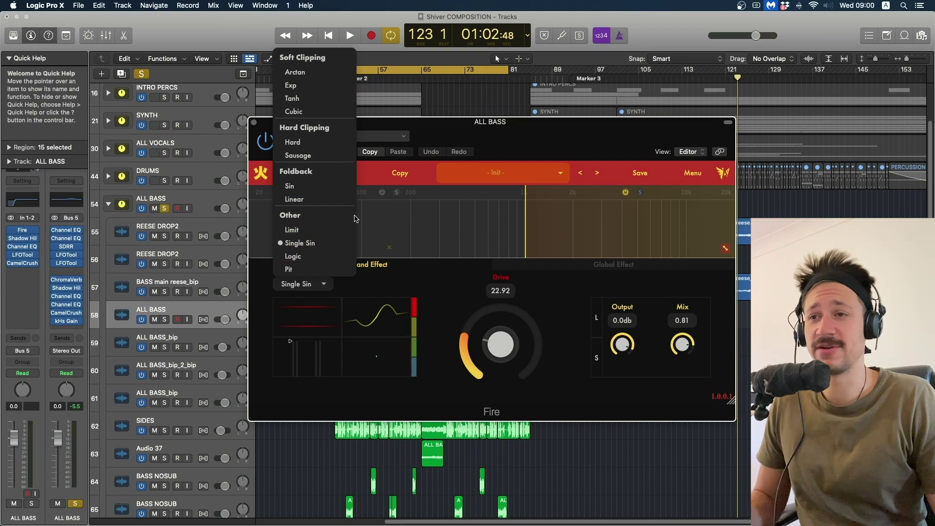
click(344, 244)
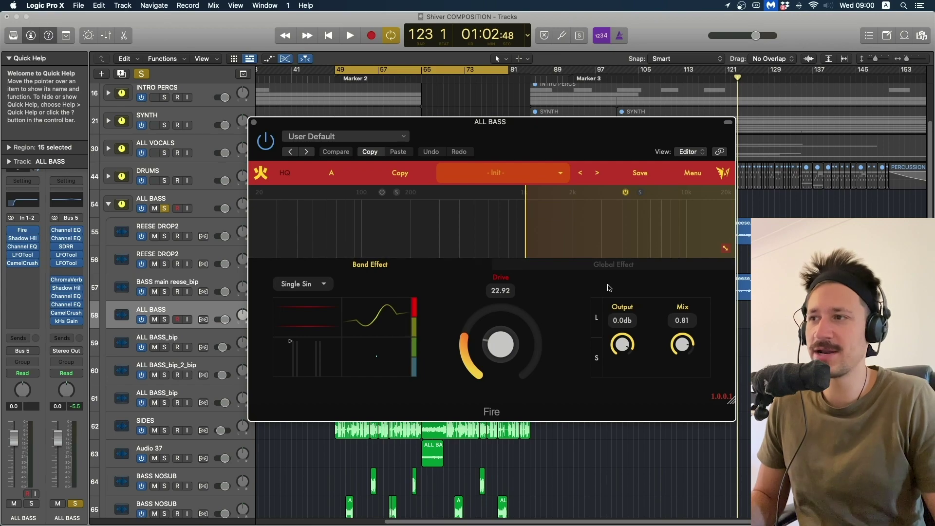
- Set Fire's Mix to 0.78, show its Rectification and Bias controls, and close the plug-in
drag(680, 349, 677, 362)
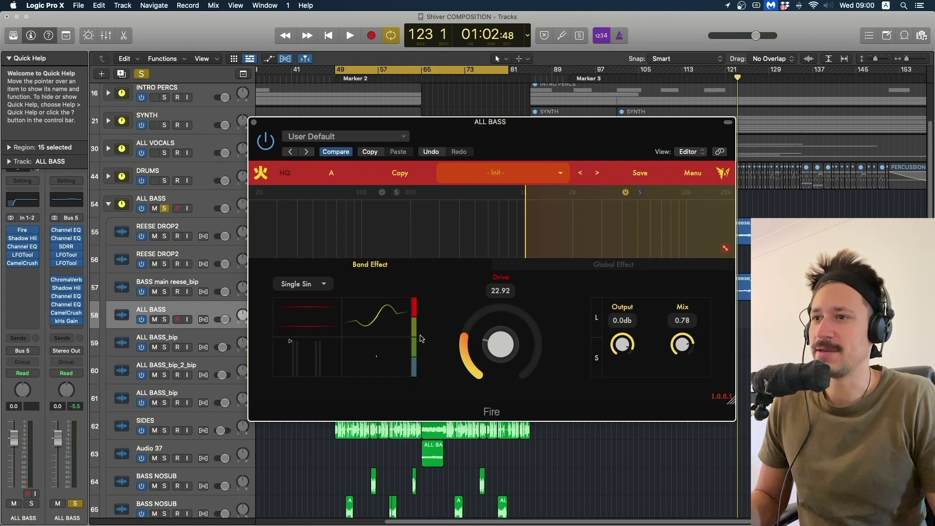
mouse_move(415, 347)
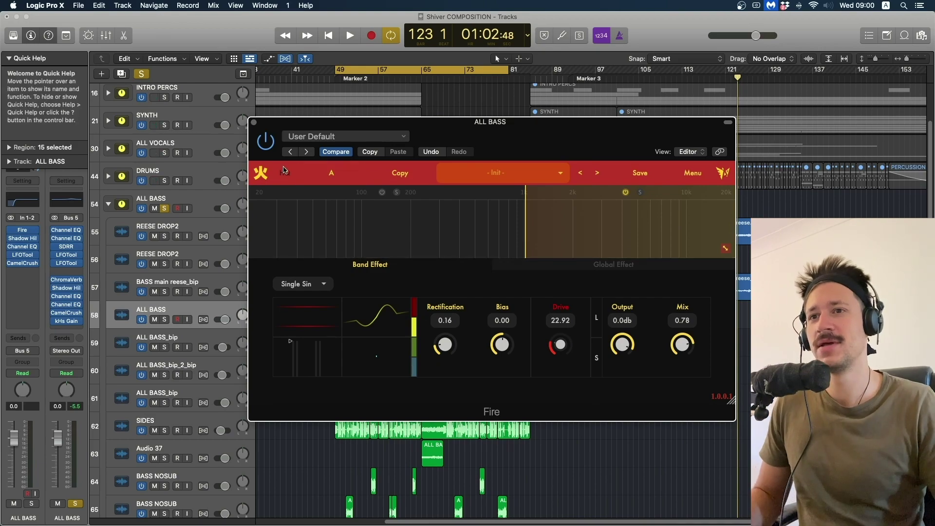
click(254, 122)
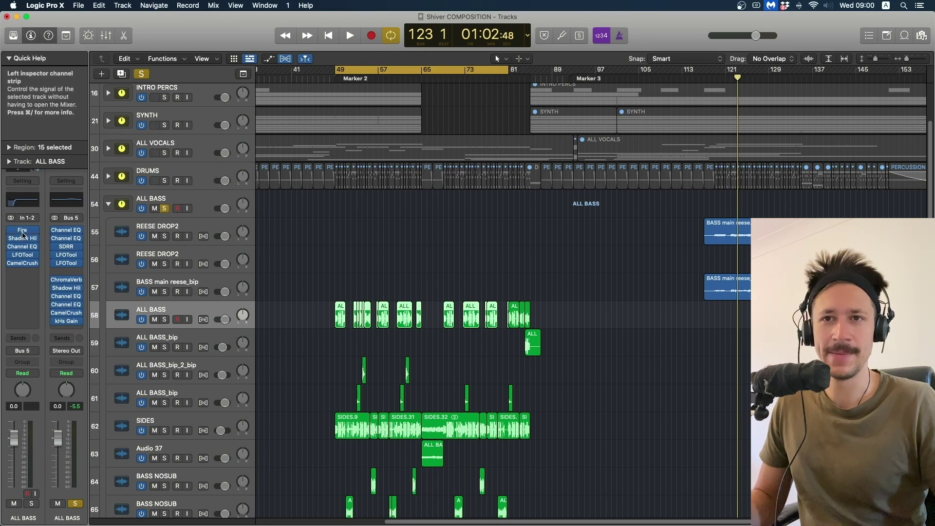
- Examine the volume-ducking curves of both LFOTool plug-ins on the main ALL BASS stack and close them
click(187, 202)
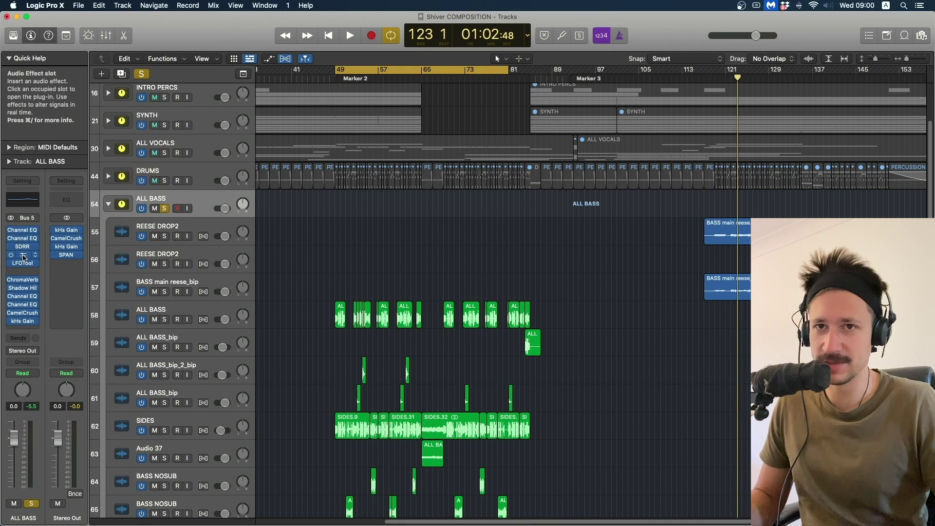
click(23, 258)
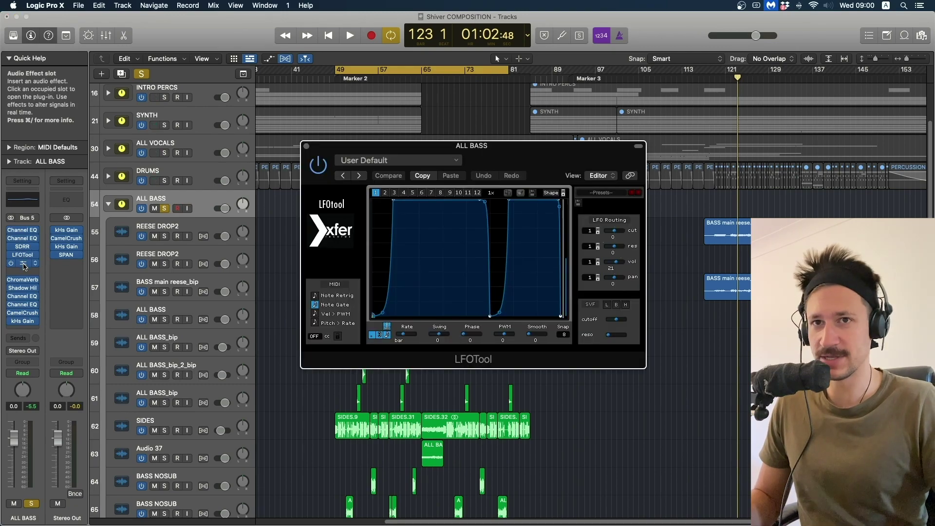
click(23, 263)
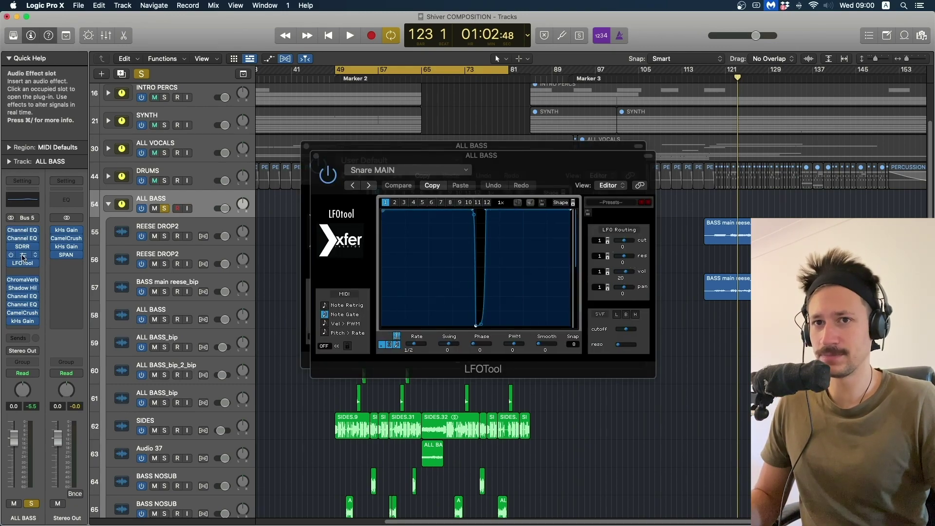
click(22, 257)
click(21, 257)
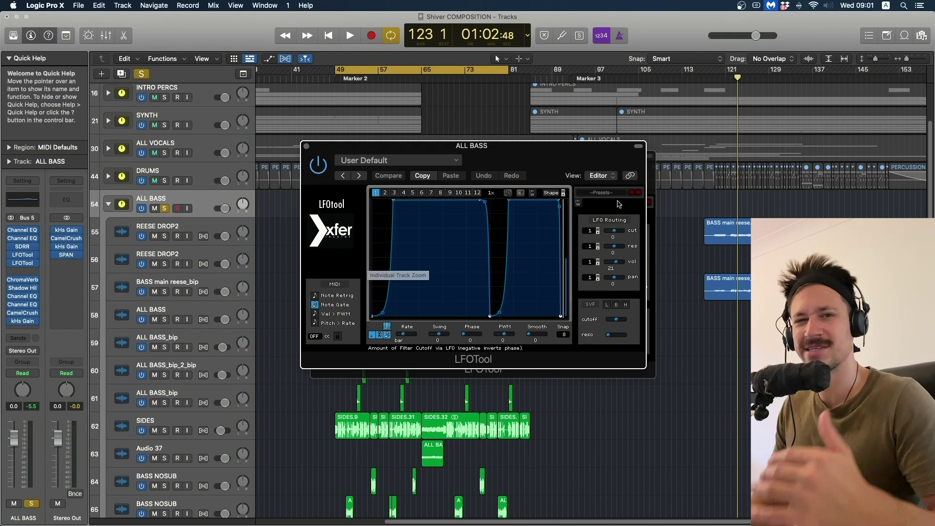
click(307, 146)
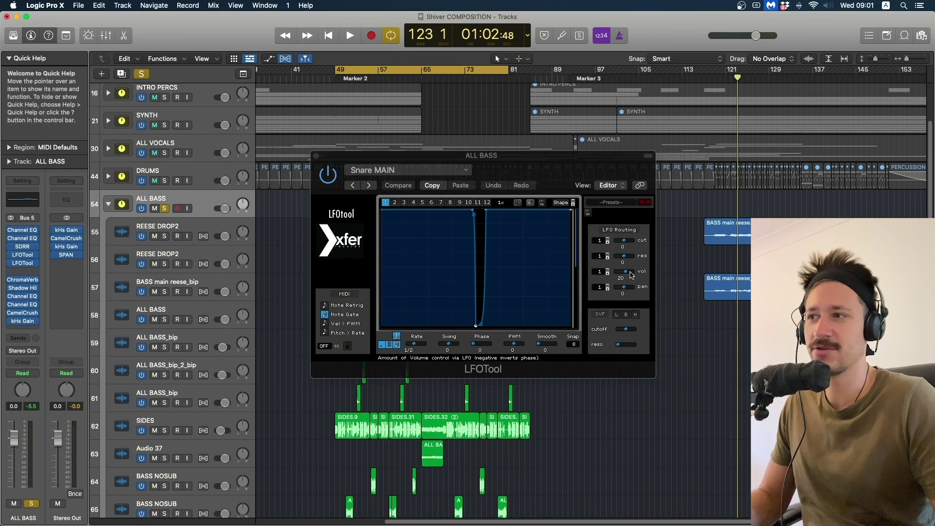
click(315, 156)
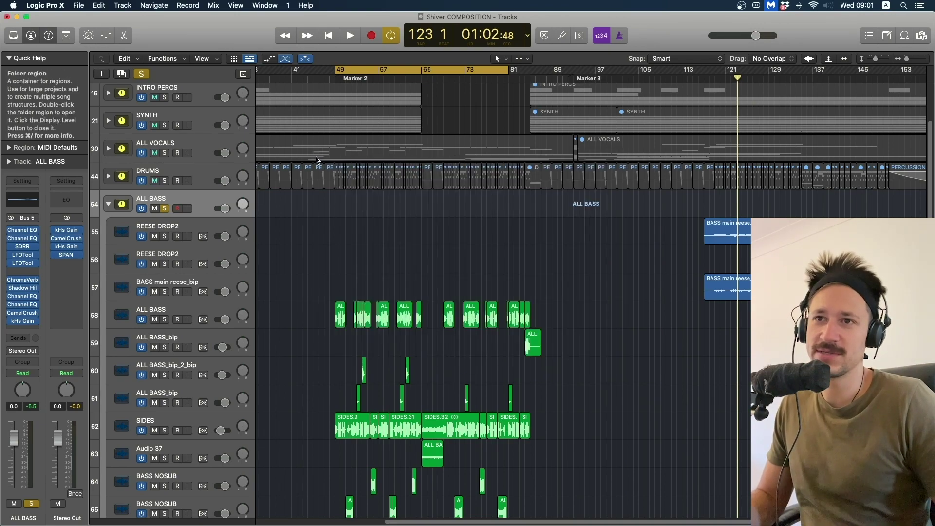
- Inspect the first Channel EQ and the SDRR saturation settings on the ALL BASS stack, closing each plug-in
click(25, 231)
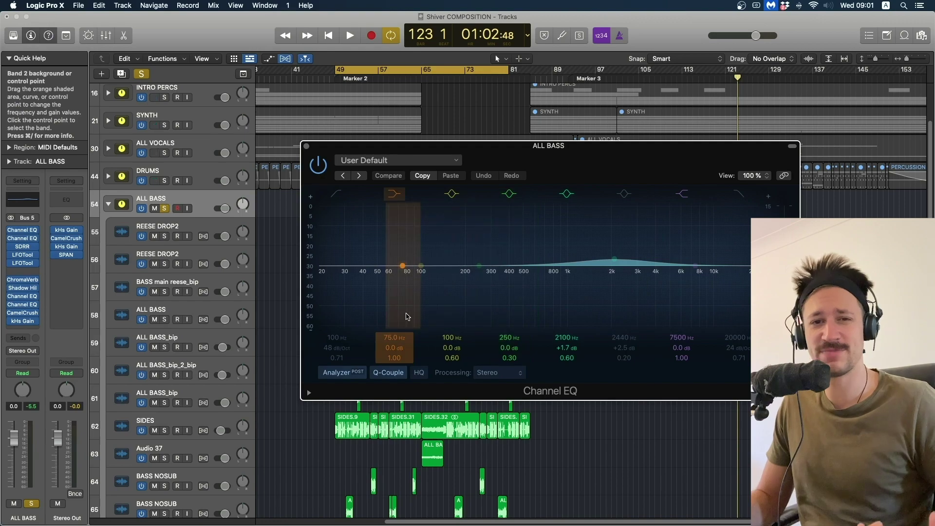
click(306, 145)
click(22, 246)
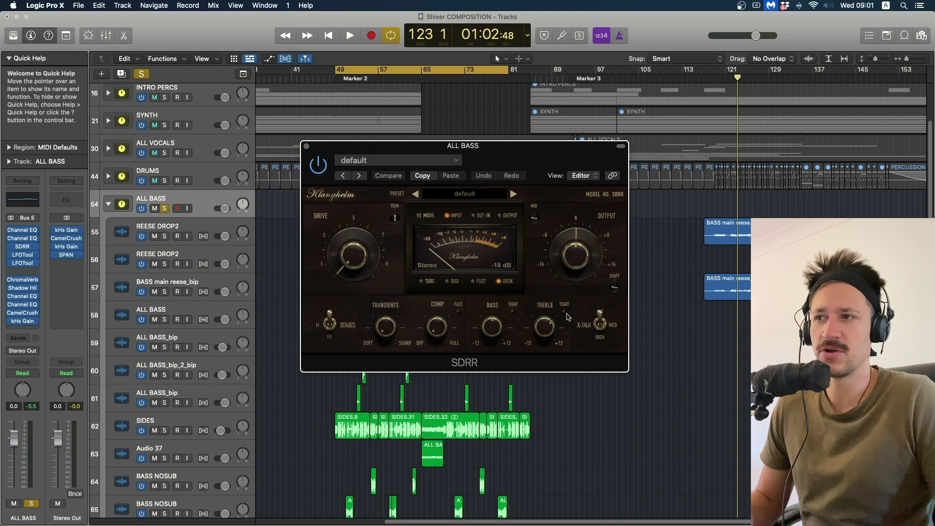
click(306, 146)
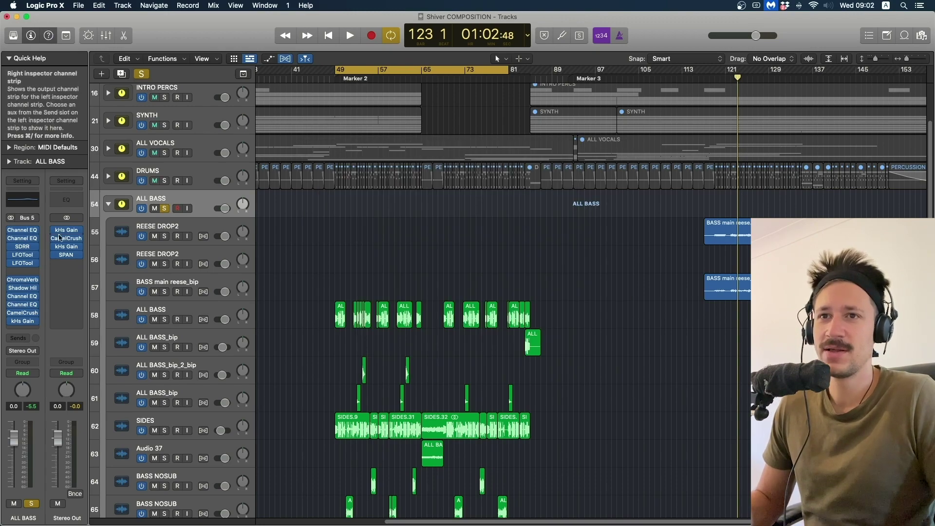
- Review the Shadow Hills Class A Mastering Comp settings on the ALL BASS stack and close the plug-in
click(24, 288)
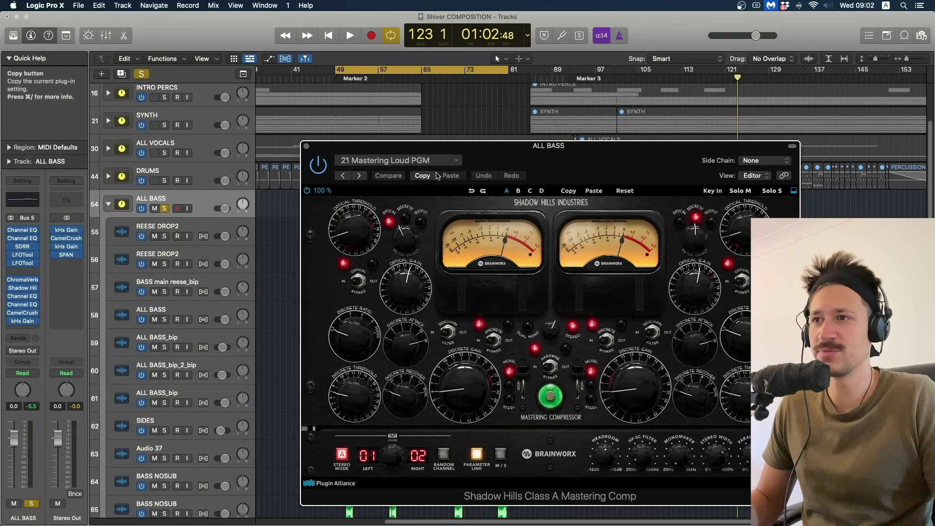
drag(434, 154, 295, 58)
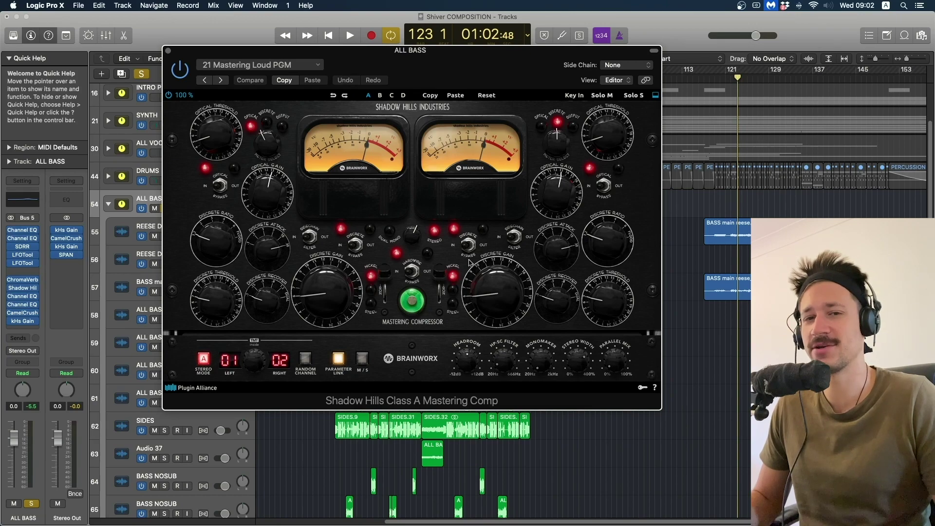
click(168, 51)
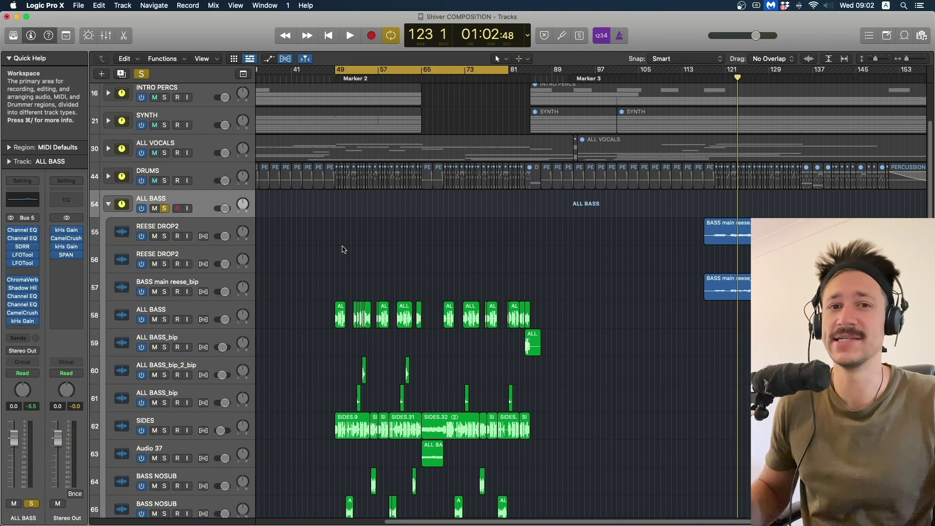
- Play the soloed ALL BASS stack from bar 49 and stop in bar 50
click(341, 229)
key(space)
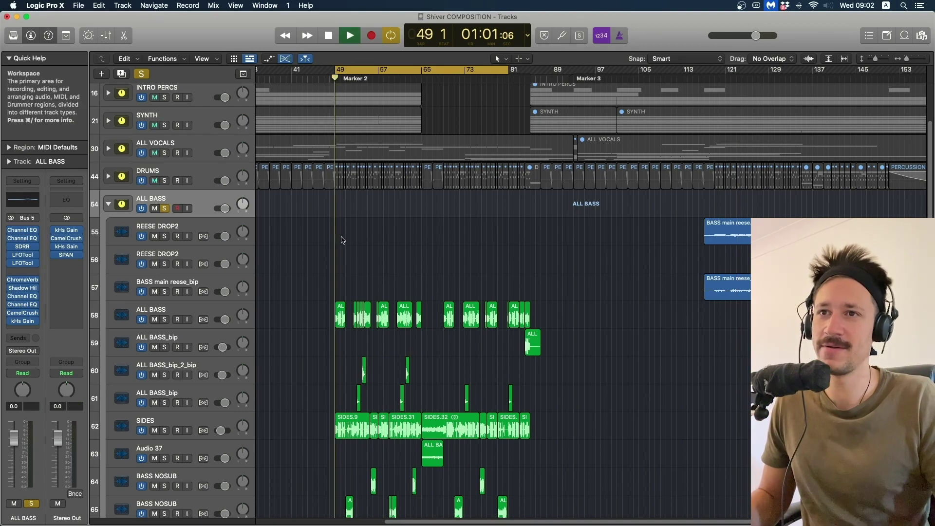
scroll(230, 238, down, 1)
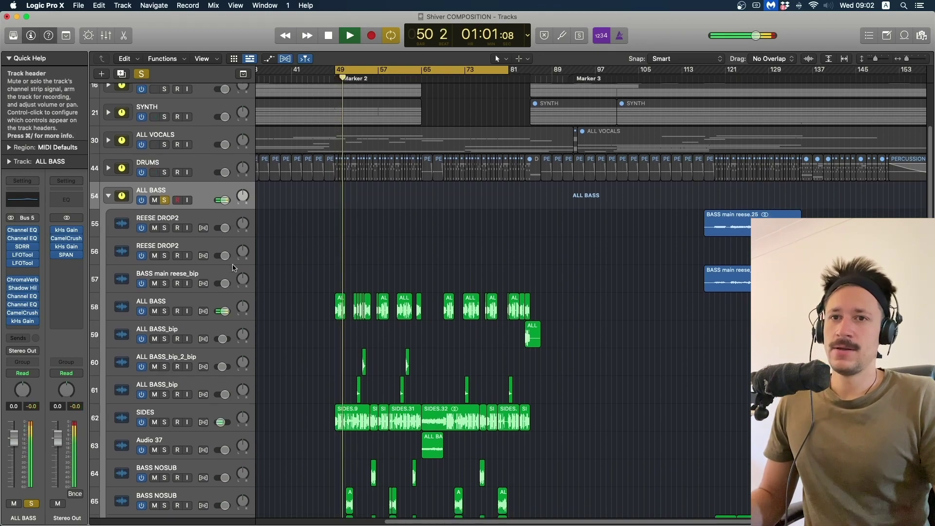
key(space)
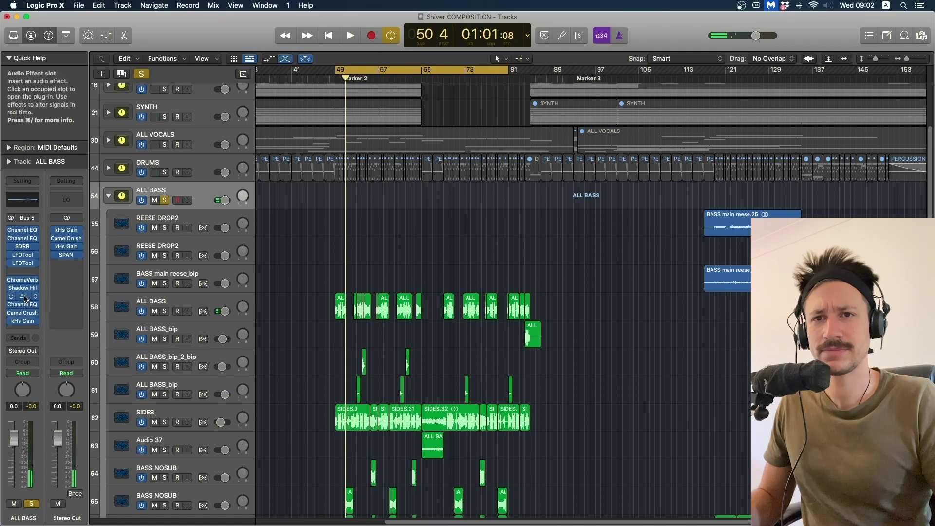
- Examine ChromaVerb on the ALL BASS stack while playing the soloed bass from bar 49, and close the plug-in
click(22, 280)
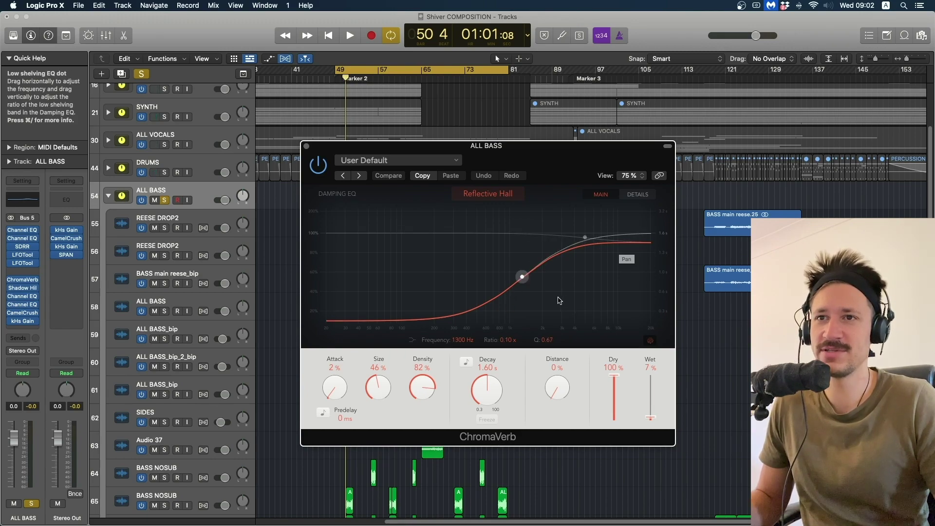
key(space)
key(space)
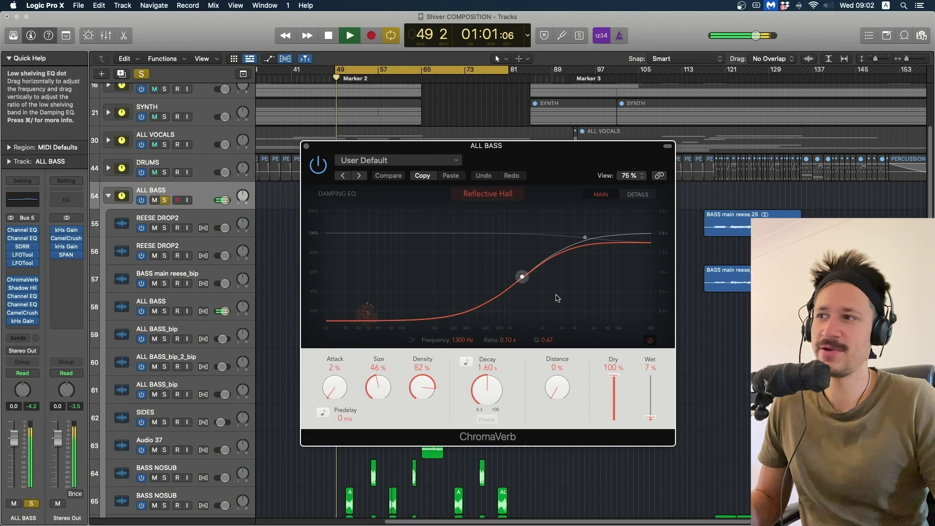
key(space)
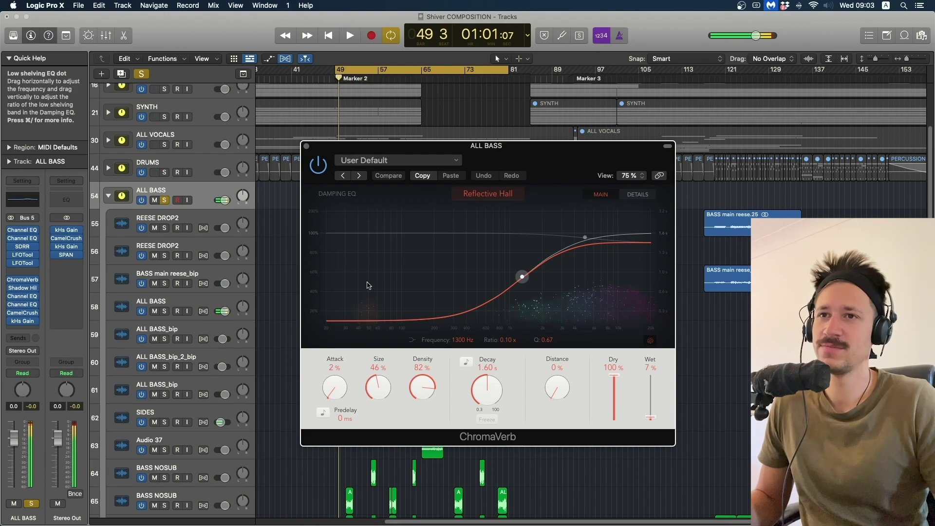
click(306, 146)
- Remove the solo from the ALL BASS stack and collapse its subtracks
drag(282, 278, 485, 478)
click(379, 271)
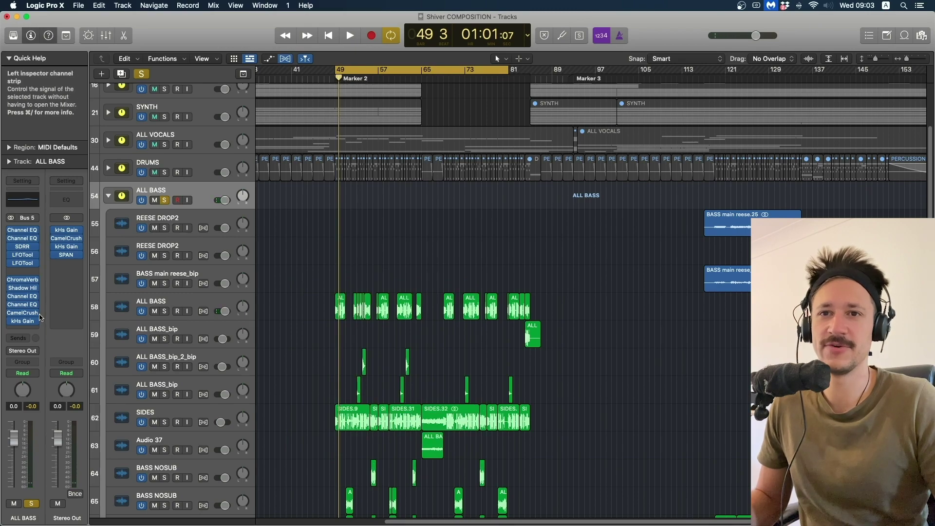
key(s)
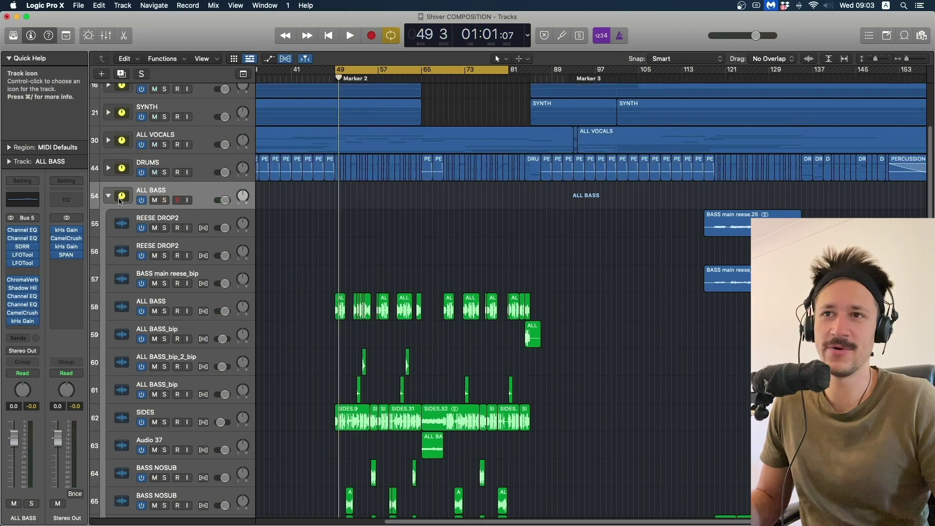
click(109, 196)
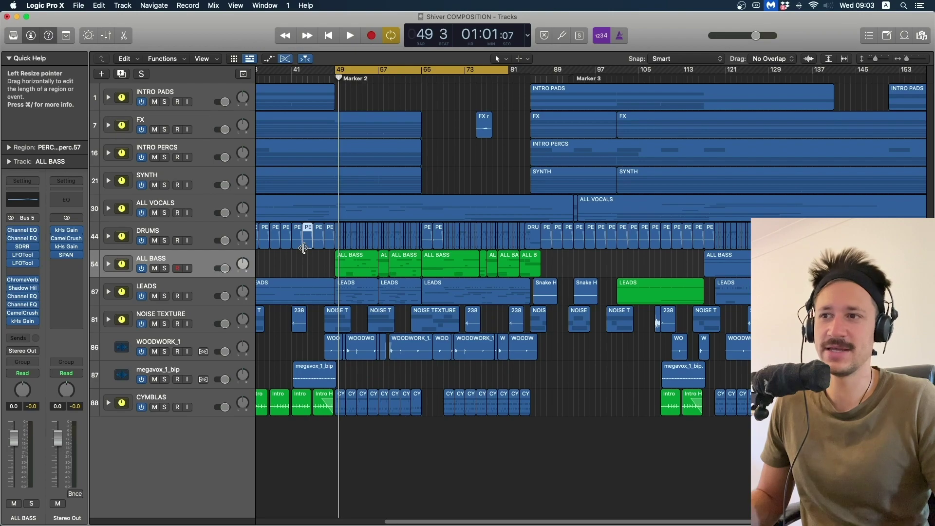
- Play the full mix of the first drop from bar 49 and stop in bar 52
key(space)
scroll(303, 261, left, 3)
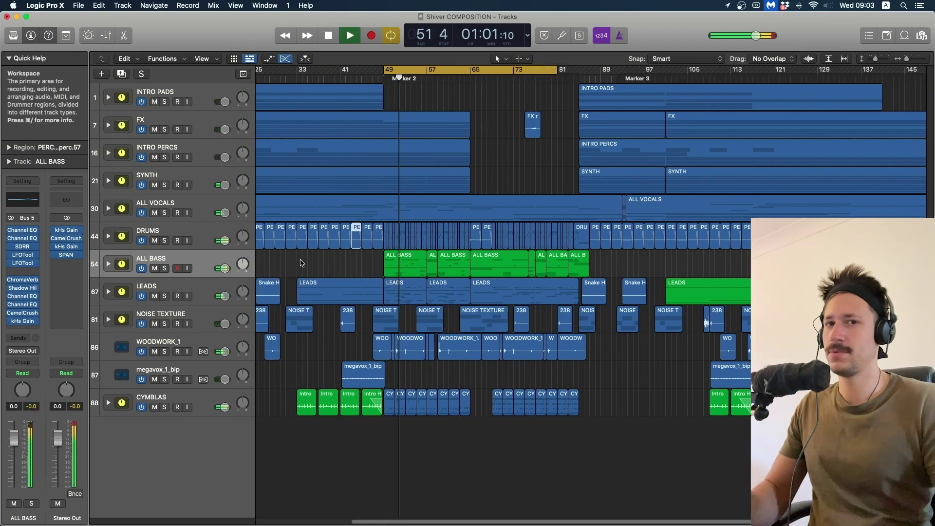
key(space)
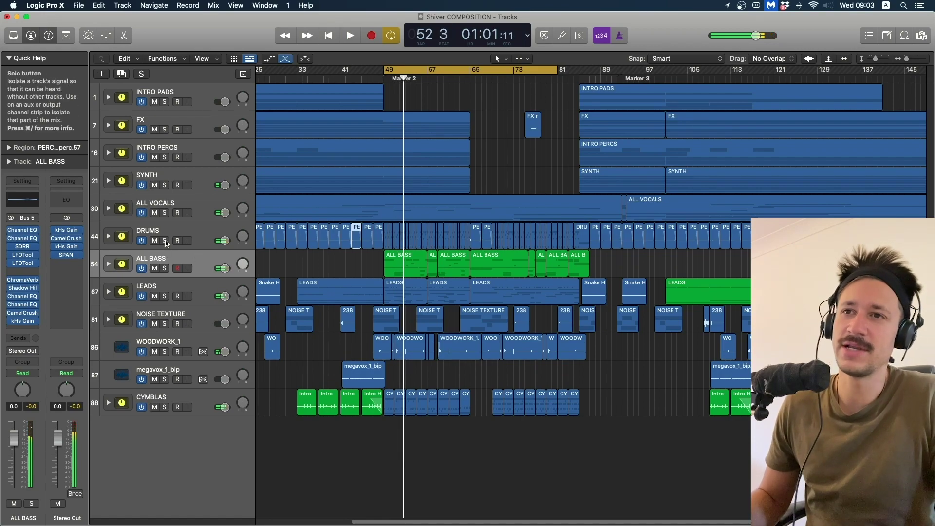
- Solo the DRUMS stack, expand it to show its subtracks, and play the drums from bar 49
click(164, 241)
click(113, 244)
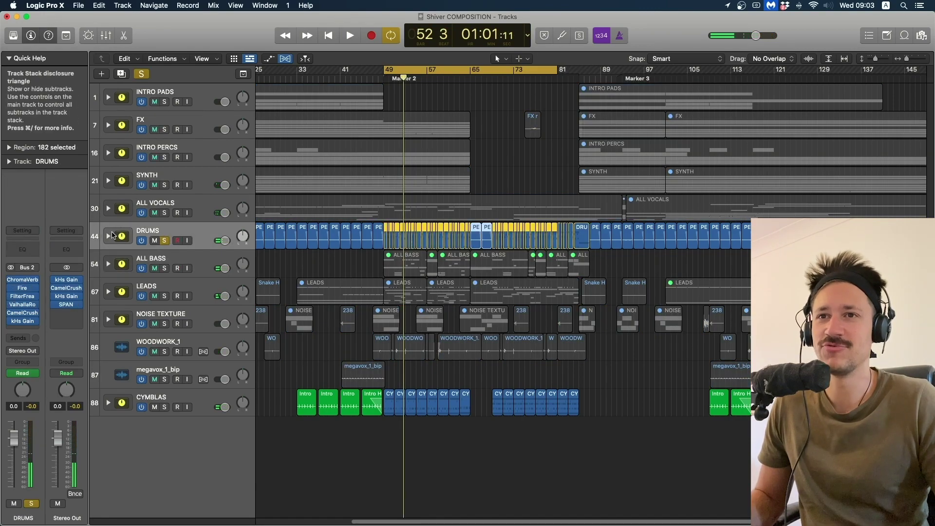
click(108, 236)
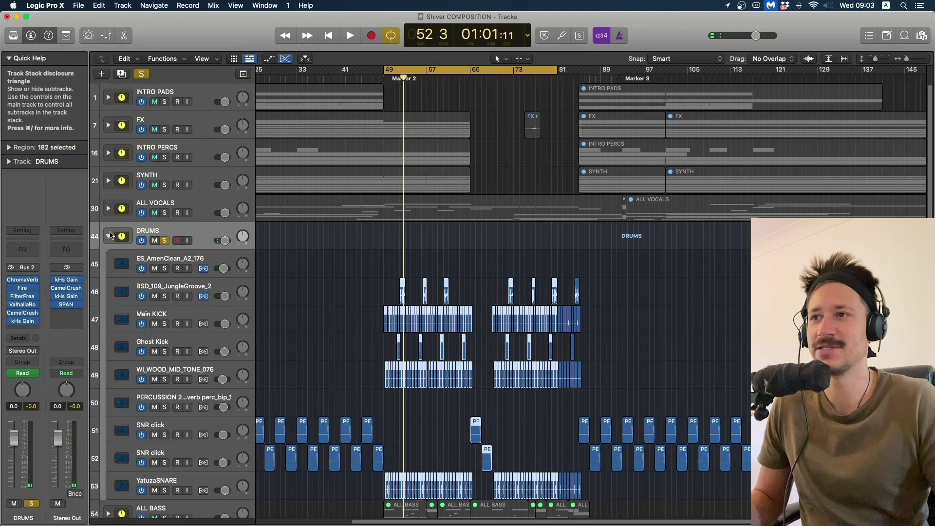
scroll(341, 263, down, 2)
click(342, 173)
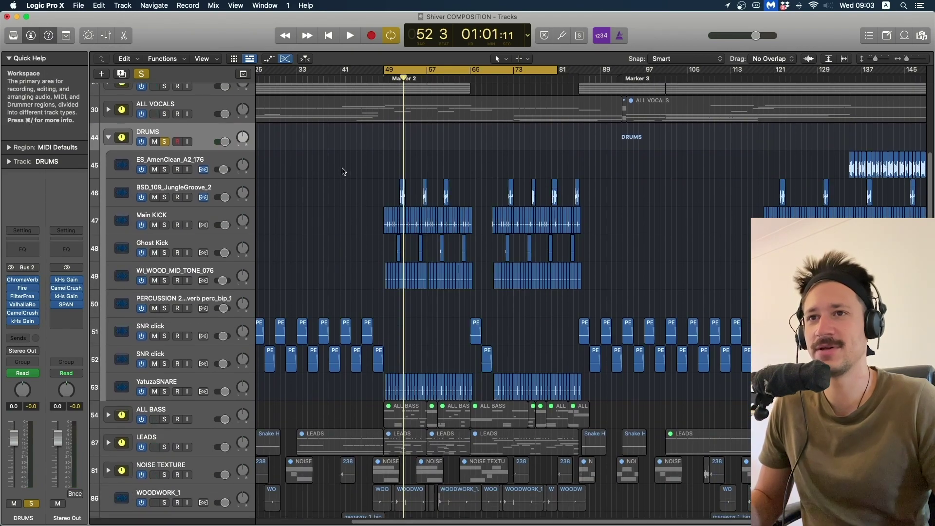
key(space)
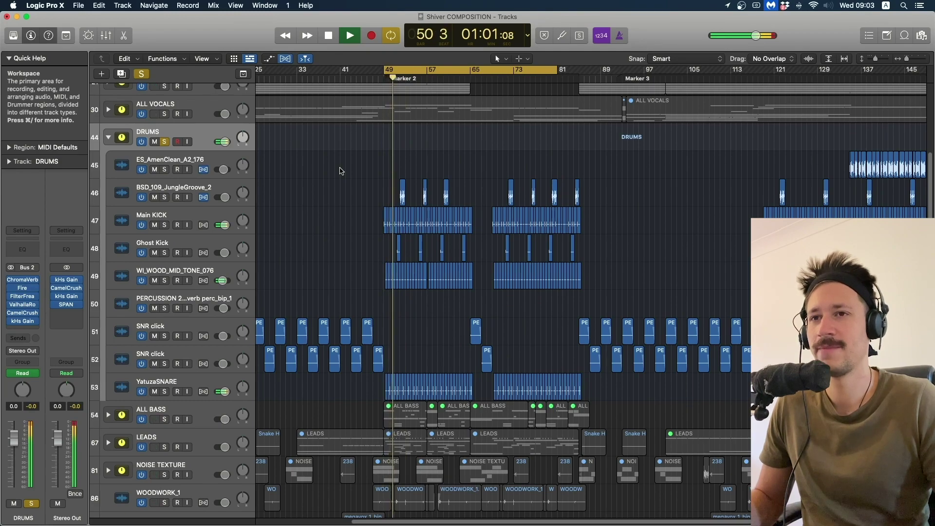
- Compare the soloed drums with WI_WOOD_MID_TONE_076 muted and unmuted during playback, and stop in bar 55
click(155, 280)
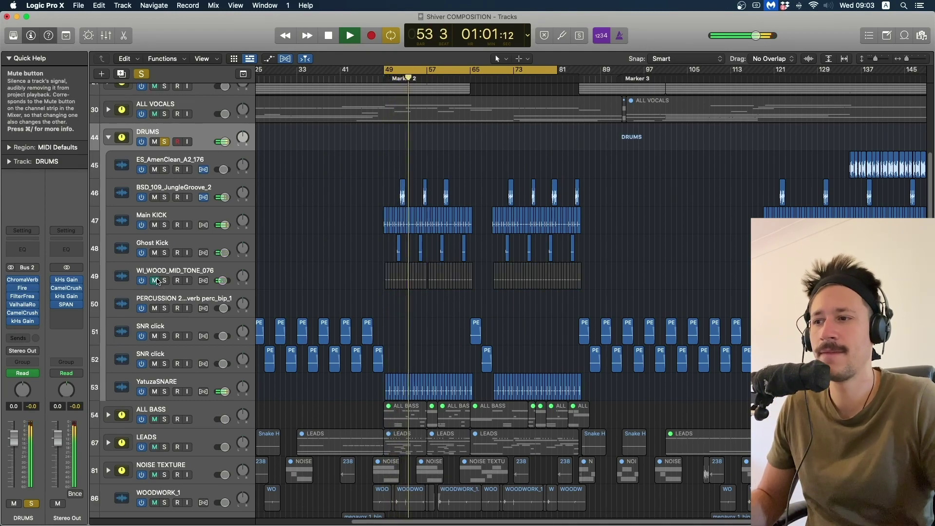
click(155, 281)
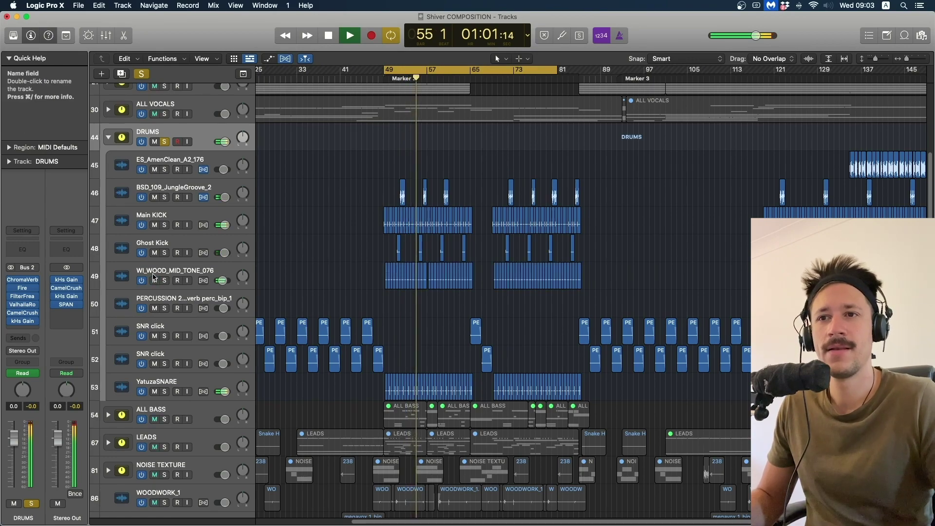
key(space)
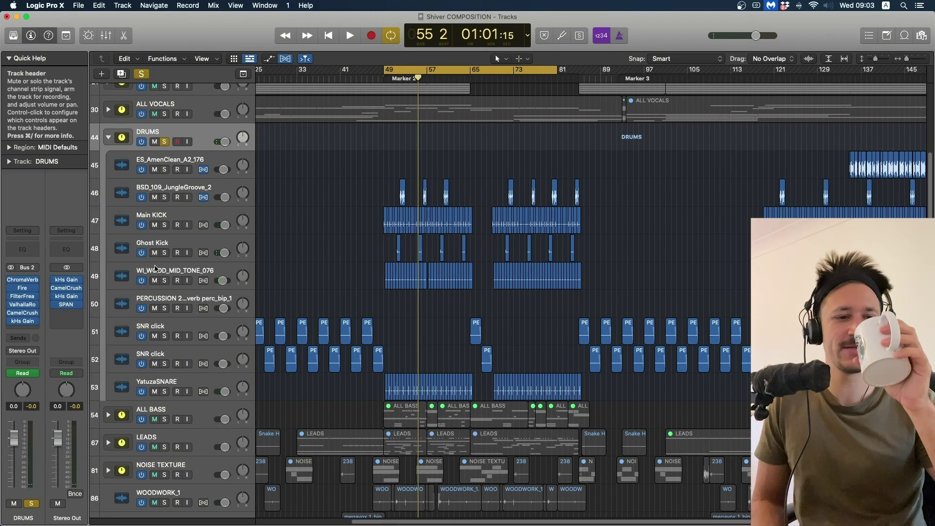
- Solo the WI_WOOD_MID_TONE_076 track, remove the solo from the DRUMS stack, and play the wood layer alone from bar 49
click(171, 280)
click(164, 280)
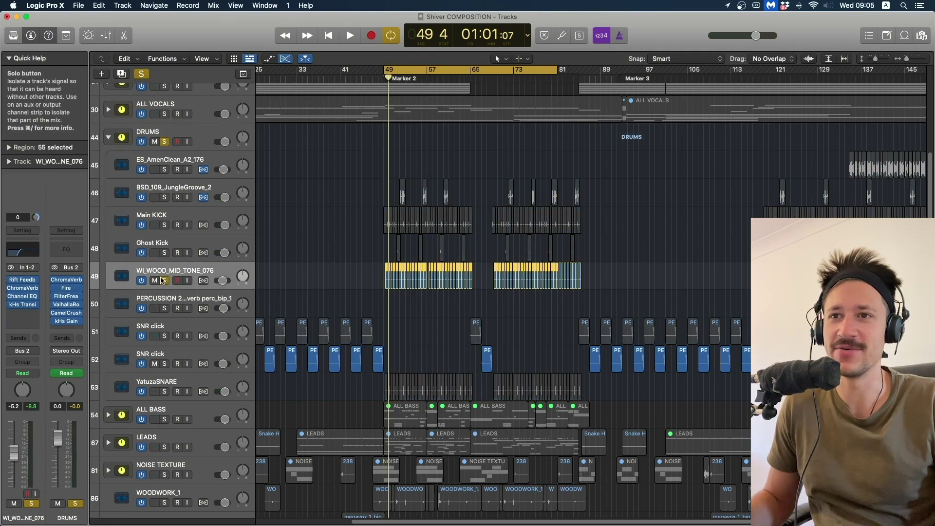
key(space)
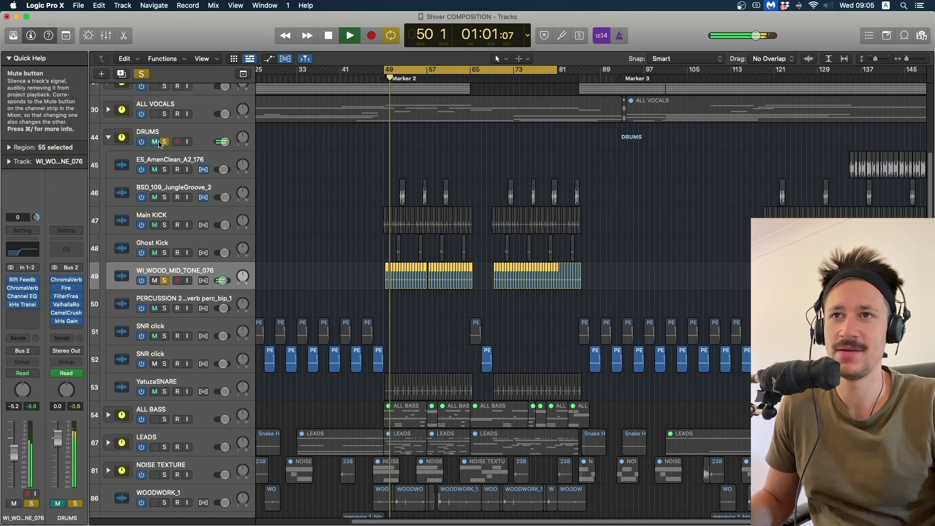
click(165, 142)
click(155, 142)
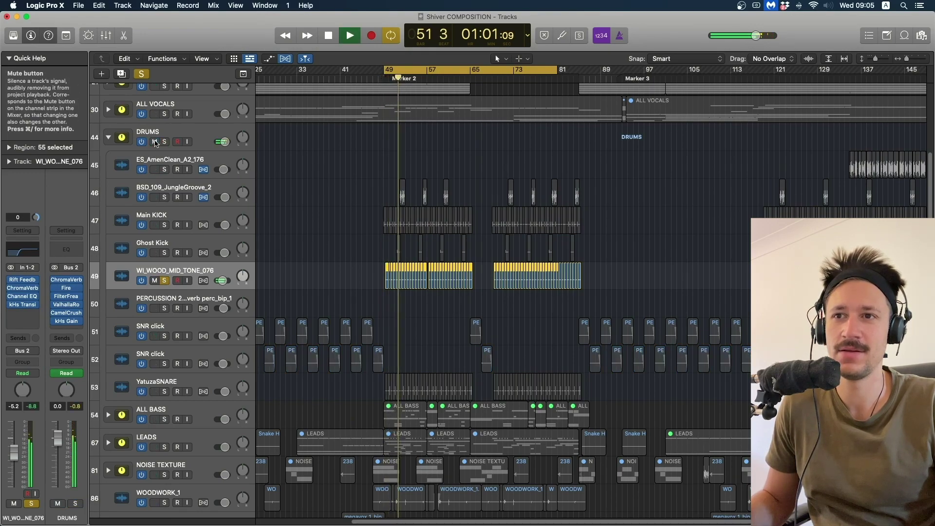
key(space)
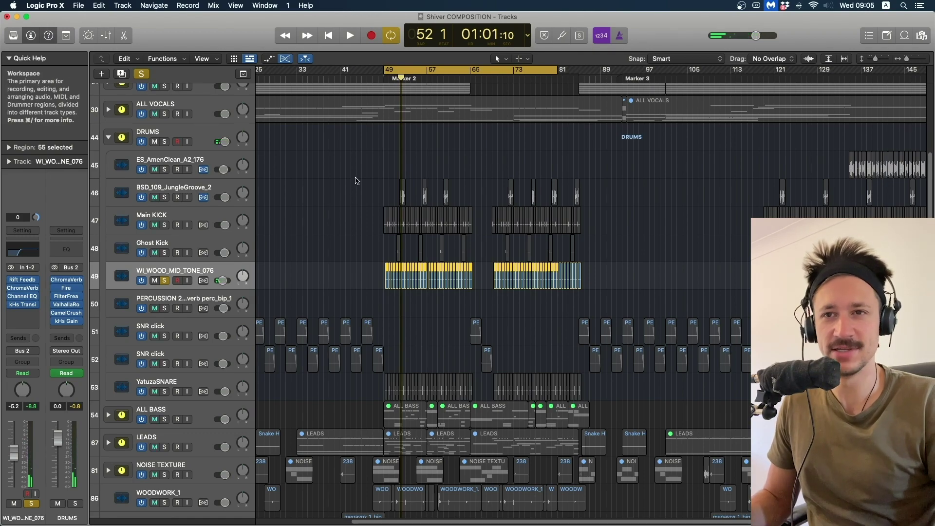
- Examine Rift Feedback Lite on the WI_WOOD_MID_TONE_076 track while playing the soloed wood layer from bar 49
click(27, 283)
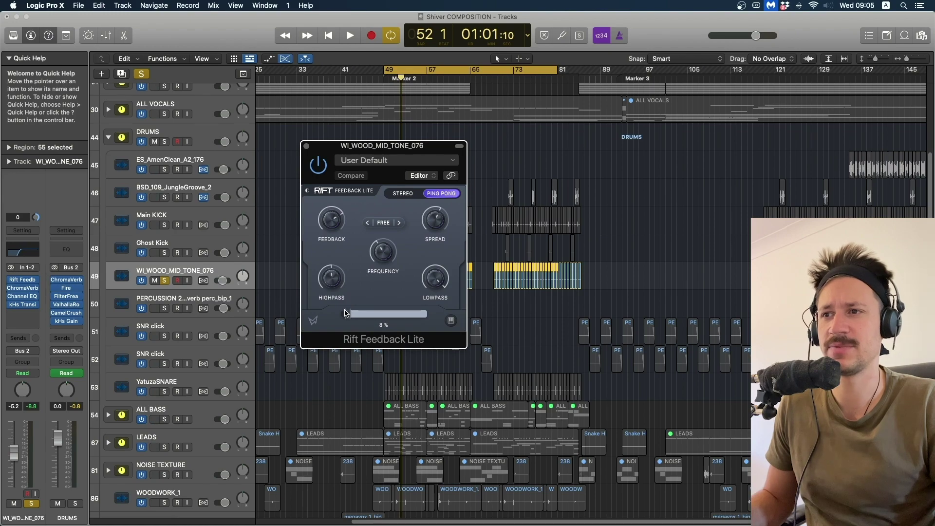
key(space)
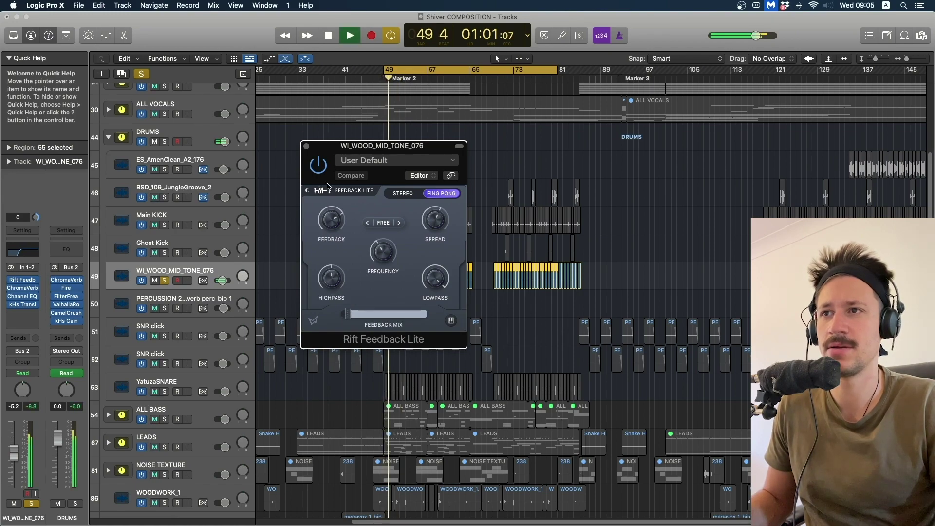
key(space)
key(space)
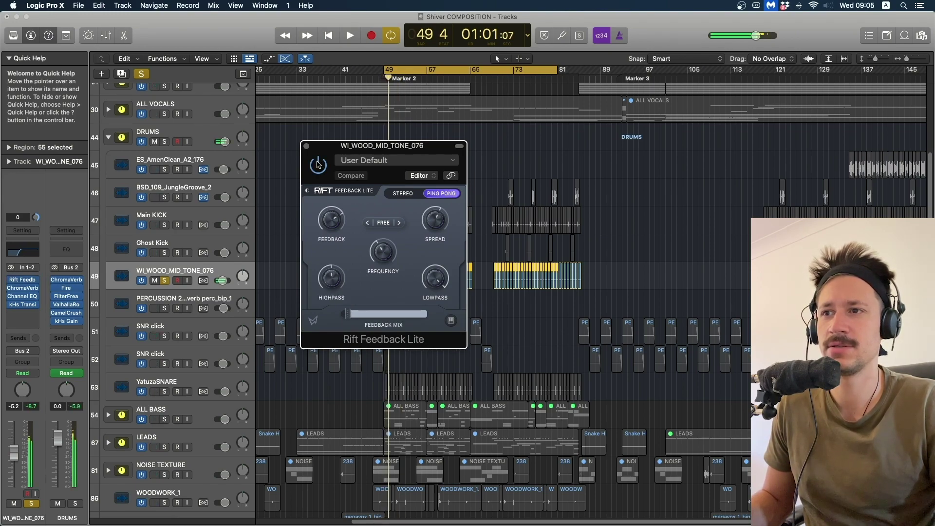
mouse_move(352, 311)
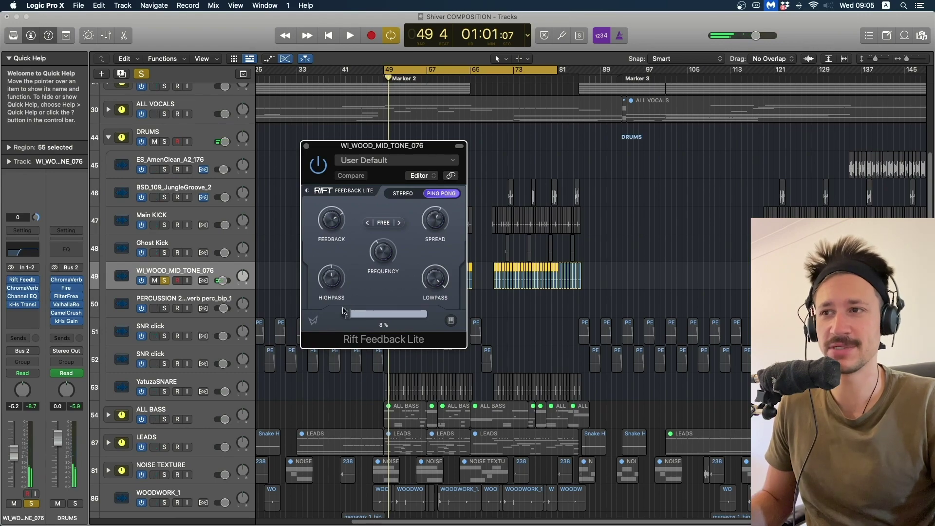
mouse_move(317, 270)
key(space)
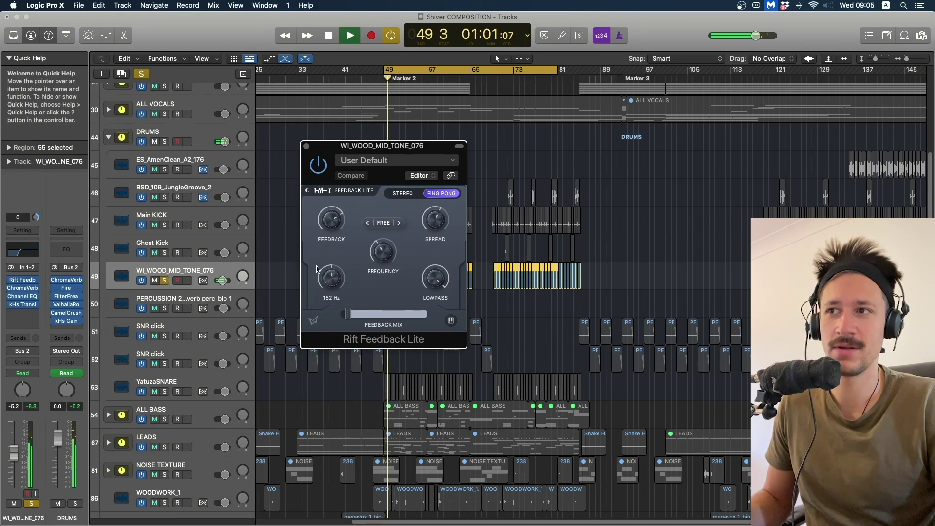
key(space)
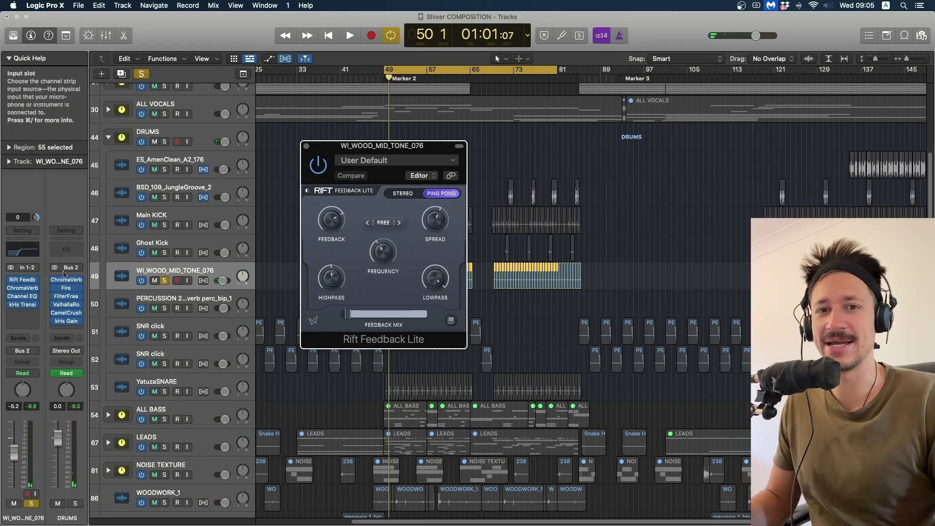
- Review ChromaVerb and kHs Transient Shaper on the WI_WOOD_MID_TONE_076 track, and close all of its plug-in windows
click(25, 288)
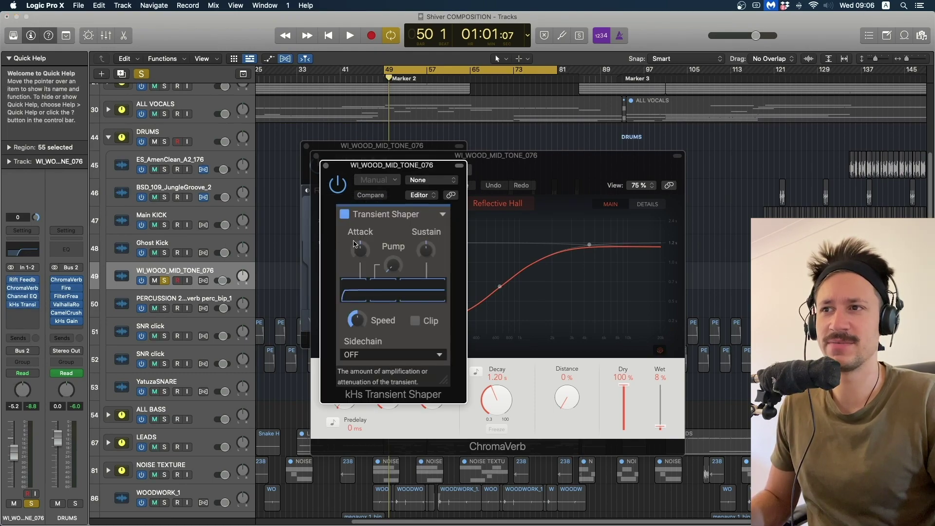
click(326, 166)
click(315, 156)
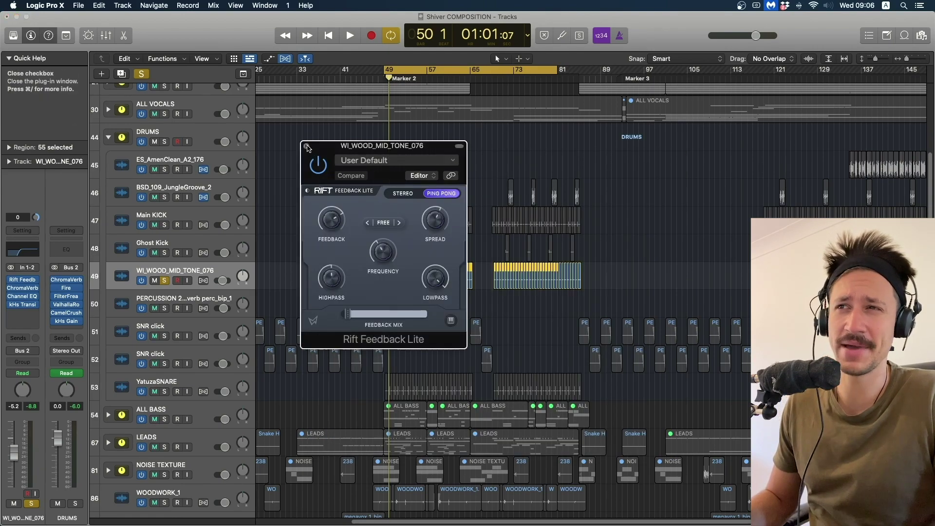
click(307, 147)
- Solo the YatuzaSNARE track alongside WI_WOOD_MID_TONE_076 and play the two layers together from bar 49
key(space)
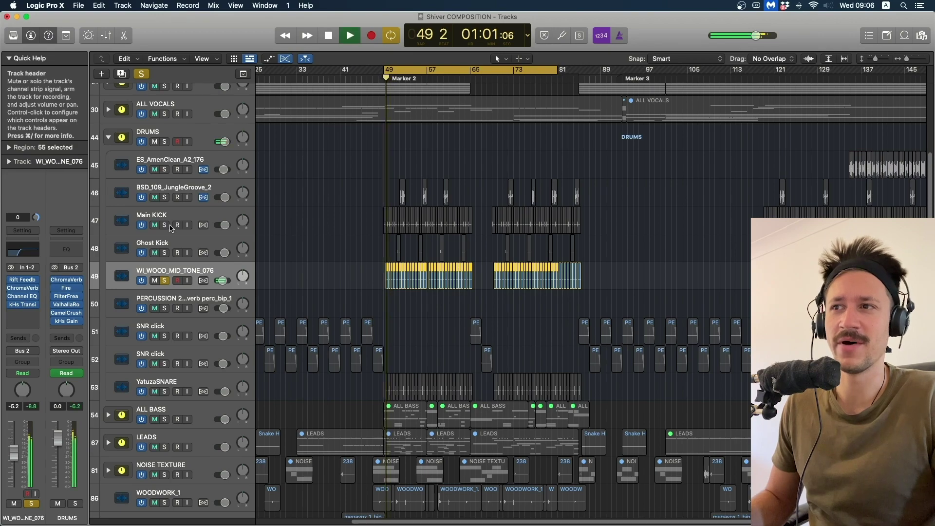
key(space)
click(165, 391)
click(164, 381)
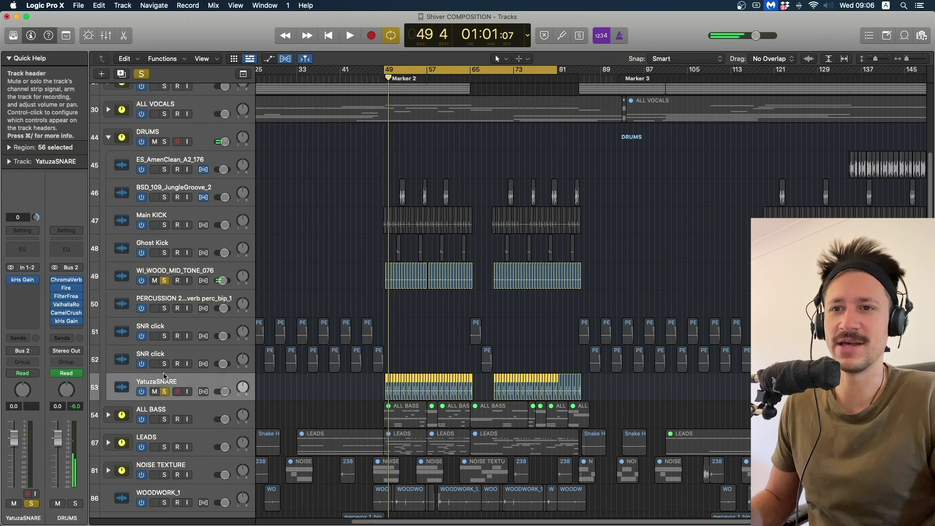
key(space)
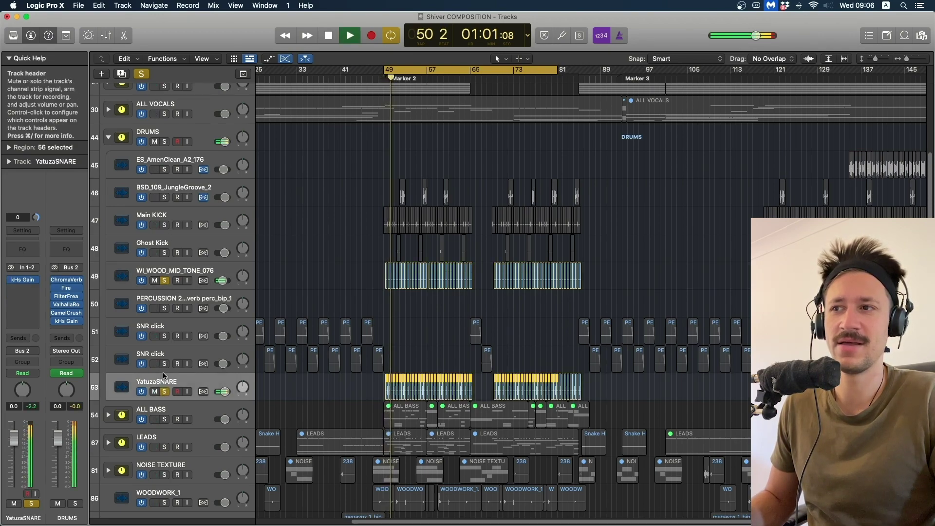
key(space)
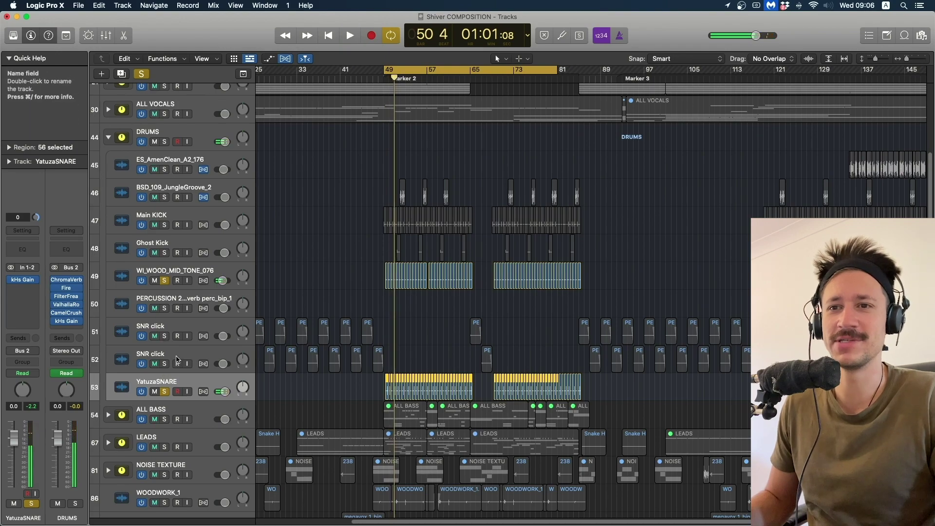
- Look through the SNR click and percussion tracks, reselect WI_WOOD_MID_TONE_076, and replay the soloed wood and snare from bar 49 to 51
click(178, 360)
click(183, 333)
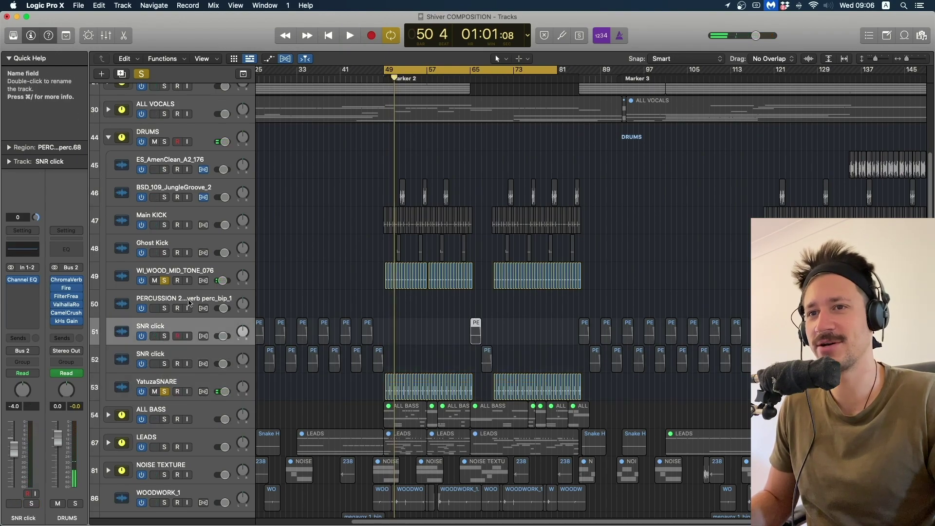
click(189, 303)
key(space)
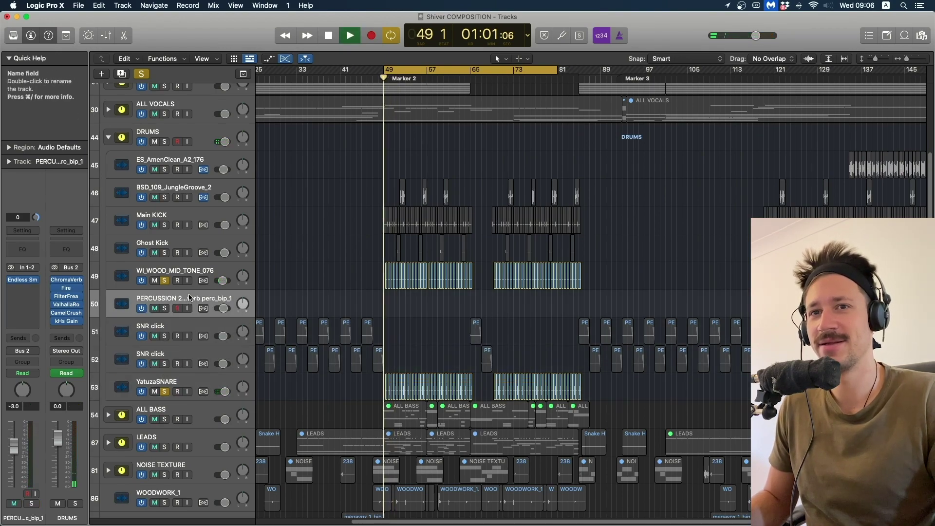
click(190, 270)
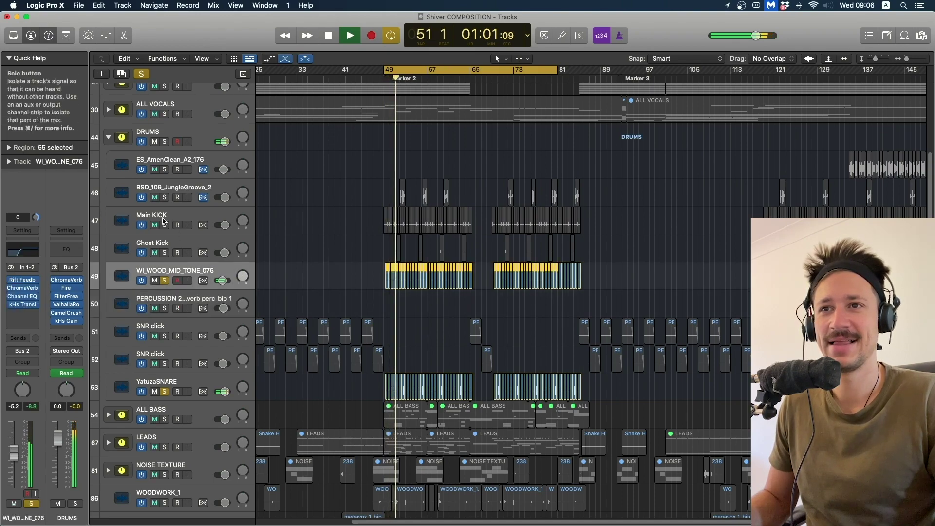
key(space)
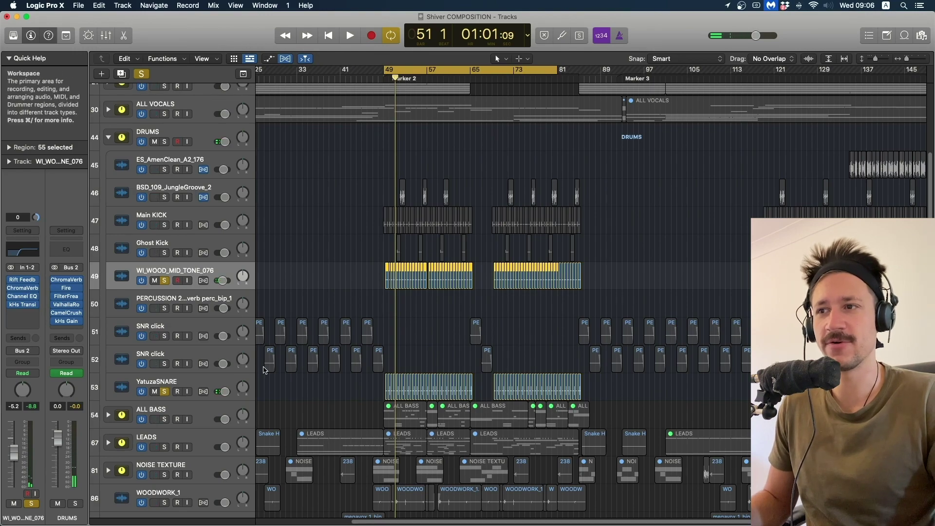
- Listen to the soloed wood and snare layers again from bar 49 and from bar 52
scroll(308, 257, down, 1)
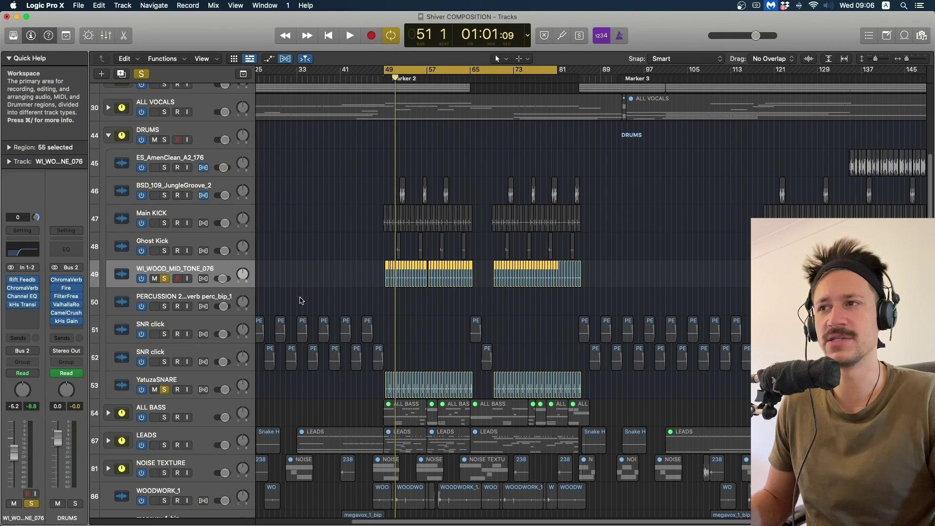
scroll(290, 315, up, 1)
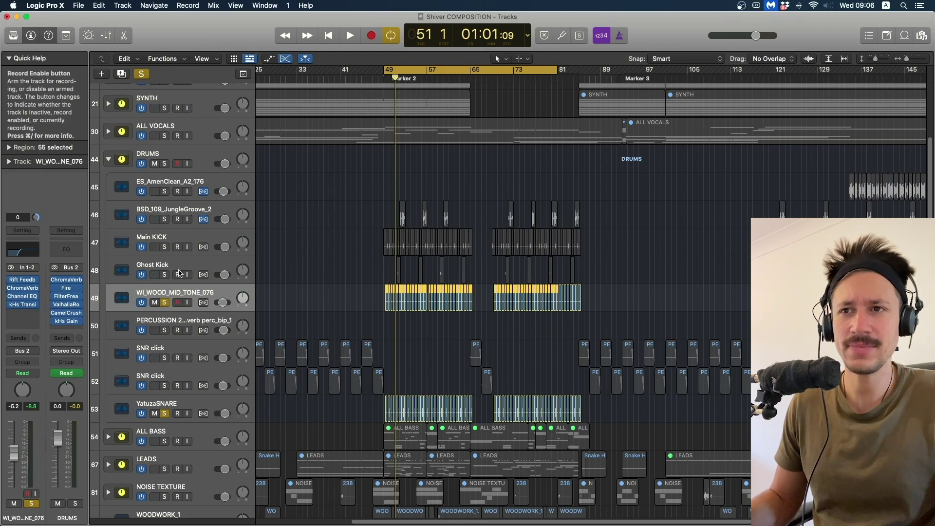
key(space)
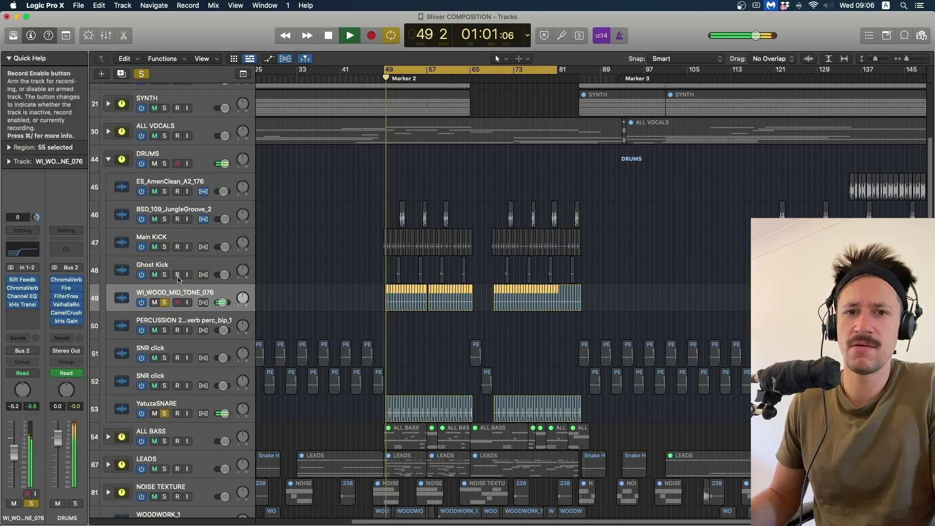
key(space)
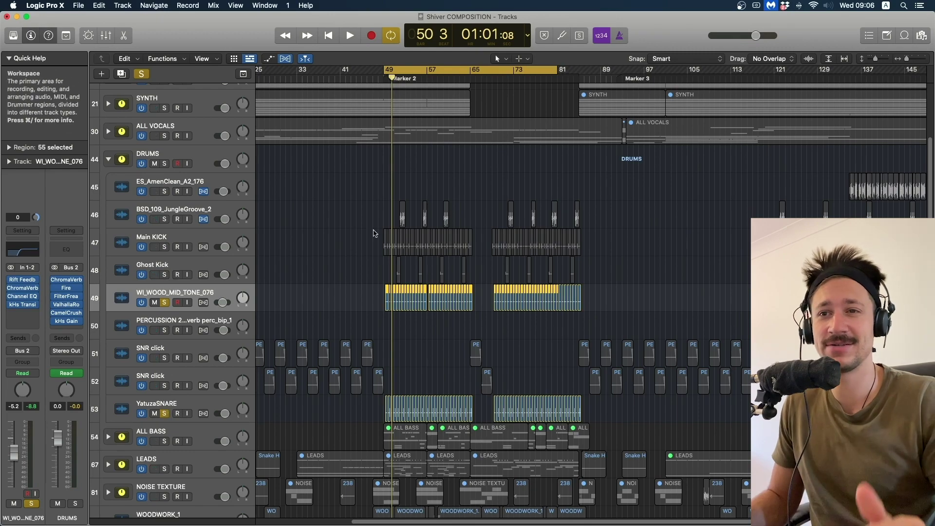
double_click(399, 79)
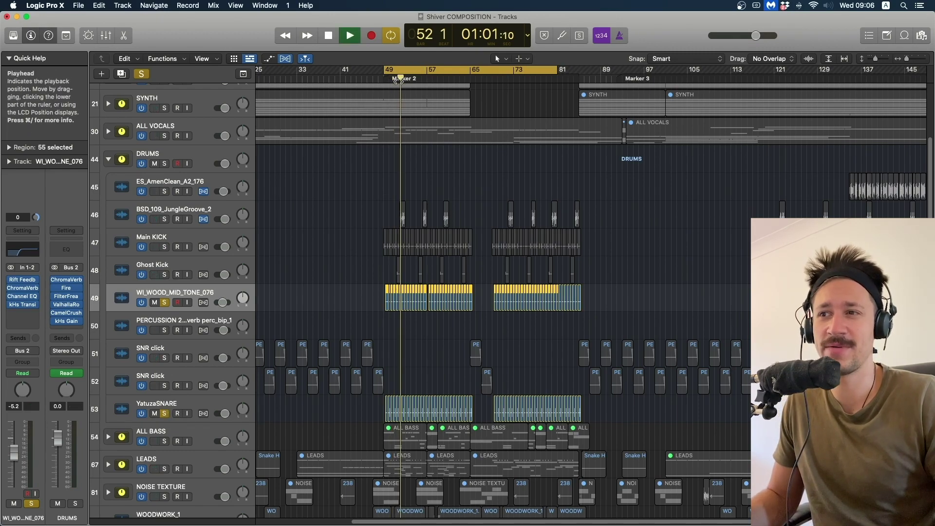
key(space)
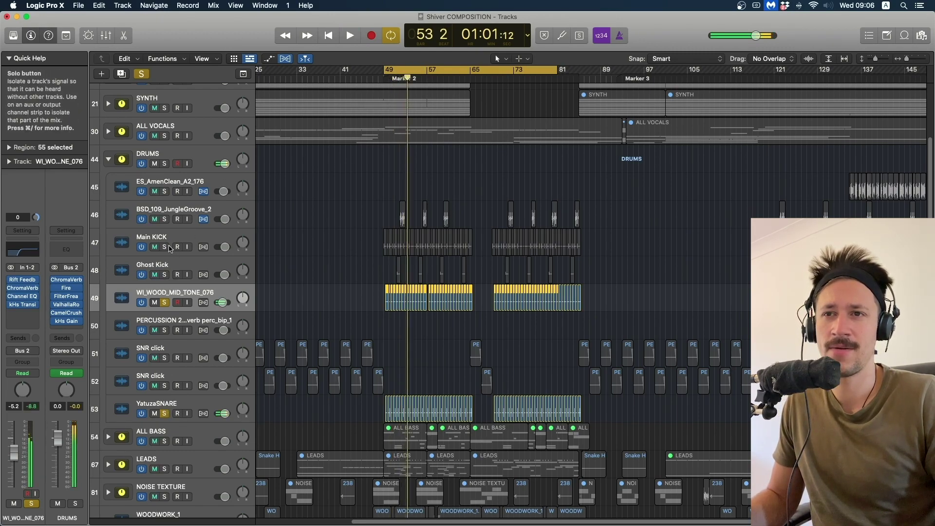
- Solo Main KICK together with the wood and snare layers, play them from bar 49, and select the kick track
click(164, 247)
click(359, 171)
key(space)
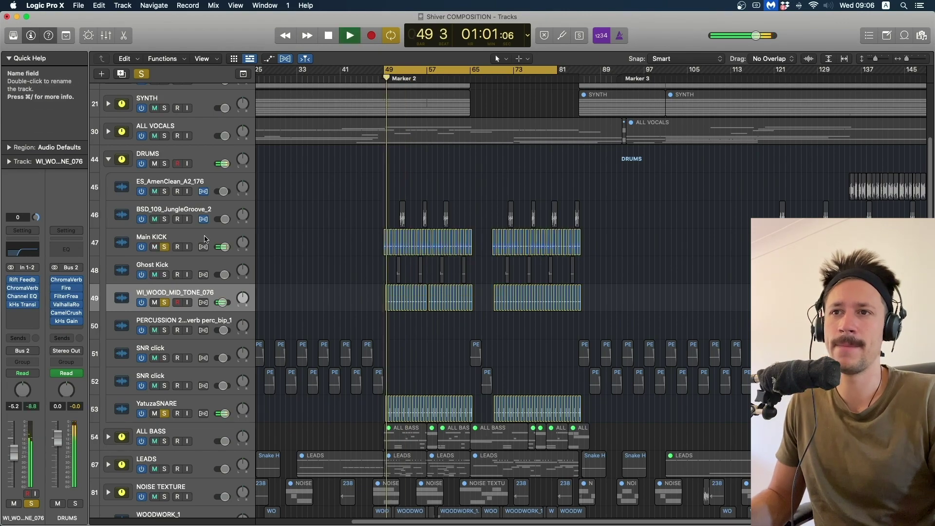
click(205, 239)
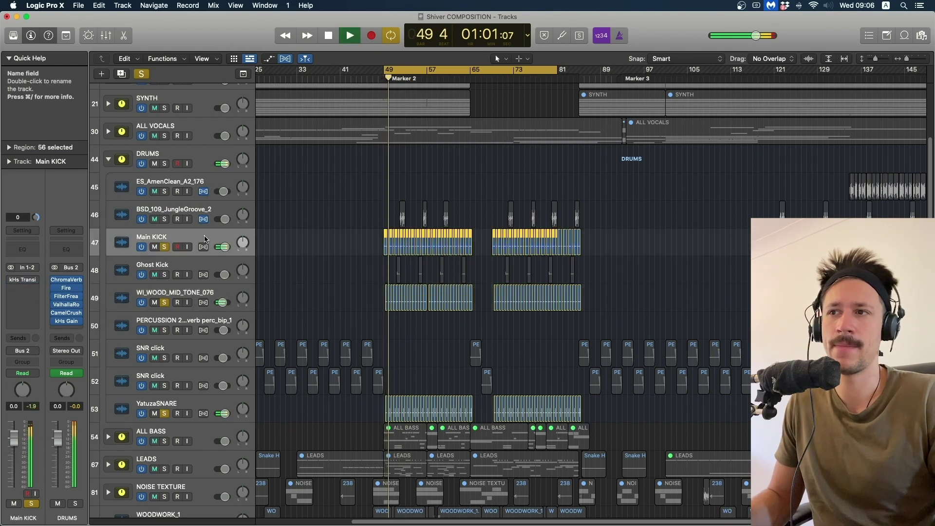
- Remove the solo from WI_WOOD_MID_TONE_076 and YatuzaSNARE, and play Main KICK alone from bar 49
click(164, 302)
click(165, 413)
key(space)
key(space)
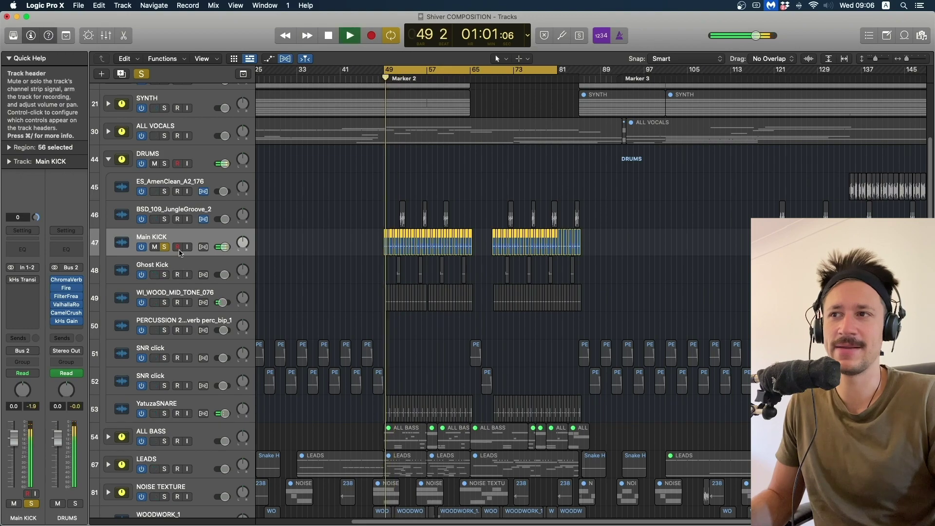
key(space)
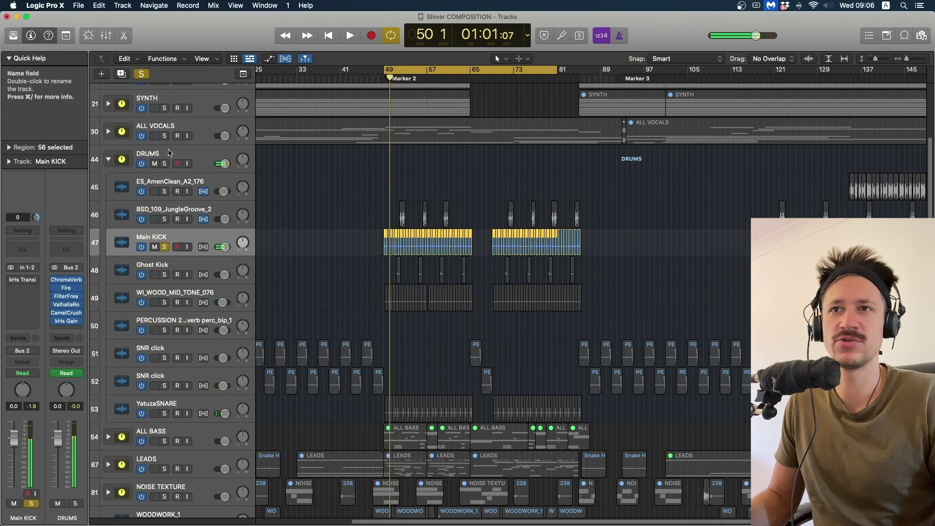
- Remove the solo from Main KICK and open ChromaVerb on the DRUMS stack
click(168, 153)
click(165, 246)
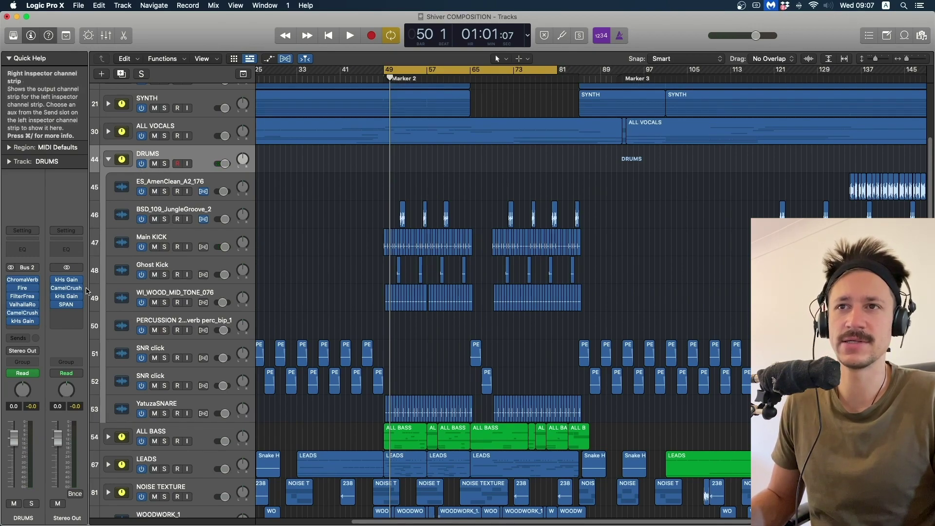
click(27, 278)
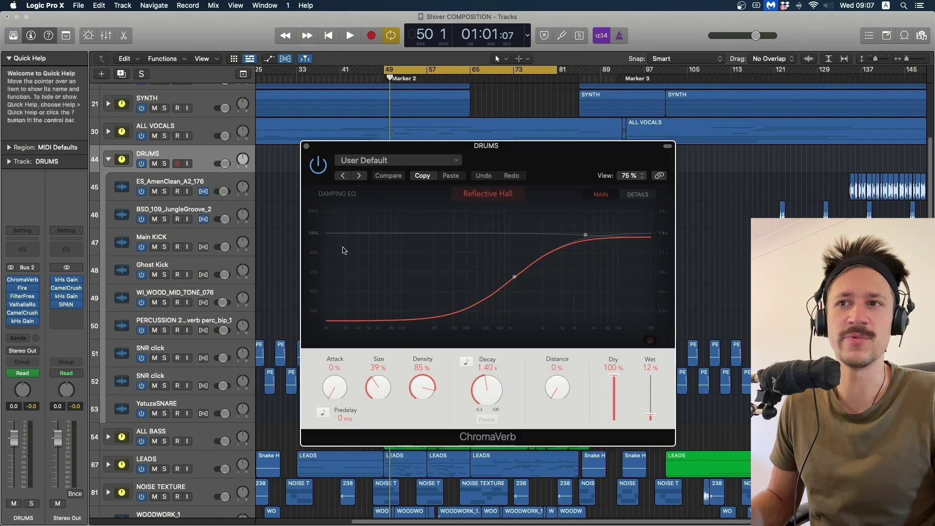
- Solo the DRUMS stack and play it from bar 49 with ChromaVerb open
key(space)
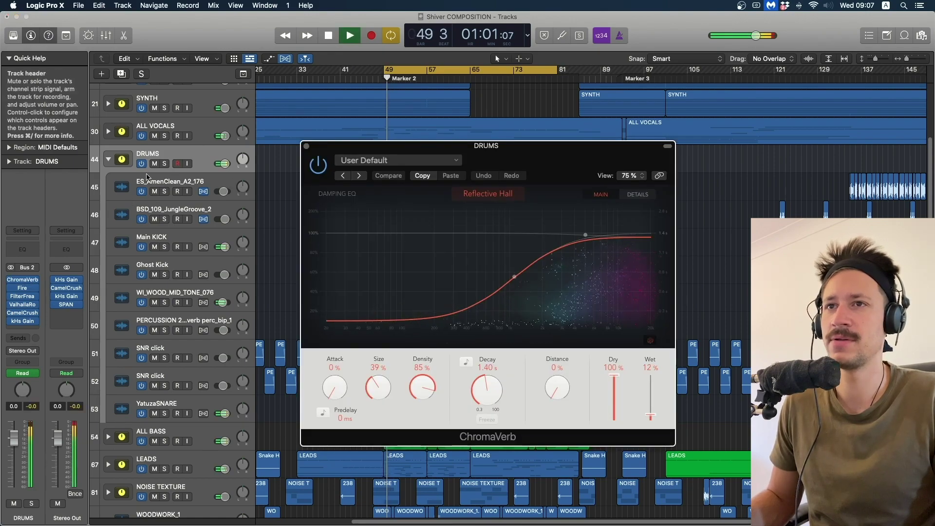
click(165, 164)
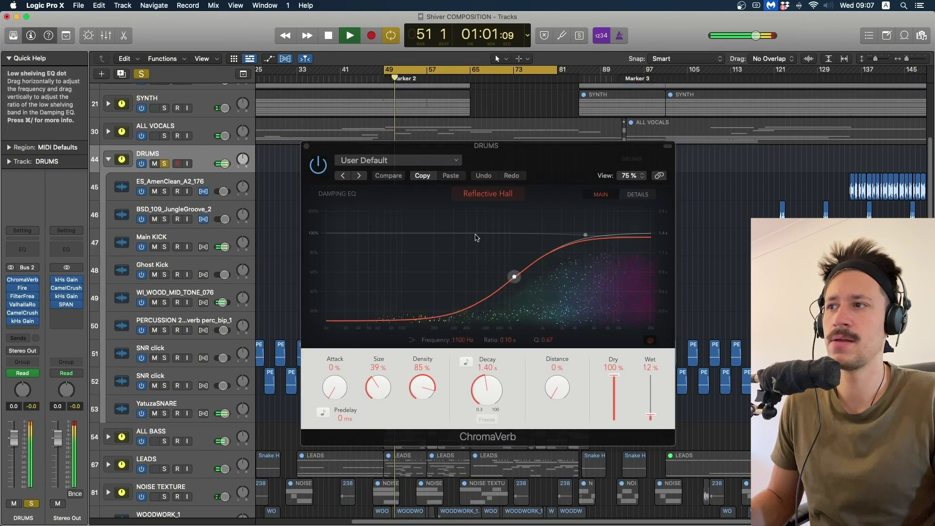
key(space)
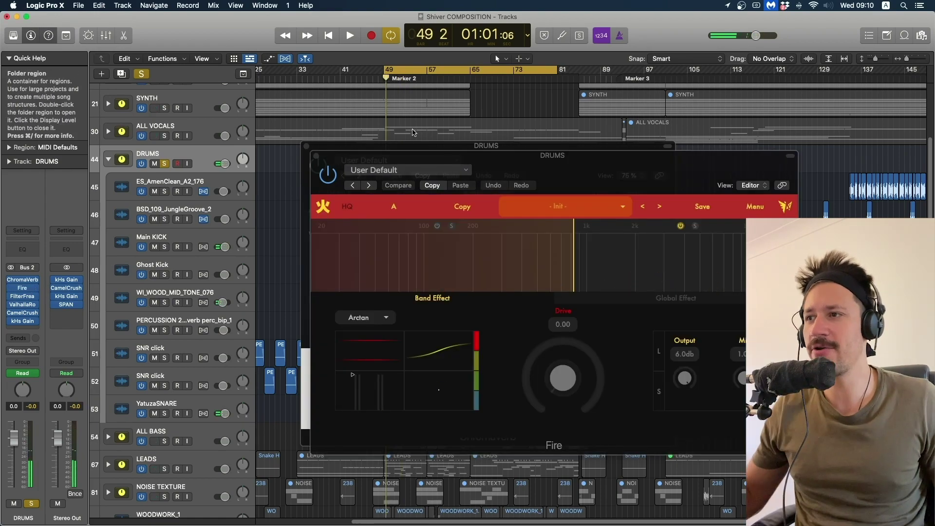
- Examine the Fire plug-in on the DRUMS stack, selecting its high band and checking the Logic distortion type and drive
drag(602, 157, 535, 137)
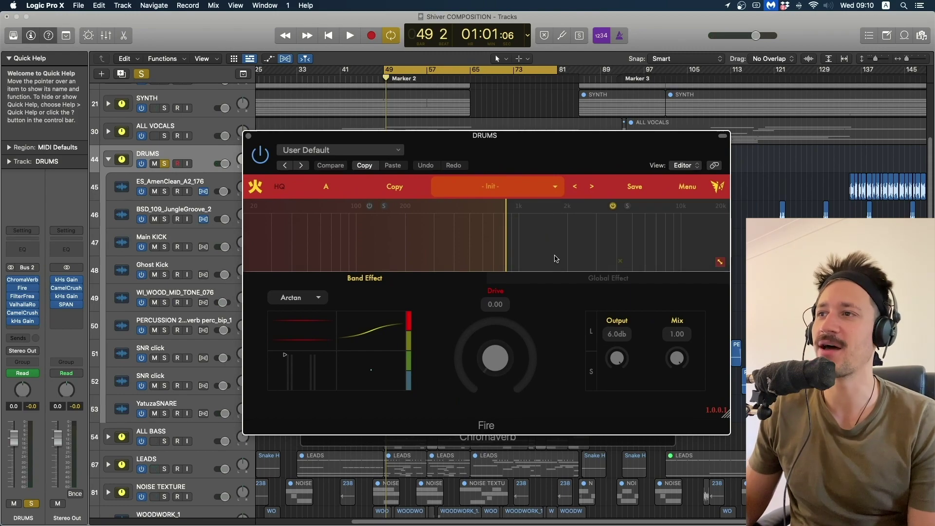
click(569, 225)
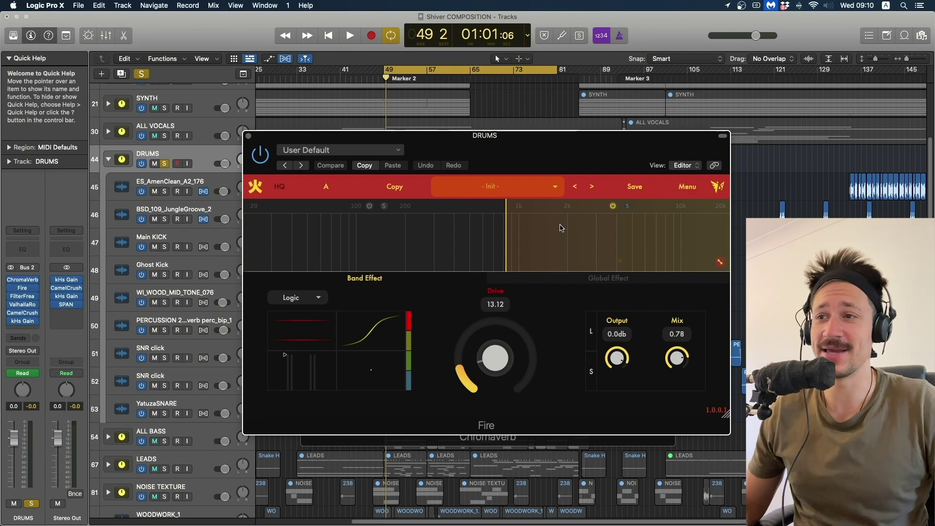
click(318, 298)
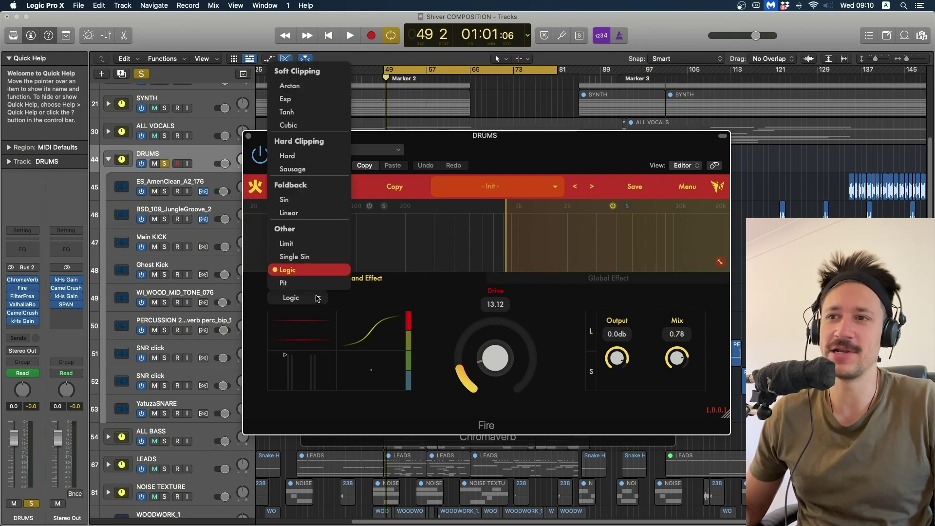
click(337, 269)
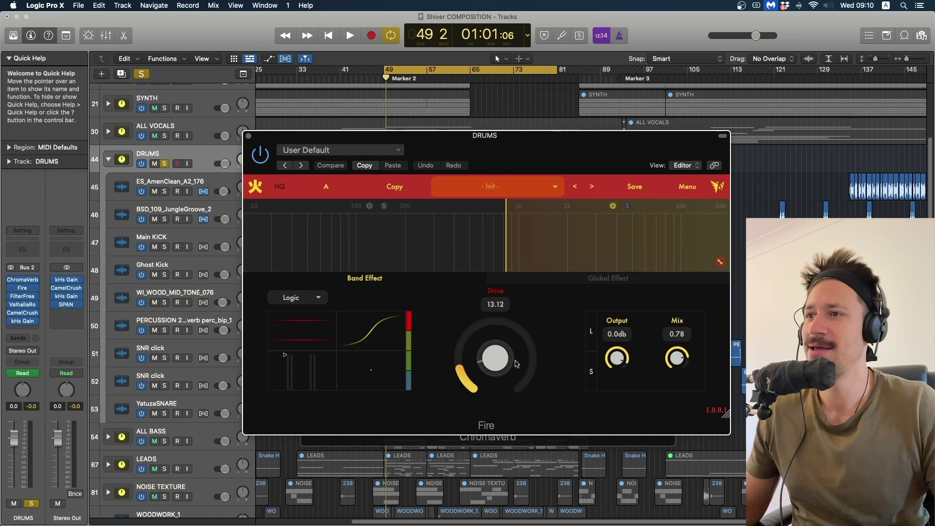
mouse_move(509, 224)
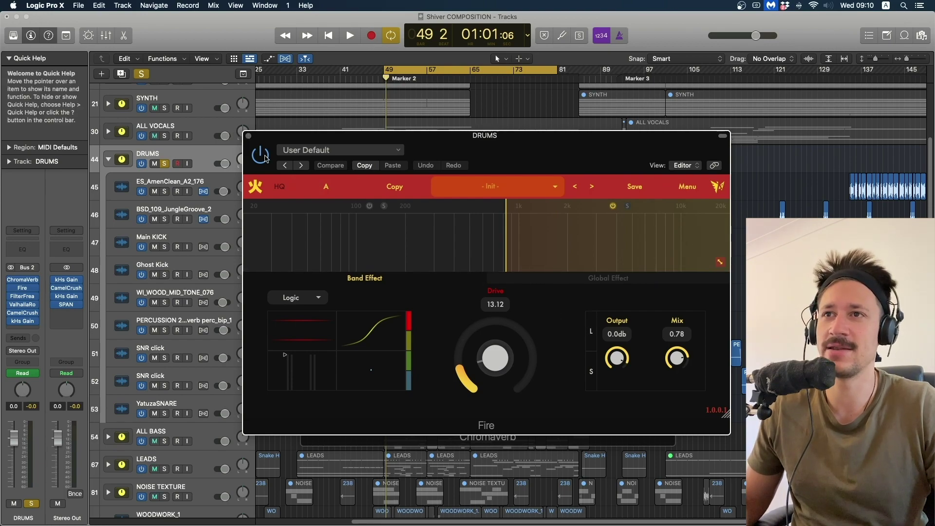
- Play the soloed drums from bar 49 to hear Fire bypassed, and close the Fire and ChromaVerb windows
key(space)
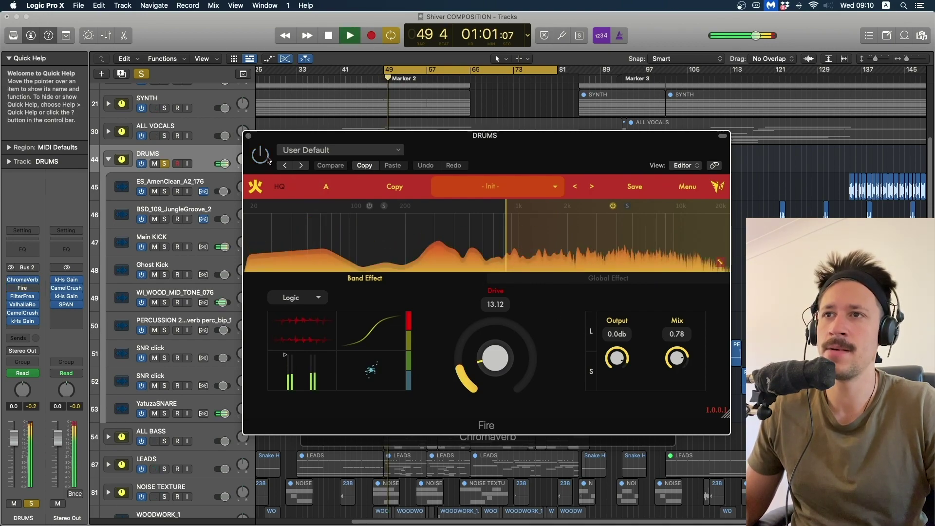
key(space)
key(super+w)
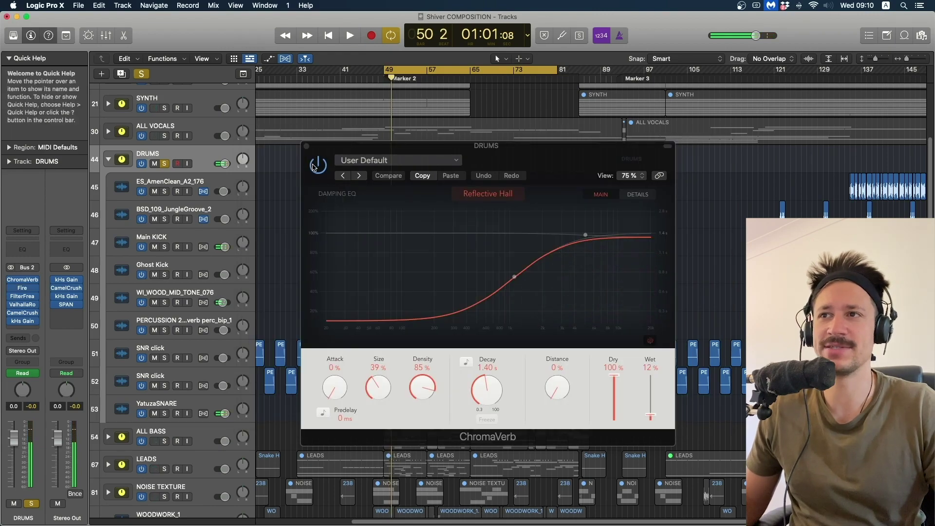
click(306, 146)
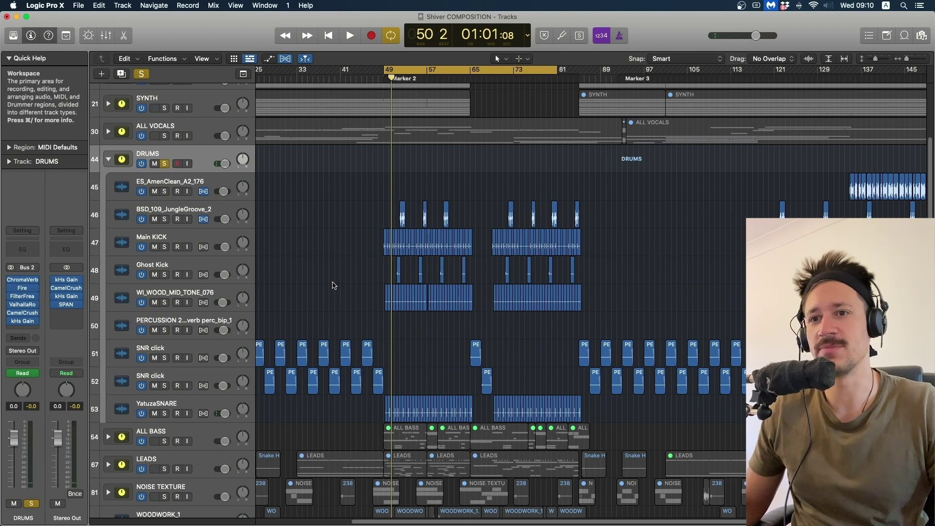
- Remove the solo from the DRUMS stack, and solo and expand the CYMBLAS stack instead
scroll(333, 285, up, 2)
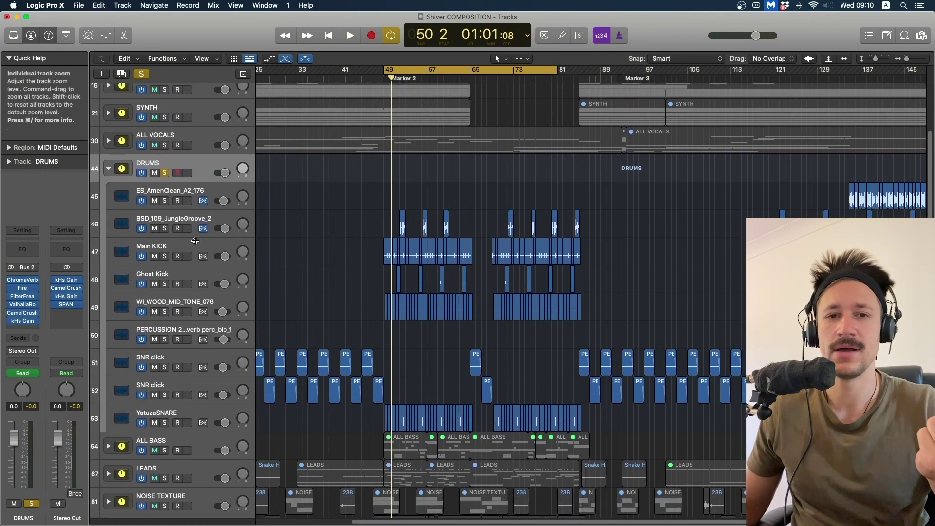
click(164, 173)
scroll(271, 303, down, 5)
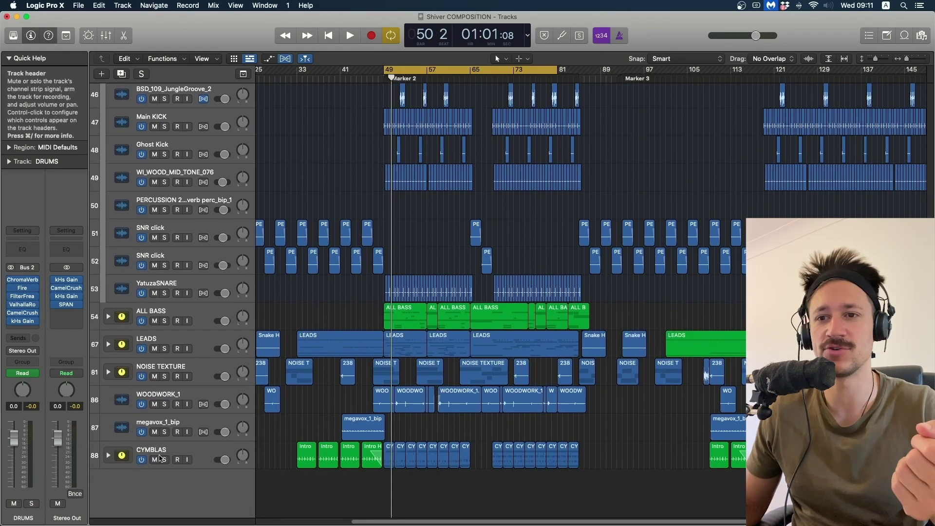
click(164, 460)
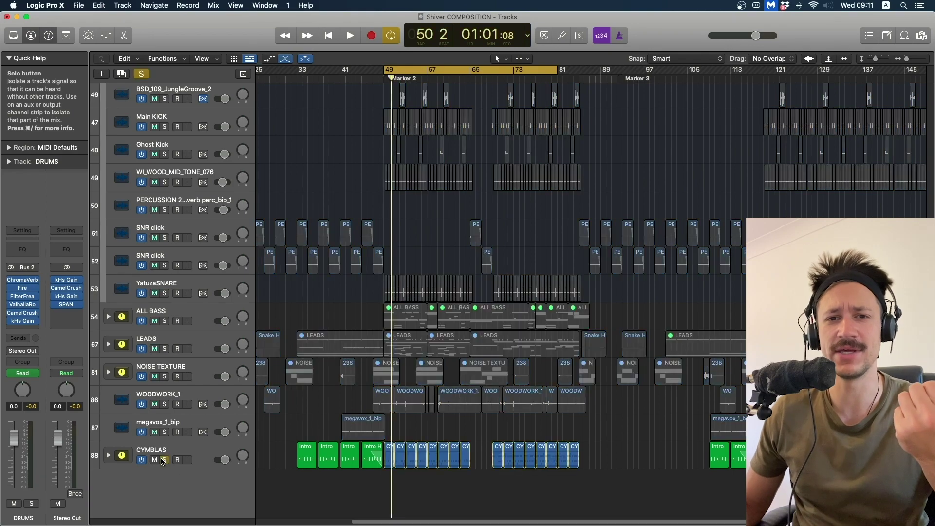
click(108, 455)
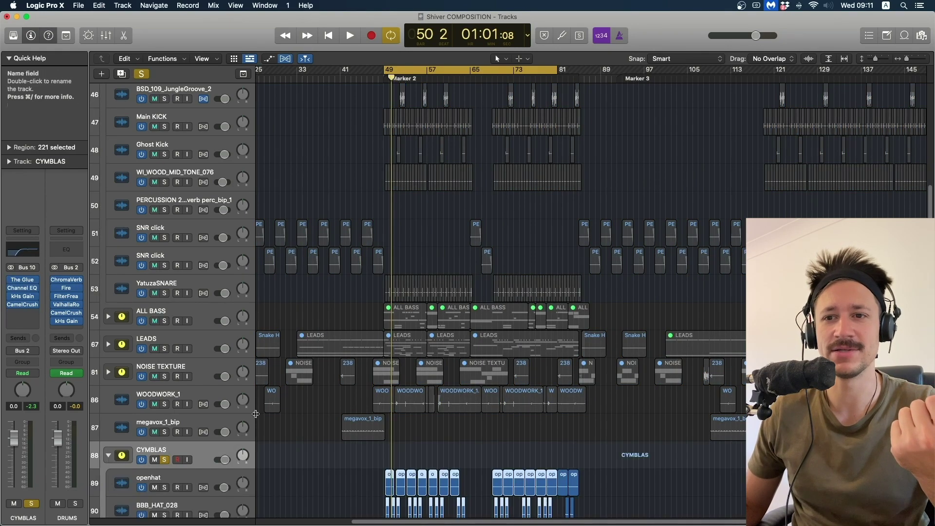
scroll(296, 397, down, 5)
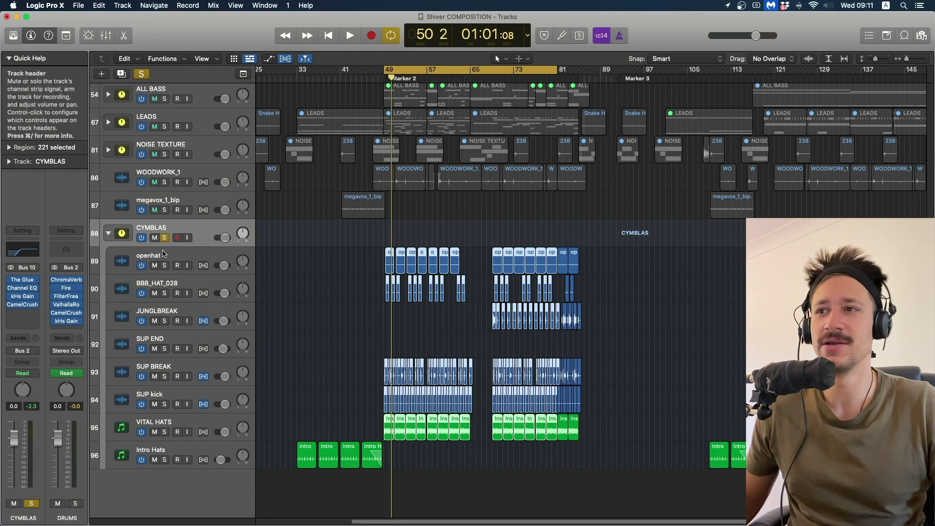
- Listen to the soloed CYMBLAS stack from bar 49 and look over its individual layers
scroll(176, 233, up, 5)
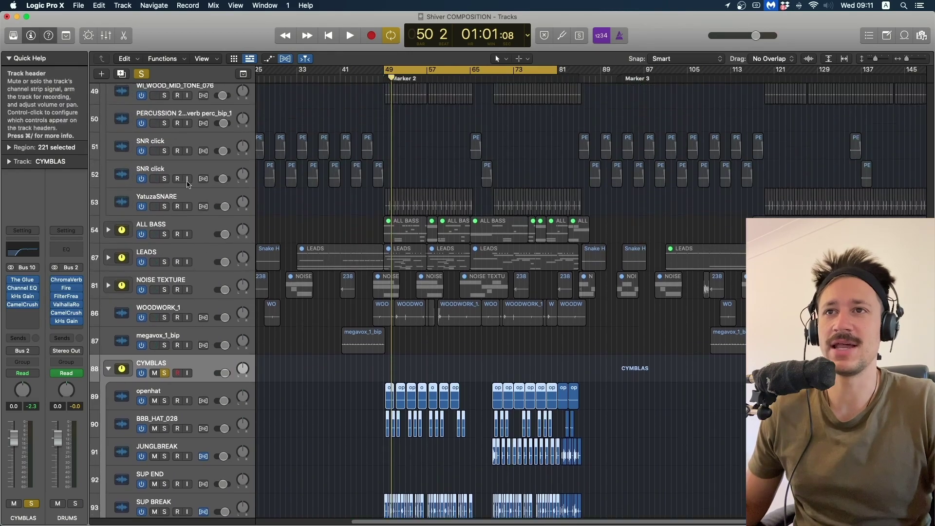
scroll(194, 195, up, 10)
scroll(275, 266, down, 6)
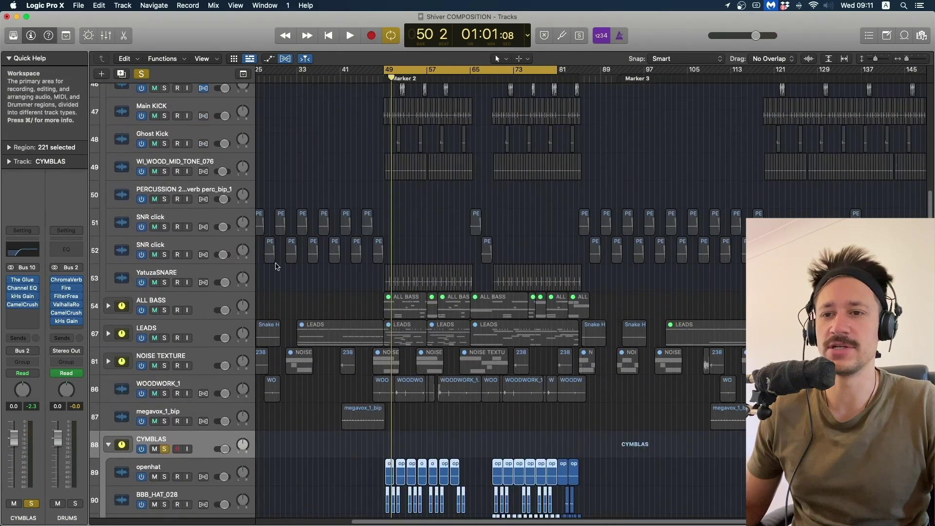
key(space)
scroll(288, 269, down, 7)
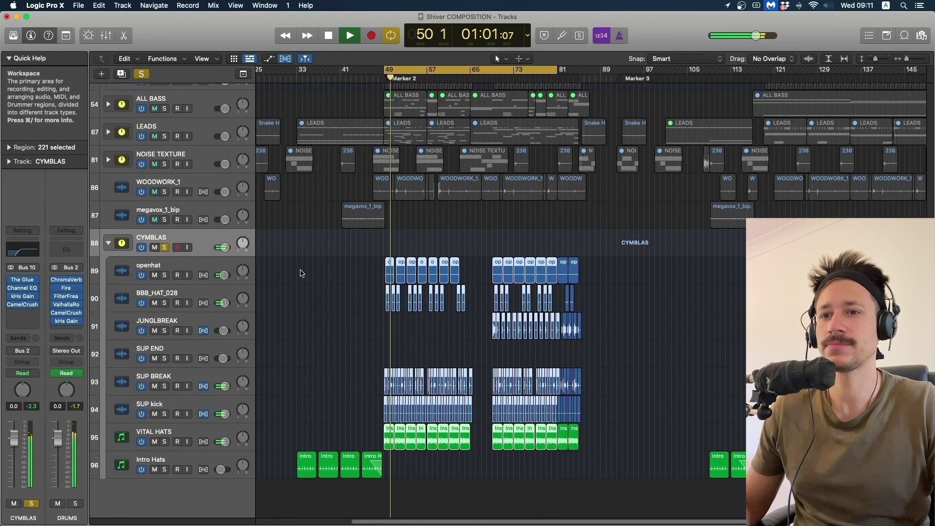
key(space)
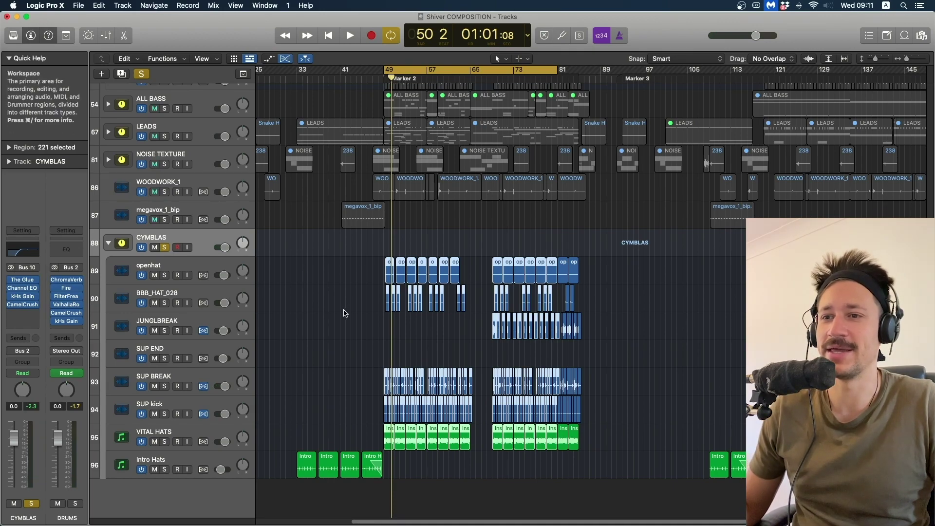
scroll(339, 316, down, 1)
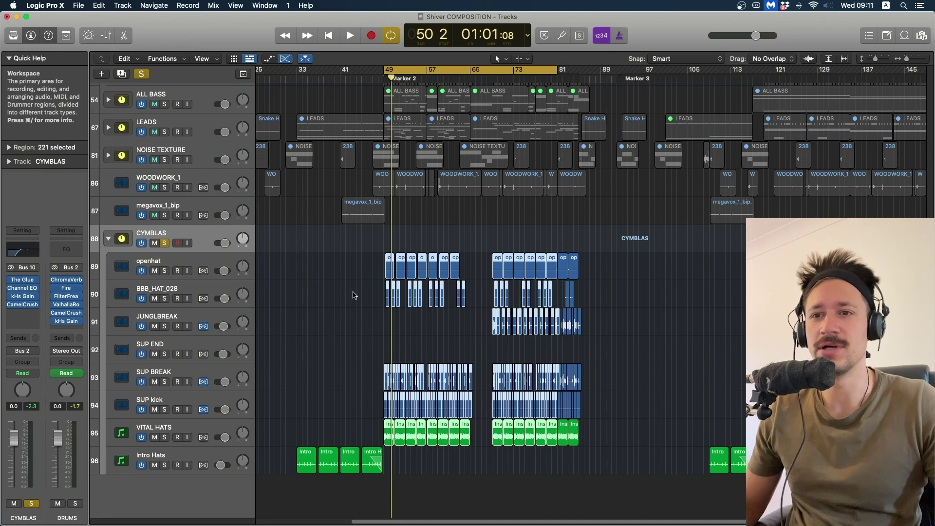
scroll(354, 296, down, 1)
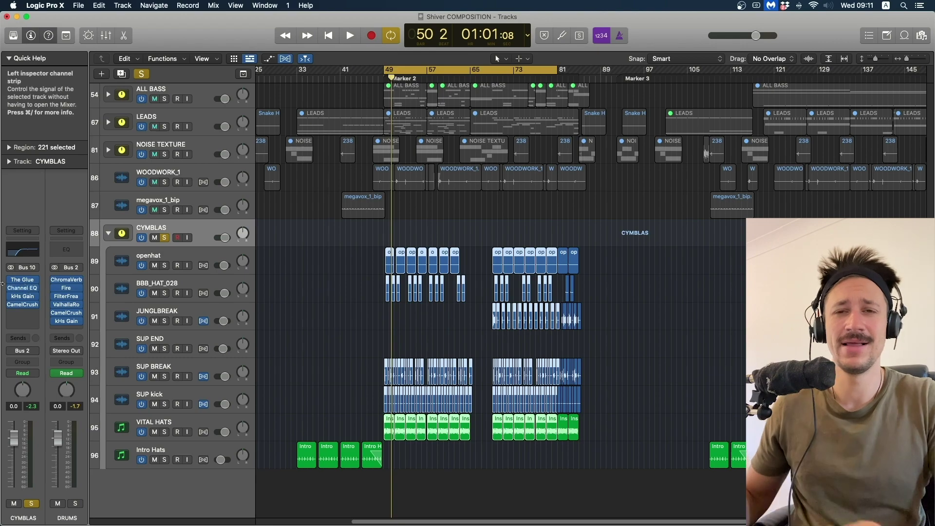
- Open the Channel EQ on the CYMBLAS stack and play the stack from bar 49 to examine its low cut
click(22, 291)
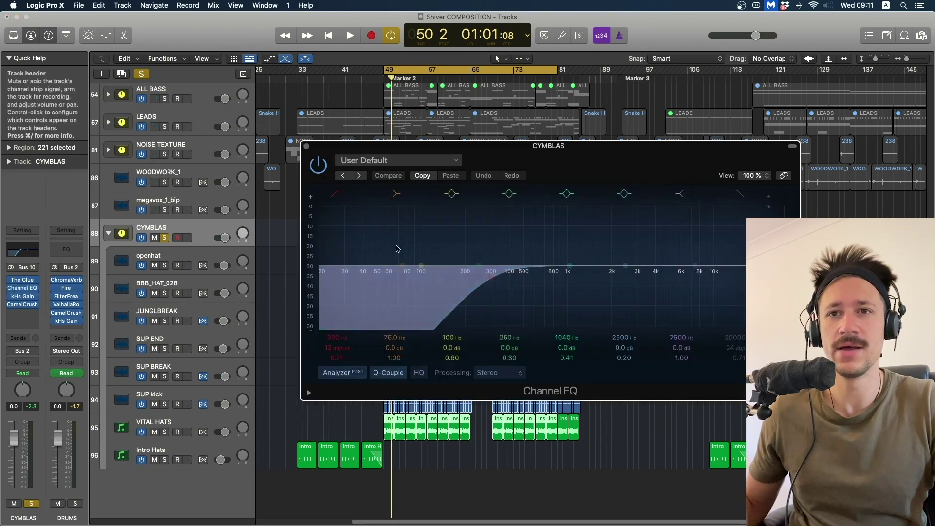
key(space)
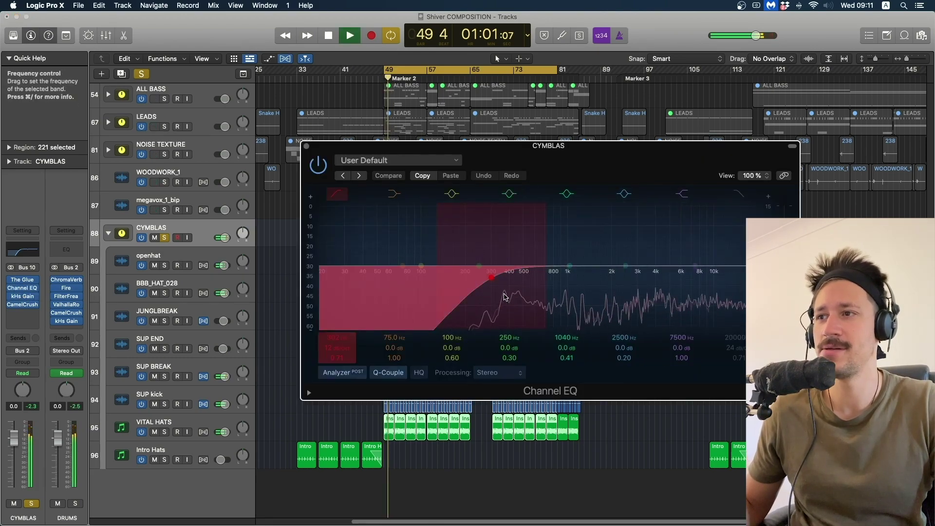
key(space)
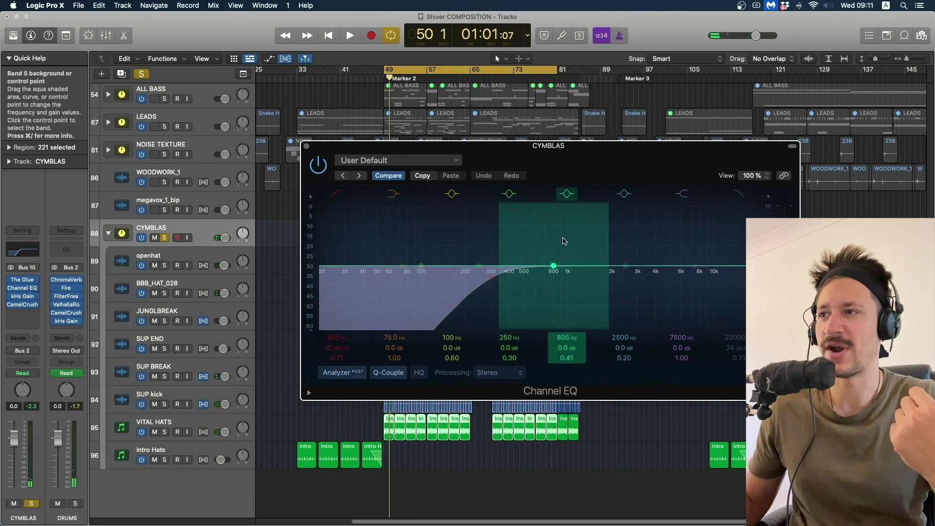
- Boost the fifth Channel EQ band by 1.8 dB at 640 Hz and switch that band off
drag(578, 236, 548, 230)
click(566, 194)
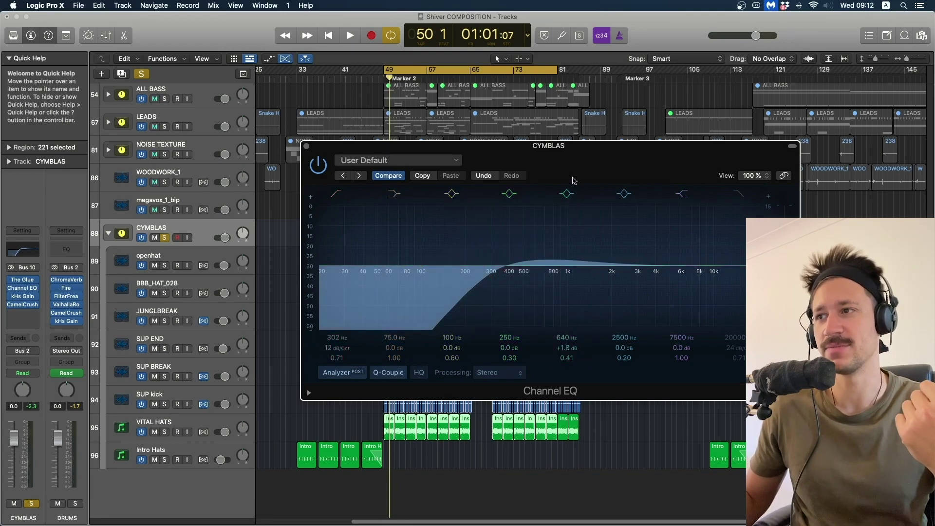
click(566, 194)
click(566, 193)
click(533, 306)
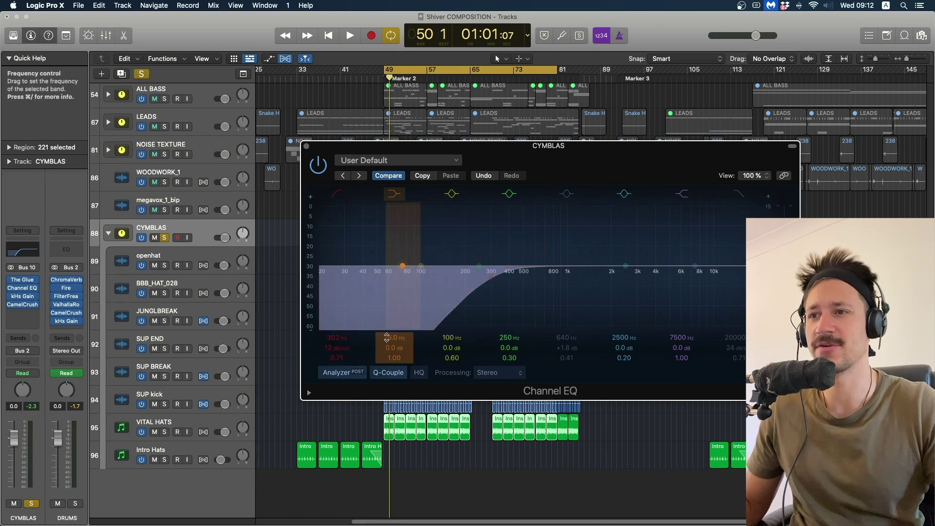
- Play the soloed CYMBLAS stack from bar 49, hide the Channel EQ window and deselect all regions
key(space)
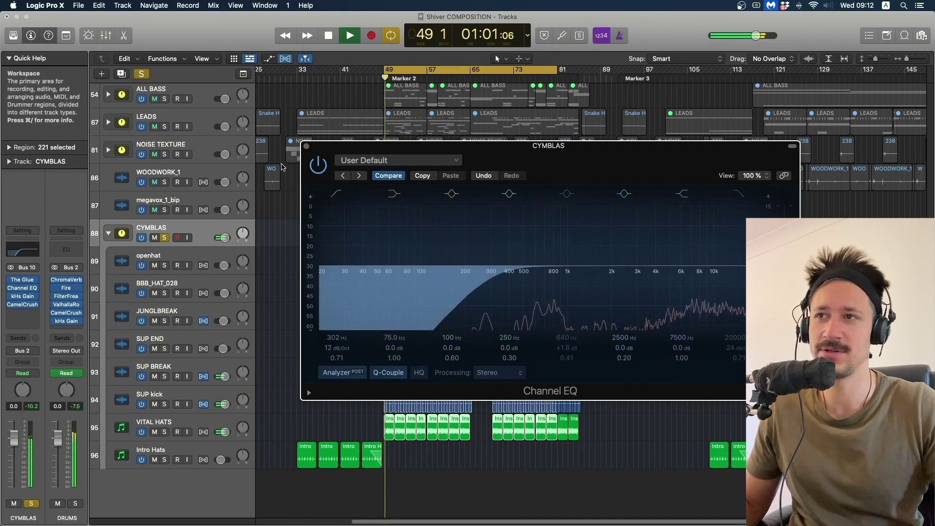
key(space)
key(v)
click(306, 332)
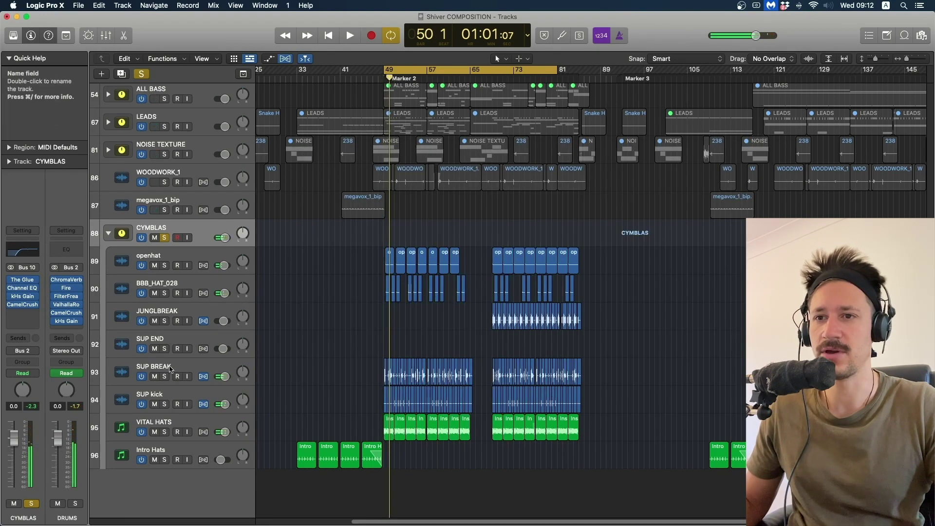
- Mute SUP BREAK and SUP kick while playing the CYMBLAS stack from bar 49
click(155, 376)
key(space)
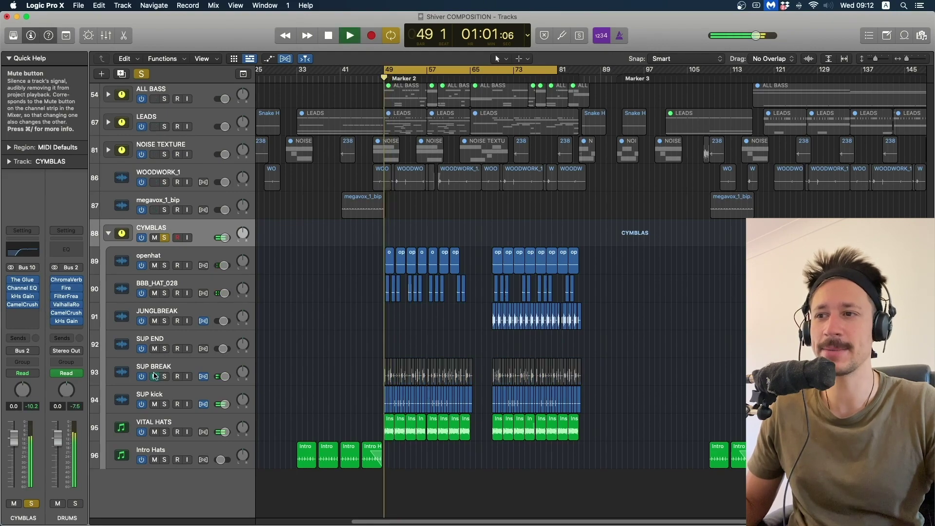
click(154, 404)
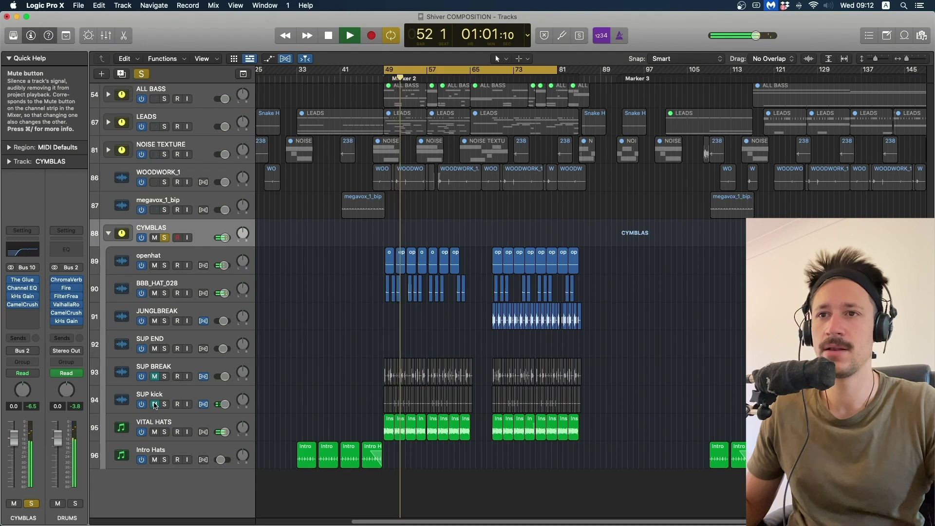
key(space)
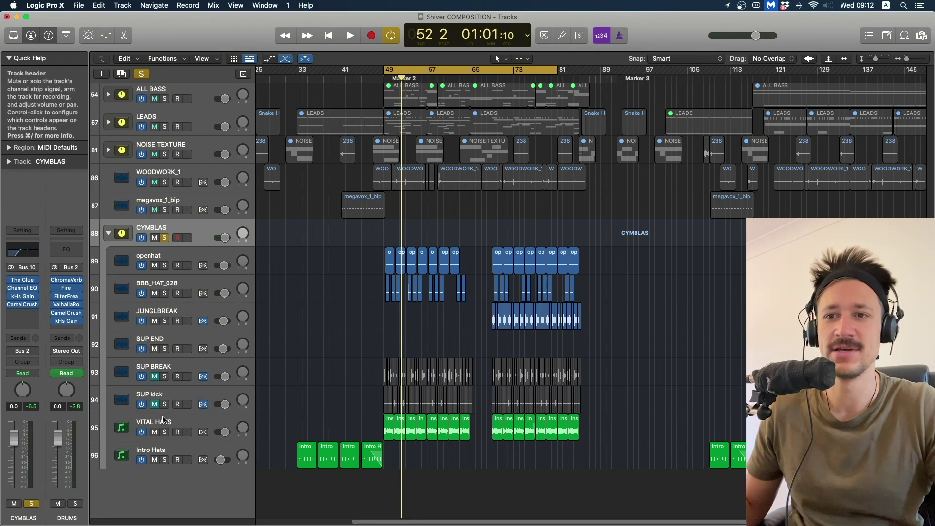
- Select the VITAL HATS and openhat tracks in turn, and play the unmuted cymbal layers from bar 49
click(164, 420)
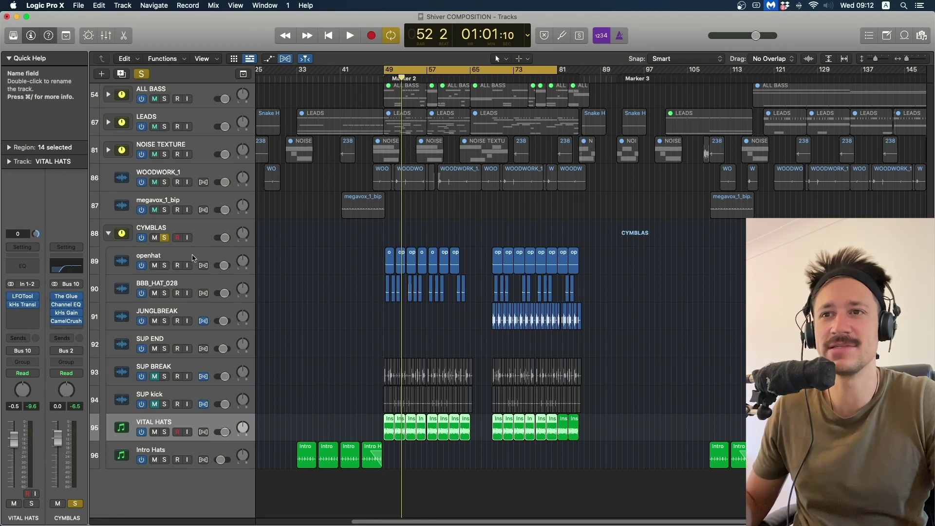
click(193, 258)
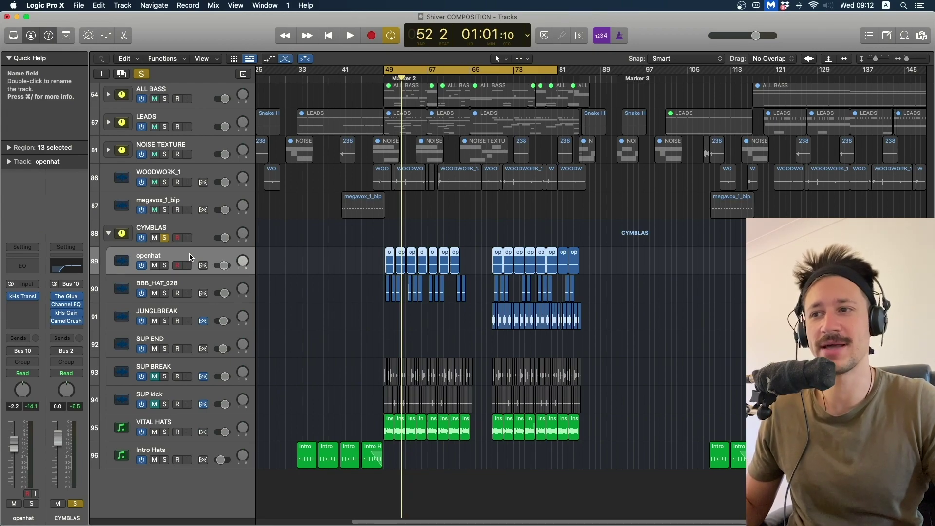
key(space)
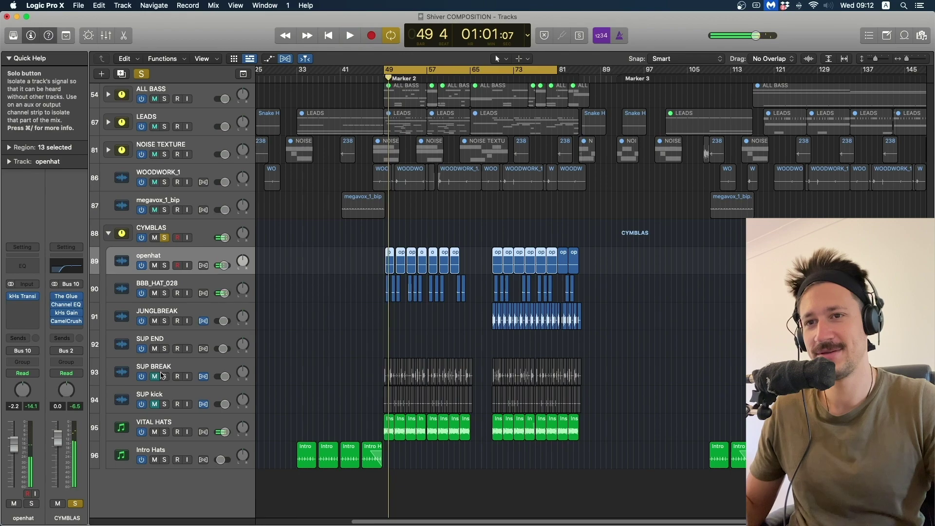
- Unmute SUP BREAK and SUP kick, and play the full CYMBLAS stack from bar 49 to bar 51
click(155, 376)
click(154, 404)
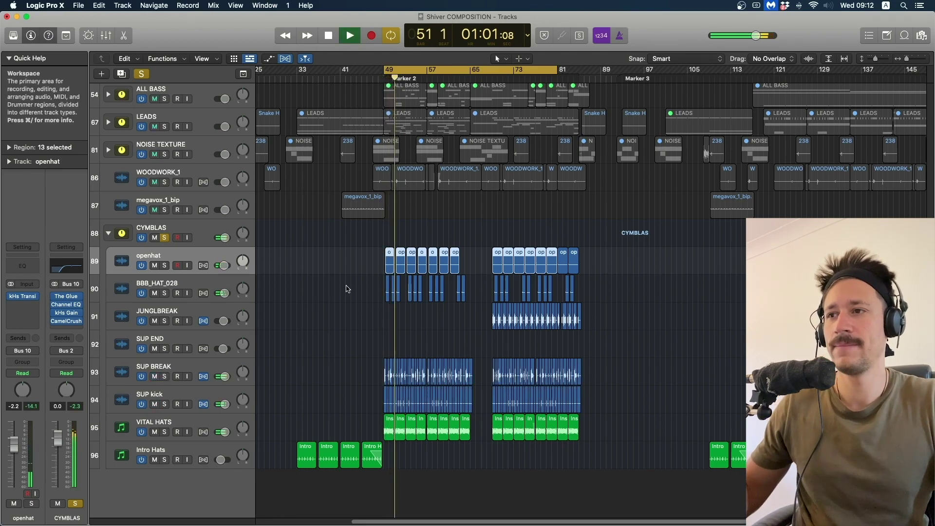
key(space)
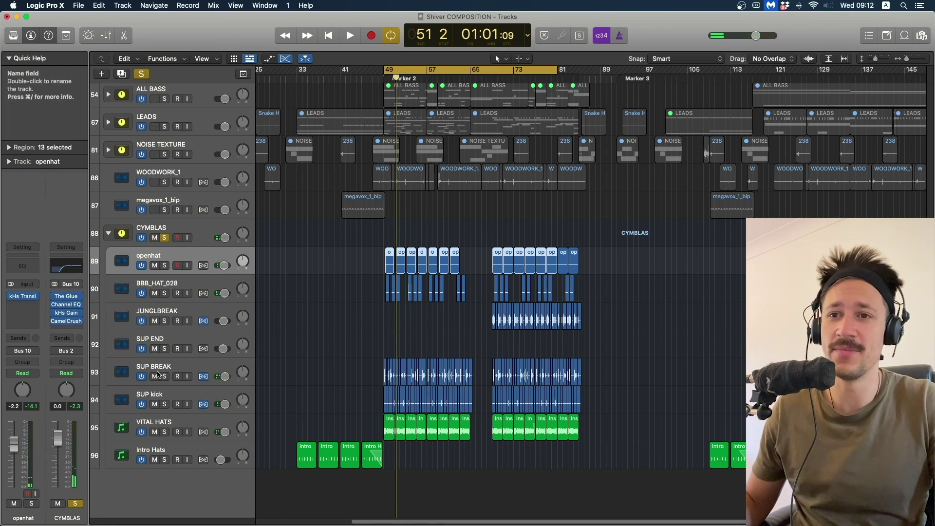
- Inspect the kHs Transient Shaper settings on SUP BREAK and on SUP kick, closing each plug-in window after viewing it
click(157, 372)
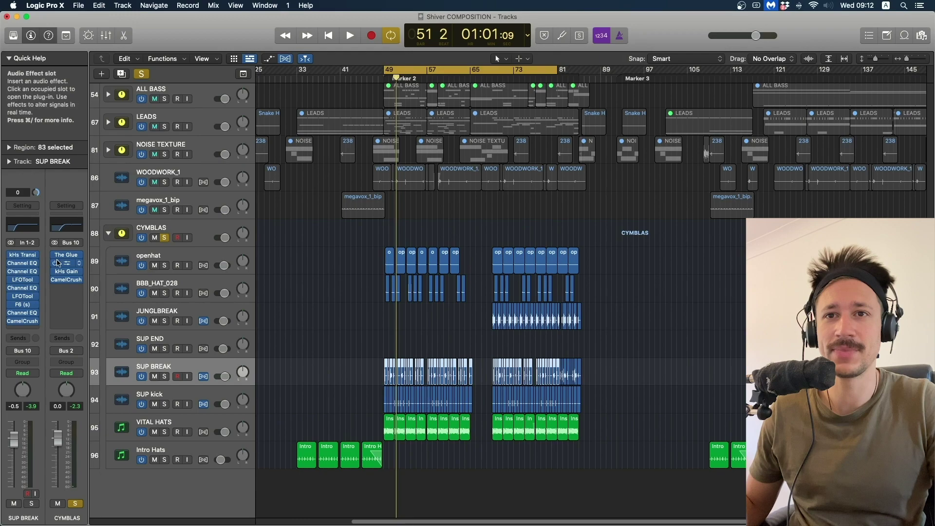
click(23, 255)
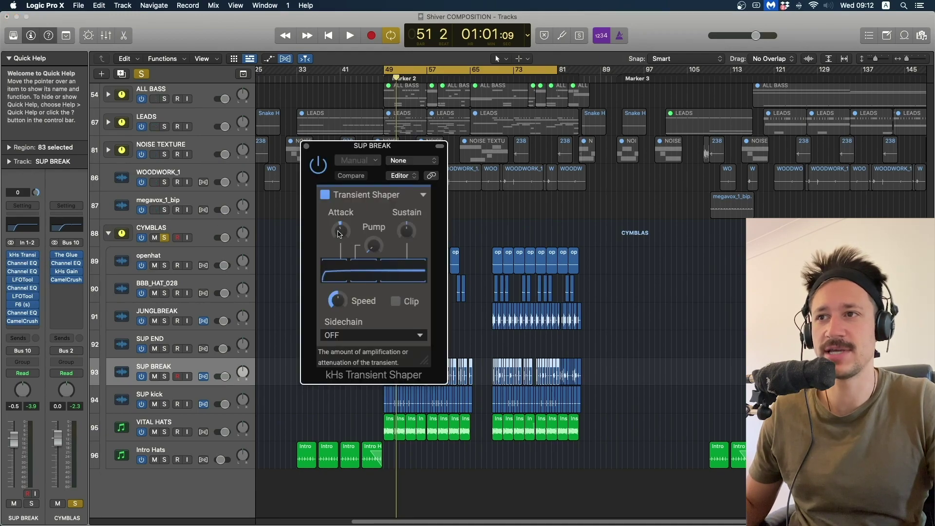
click(307, 146)
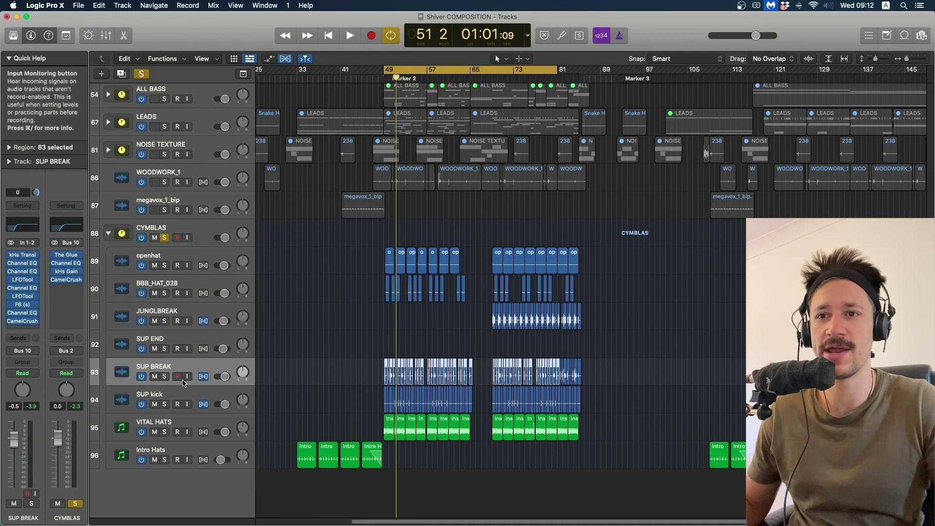
click(181, 389)
click(23, 313)
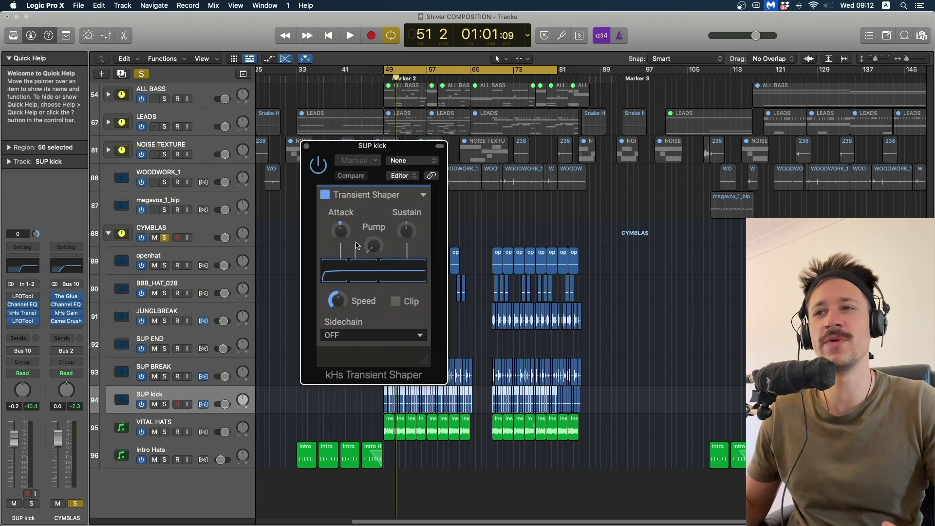
click(306, 146)
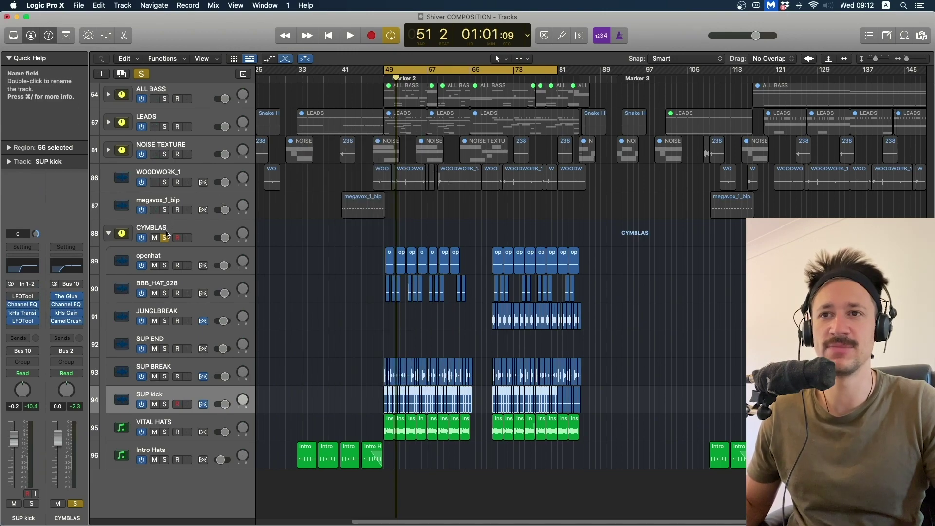
- Take the CYMBLAS stack out of solo, briefly solo the Main KICK track, and solo the whole DRUMS stack instead
click(164, 238)
scroll(170, 229, up, 10)
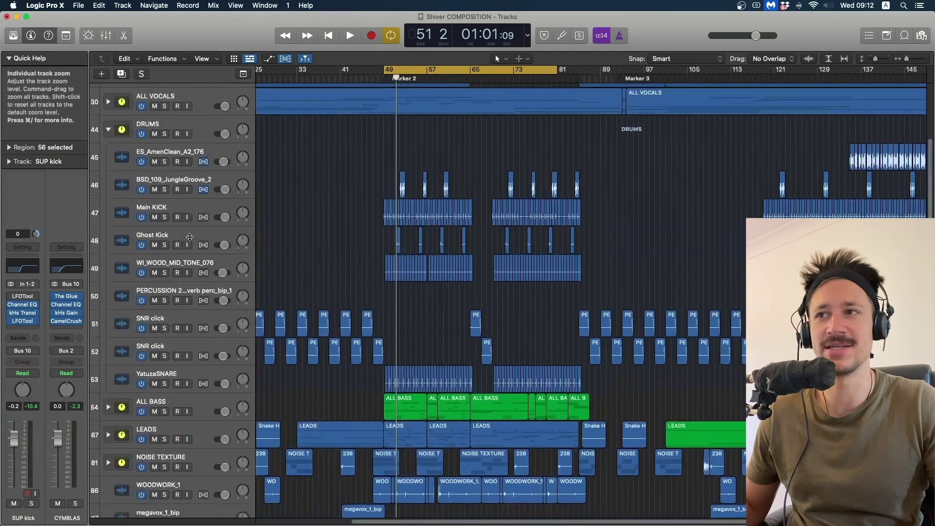
click(164, 226)
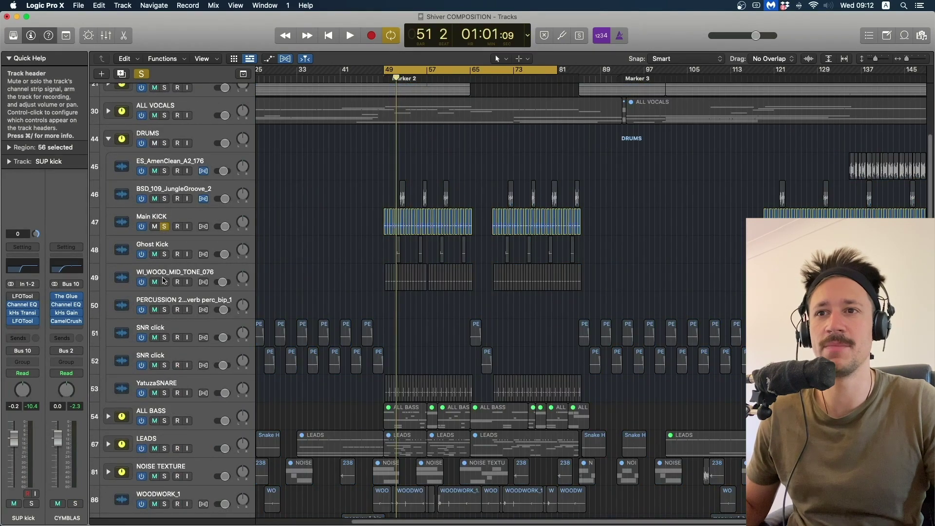
click(165, 227)
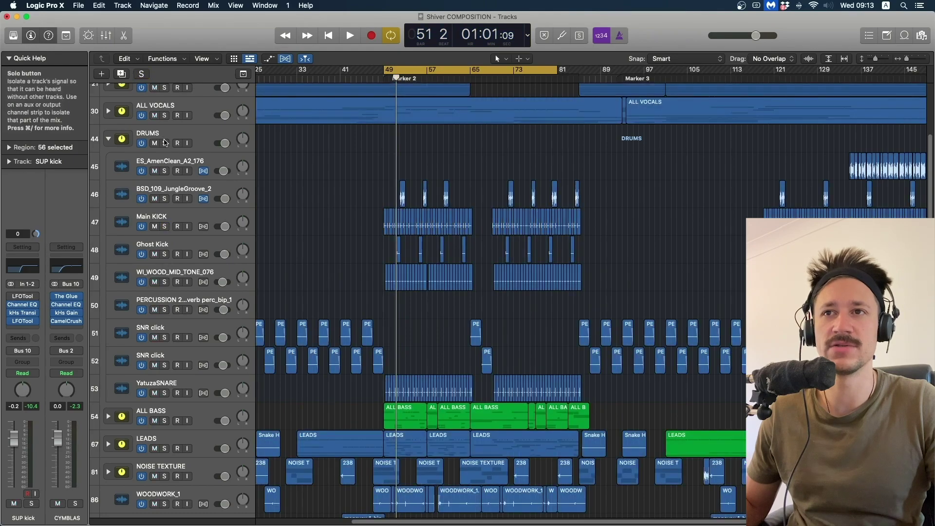
click(165, 142)
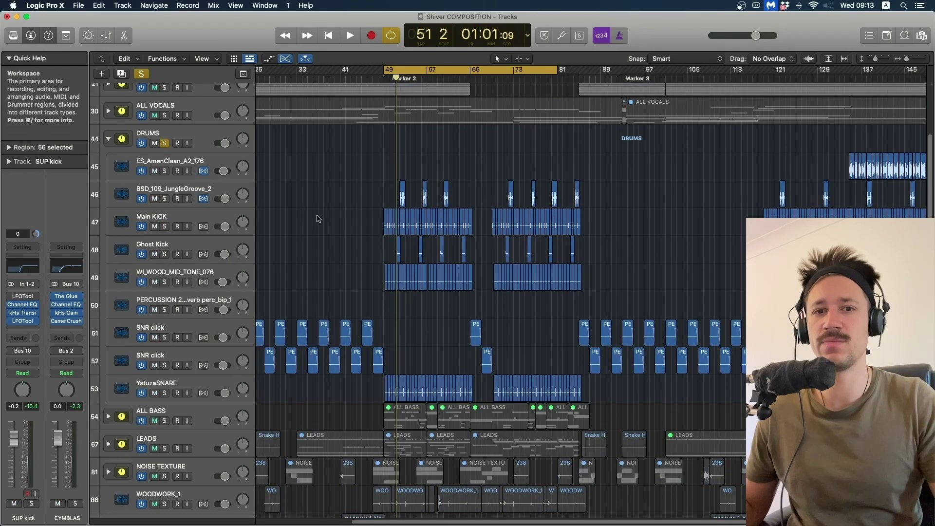
- Play the soloed DRUMS stack together with the CYMBLAS layers from bar 49 and stop around bar 50
scroll(317, 218, down, 10)
scroll(346, 249, down, 1)
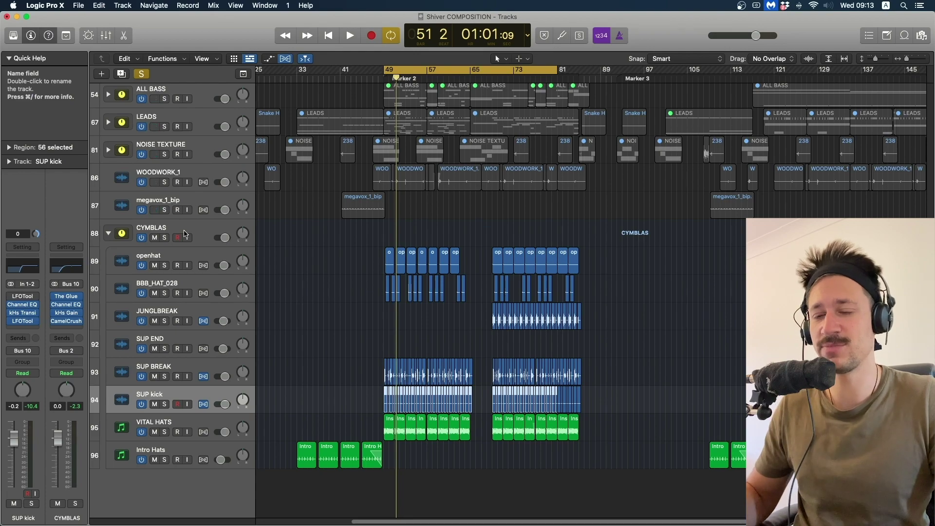
key(space)
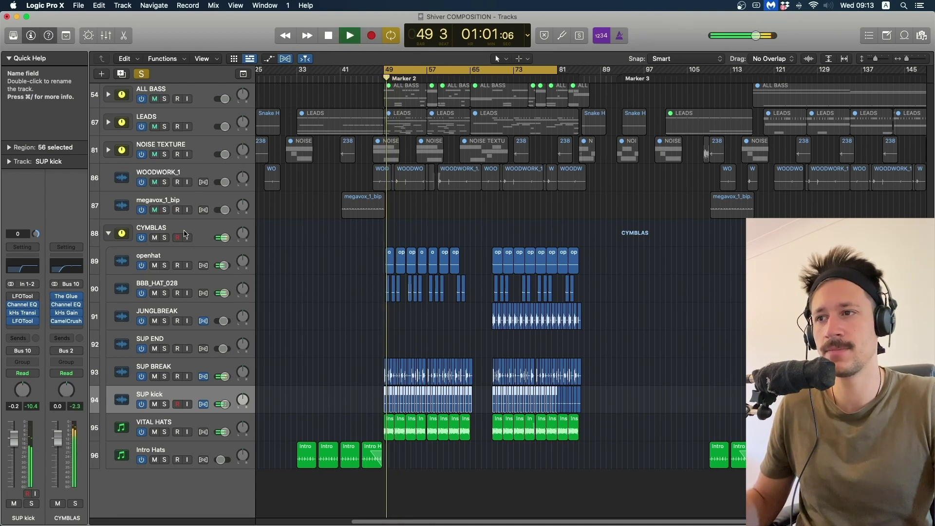
key(space)
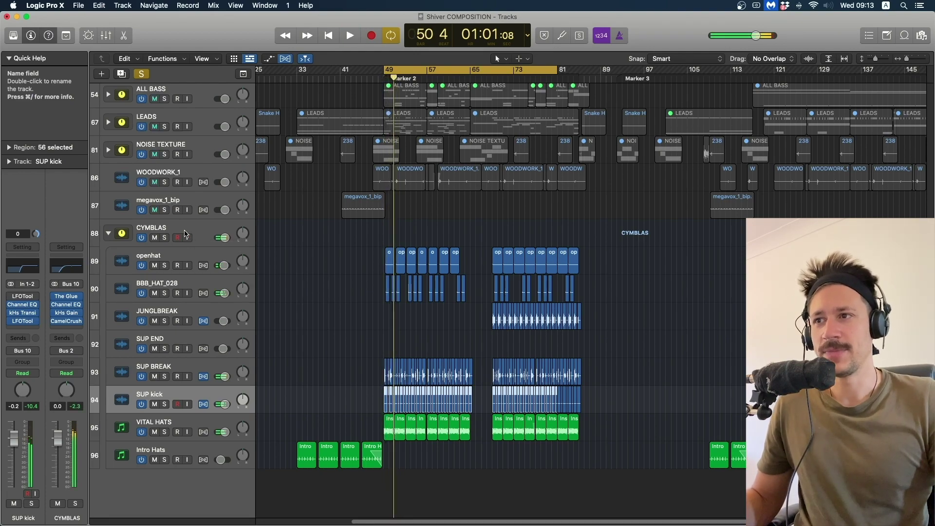
- Collapse the CYMBLAS and DRUMS track stacks and take DRUMS out of solo
click(109, 233)
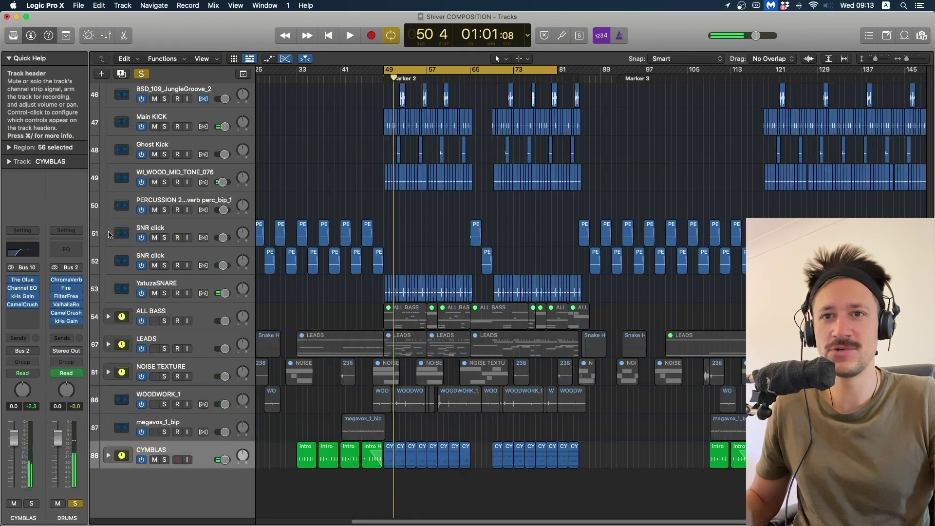
scroll(133, 302, up, 1)
scroll(99, 150, up, 3)
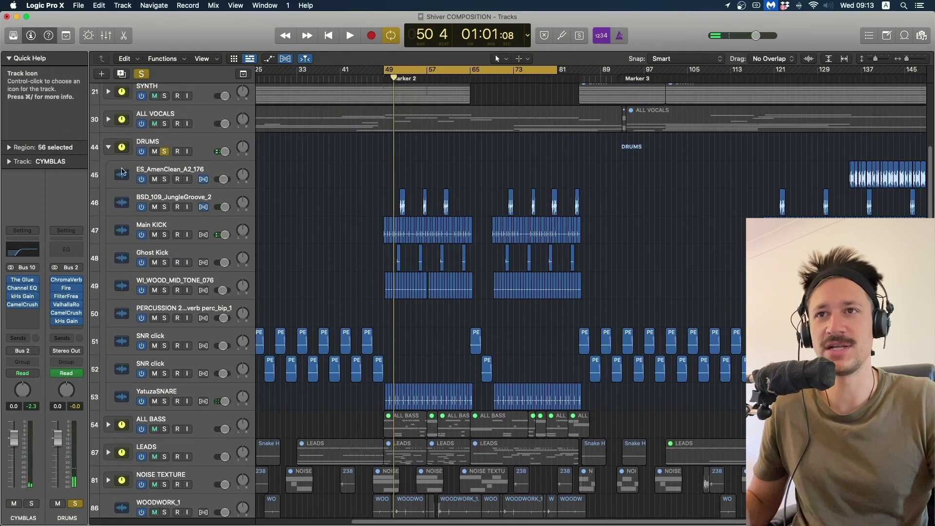
click(108, 147)
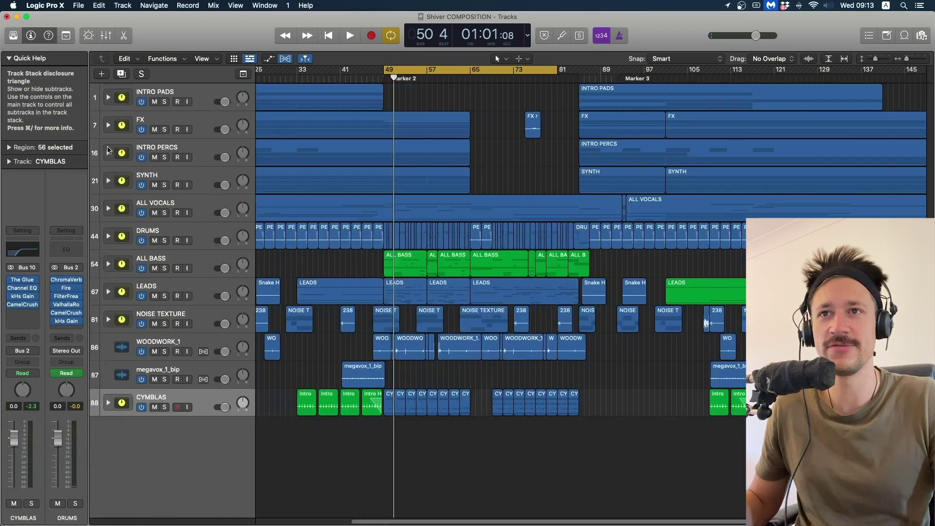
- Select the DRUMS stack and view the kHs Gain plug-in on its channel strip
click(171, 229)
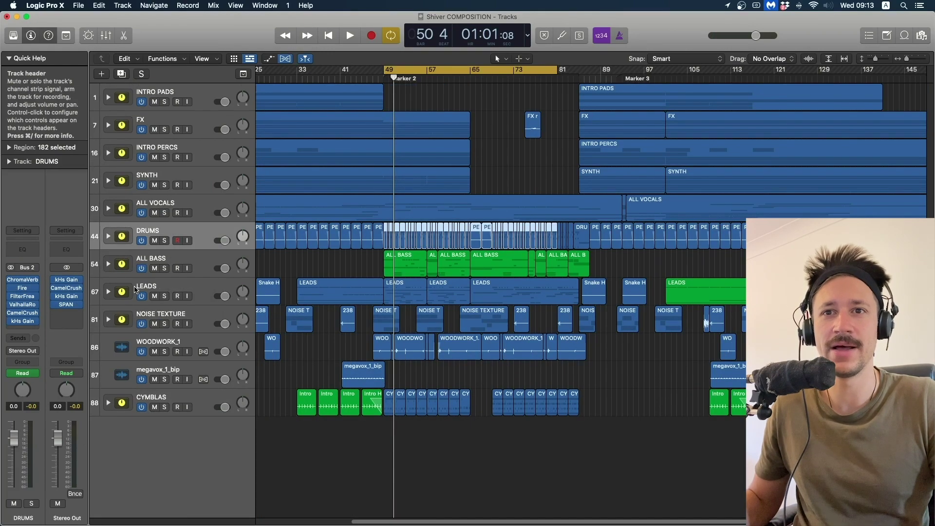
click(24, 322)
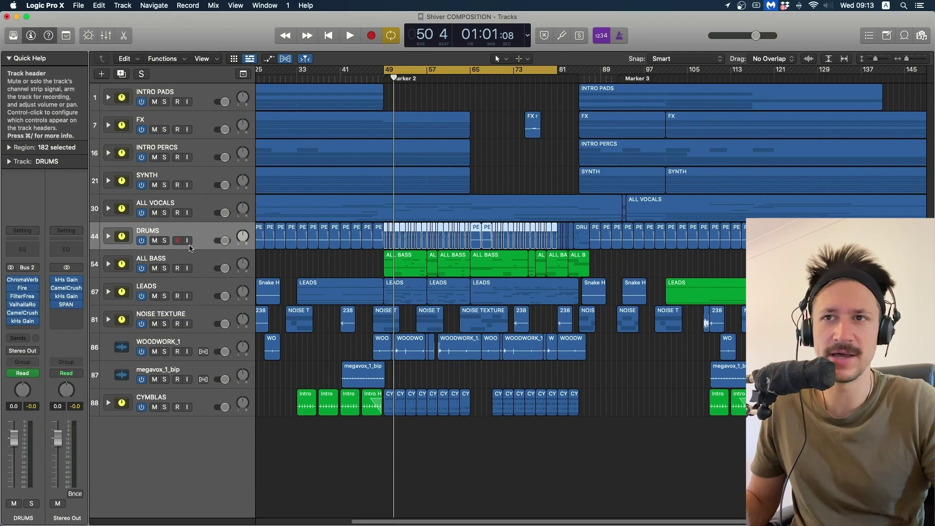
- Solo the DRUMS stack, play the cycled section from bar 49, and release the solo
click(165, 241)
key(space)
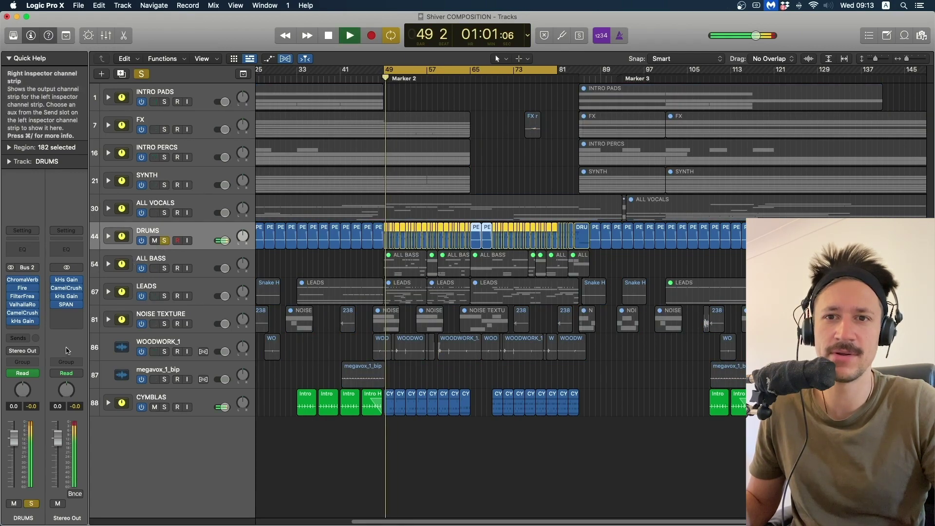
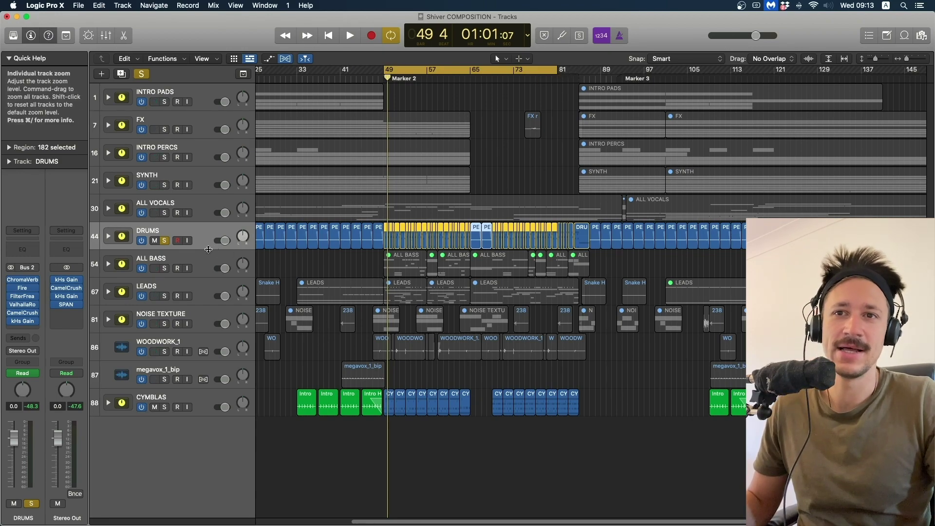
click(165, 241)
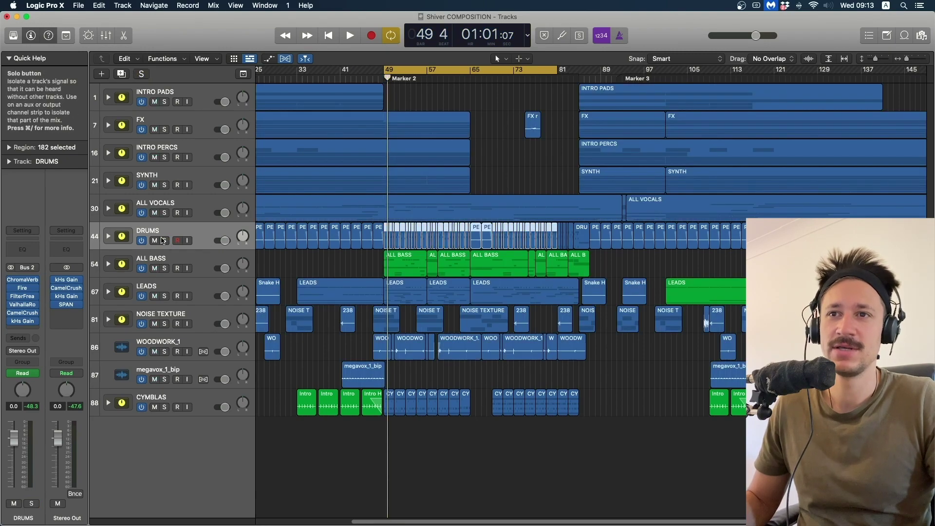
- Audition the DRUMS and ALL BASS stacks soloed together in the bar 49 loop, and release both solos
click(165, 240)
click(164, 268)
key(space)
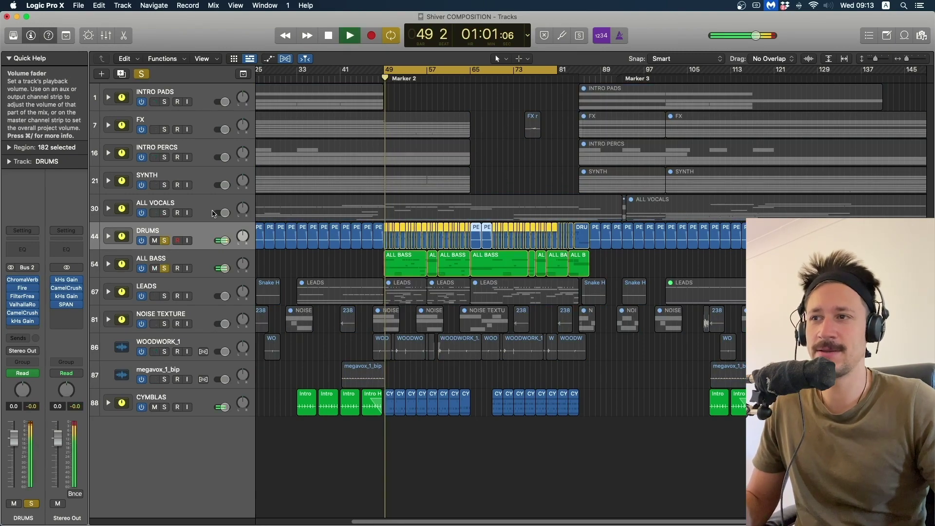
click(164, 241)
key(space)
click(165, 268)
- Mute ALL BASS and DRUMS, and expand and solo the ALL VOCALS stack with the cycle off and the playhead at the project start
click(154, 269)
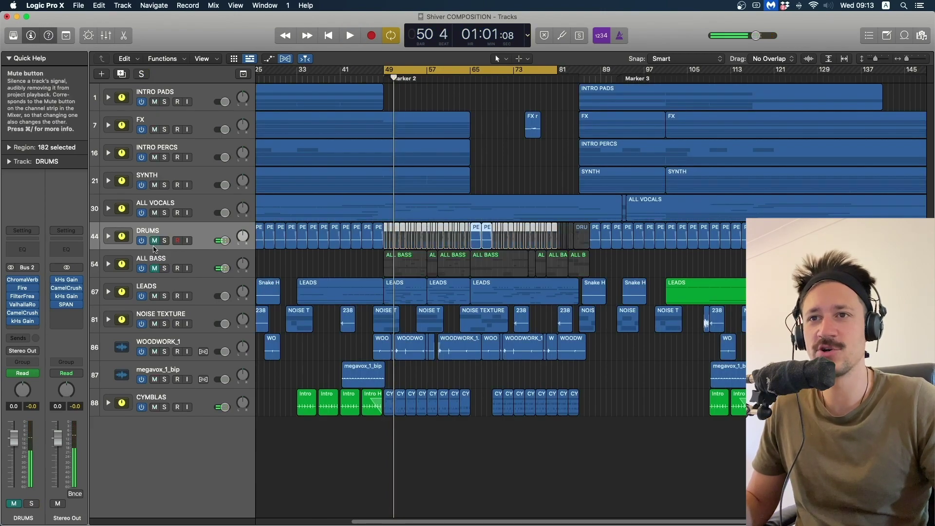
click(154, 241)
click(108, 208)
click(164, 213)
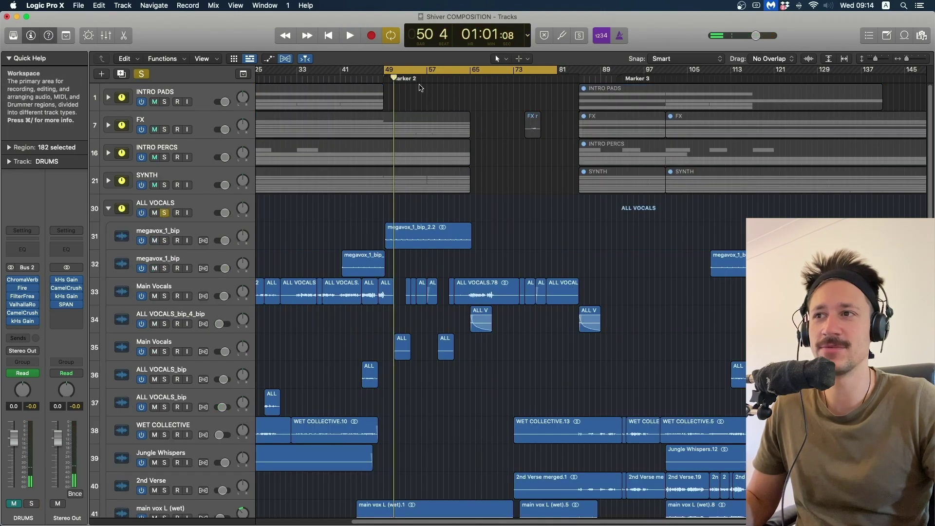
click(432, 73)
key(Return)
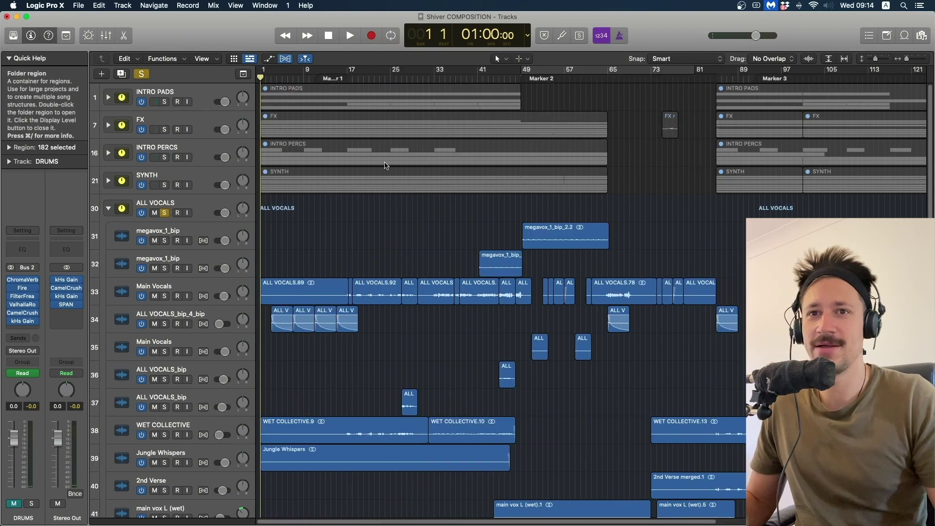
- Open the Fire plug-in on the ALL VOCALS stack and inspect the settings of its low and high bands
click(198, 214)
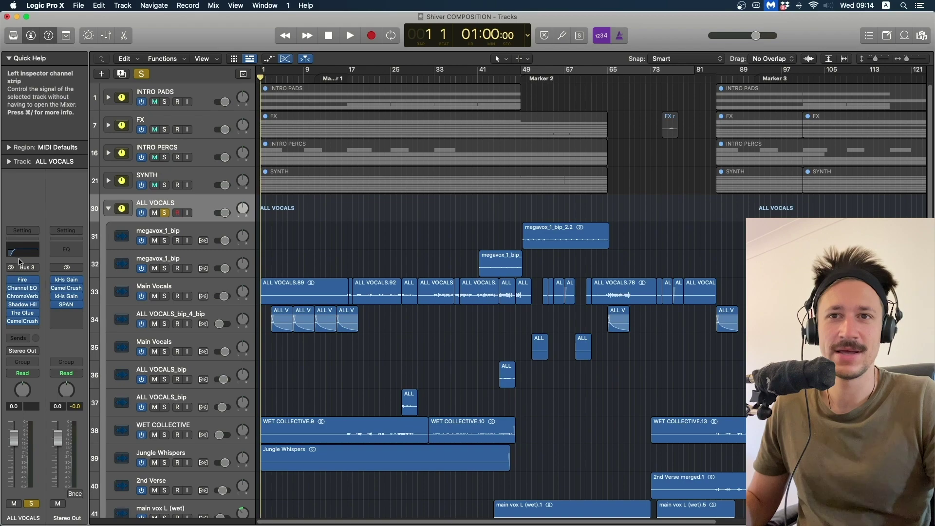
click(24, 281)
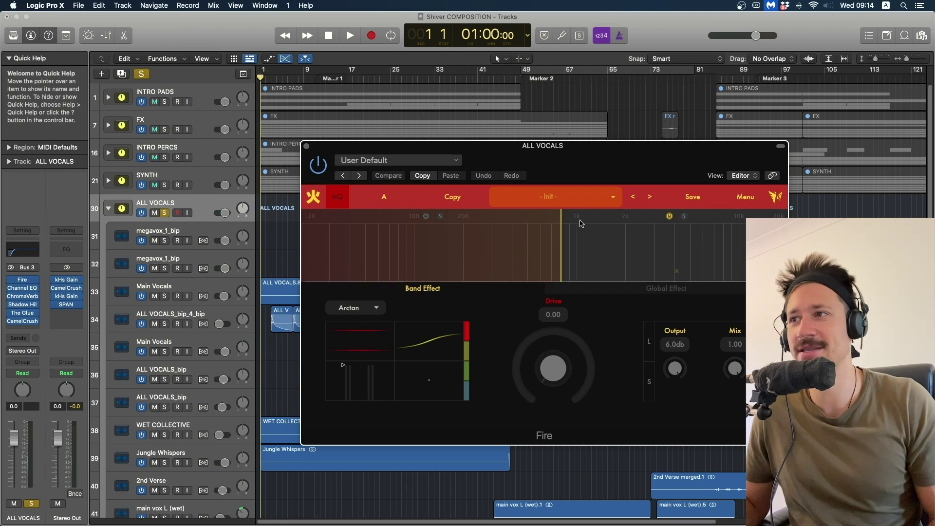
double_click(587, 235)
click(635, 243)
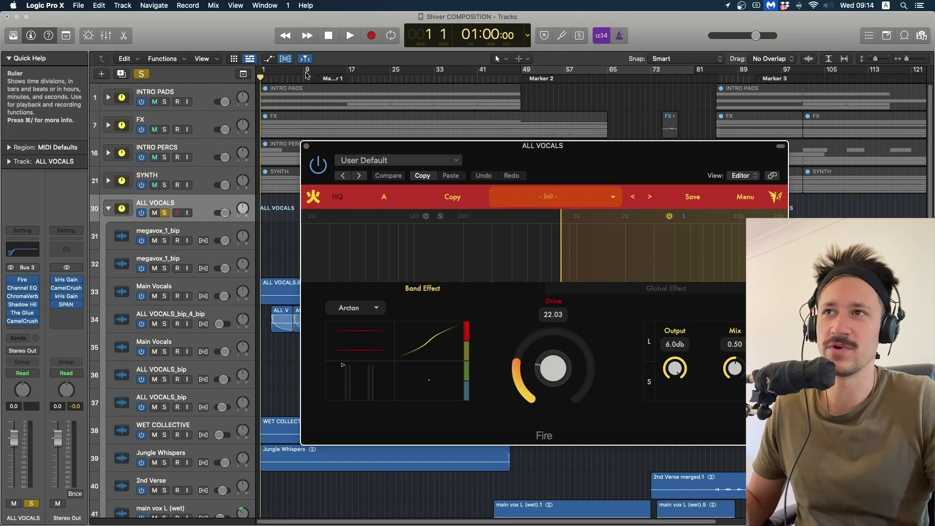
- Set a short cycle from bar 17, audition the soloed vocals through Fire, and close the plug-in
drag(306, 73, 360, 69)
key(space)
key(space)
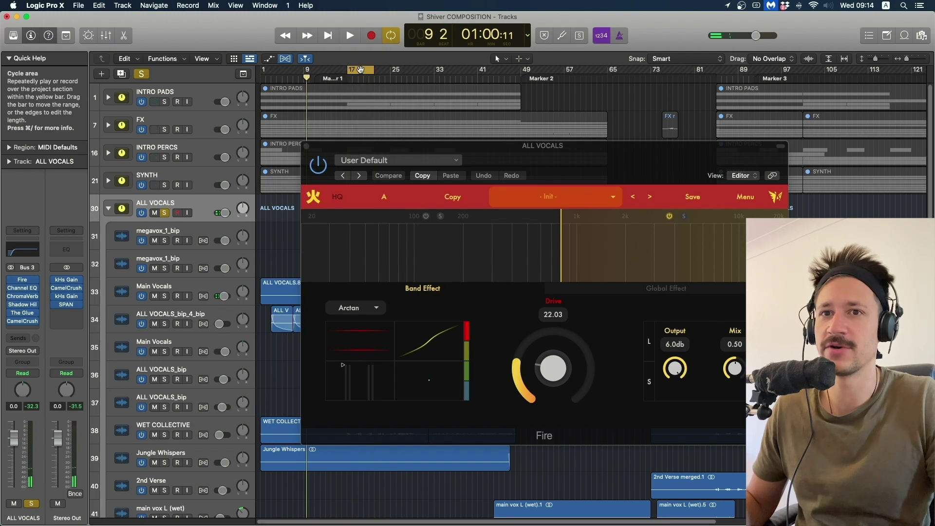
key(space)
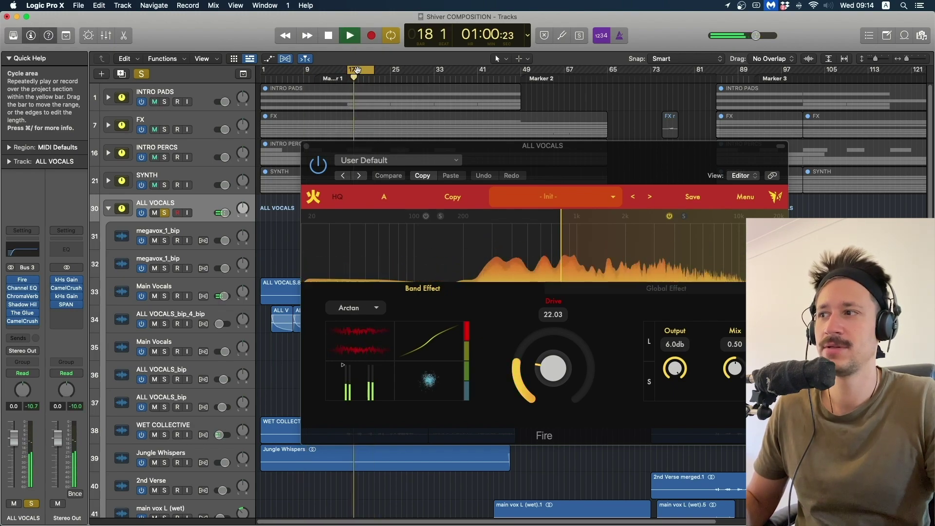
click(313, 166)
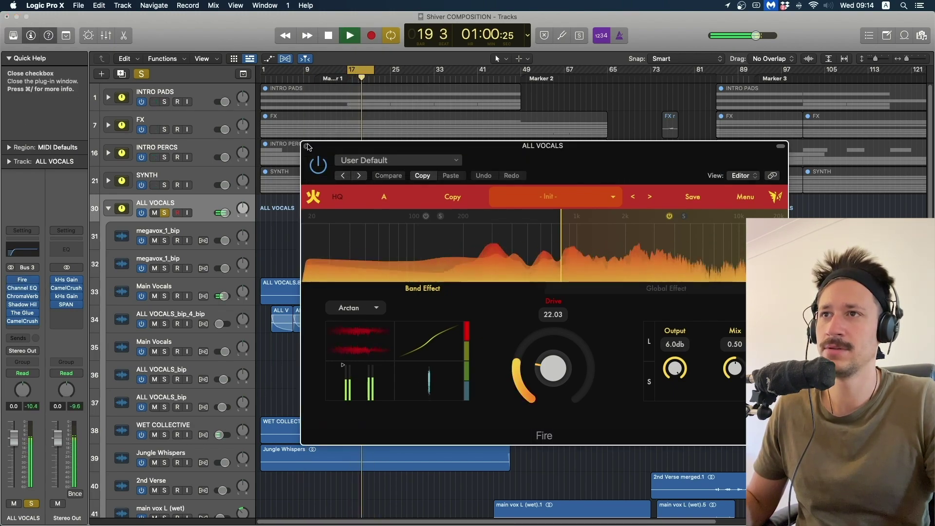
click(307, 147)
key(space)
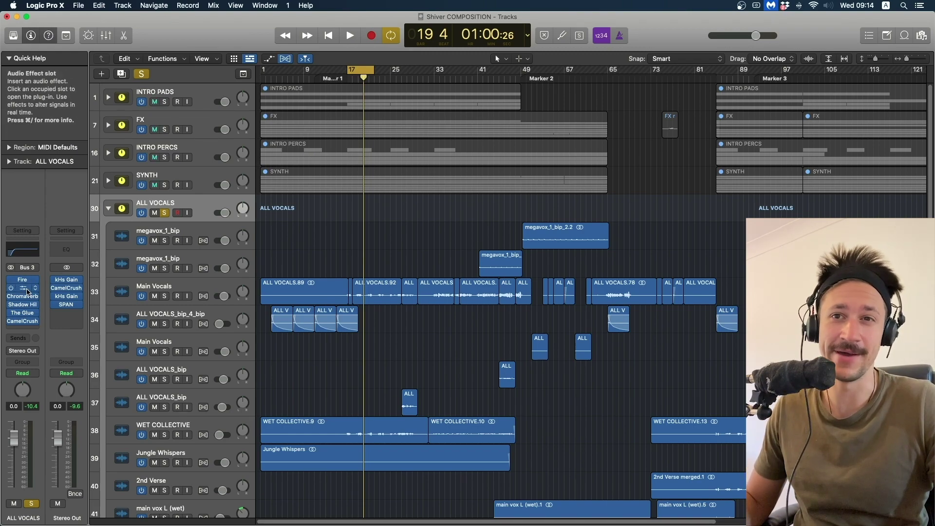
- Open Channel EQ on ALL VOCALS and try a broad band 4 boost of about 4.3 dB near 318 Hz during looped playback
click(28, 291)
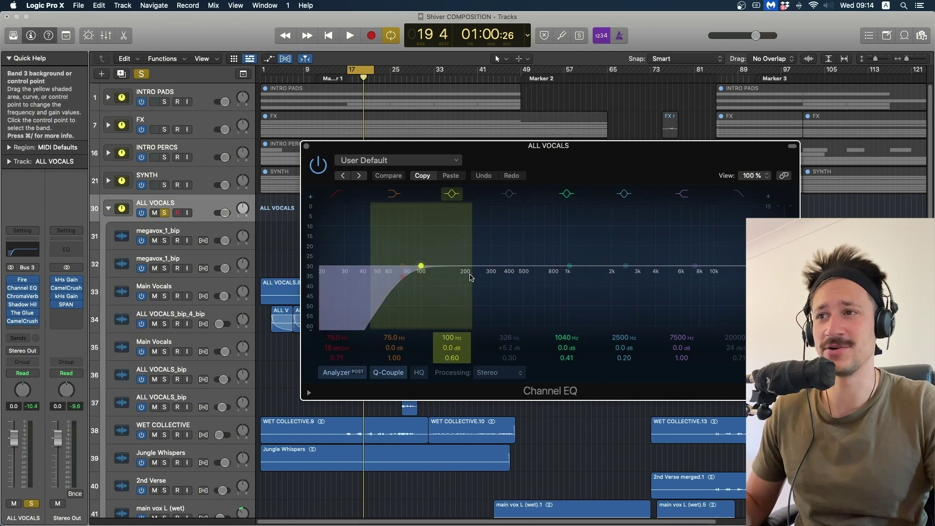
key(space)
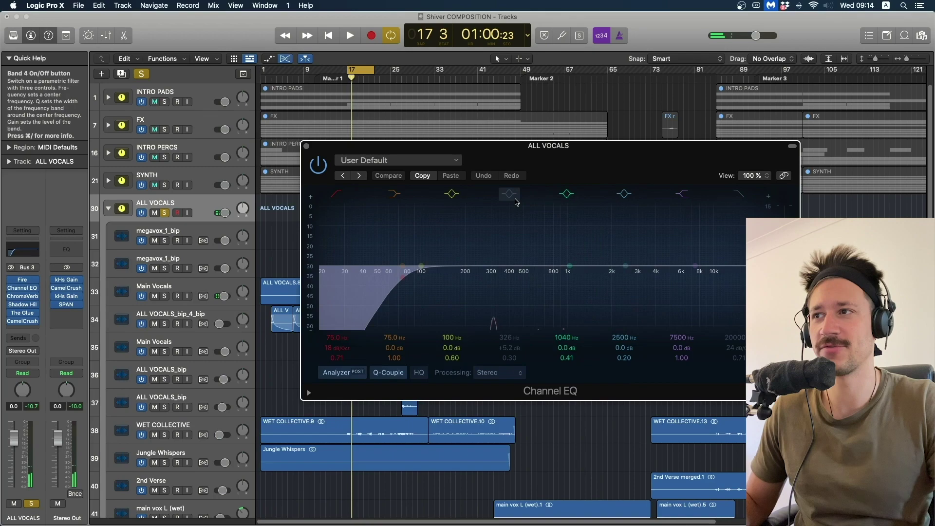
drag(496, 237, 499, 234)
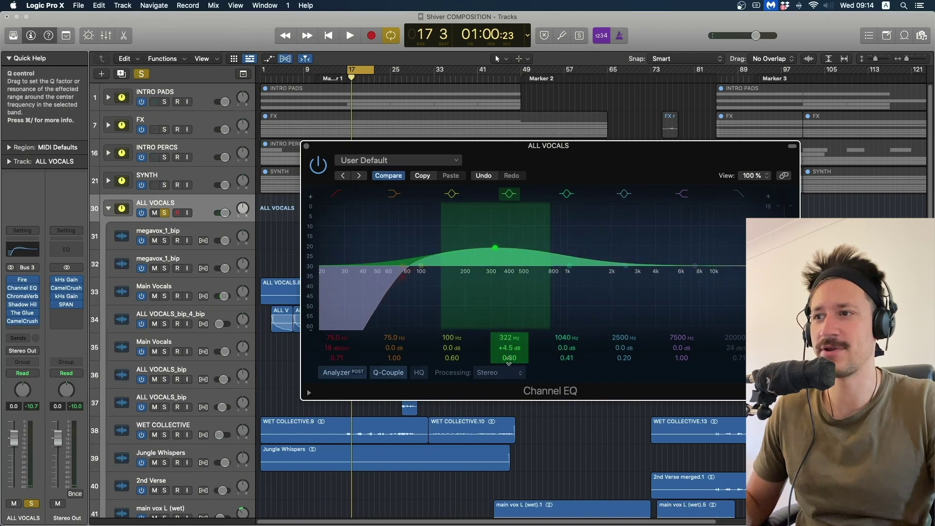
key(space)
drag(512, 260, 507, 261)
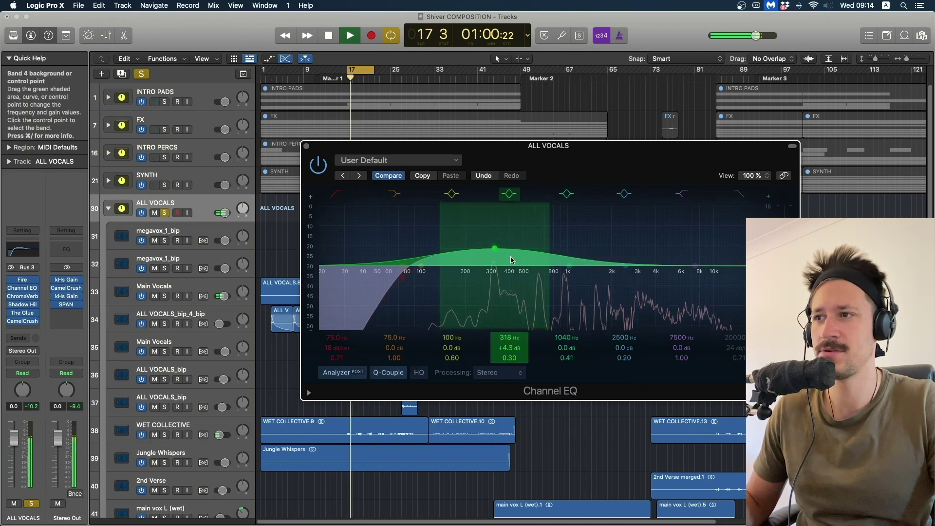
key(space)
- Narrow the band 4 boost to a Q of 1.70 and sweep it down to about 158 Hz at +2.7 dB while listening
drag(509, 358, 509, 336)
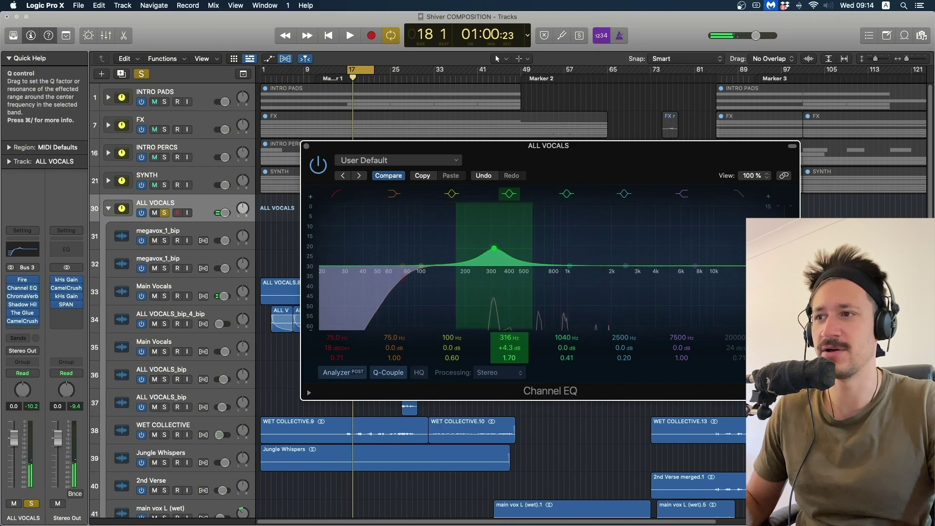
key(space)
key(space)
drag(524, 250, 479, 255)
key(space)
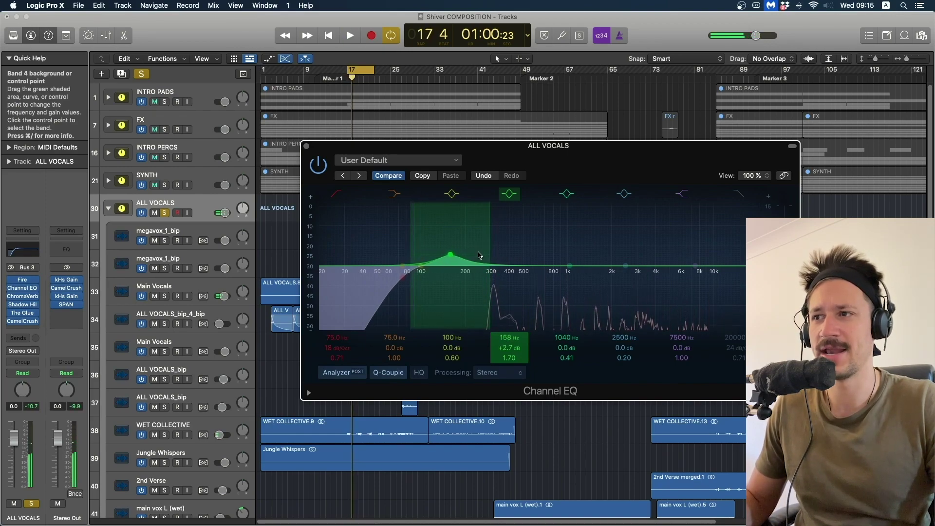
- Try the vocals with band 4 off and the low cut raised to 222 Hz, and undo the EQ changes
click(509, 193)
key(space)
drag(412, 295, 480, 287)
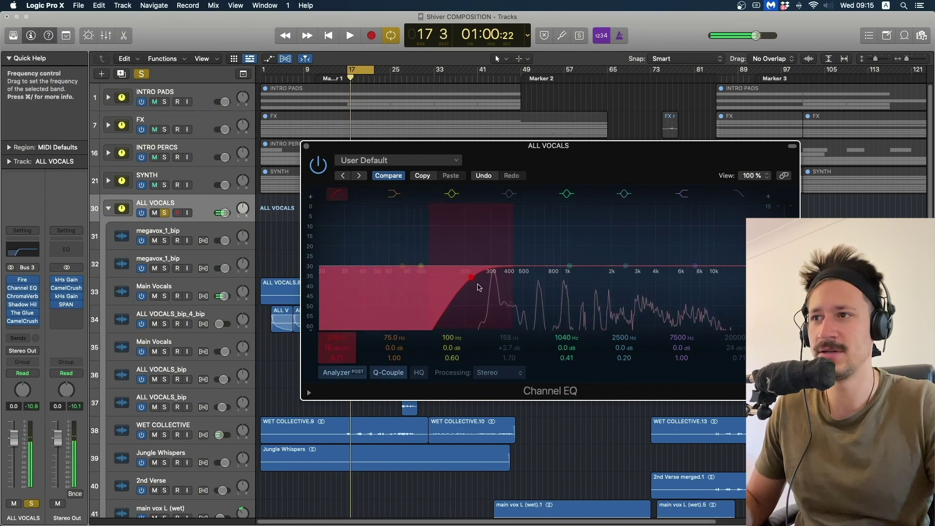
key(space)
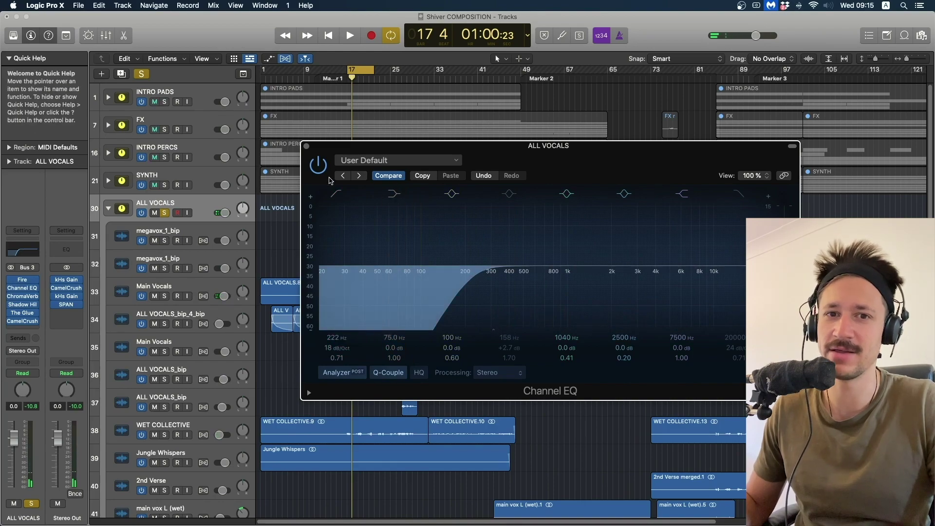
key(super+z)
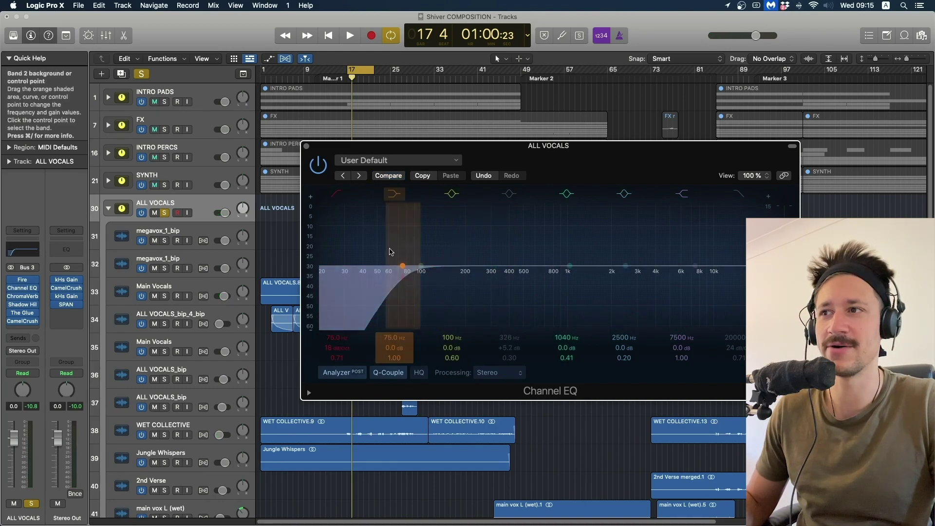
- Listen to the vocal loop through the Channel EQ's restored curve and close the EQ window
key(space)
key(space)
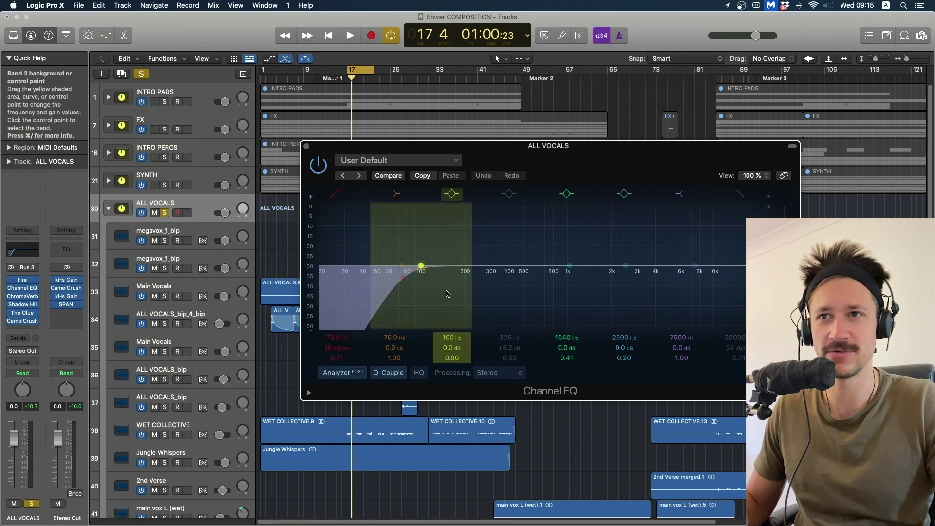
key(space)
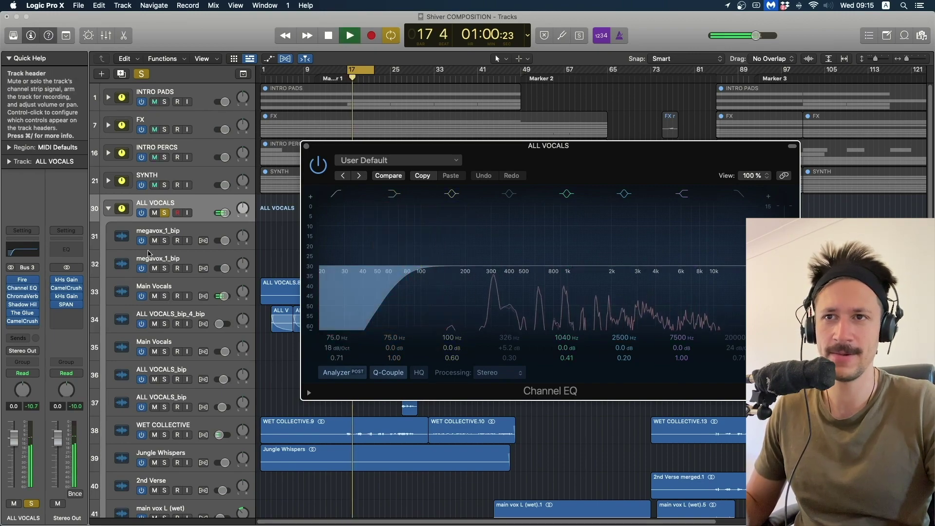
key(space)
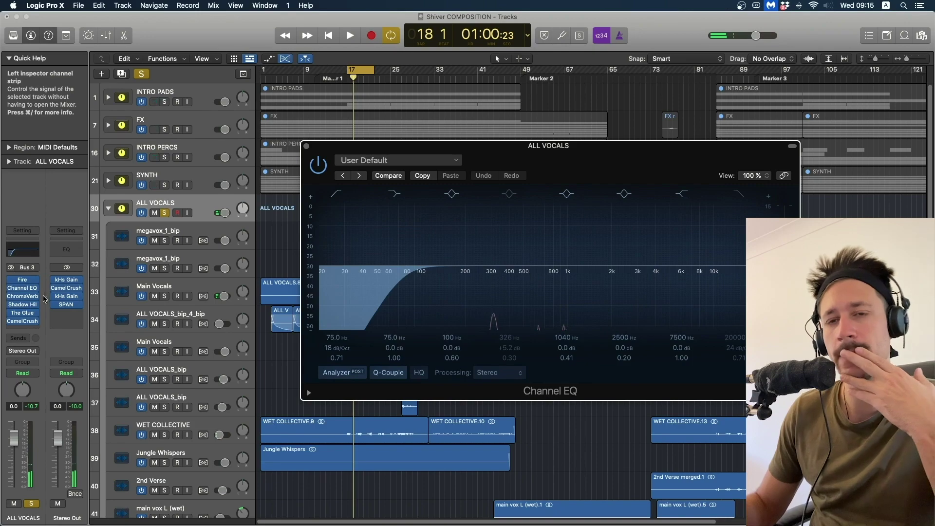
mouse_move(35, 305)
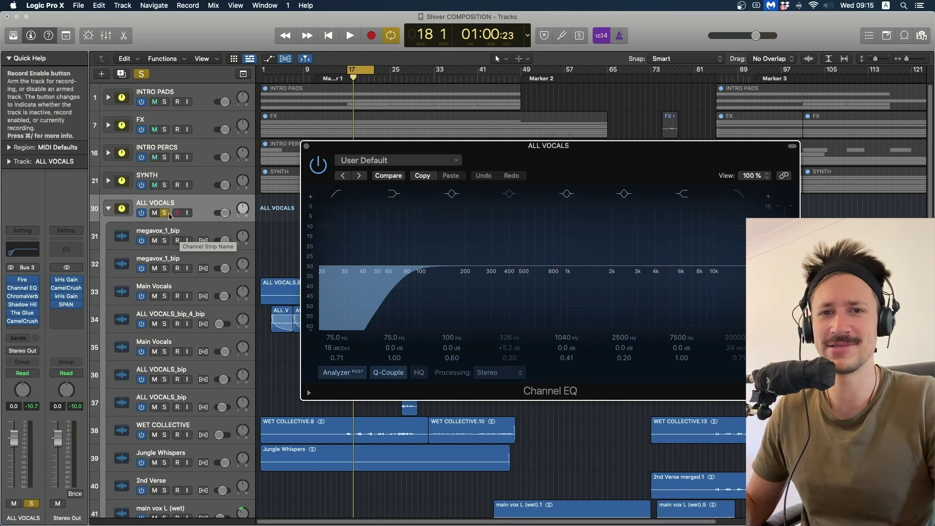
click(307, 147)
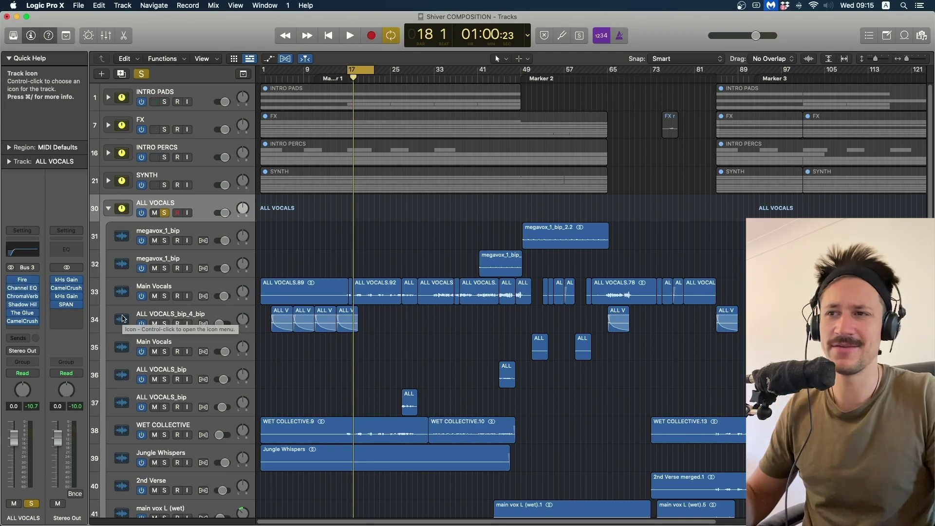
- Turn off the cycle, play the soloed vocals from bar 25, and look over the remaining vocal tracks in the stack
click(361, 73)
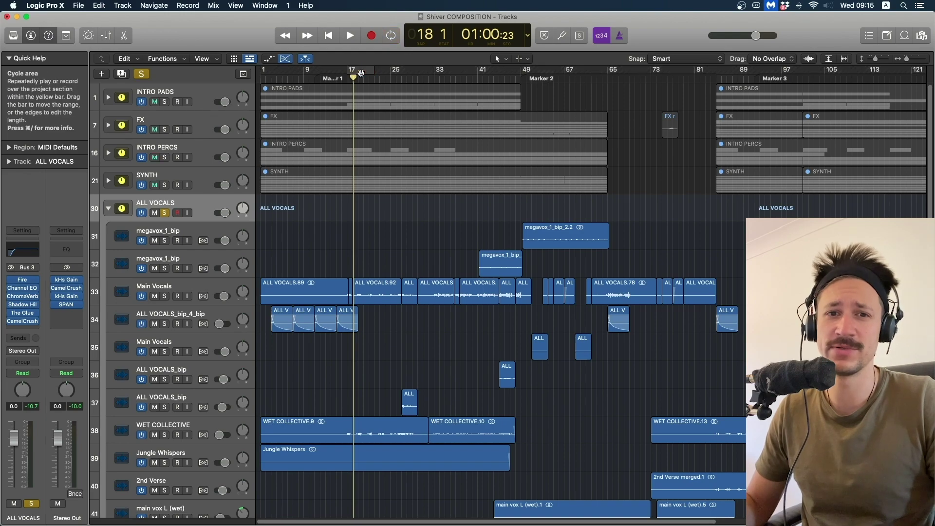
double_click(389, 78)
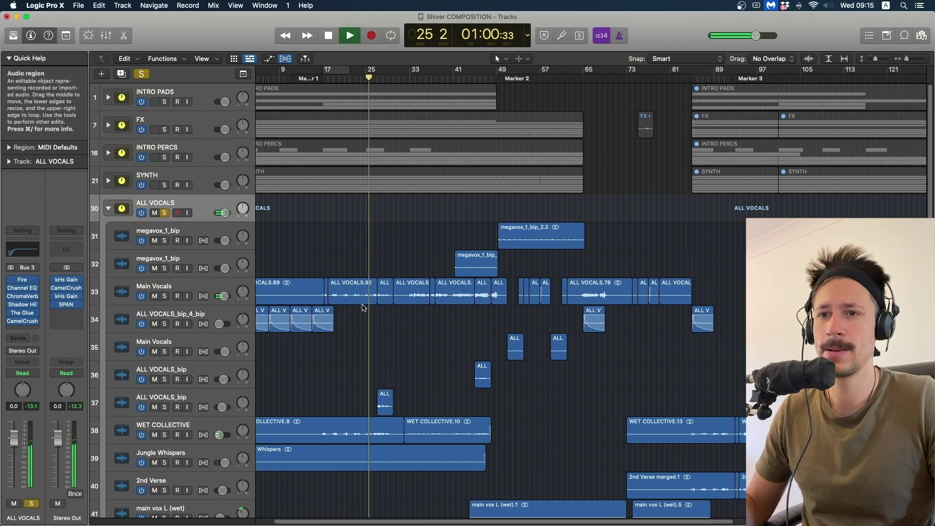
key(space)
scroll(362, 308, down, 3)
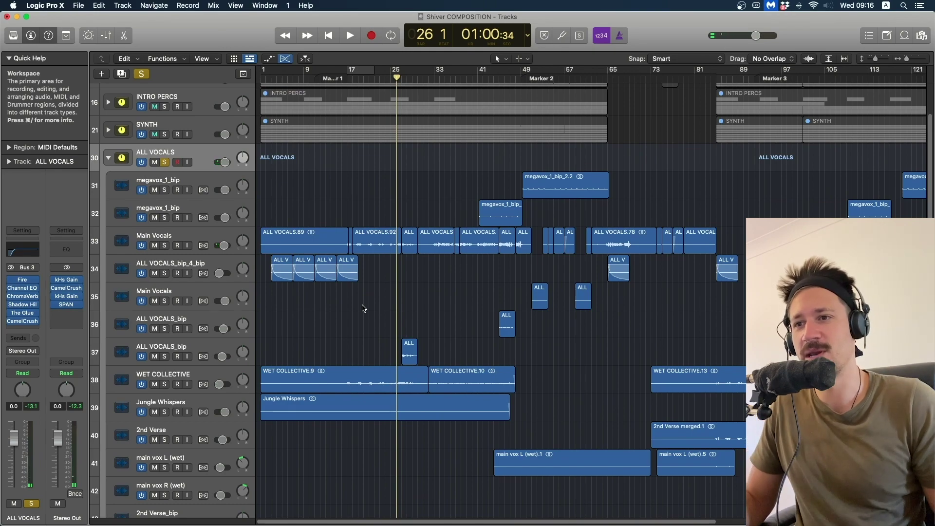
scroll(359, 307, down, 1)
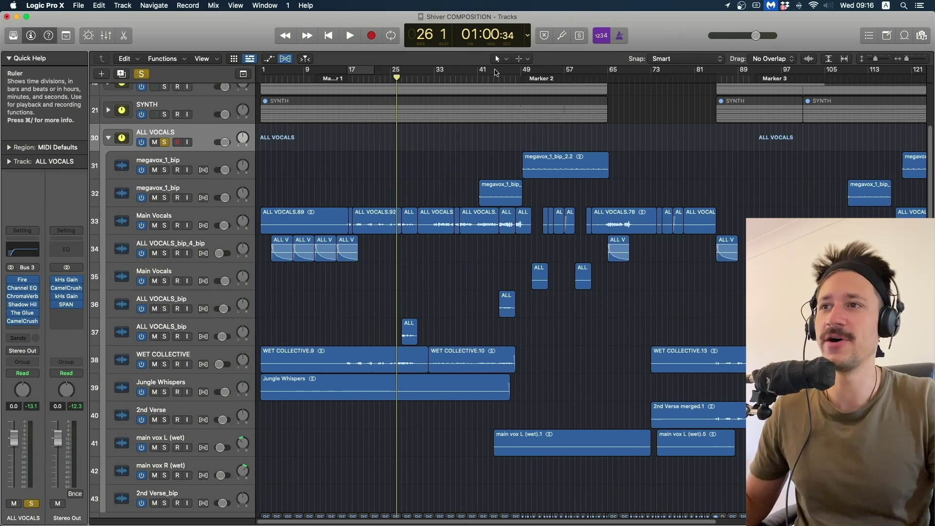
- Play the soloed vocals from around bar 21 and select the Main Vocals track to view its channel strip
click(344, 85)
click(368, 80)
key(space)
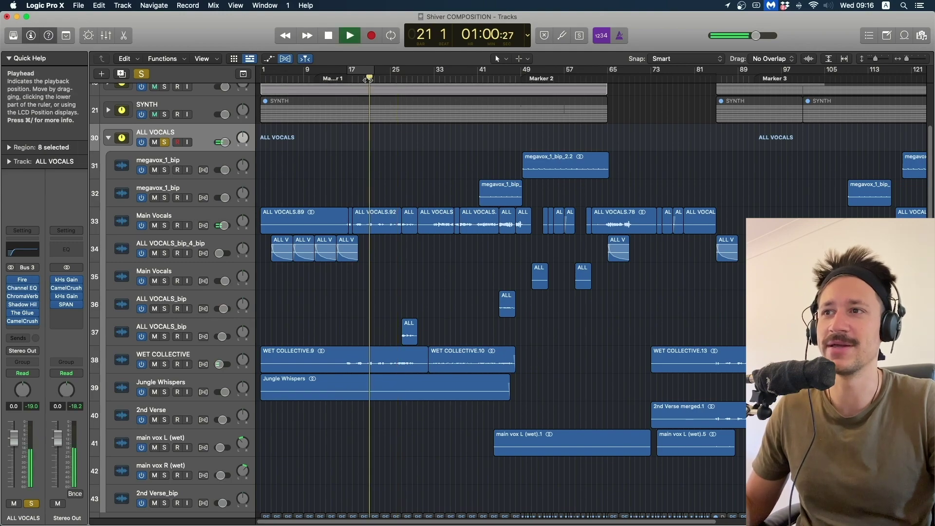
click(175, 226)
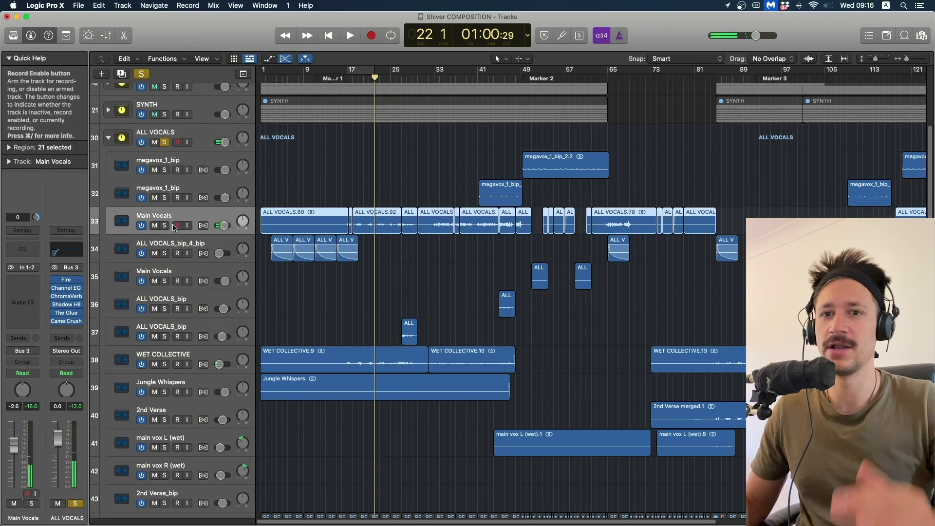
click(366, 86)
key(space)
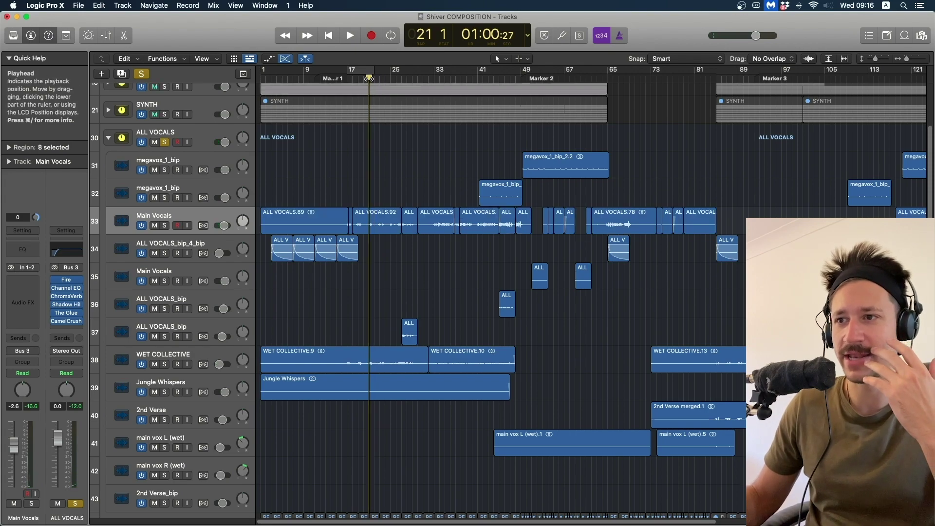
- Solo the WET COLLECTIVE track, play it from around bar 21, and select it to view its channel strip
click(165, 365)
key(space)
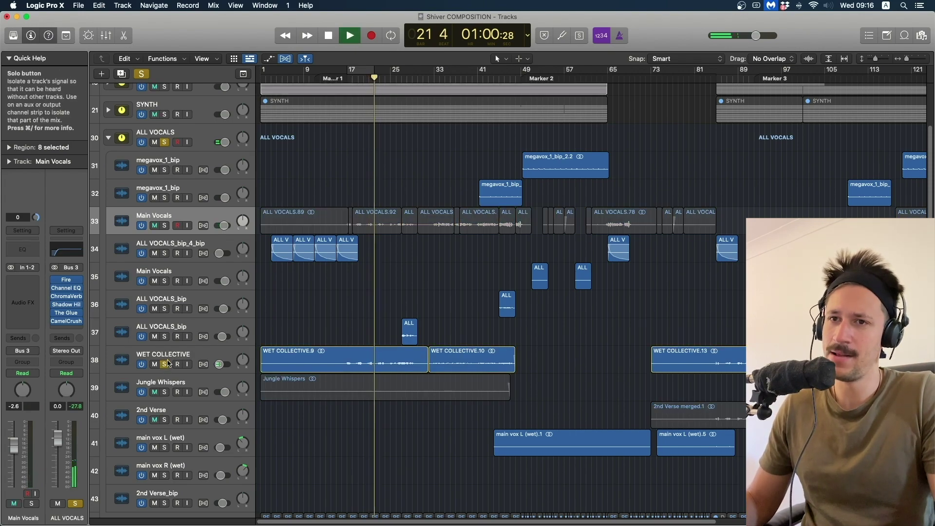
key(space)
click(168, 357)
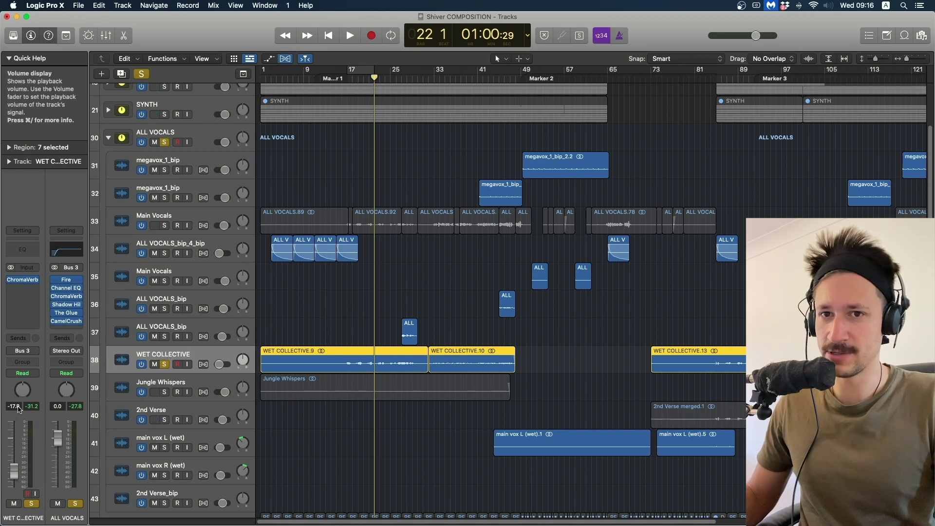
key(space)
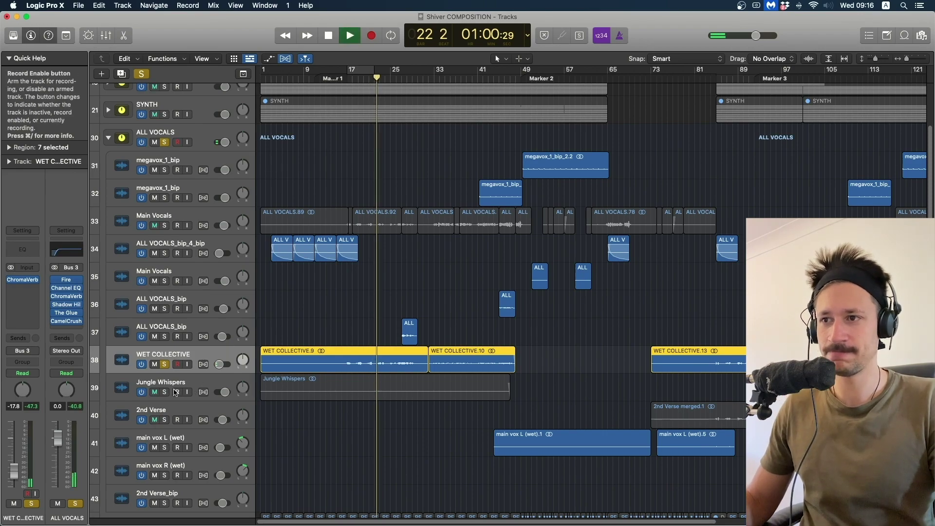
- Switch the solo from WET COLLECTIVE to Jungle Whispers, listen to it, and select it to view its channel strip
click(165, 393)
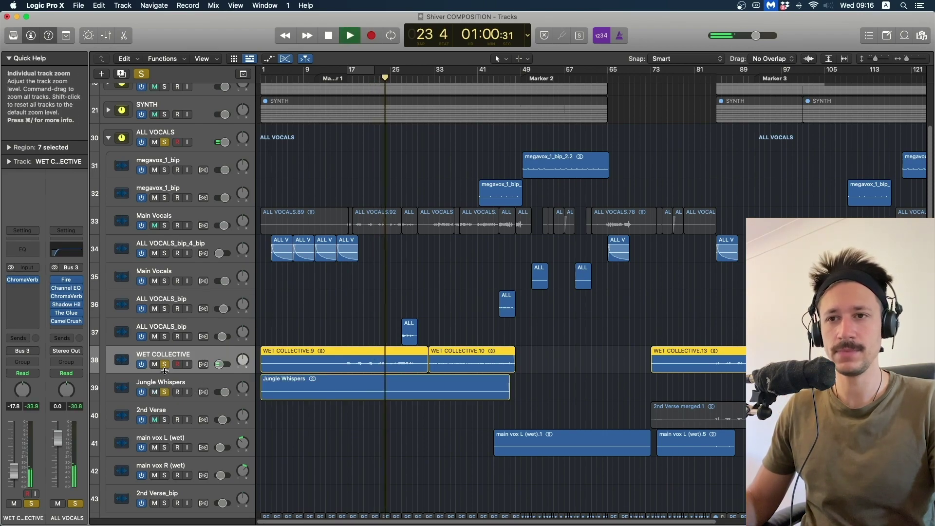
click(171, 383)
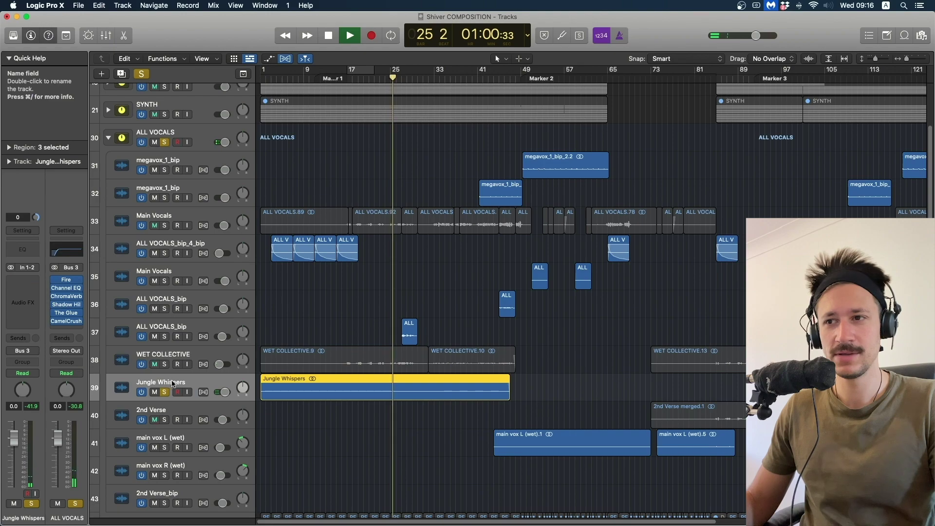
key(space)
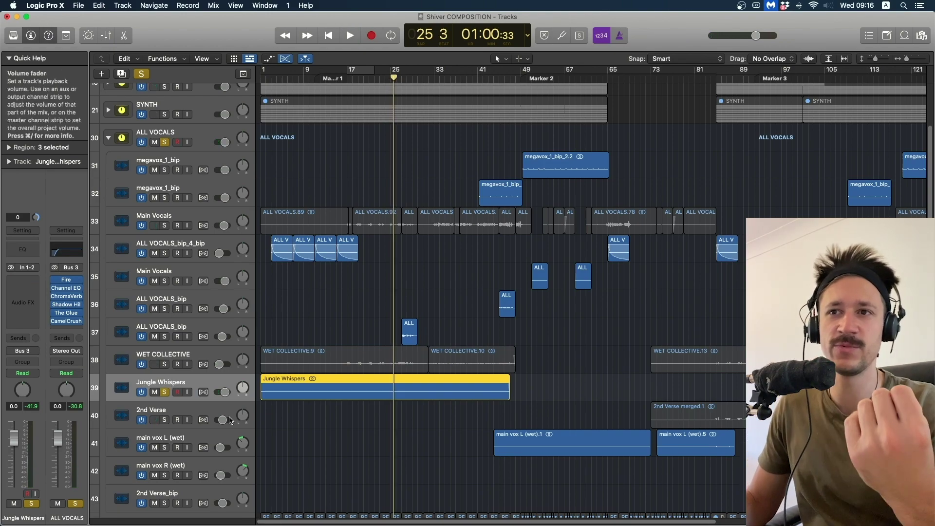
- Loop bars 3 to 9 and play them with only the ALL VOCALS_bip_4_bip track soloed
click(277, 78)
click(271, 78)
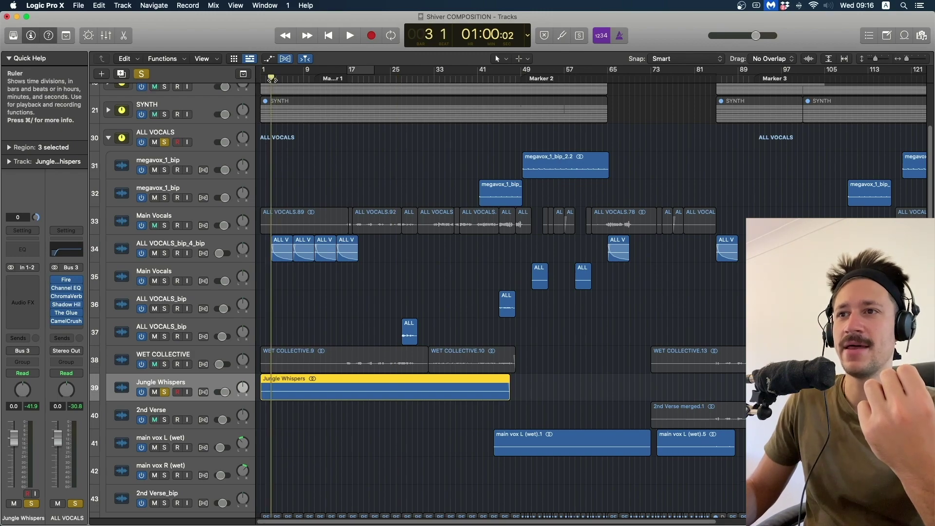
drag(271, 71, 301, 80)
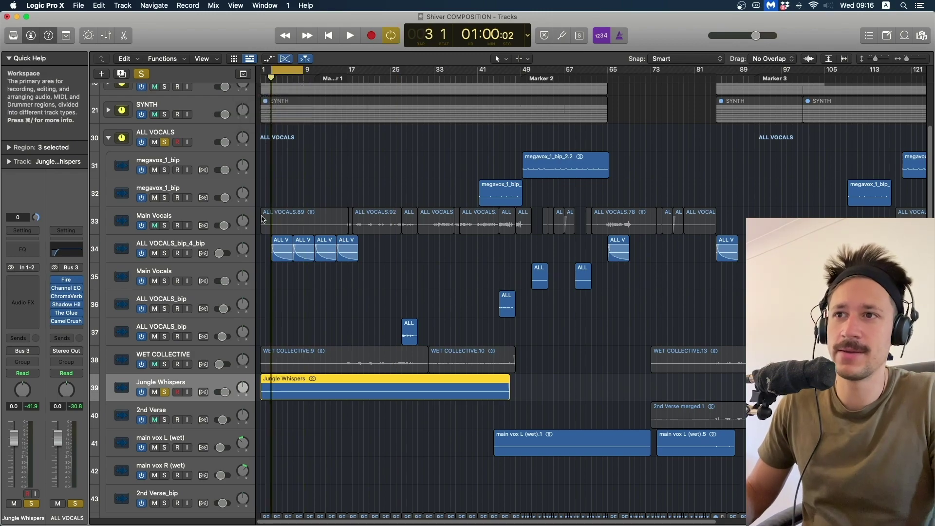
key(space)
click(164, 142)
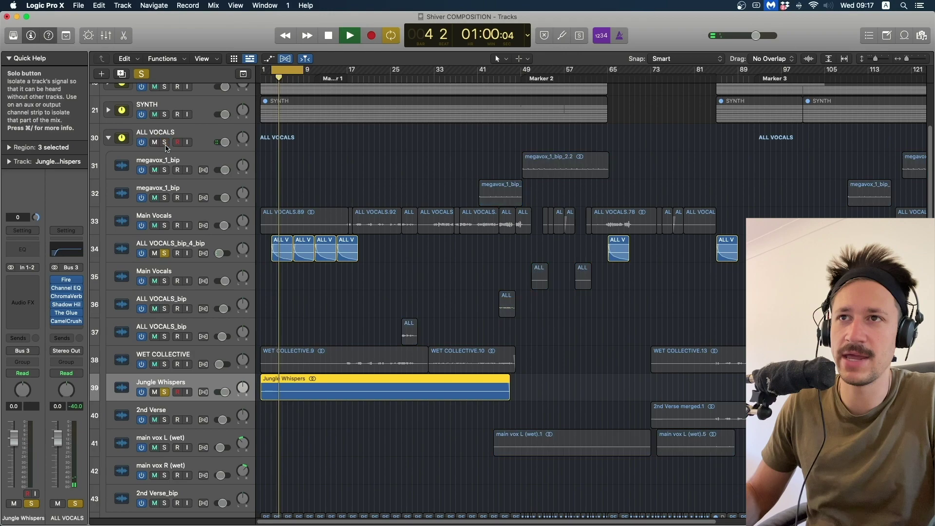
click(165, 392)
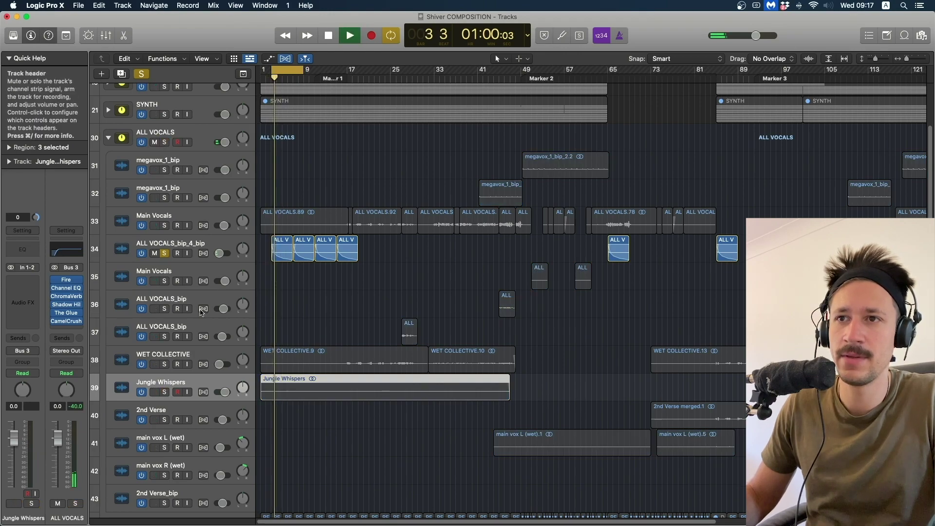
key(space)
- Select the ALL VOCALS_bip_4_bip track to view its channel strip and play its soloed loop again
click(213, 247)
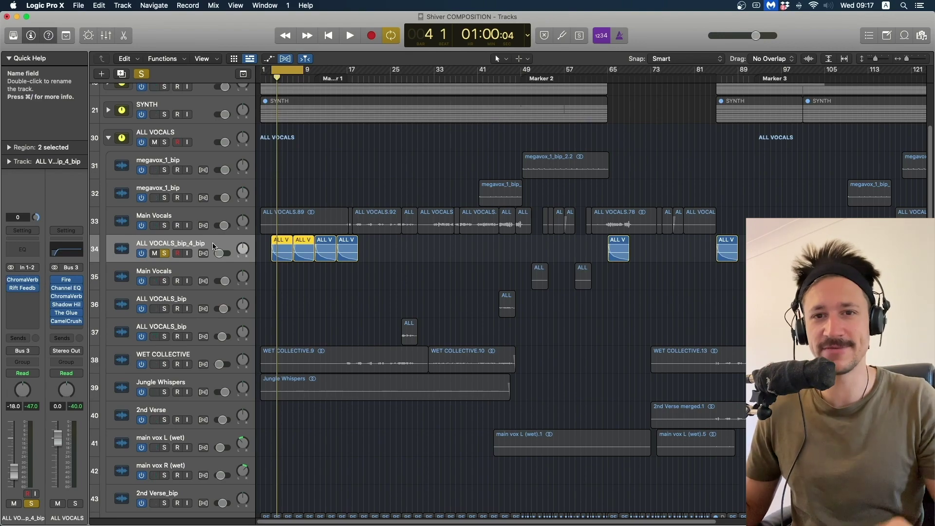
key(space)
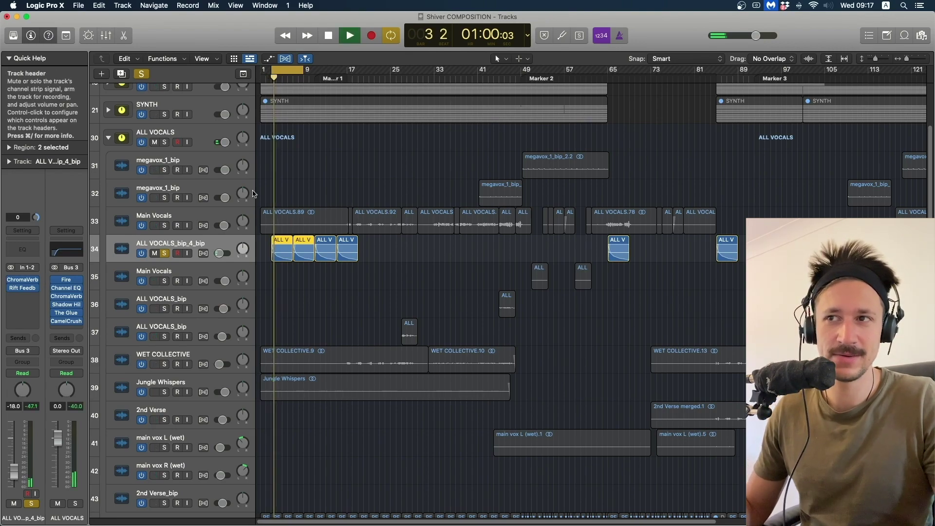
key(space)
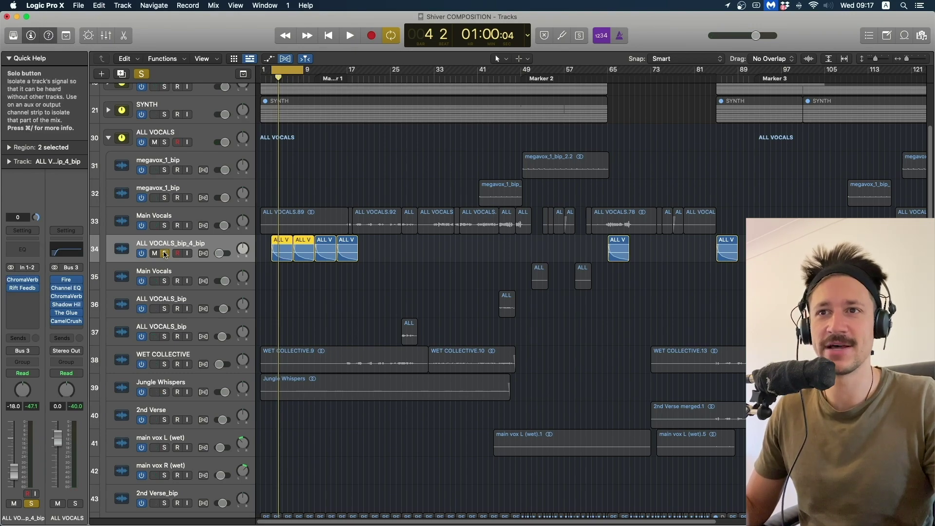
- Turn off the solo, play the full mix from bar 3, and move the cycle to bars 27 to 31 to hear that section
key(s)
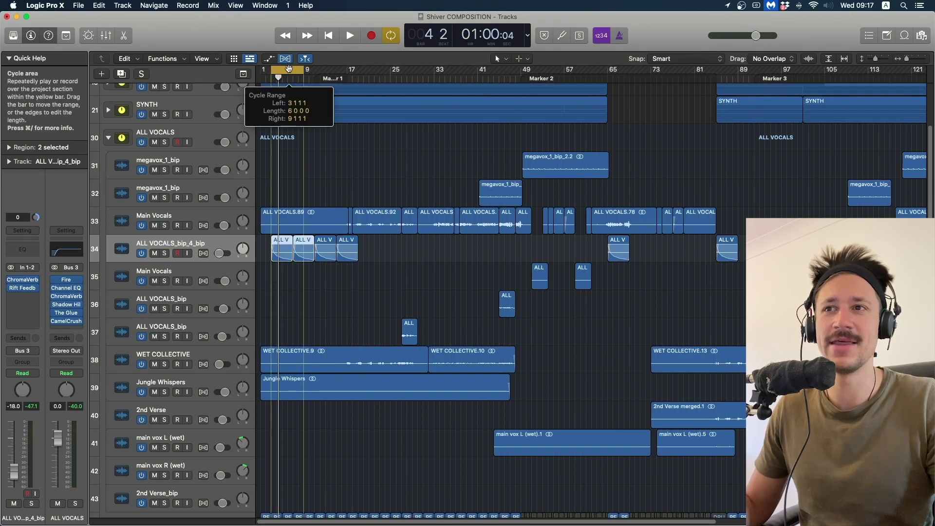
key(space)
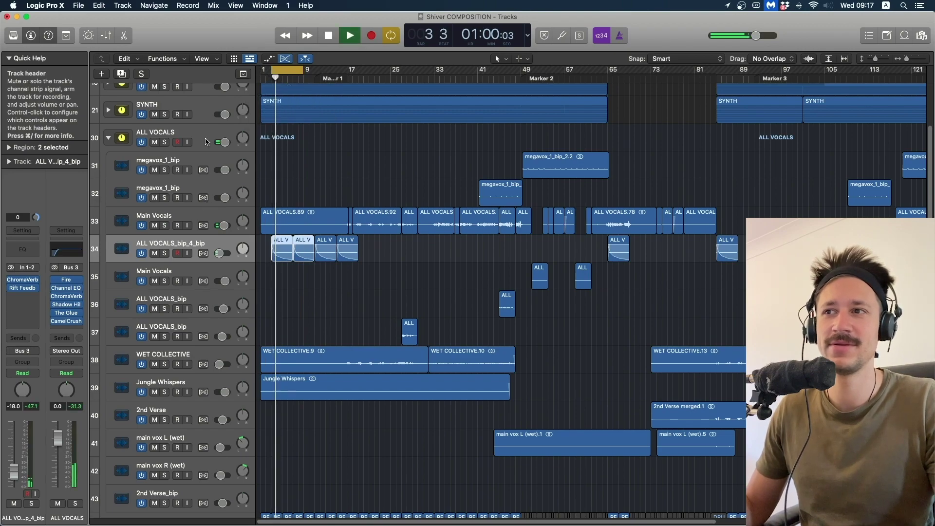
drag(277, 77, 424, 77)
key(space)
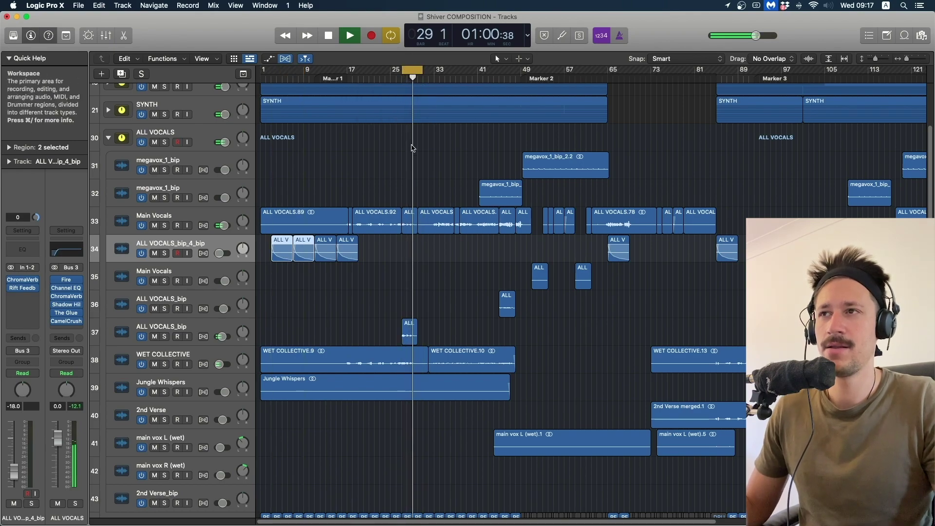
- Solo the ALL VOCALS_bip track 37, play its region at bar 27, and select the track to view its channel strip
scroll(411, 148, right, 2)
key(space)
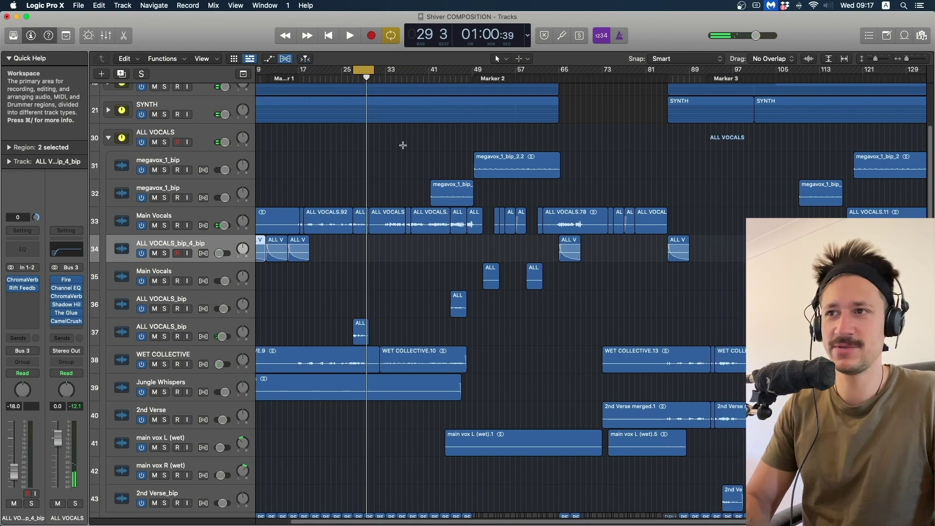
key(super+Right)
key(super+Right)
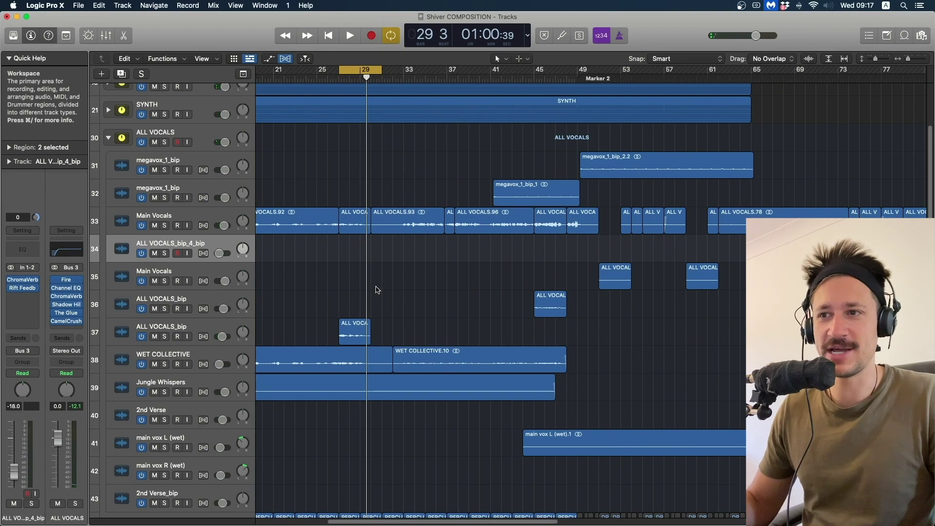
click(165, 335)
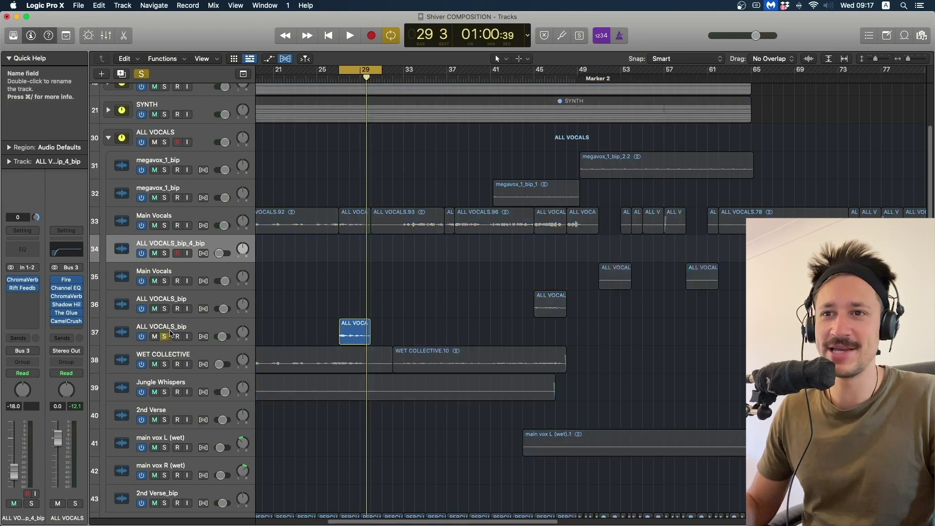
key(space)
click(174, 331)
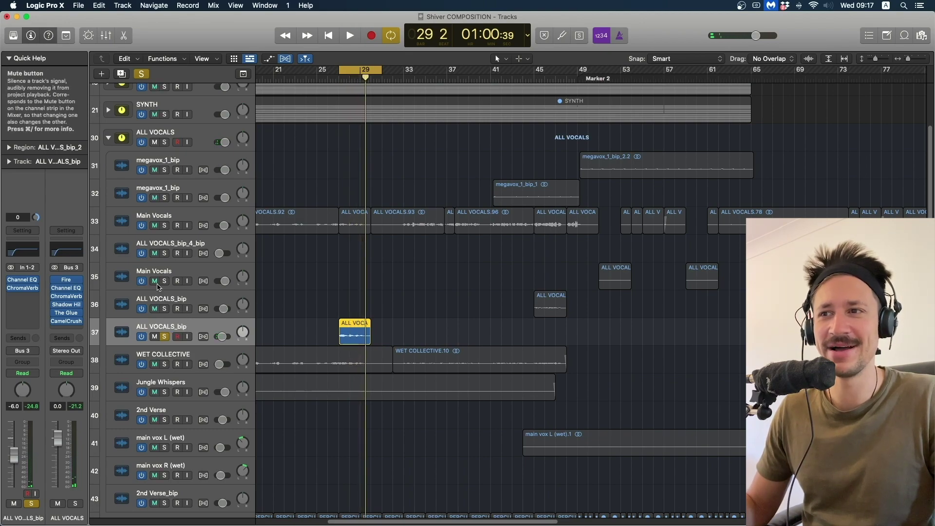
- Listen repeatedly to the soloed ALL VOCALS_bip region on track 37 within the cycle
click(370, 301)
click(362, 325)
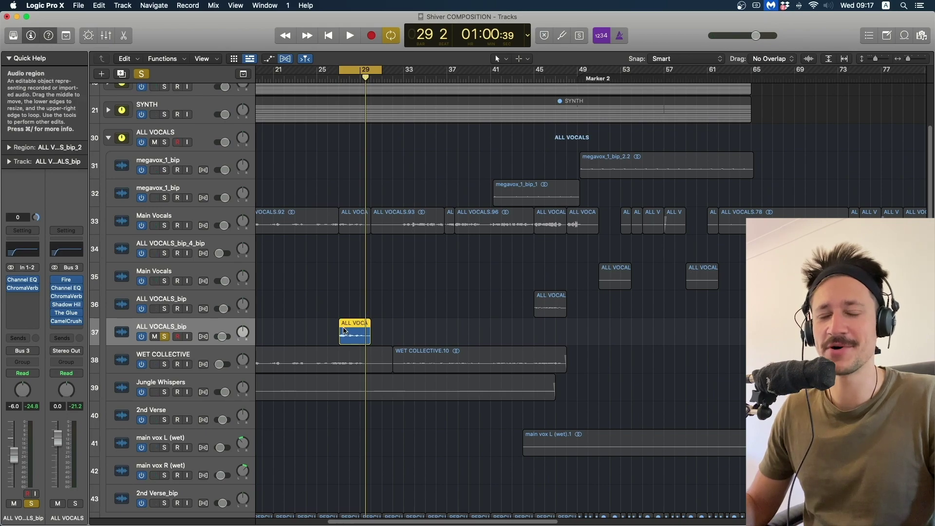
key(space)
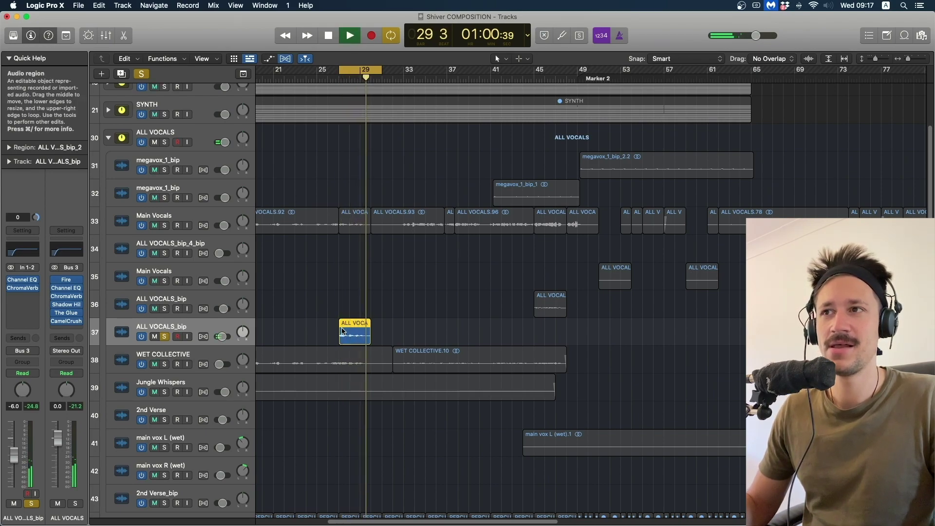
key(space)
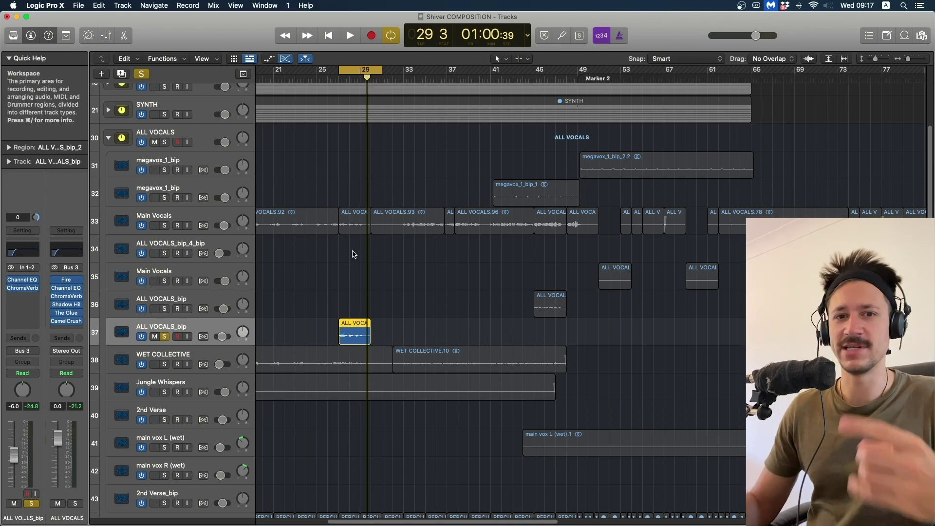
key(space)
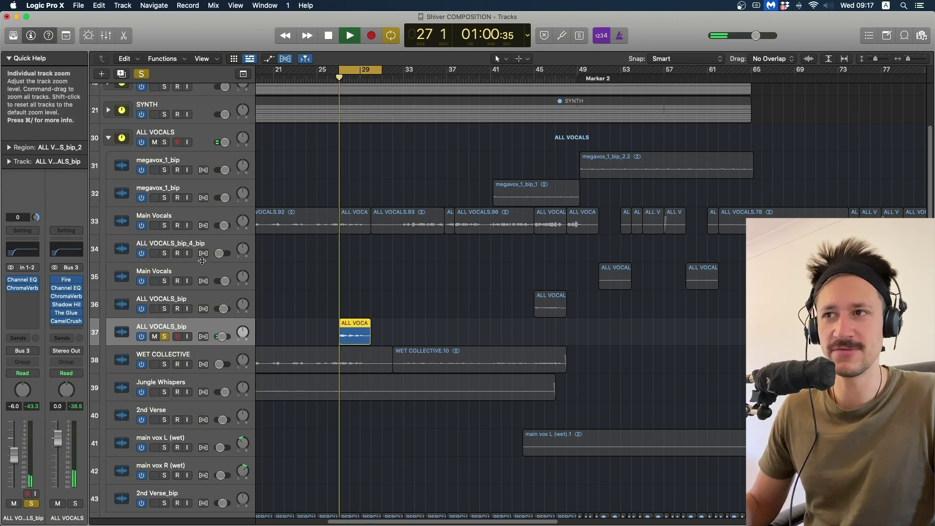
key(space)
- Compare the soloed Main Vocals without and with the ALL VOCALS_bip track 37 by toggling that track's solo
click(164, 225)
click(165, 337)
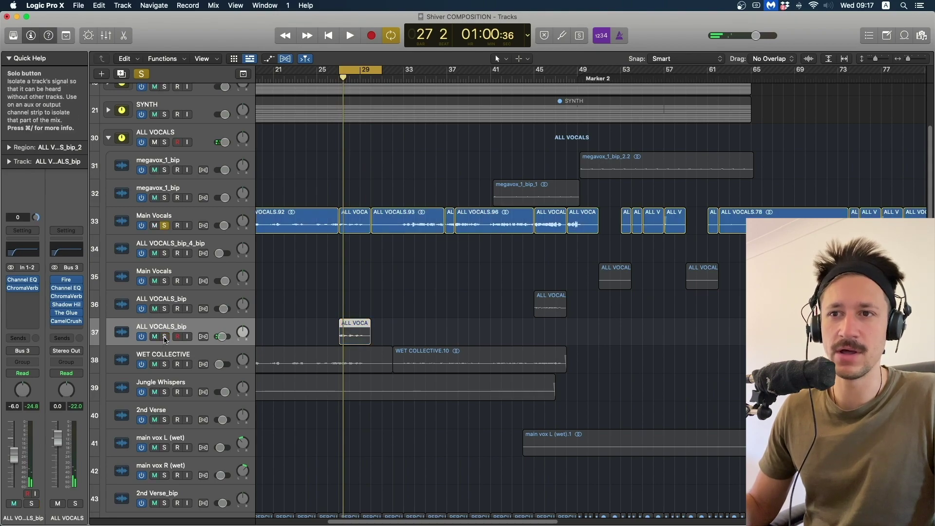
key(space)
click(164, 337)
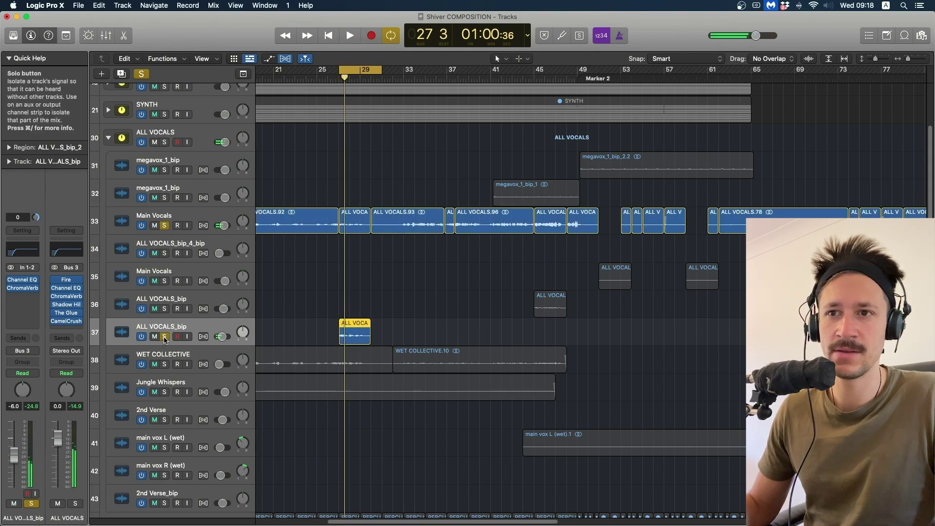
key(space)
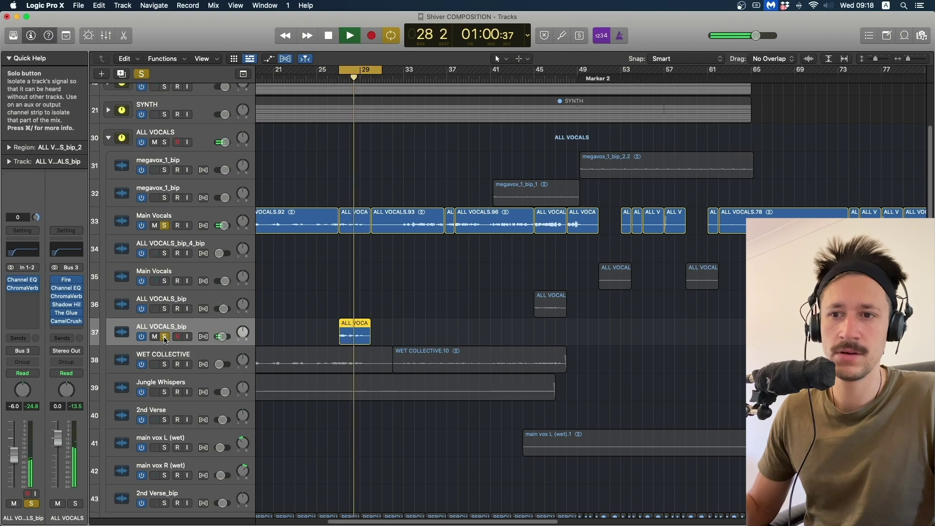
key(space)
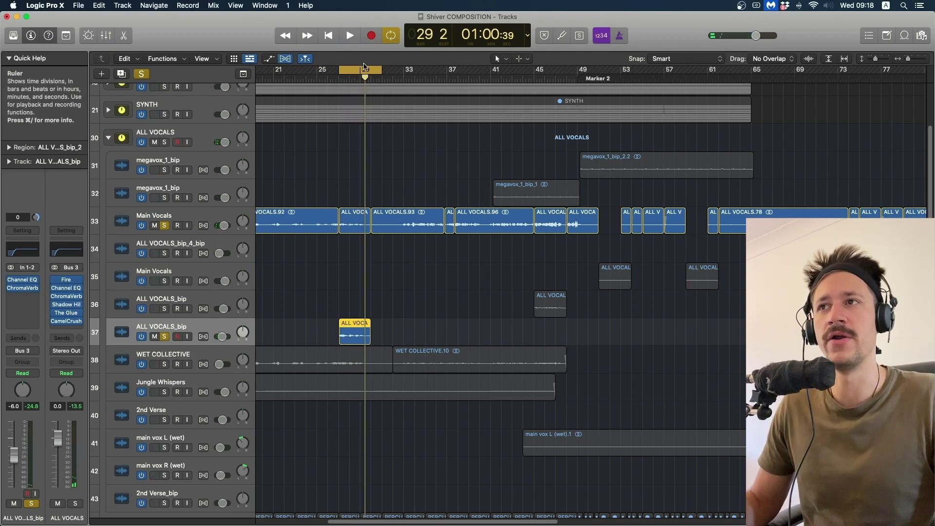
- Replace the cycle with one starting at bar 45 and play the soloed Main Vocals there
click(364, 68)
scroll(431, 234, down, 1)
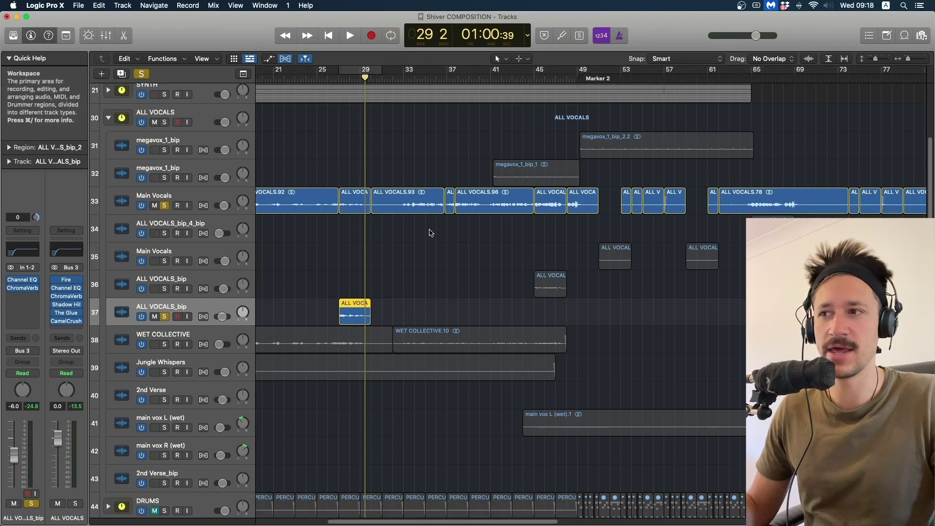
scroll(429, 227, right, 5)
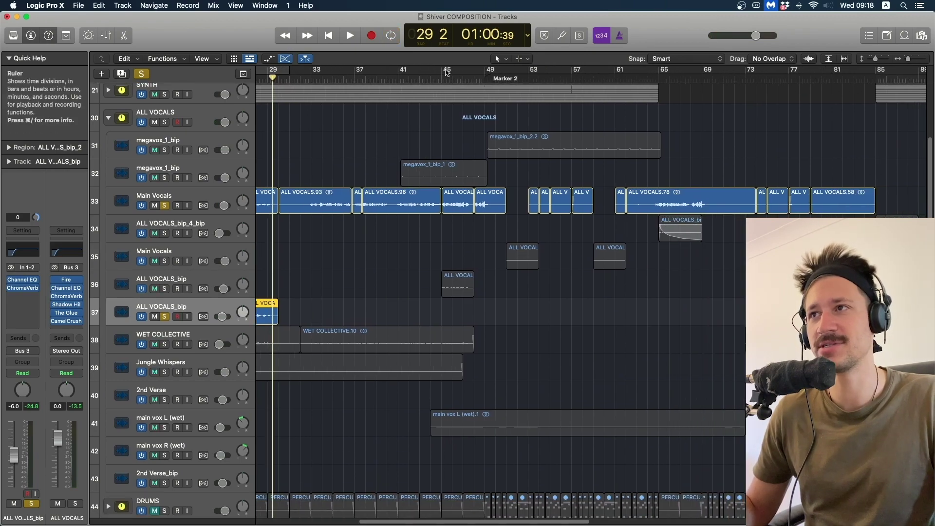
drag(447, 72, 491, 73)
key(space)
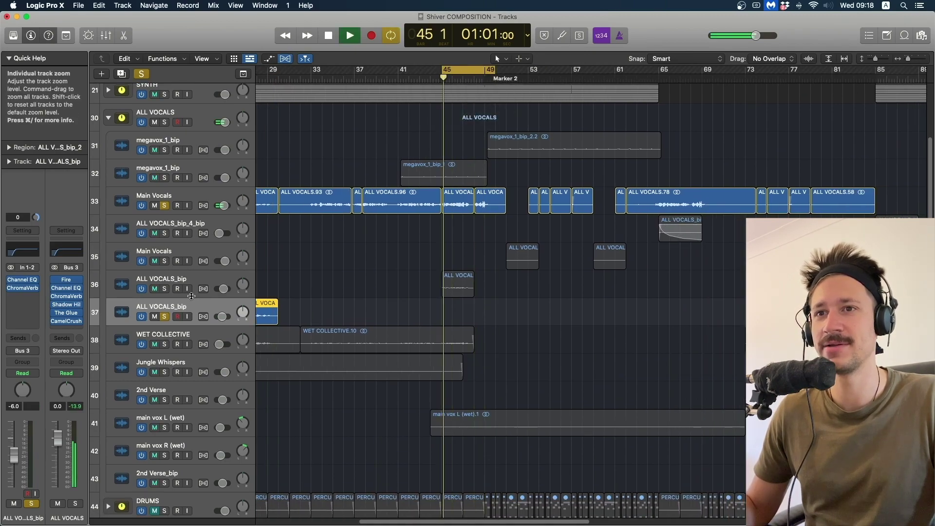
- Move the solo to the ALL VOCALS_bip track 36 alone, listen to its region at bar 45, and view its channel strip
click(166, 290)
click(164, 317)
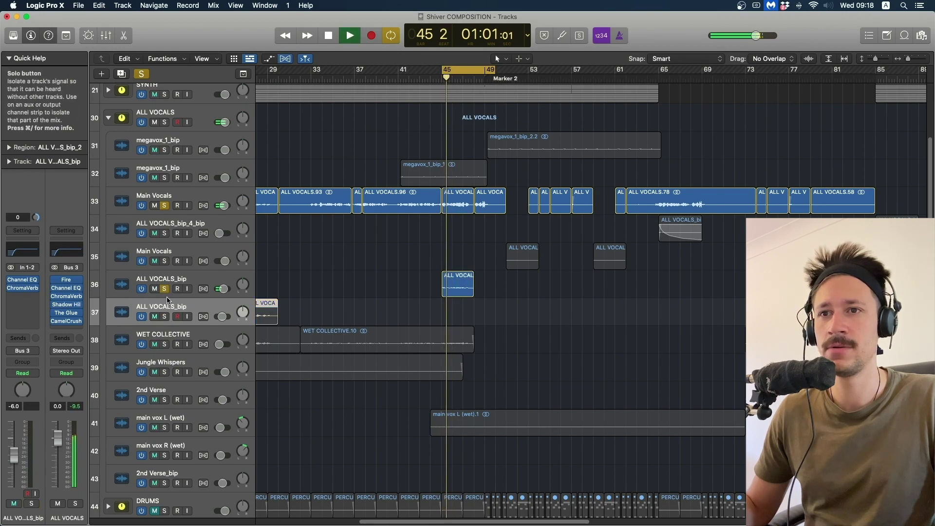
click(164, 206)
click(182, 277)
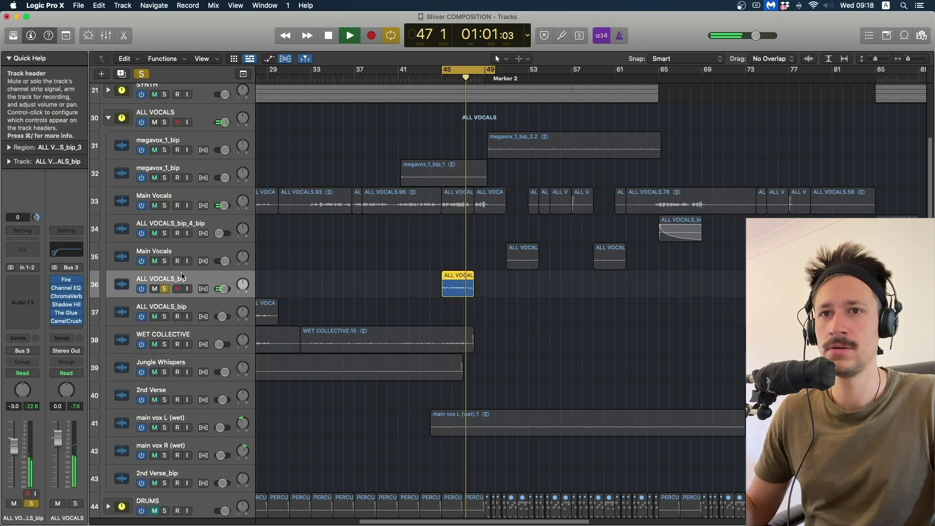
key(space)
scroll(423, 249, right, 2)
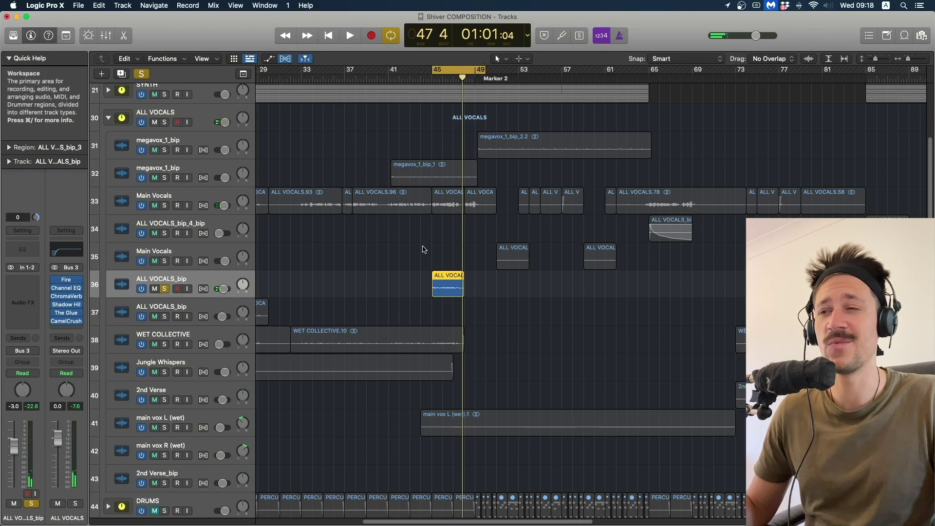
scroll(423, 250, right, 3)
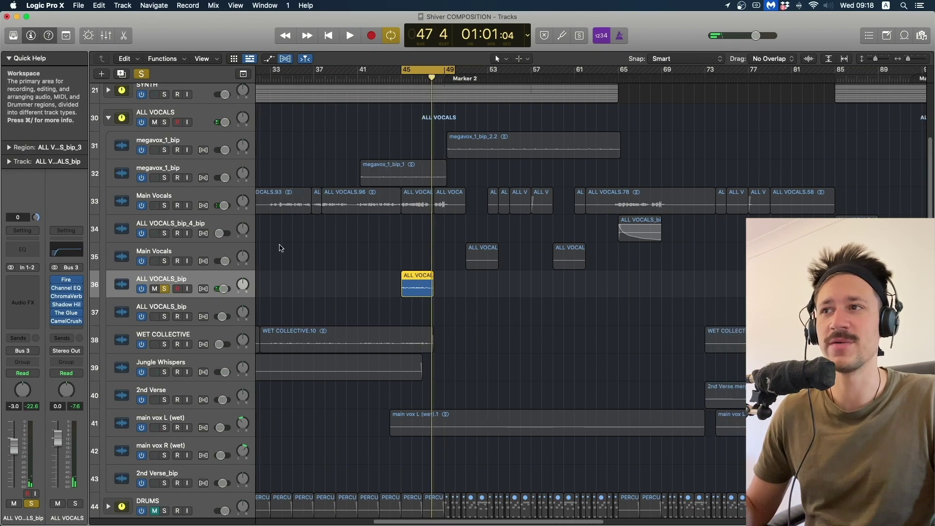
- Move the solo from the ALL VOCALS_bip track 36 to the megavox_1_bip track 32 and listen to it
click(164, 178)
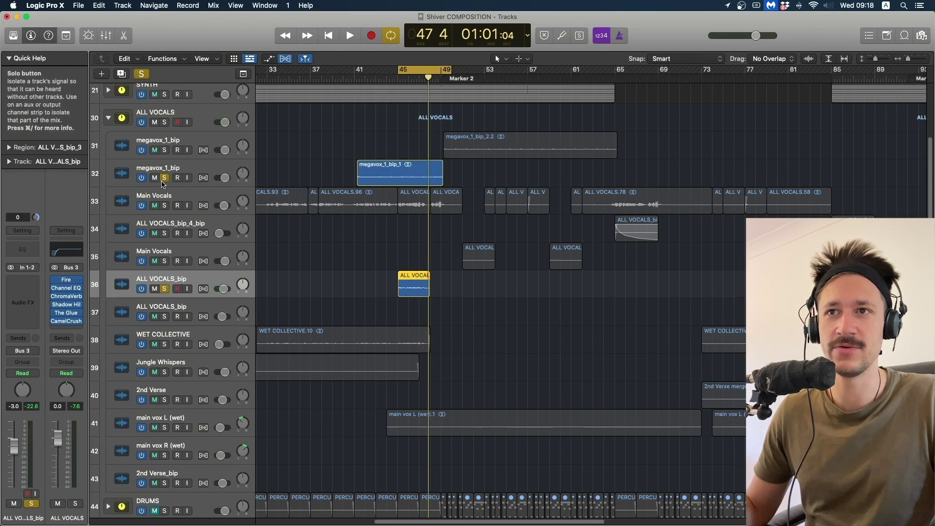
click(166, 289)
key(space)
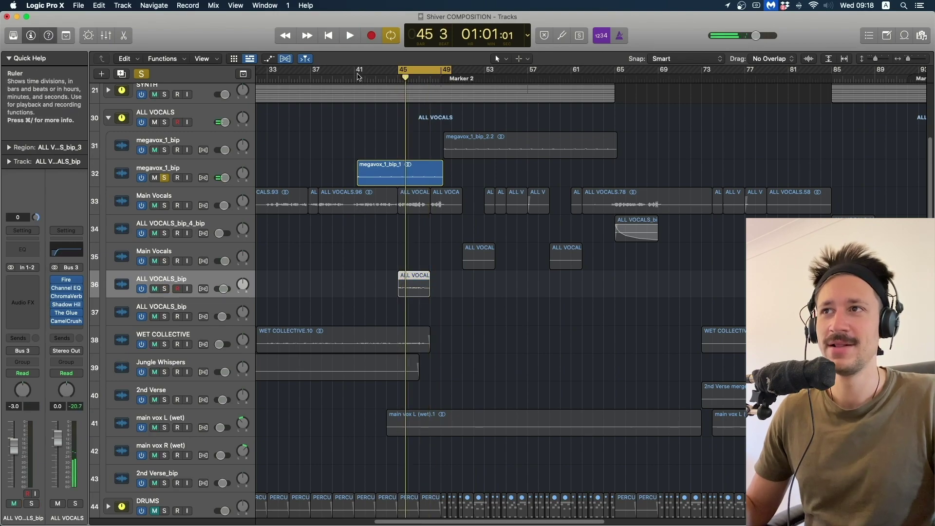
- Set a cycle starting at bar 41 over the megavox_1_bip_1 region on track 32 and listen to the soloed region twice
drag(358, 71, 458, 71)
scroll(408, 263, right, 1)
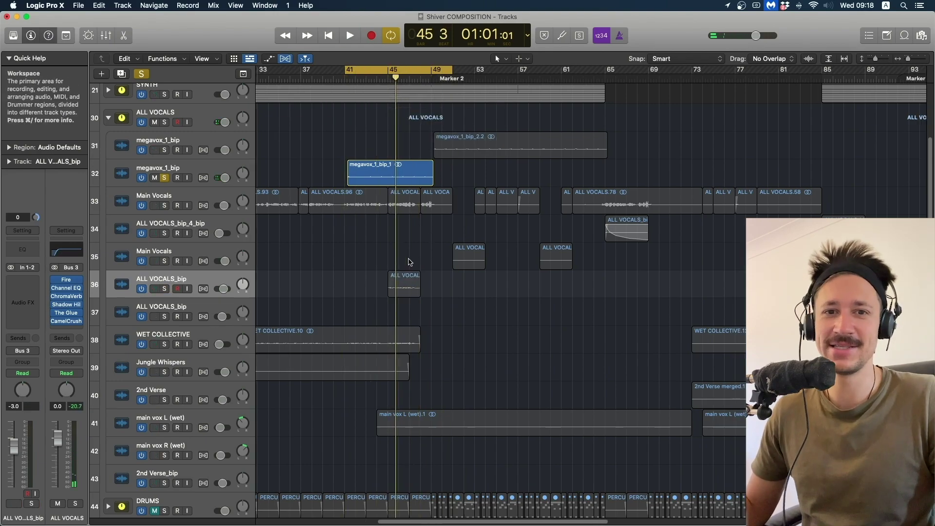
scroll(413, 261, right, 2)
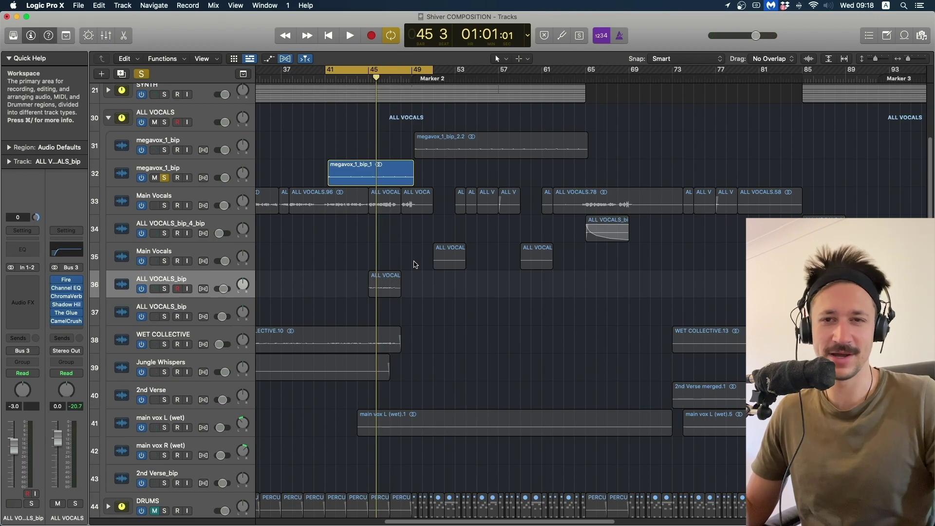
key(space)
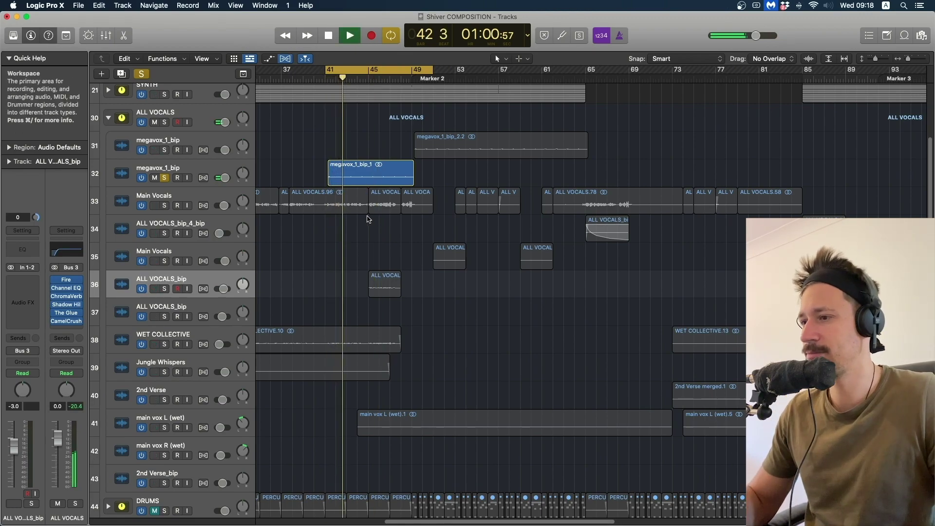
key(space)
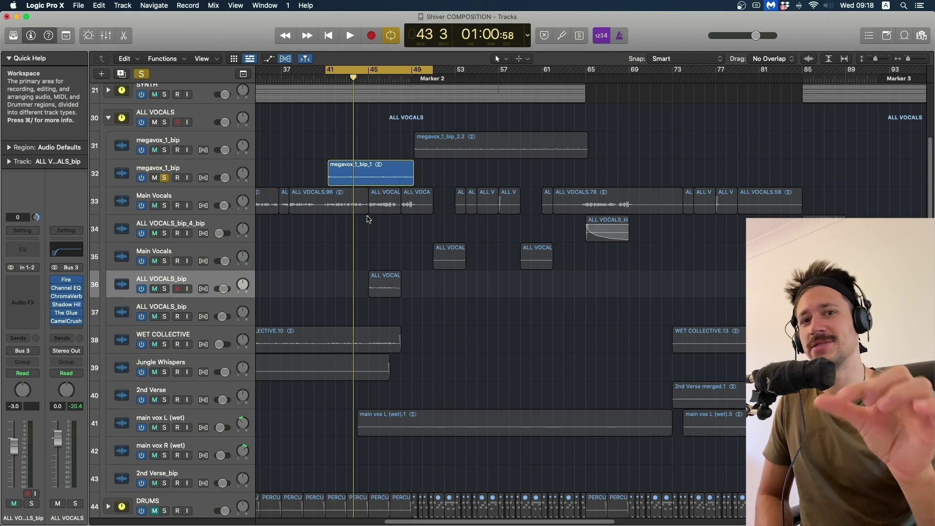
key(space)
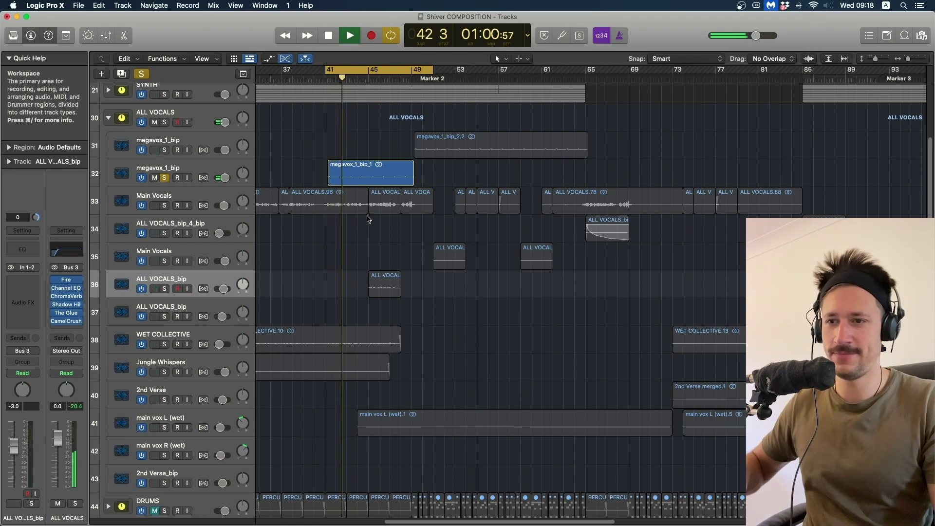
key(space)
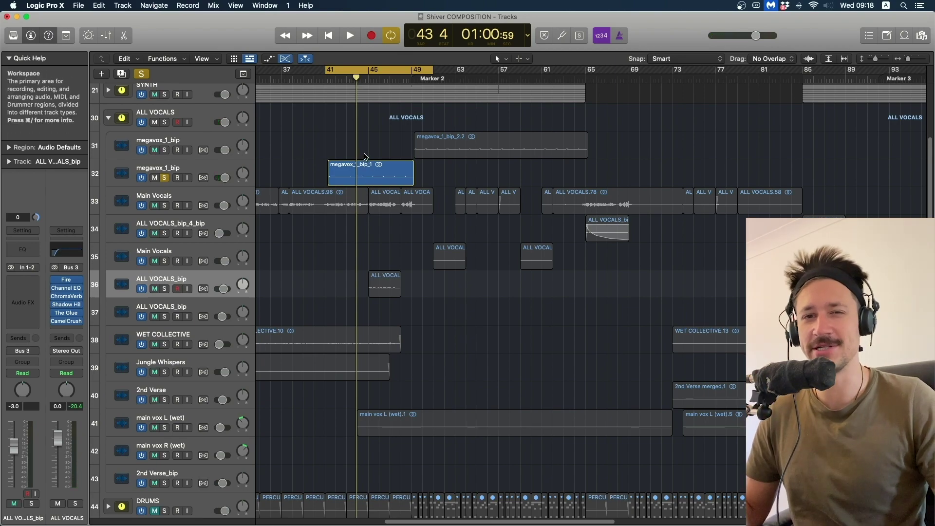
- Turn off the cycle and briefly play the soloed megavox_1_bip track 32 from bar 45
scroll(369, 153, right, 2)
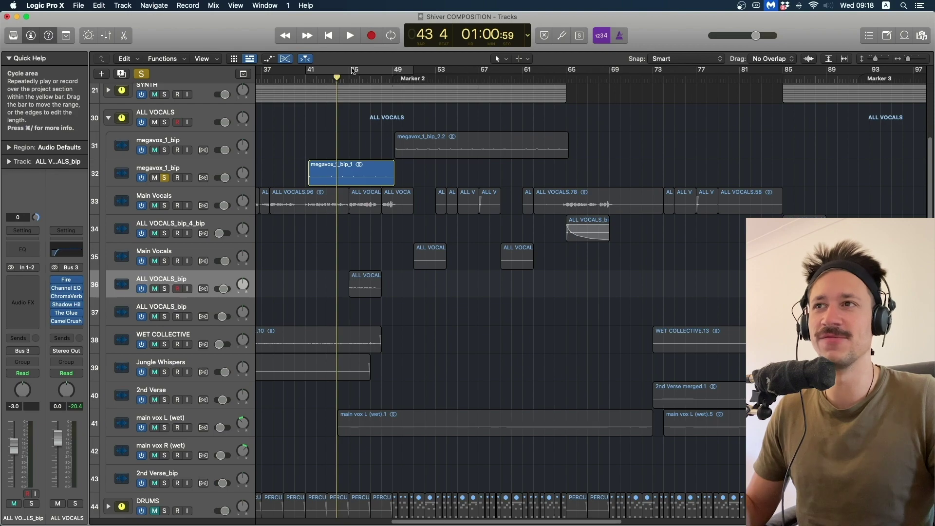
click(350, 77)
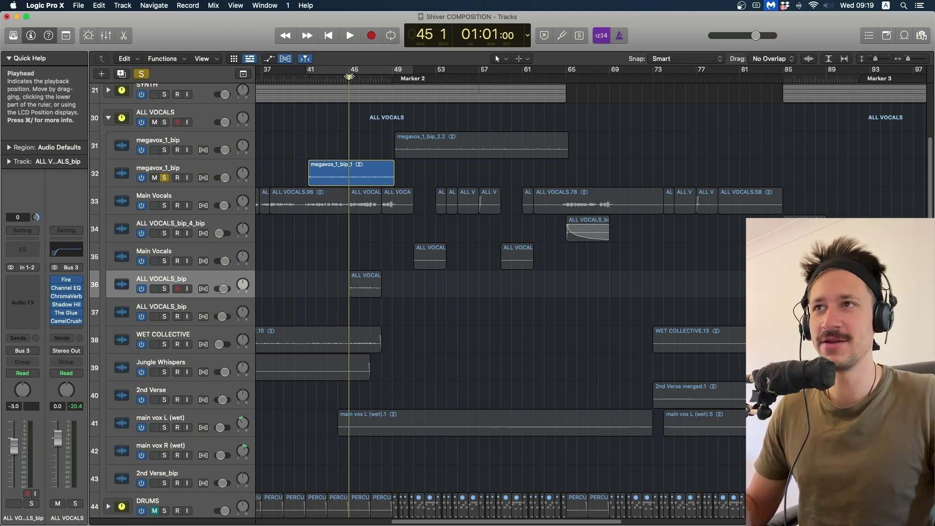
key(space)
key(space)
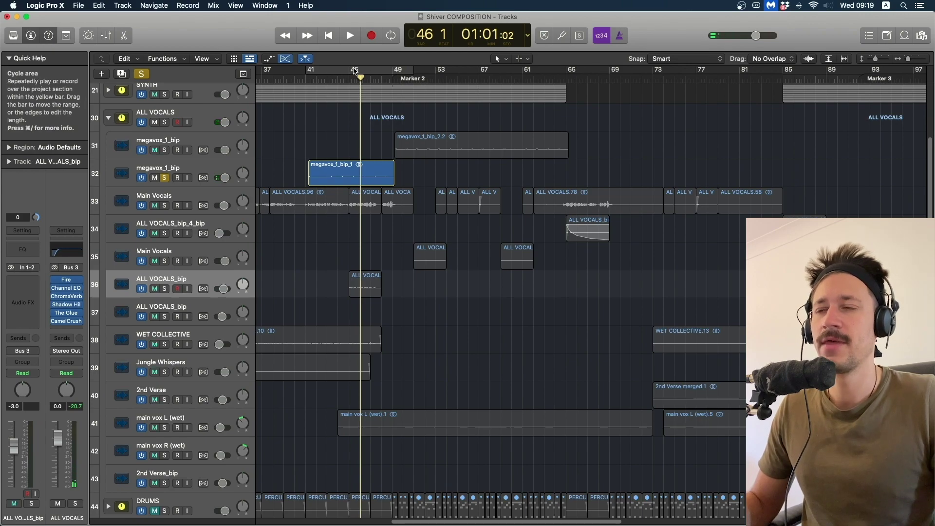
- Create a cycle from bar 46 to about bar 56, unsolo the megavox_1_bip track 32 and play the full mix
drag(355, 71, 469, 70)
click(165, 178)
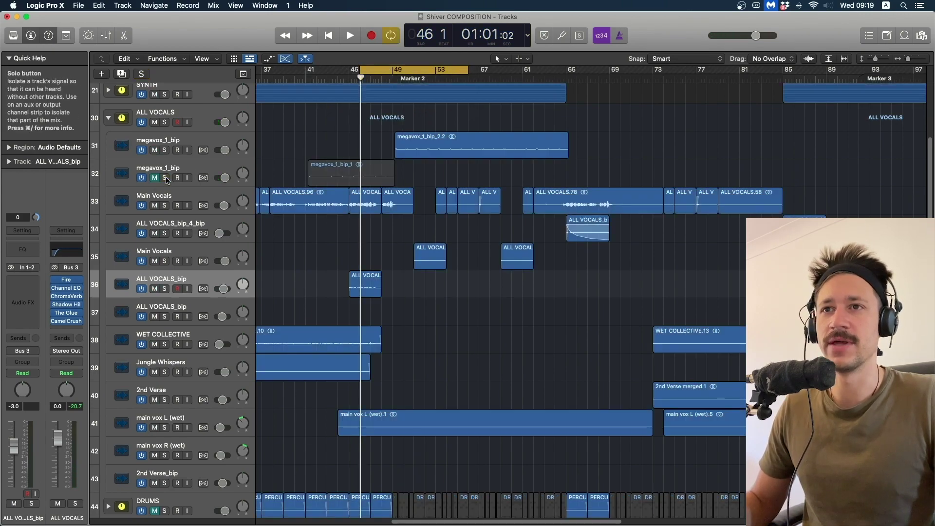
key(space)
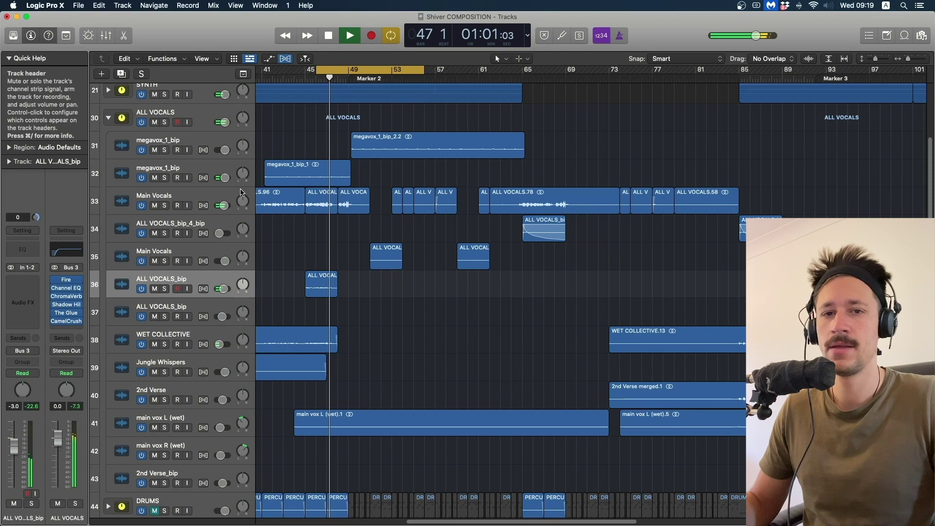
key(space)
- Start a new cycle at bar 49, solo the megavox_1_bip track 31, and listen to it with its channel strip shown
scroll(292, 194, right, 2)
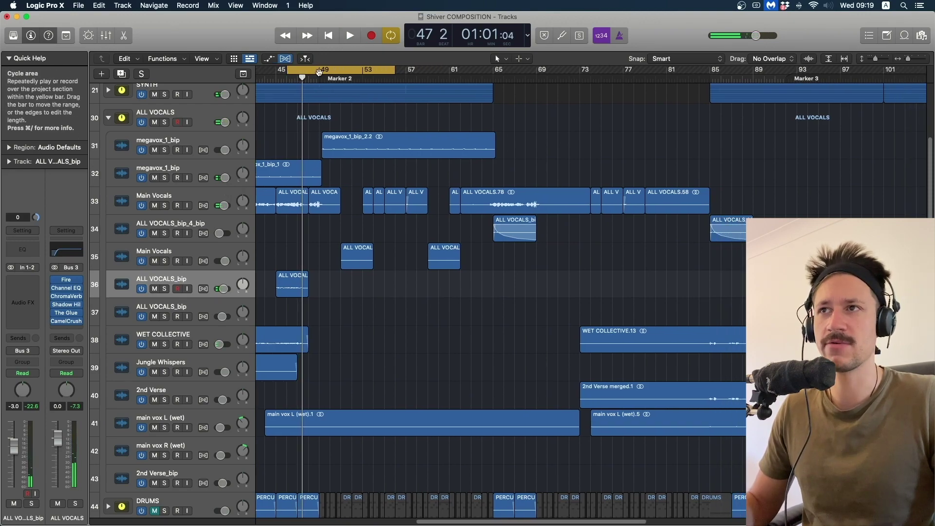
drag(319, 72, 590, 93)
click(164, 150)
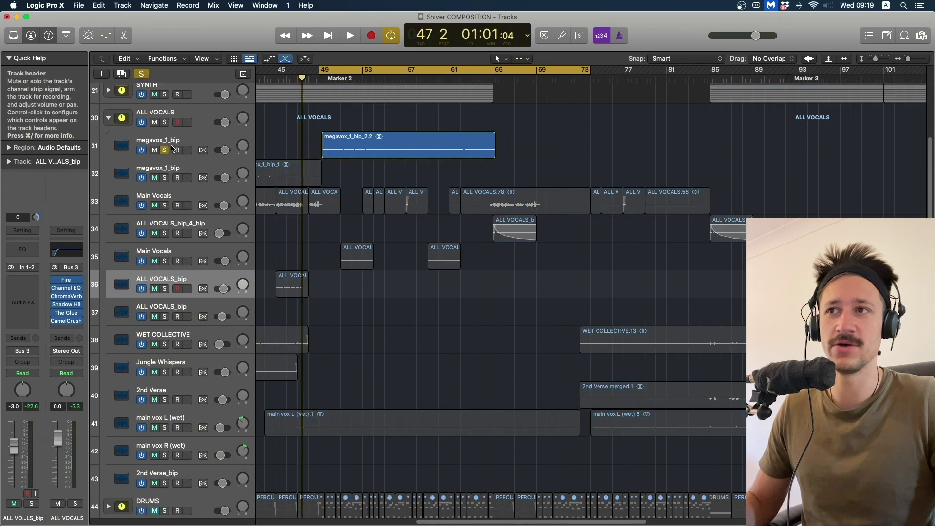
click(184, 171)
click(183, 135)
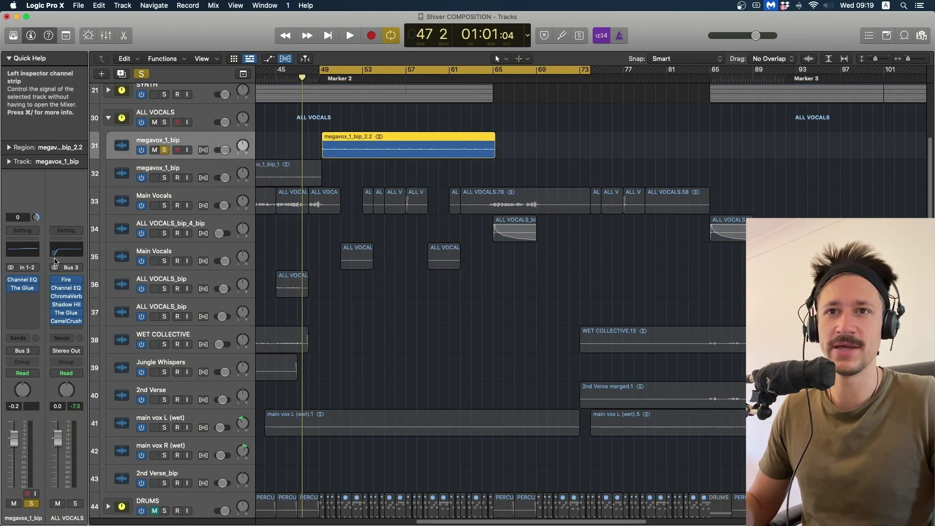
key(space)
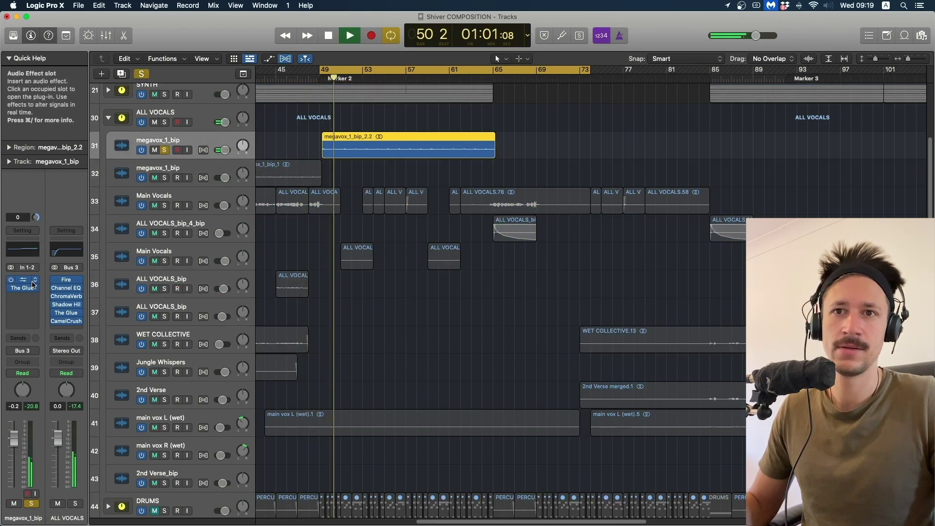
key(space)
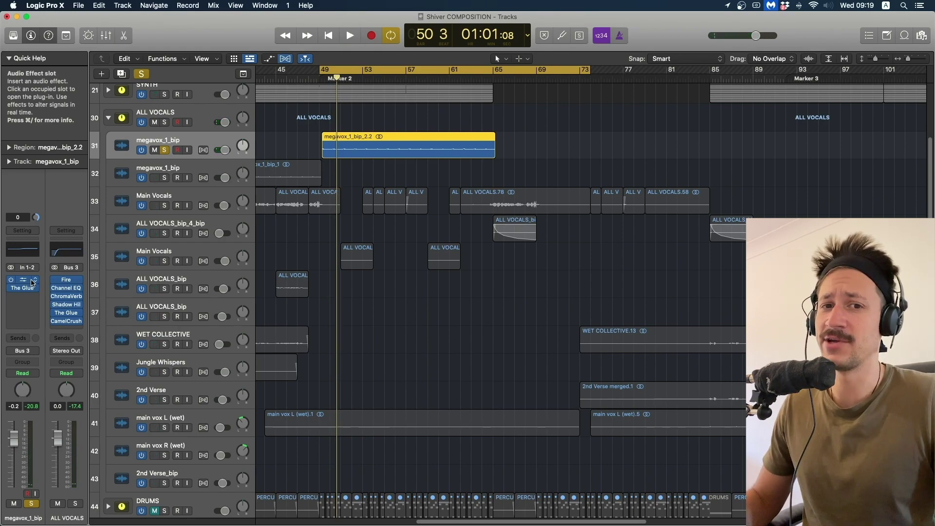
- Compare the soloed megavox_1_bip track 31 with the full mix and the soloed ALL VOCALS stack, ending with all solos off
scroll(124, 282, right, 1)
key(space)
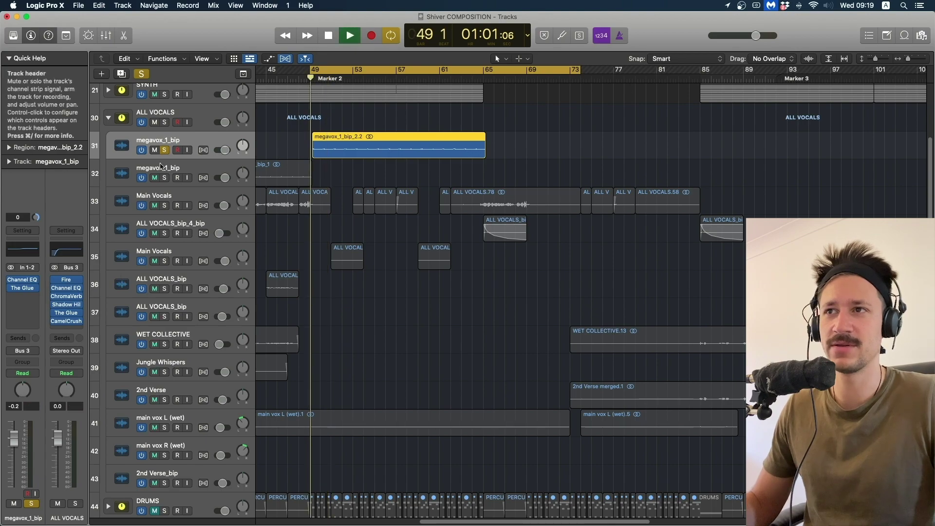
scroll(166, 151, right, 1)
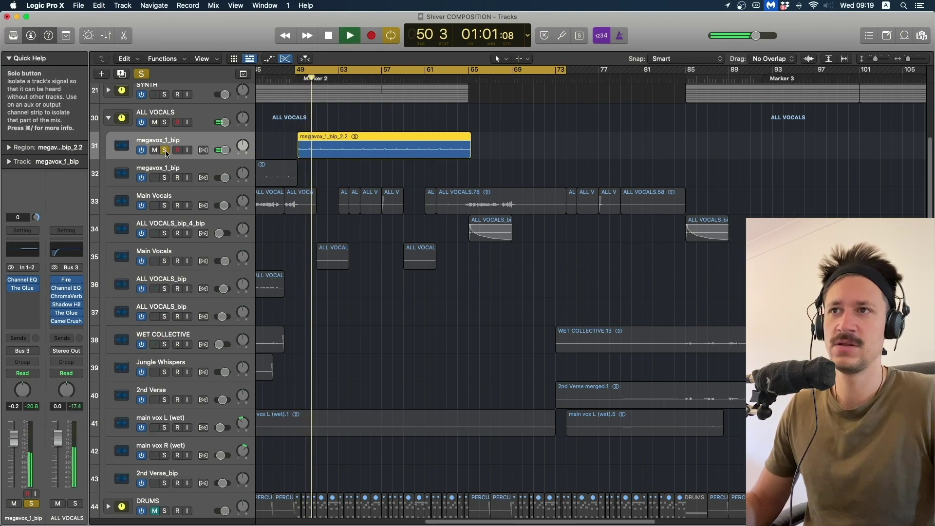
click(165, 151)
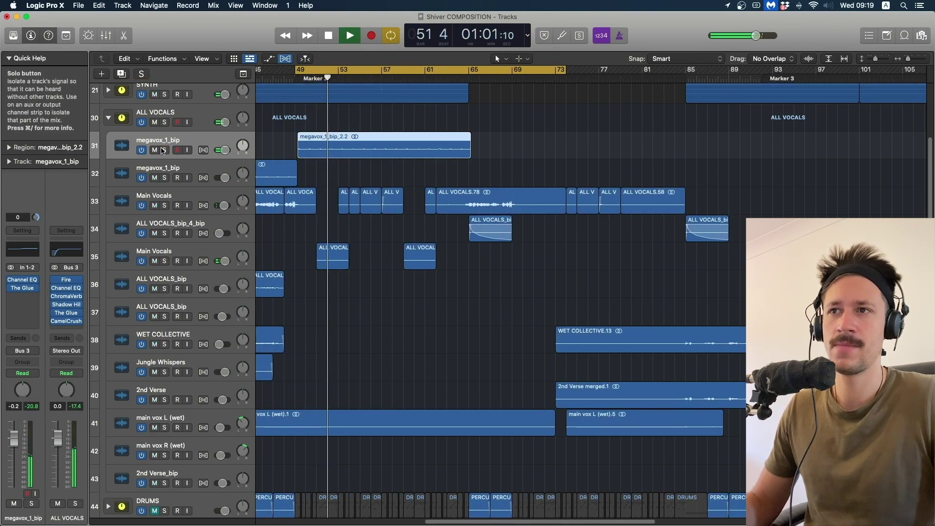
click(164, 122)
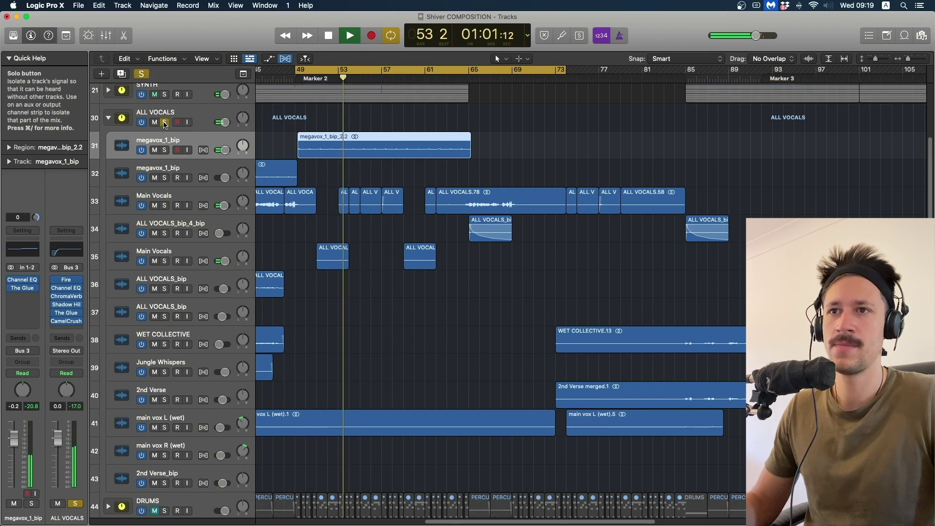
key(space)
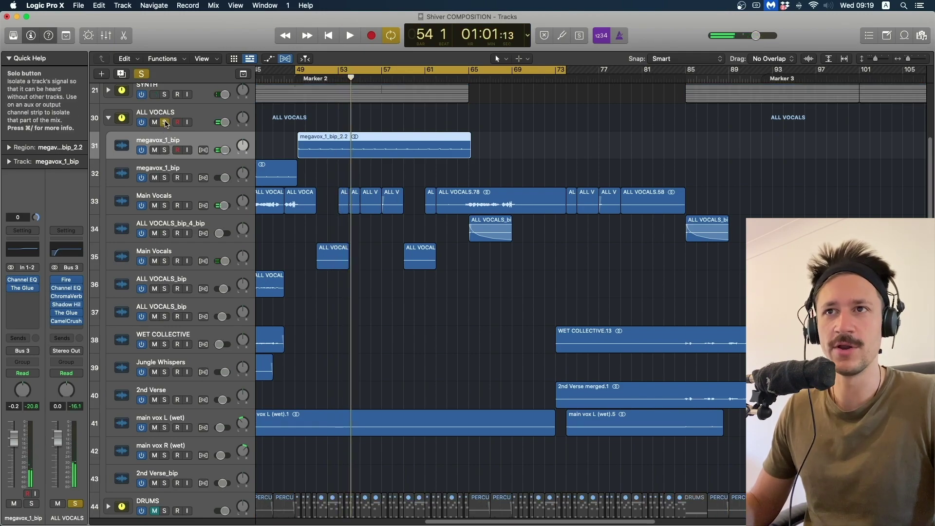
click(164, 122)
- Set a cycle from bar 53 to about bar 62, listen to the Main Vocals track 33 in solo, and unsolo it
click(170, 193)
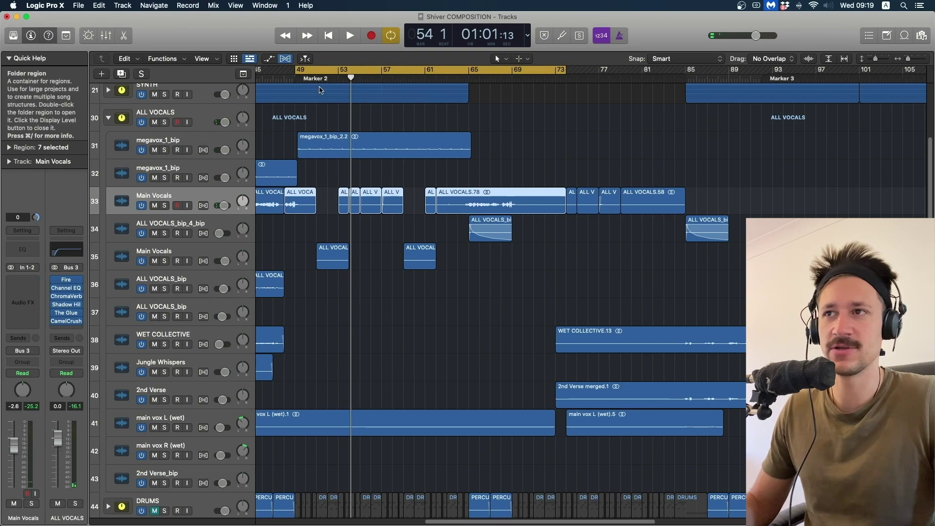
drag(343, 73, 436, 70)
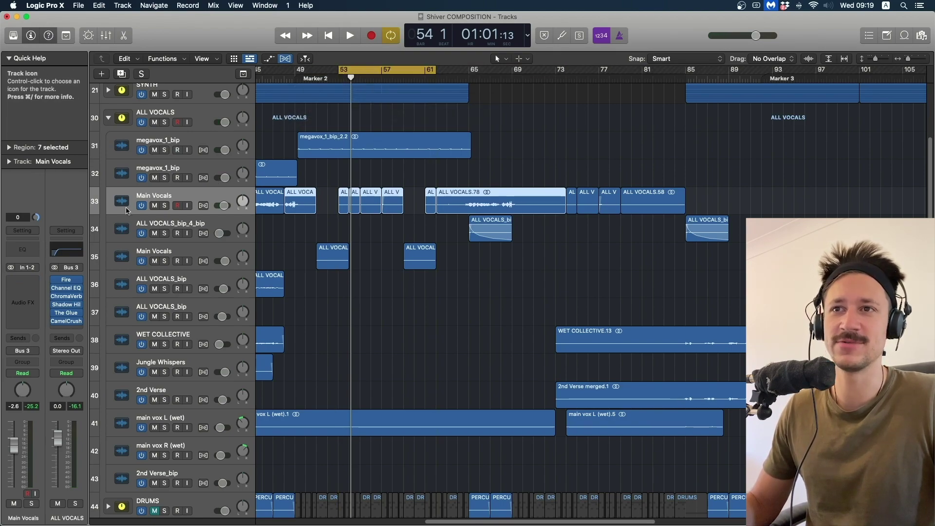
click(163, 205)
key(space)
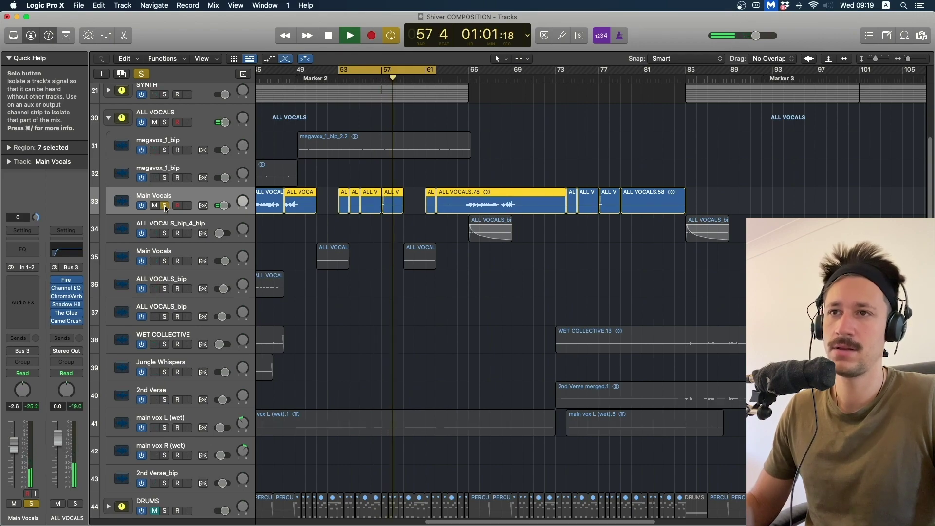
key(space)
click(165, 205)
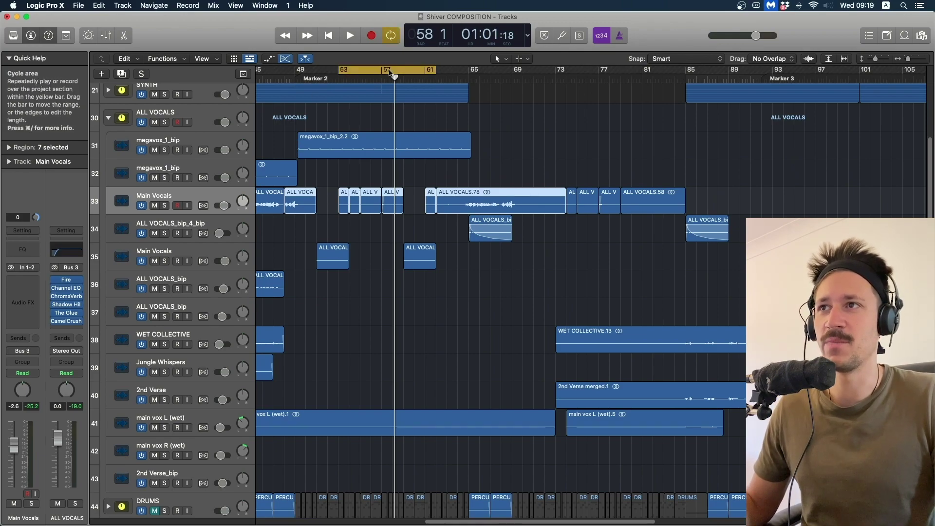
- Set the cycle from bar 57 to about bar 72 and compare the full mix with the soloed ALL VOCALS stack
drag(389, 73, 543, 73)
scroll(409, 182, right, 1)
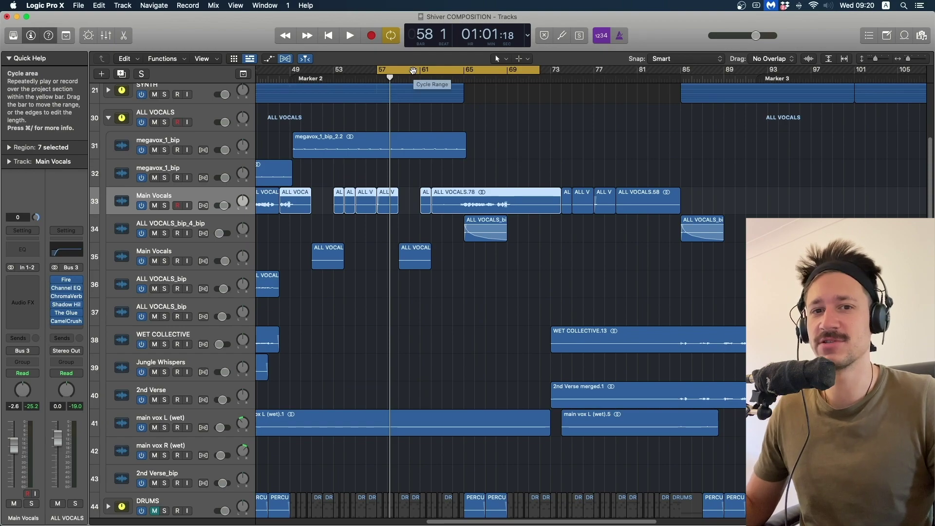
key(space)
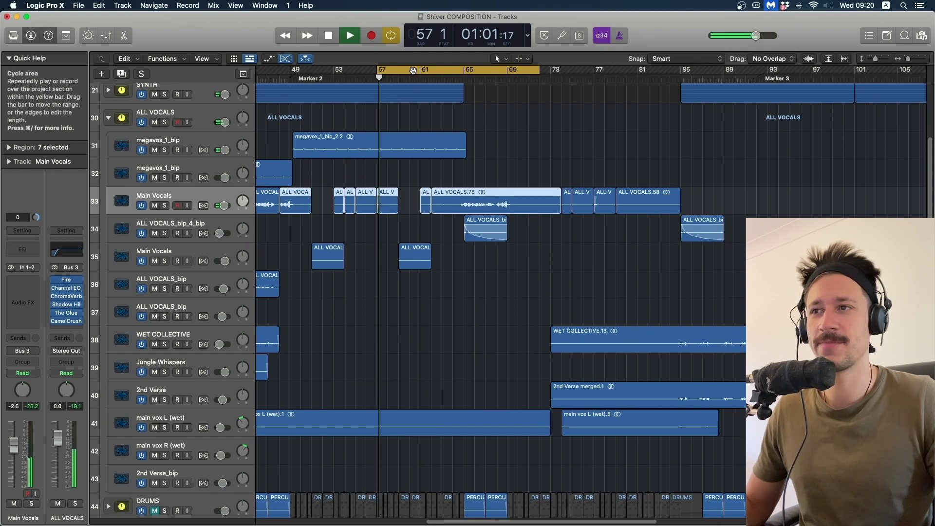
click(164, 122)
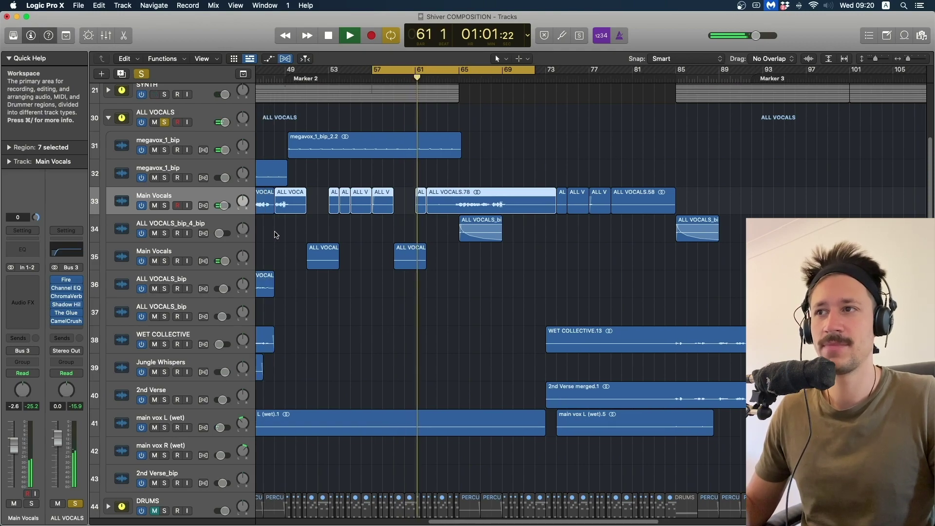
key(space)
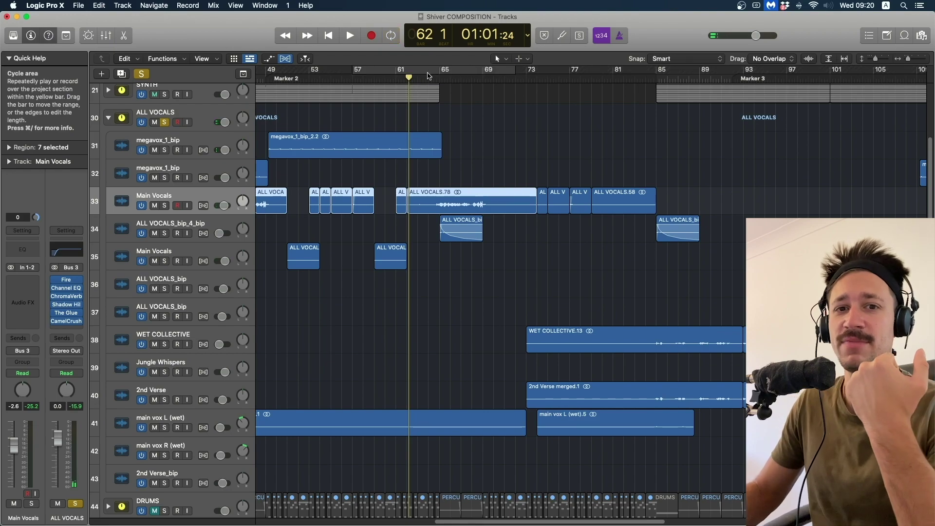
- Play the ALL VOCALS stack from bar 65 within a cycle ending at about bar 71, and clear its solo
click(432, 79)
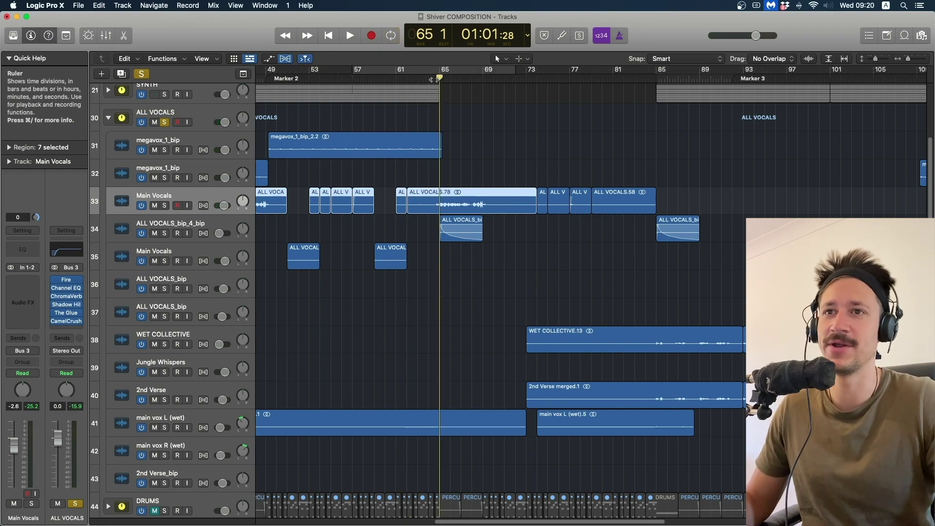
key(space)
drag(443, 73, 503, 73)
key(s)
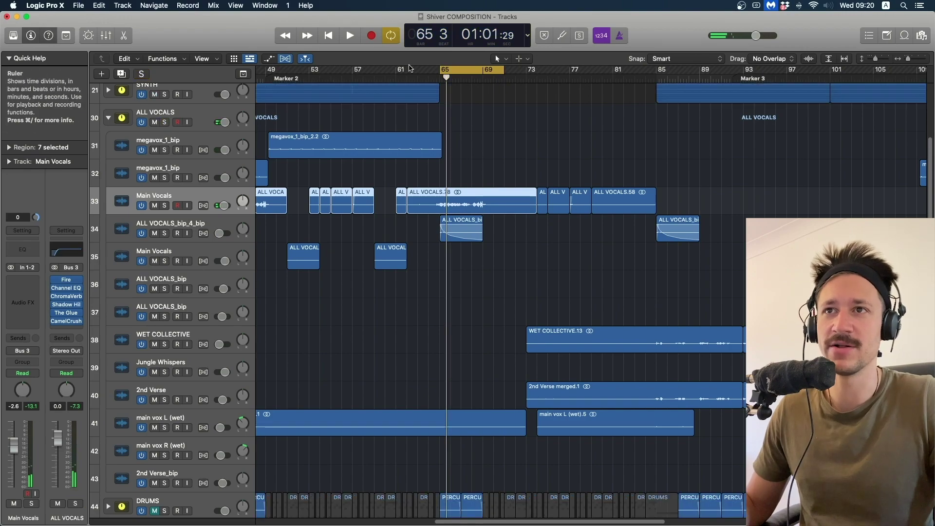
- Turn off the cycle, deselect the Main Vocals regions and play the full mix from just before bar 65
click(487, 70)
key(space)
click(471, 167)
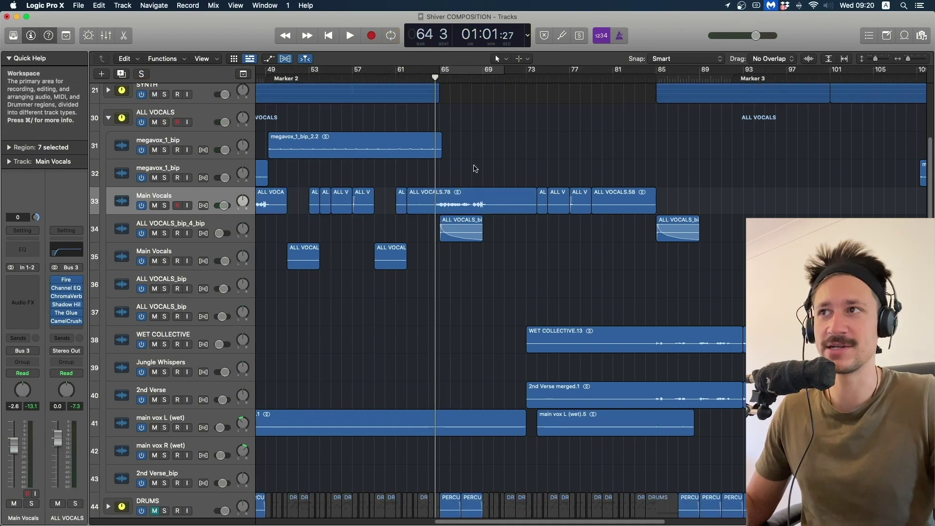
key(space)
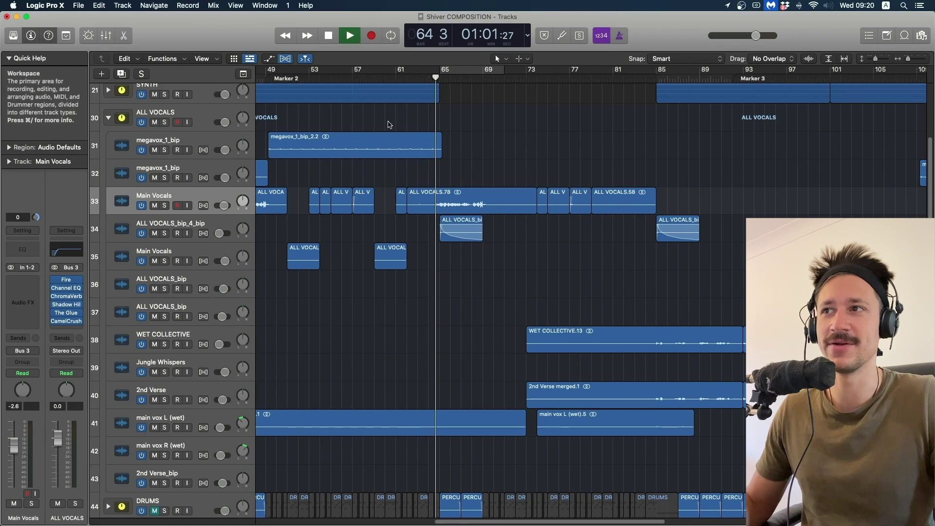
- Let the full mix play on past bar 65 and stop it at about bar 69
scroll(271, 317, down, 5)
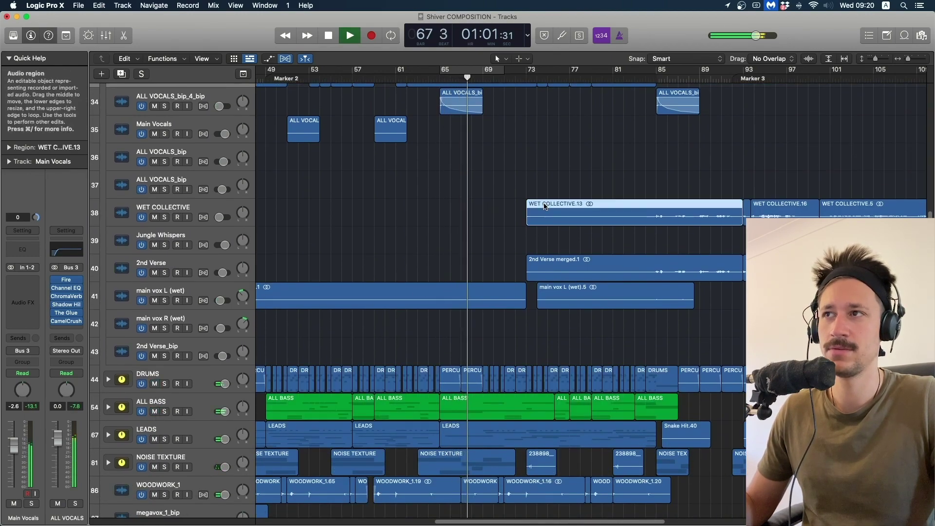
scroll(537, 204, up, 3)
scroll(534, 206, right, 3)
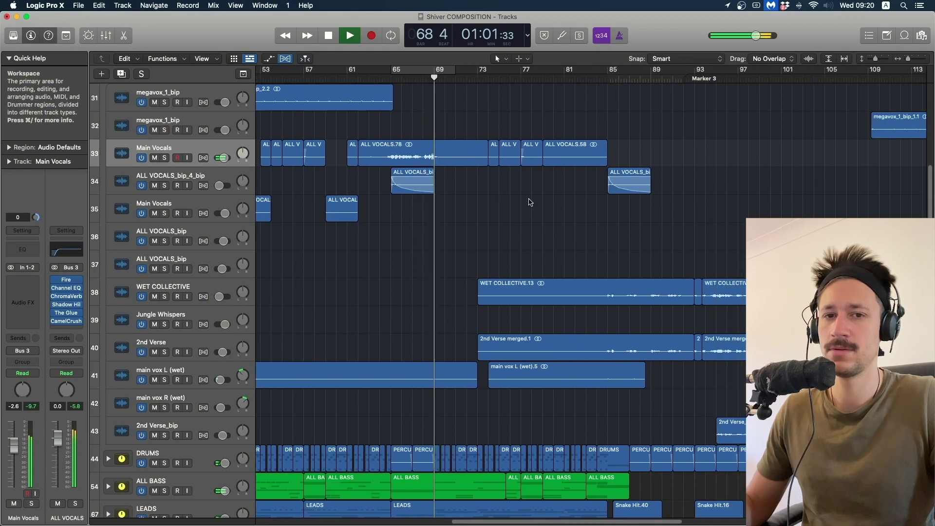
key(space)
scroll(413, 140, right, 3)
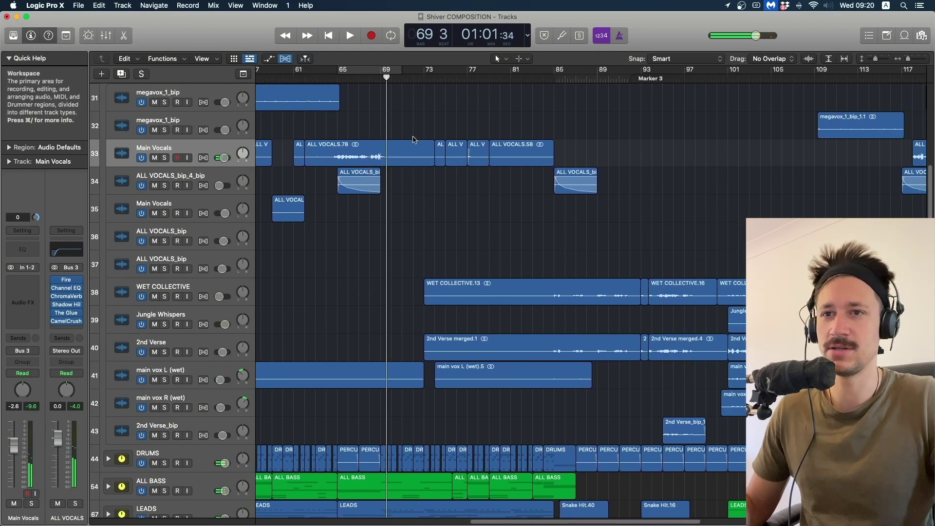
- Play the full mix from bar 73, solo the ALL VOCALS stack and stop at about bar 75
scroll(418, 137, right, 4)
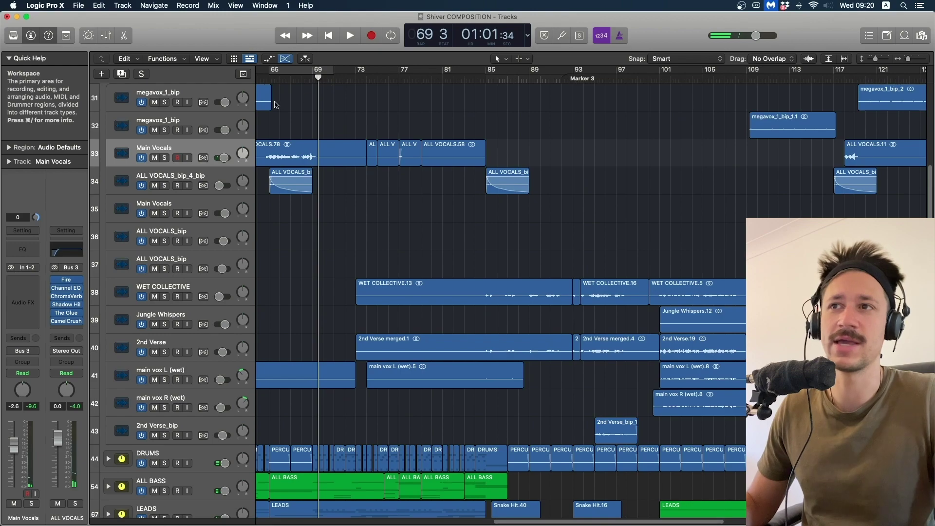
click(360, 73)
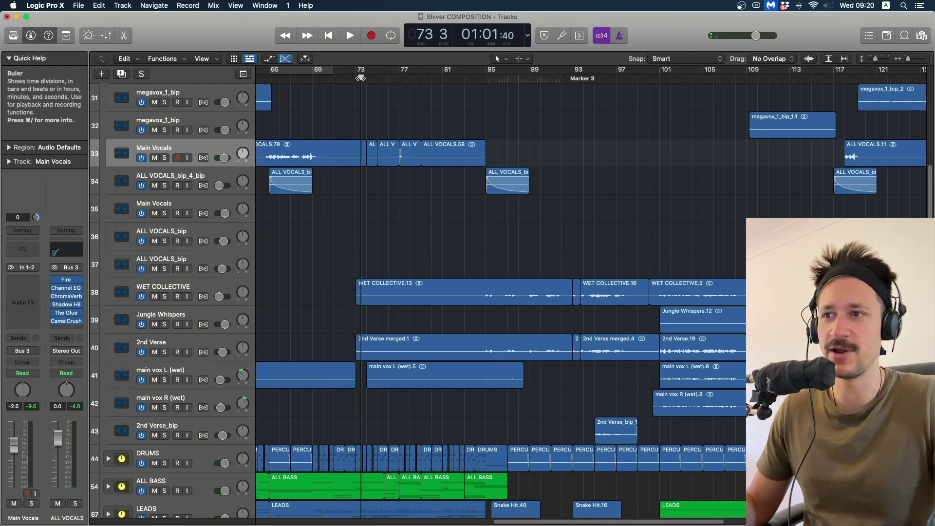
key(space)
scroll(174, 155, up, 2)
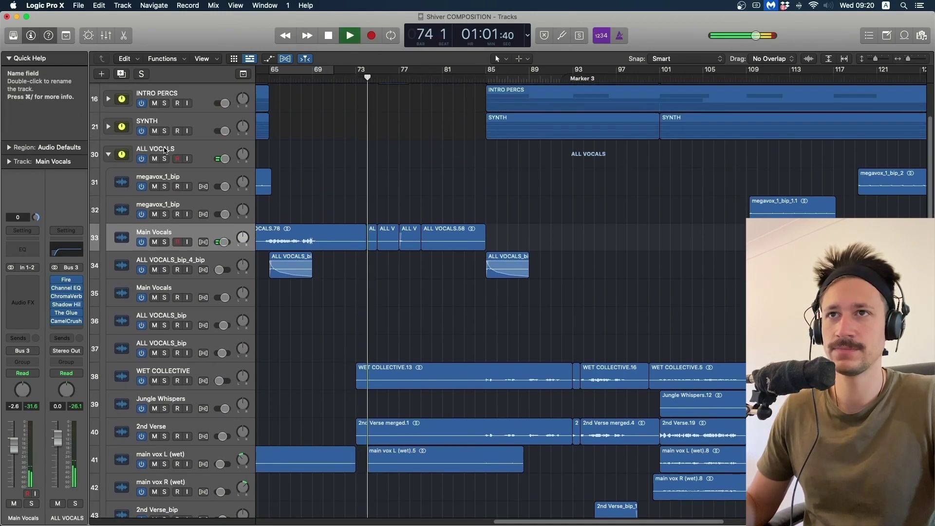
click(164, 107)
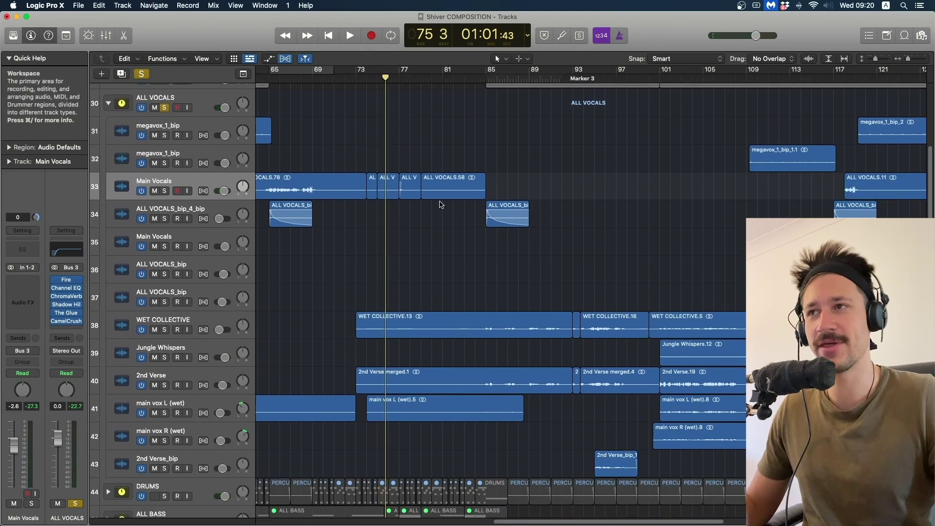
- Play the soloed ALL VOCALS stack from about bar 86 to hear the start of the second verse
scroll(395, 214, down, 1)
scroll(393, 214, right, 2)
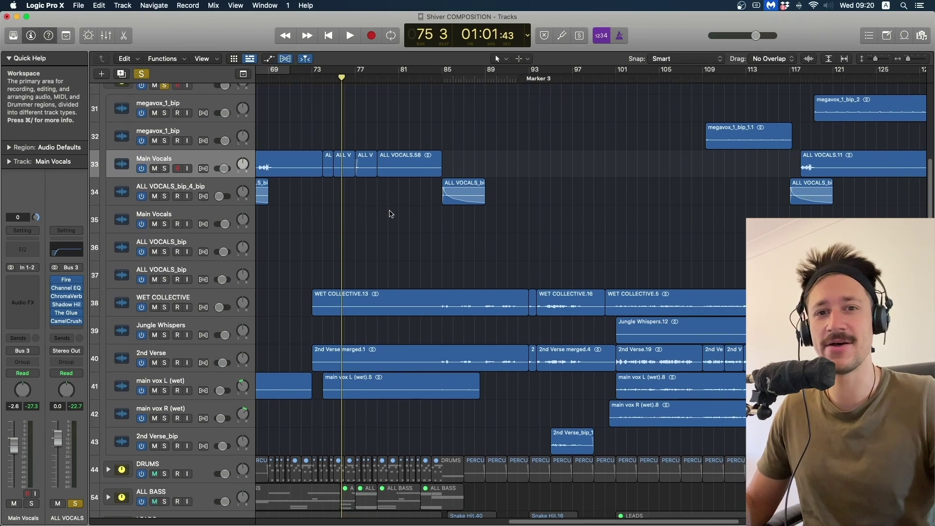
scroll(396, 229, down, 1)
scroll(418, 172, right, 3)
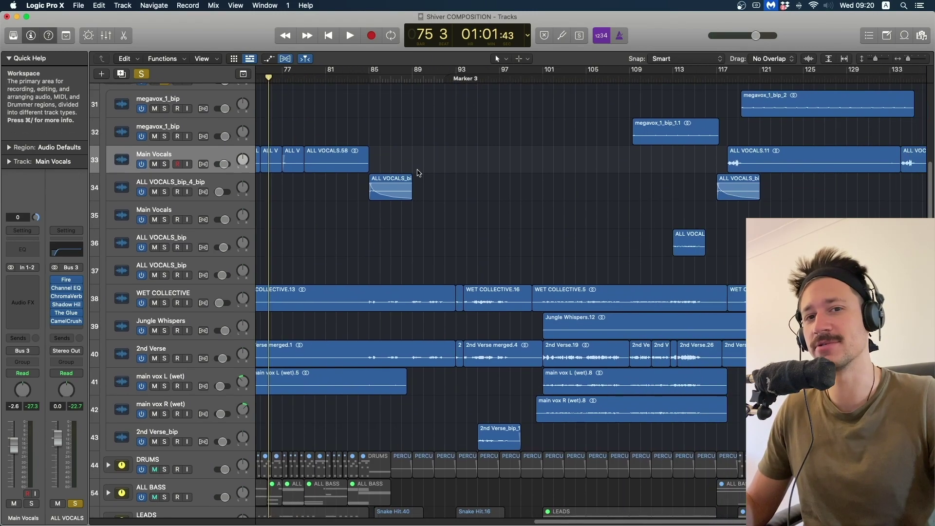
click(382, 76)
key(space)
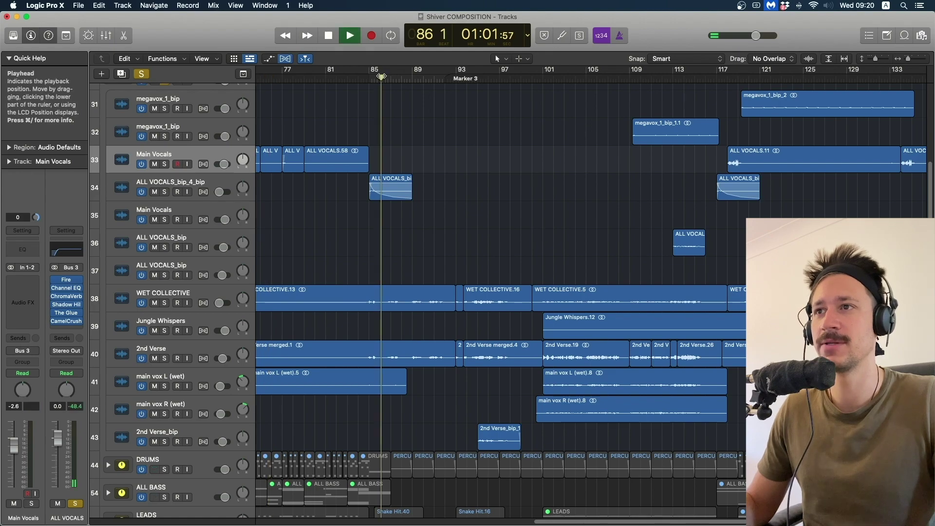
scroll(413, 171, right, 1)
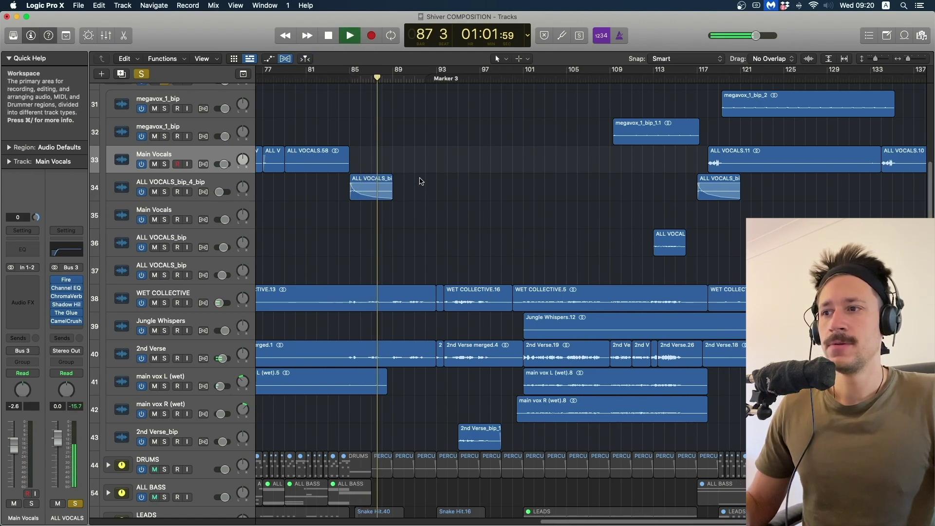
key(space)
- Play the soloed ALL VOCALS stack from bar 93 to about bar 98
click(431, 80)
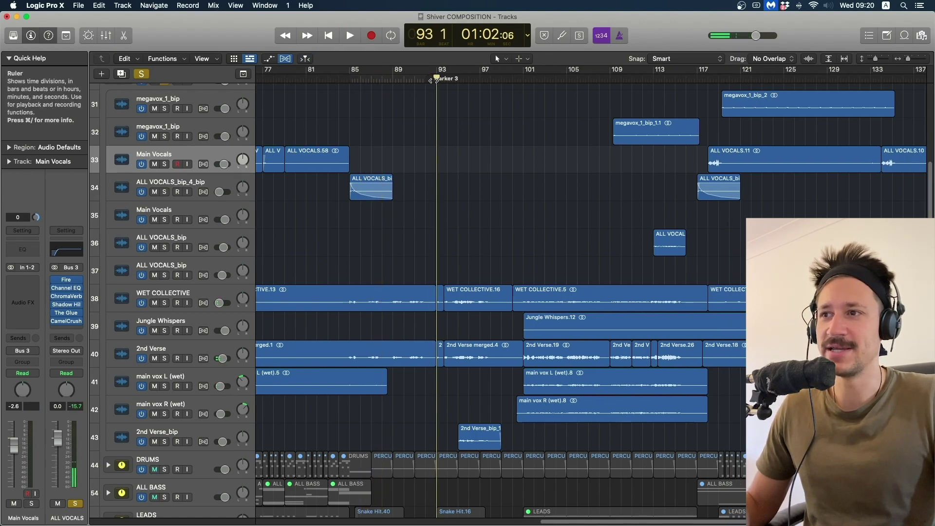
key(space)
scroll(481, 232, right, 3)
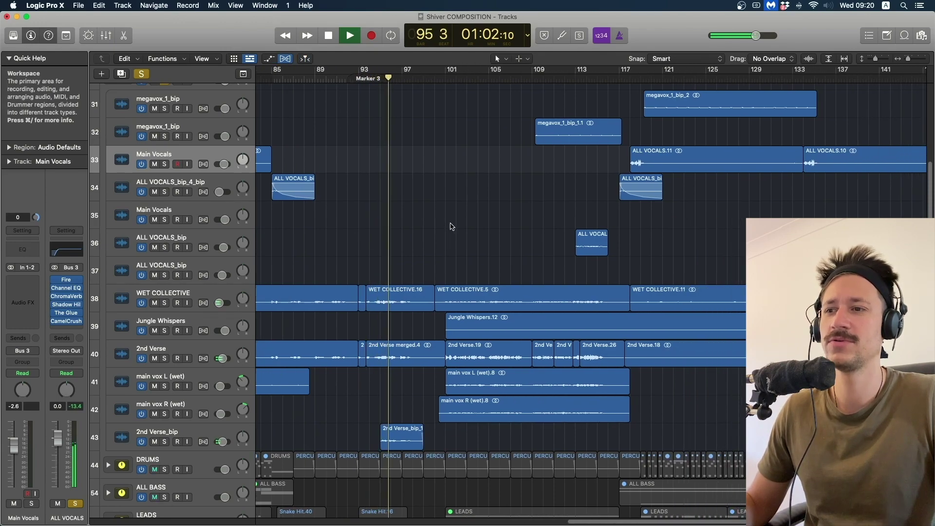
scroll(441, 229, down, 5)
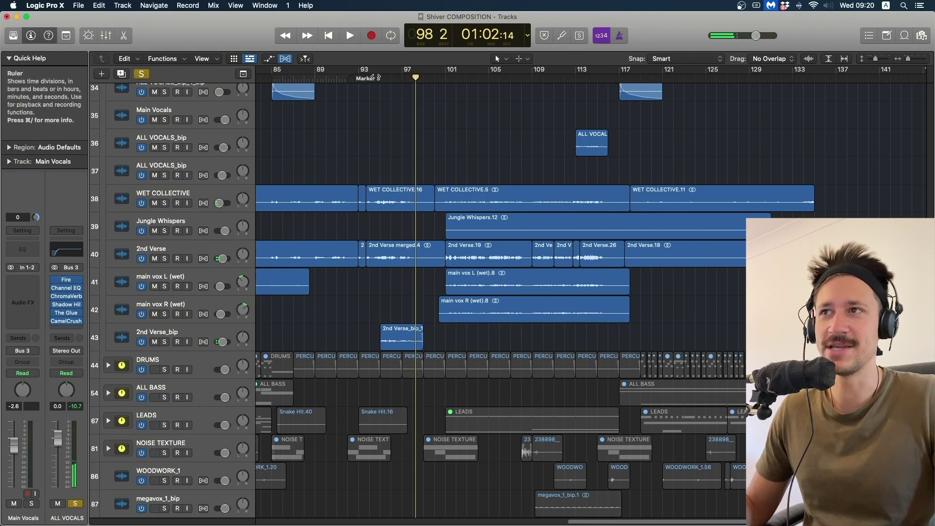
- Set a cycle from bar 95 to bar 102, listen to the 2nd Verse_bip track in solo, and unsolo it
drag(380, 71, 448, 72)
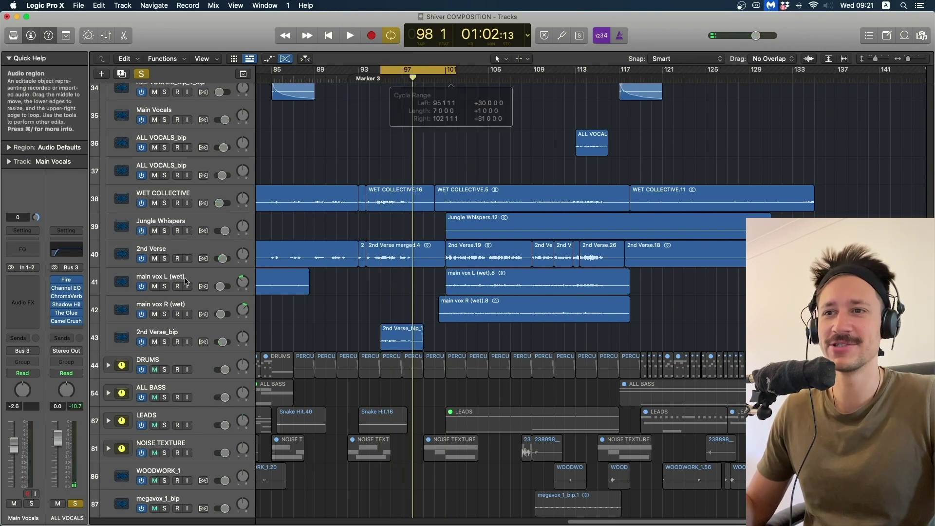
click(170, 336)
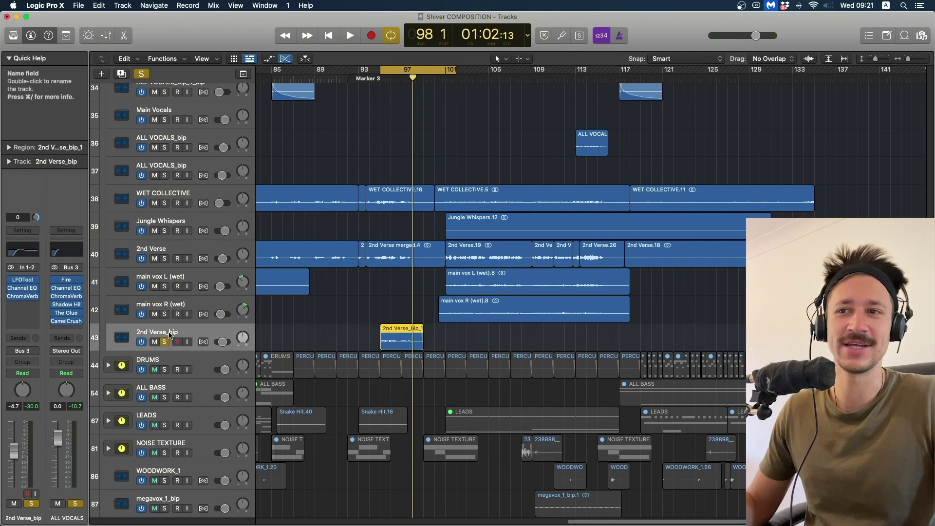
key(space)
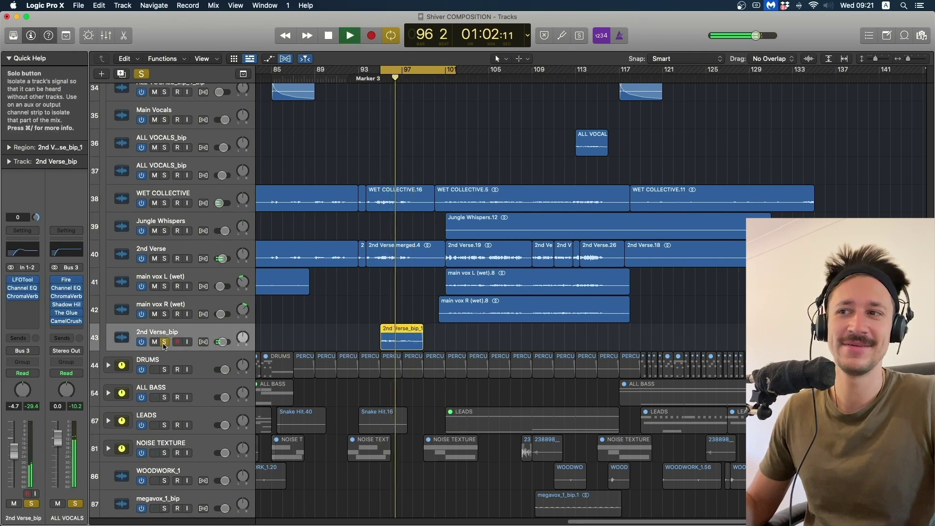
key(space)
click(164, 342)
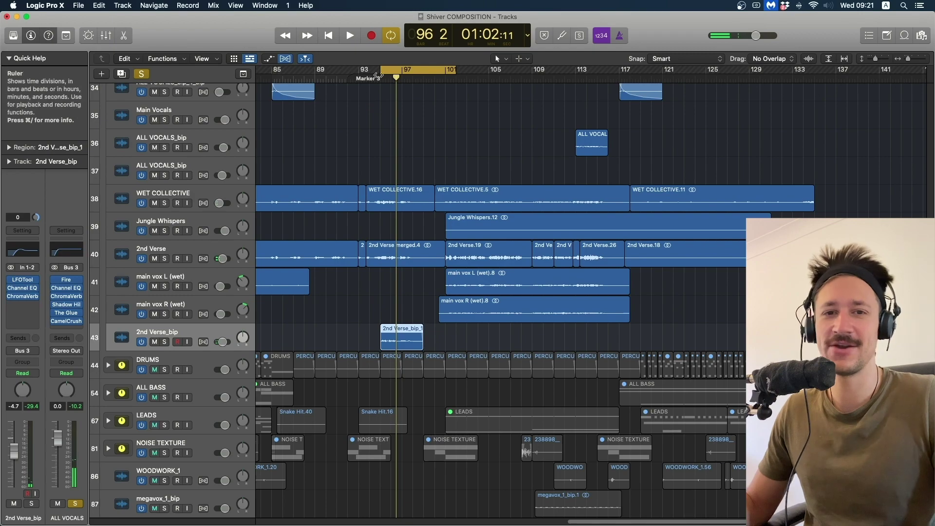
- Turn off the cycle and play the soloed ALL VOCALS stack from about bar 100 to bar 104
click(426, 69)
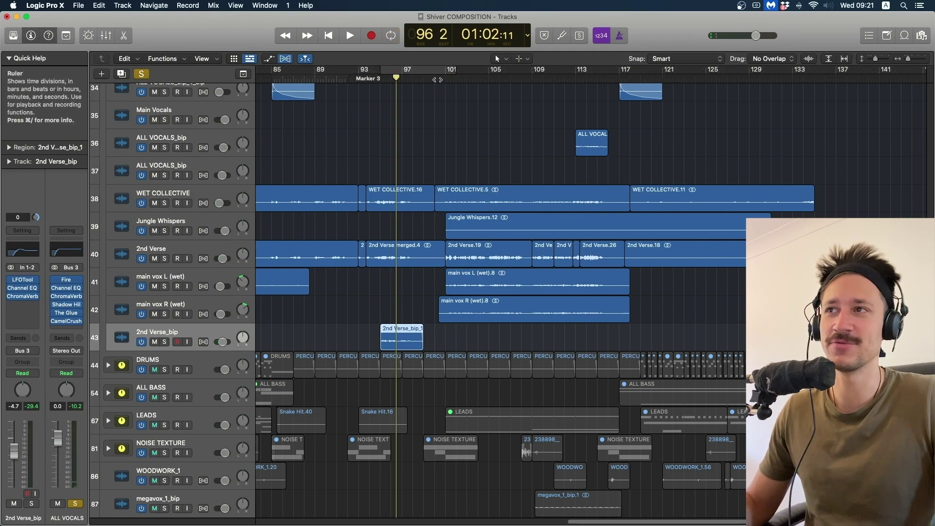
click(437, 79)
key(space)
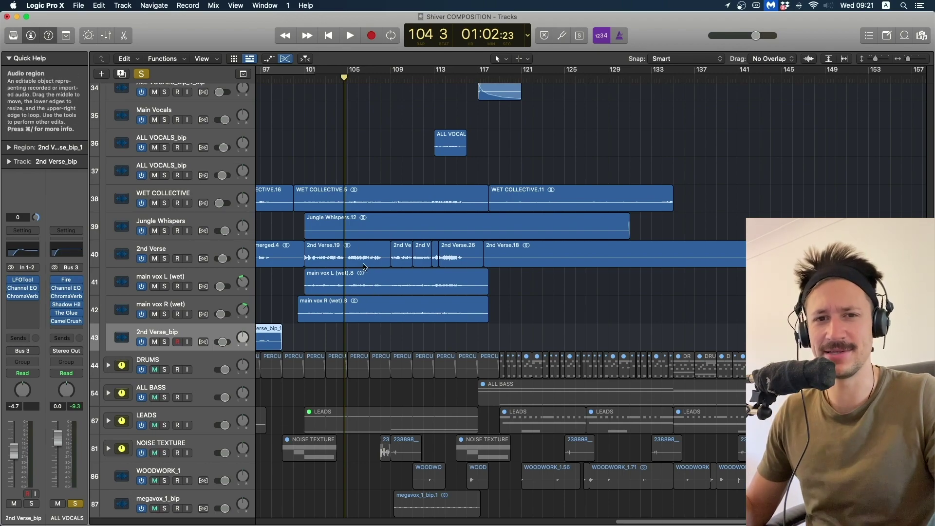
- Point out the main vox L (wet) and main vox R (wet) regions starting around bar 101, leaving the L region selected
click(367, 288)
click(369, 313)
click(321, 286)
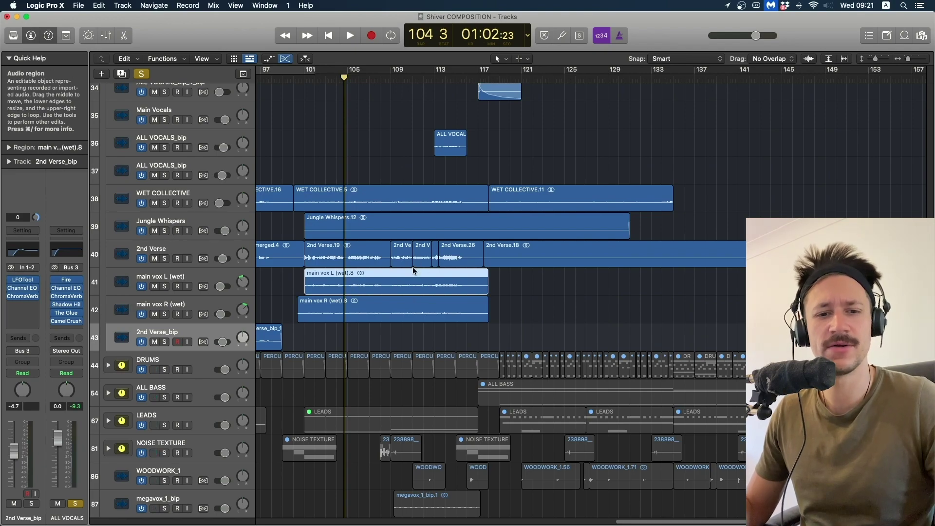
scroll(413, 270, right, 3)
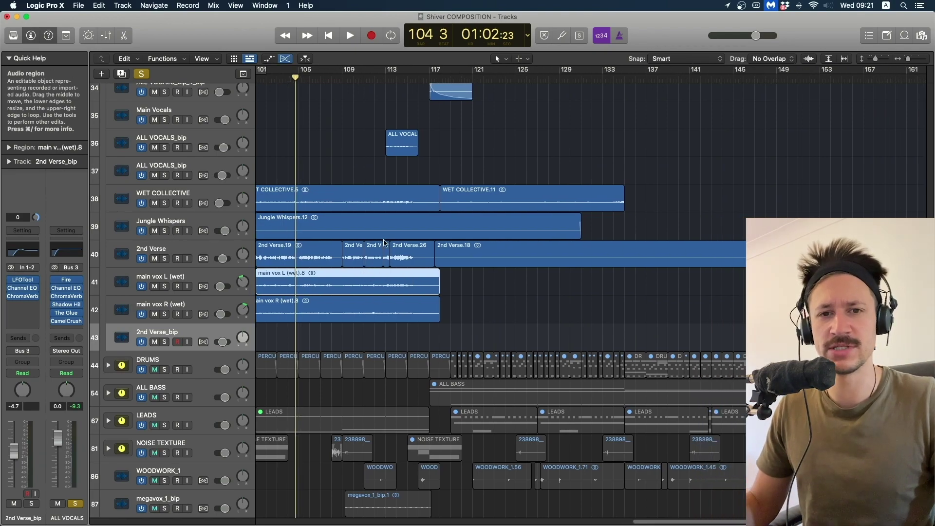
scroll(382, 222, left, 2)
scroll(383, 222, left, 2)
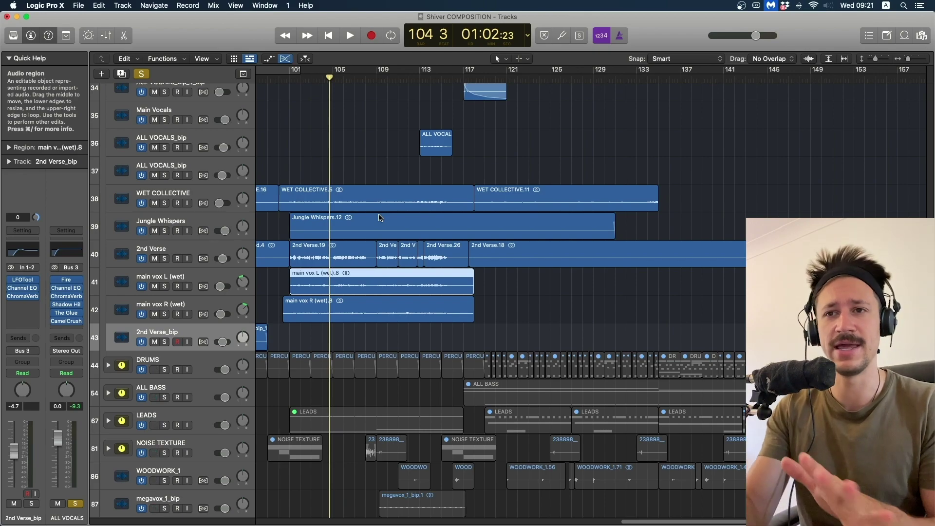
- Compare the channel strips of the main vox L (wet) and main vox R (wet) tracks
click(212, 276)
key(Down)
key(Up)
key(Down)
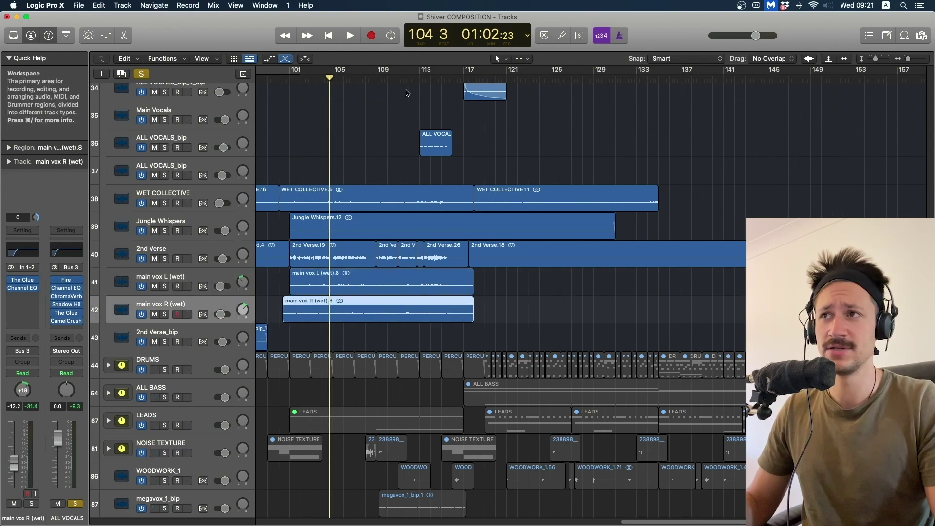
- Play the soloed ALL VOCALS stack from just before bar 113 through to about bar 119
drag(413, 77, 420, 78)
key(space)
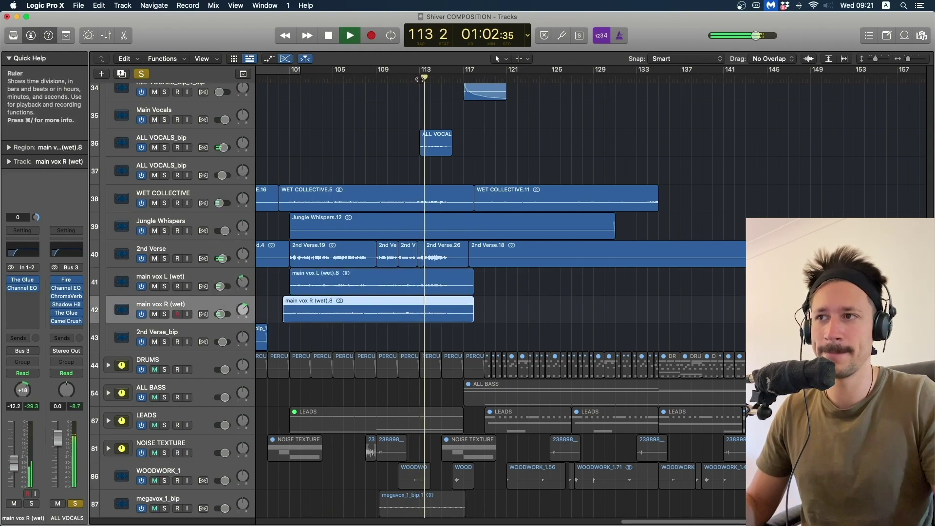
scroll(438, 115, right, 2)
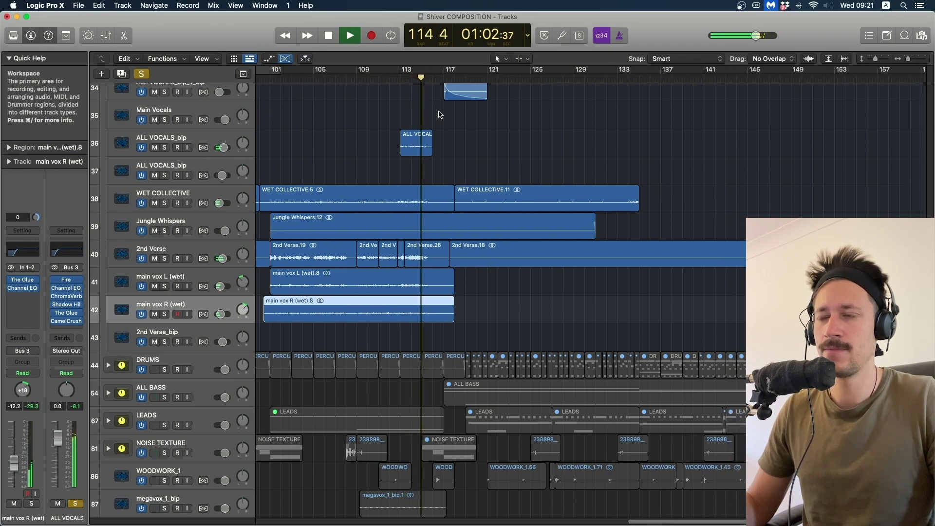
scroll(452, 154, up, 4)
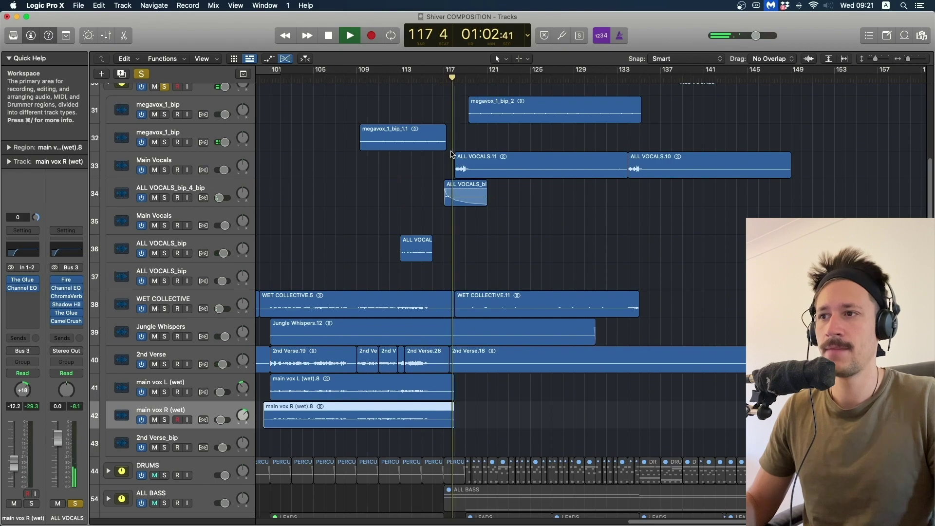
scroll(439, 117, right, 4)
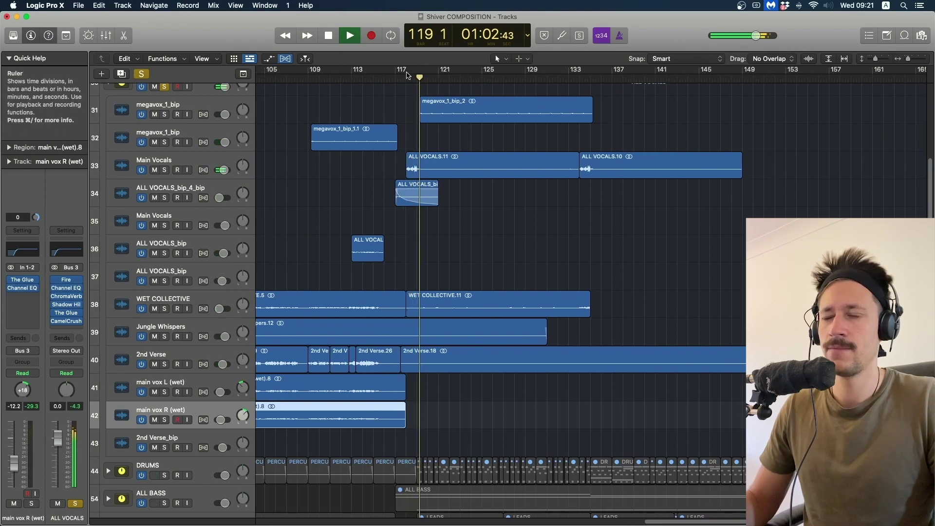
- Return to bar 116, clear the ALL VOCALS solo and play the full mix to about bar 119
click(387, 80)
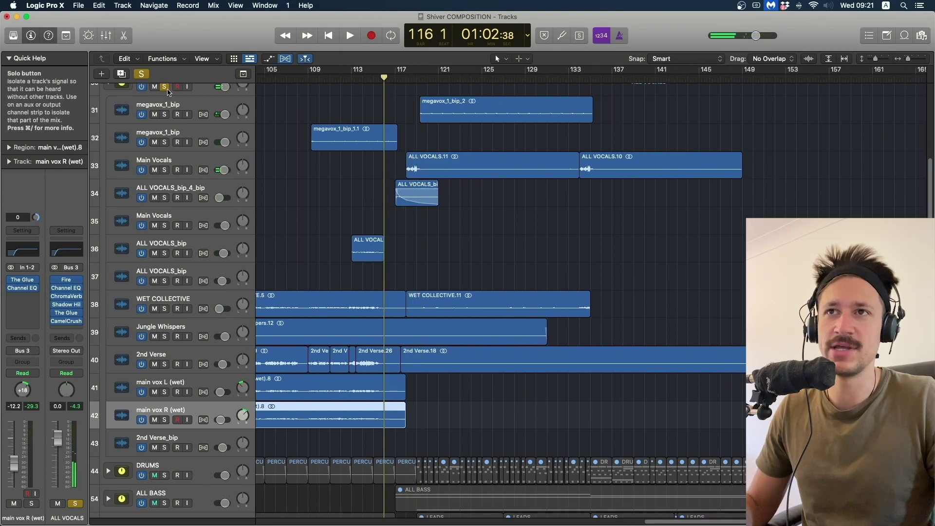
scroll(336, 190, up, 2)
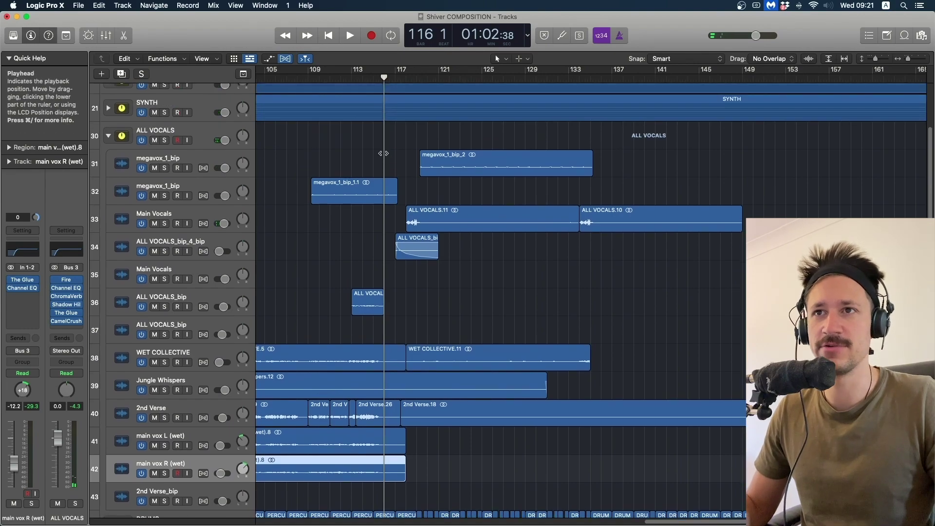
key(space)
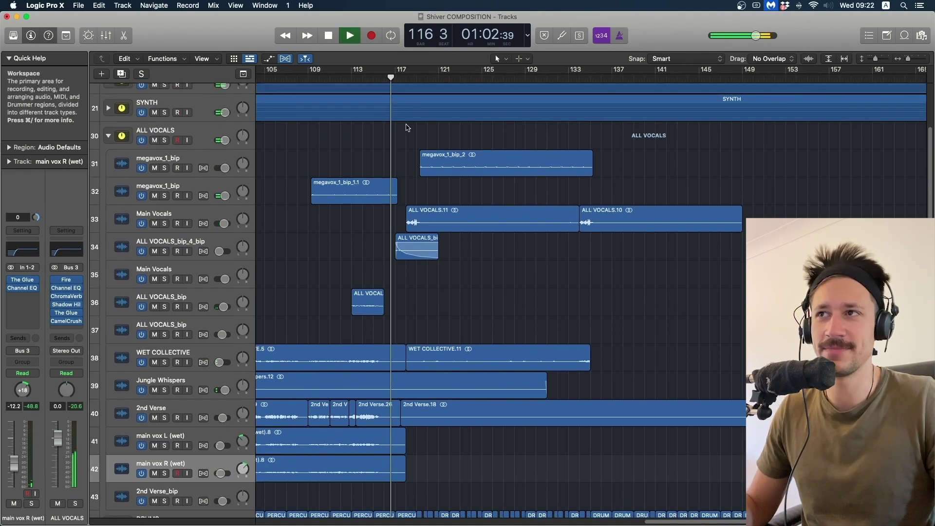
scroll(403, 127, right, 2)
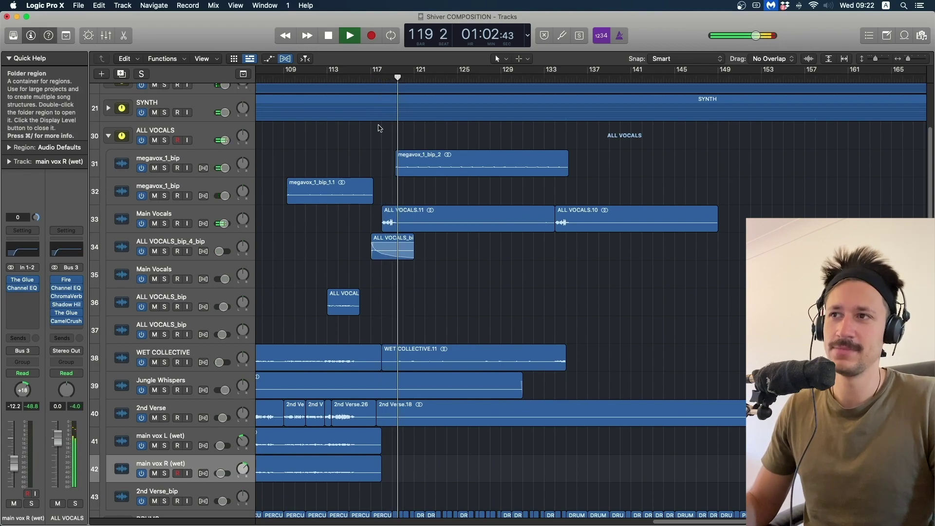
key(space)
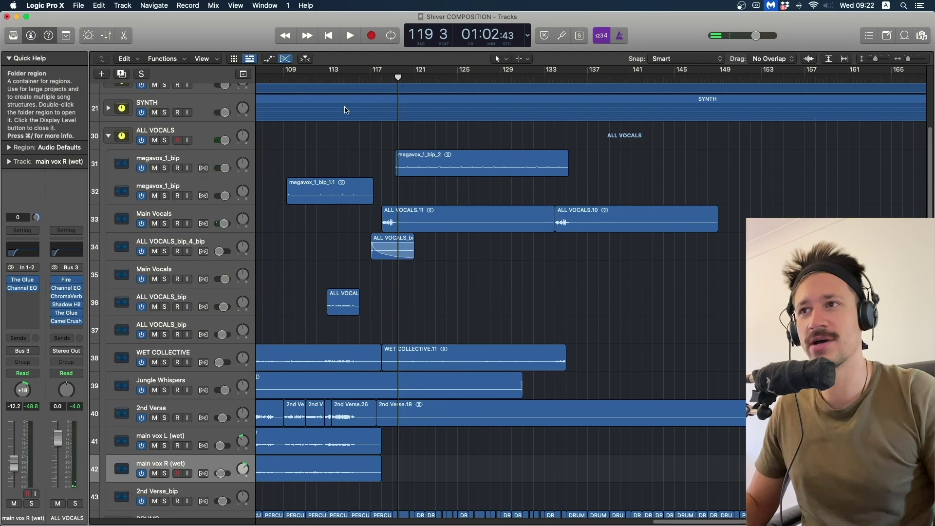
scroll(363, 180, right, 1)
scroll(361, 180, right, 2)
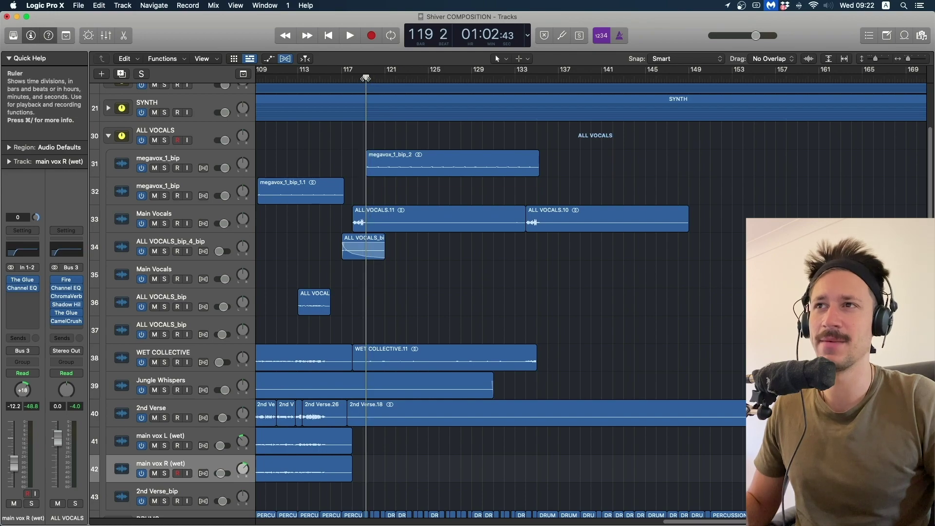
scroll(365, 146, down, 1)
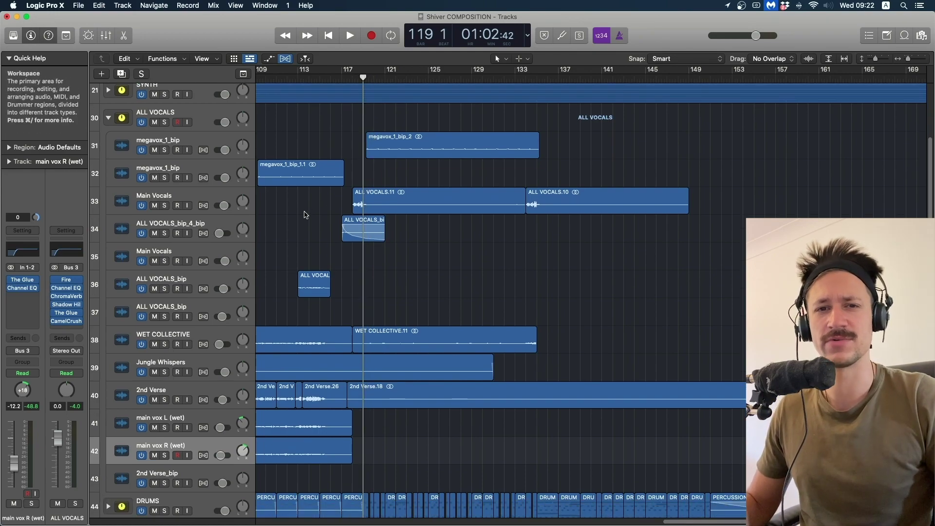
- Audition the soloed ALL VOCALS stack with a cycle area over about bars 119 to 125, finishing with the cycle off
scroll(306, 215, up, 3)
scroll(303, 210, right, 1)
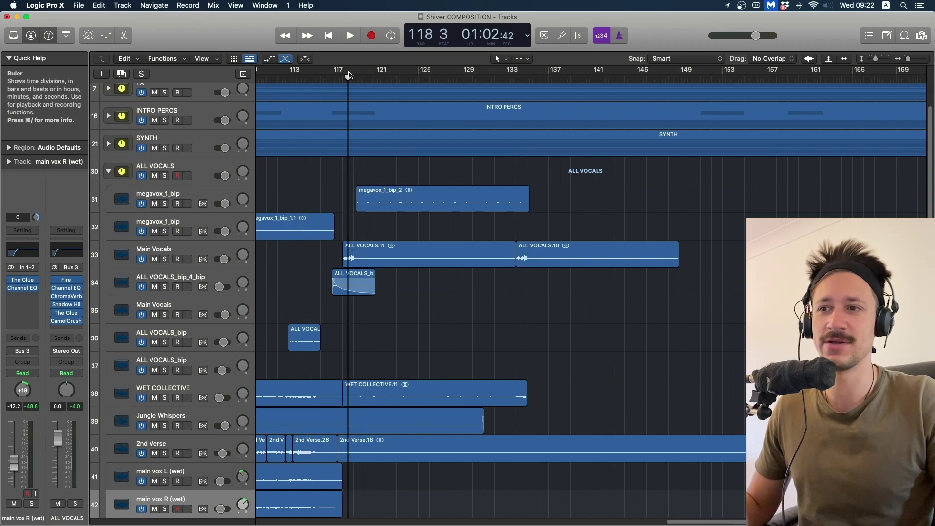
scroll(348, 74, down, 1)
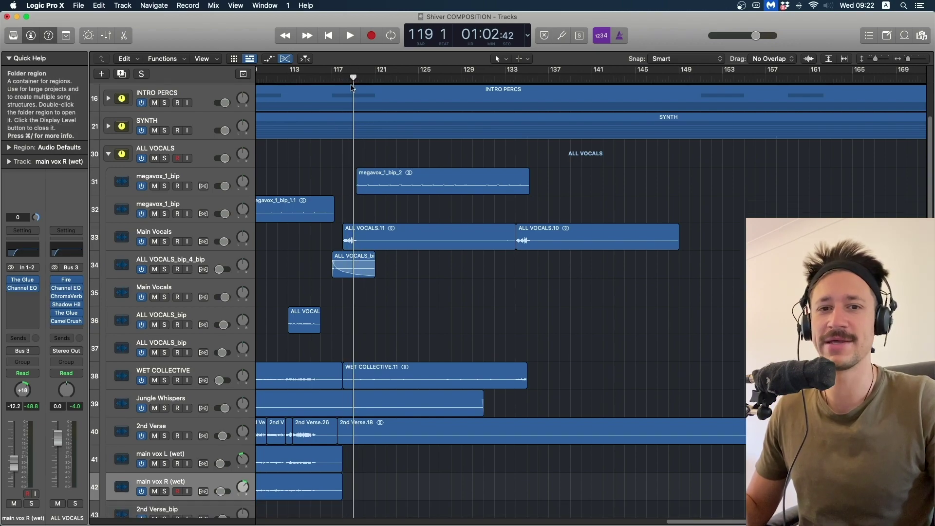
scroll(348, 160, right, 4)
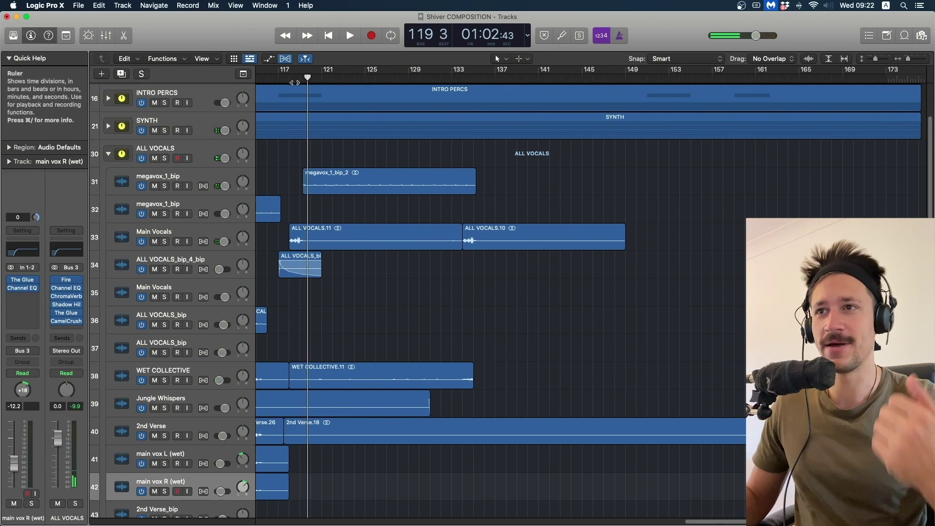
drag(304, 74, 373, 73)
click(165, 158)
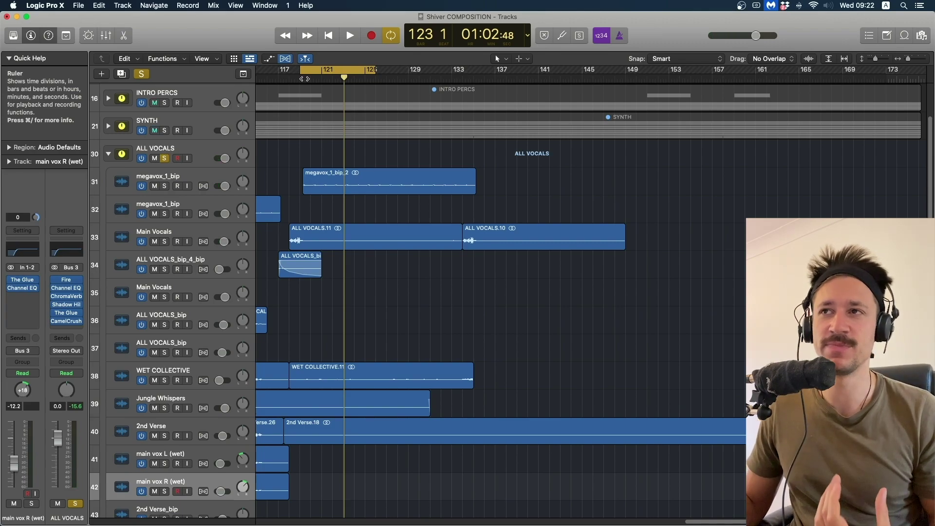
key(ctrl+Up)
key(Escape)
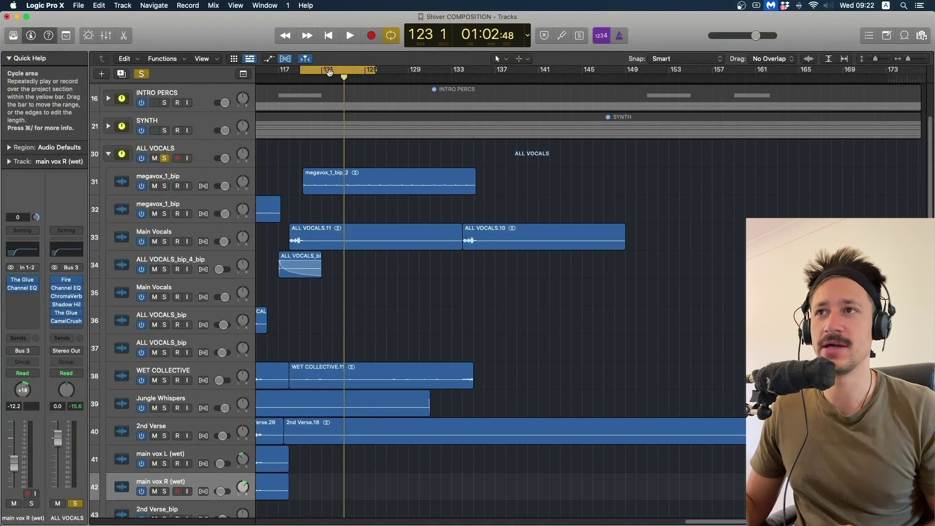
click(330, 72)
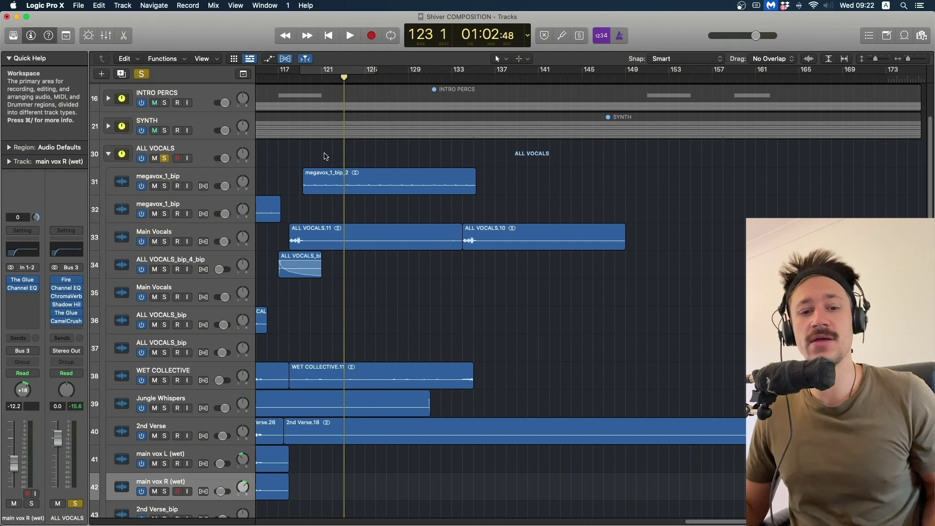
- Clear the ALL VOCALS solo and play the full mix from bar 119 to about bar 123
key(super+Left)
key(super+Left)
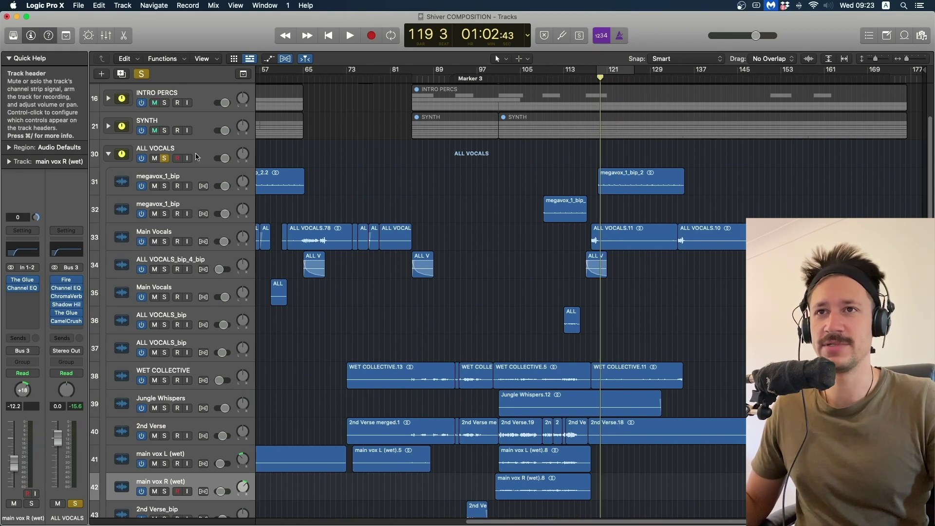
click(166, 158)
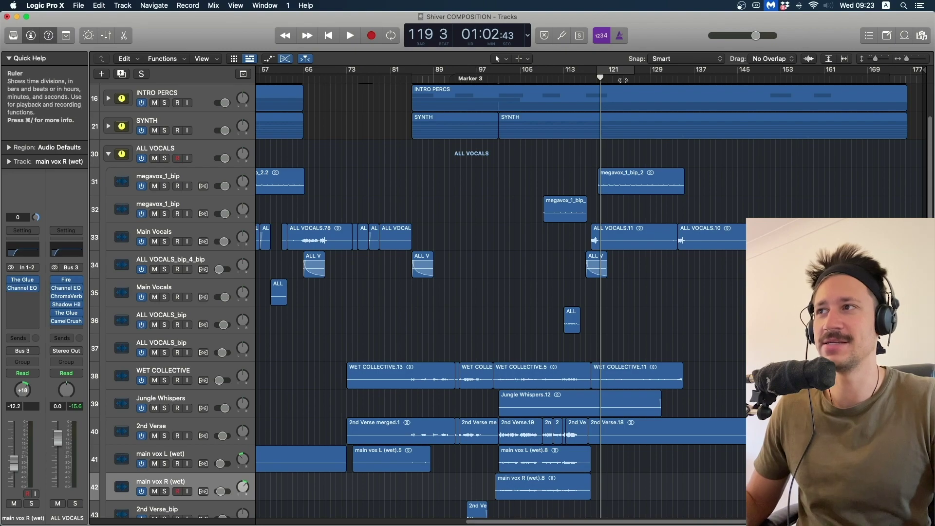
key(space)
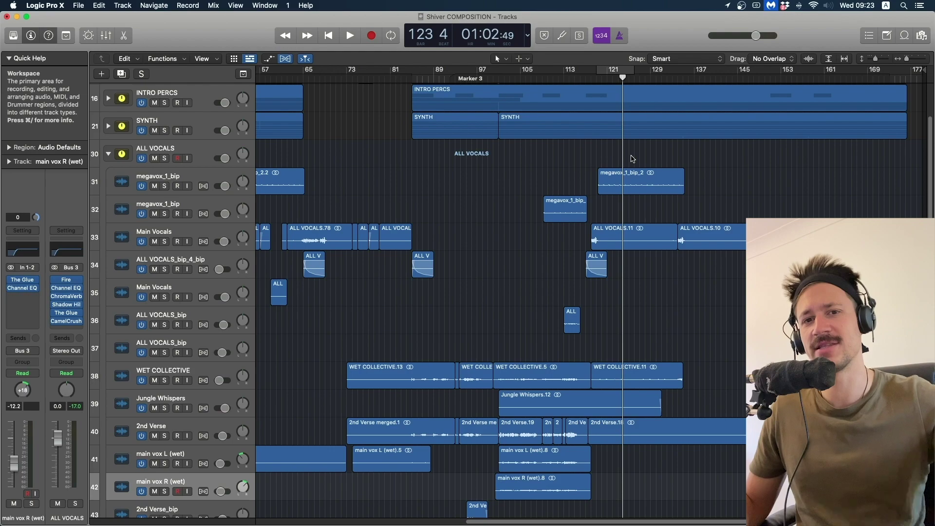
- Select the megavox_1_bip_2 region and play the full mix through its end at about bar 134
click(641, 171)
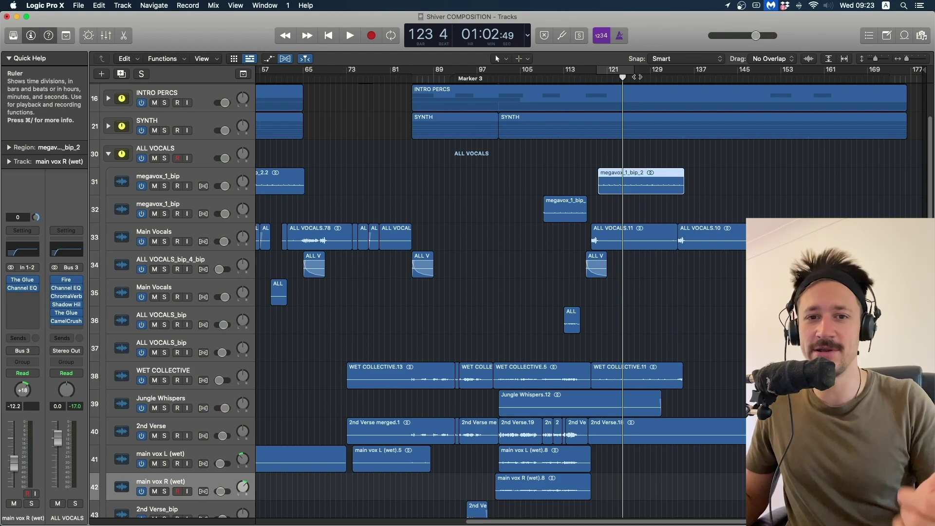
click(640, 77)
key(space)
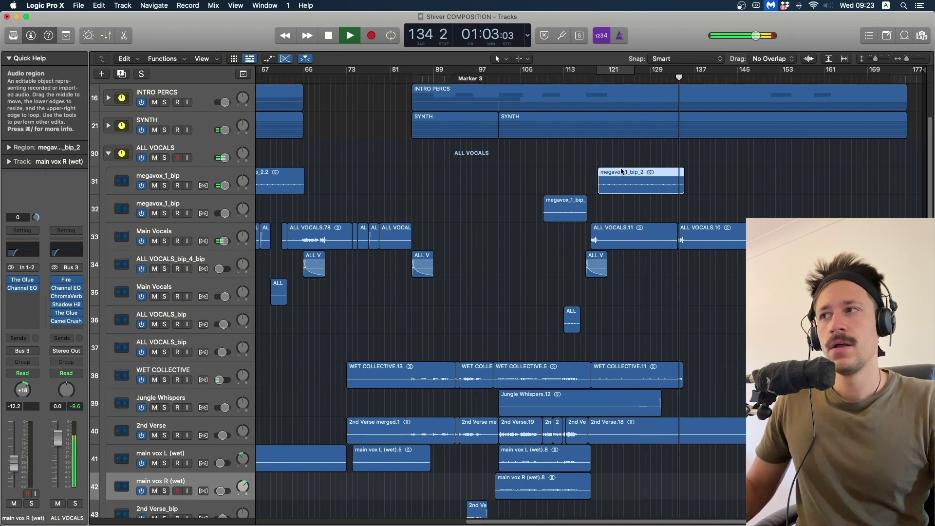
key(space)
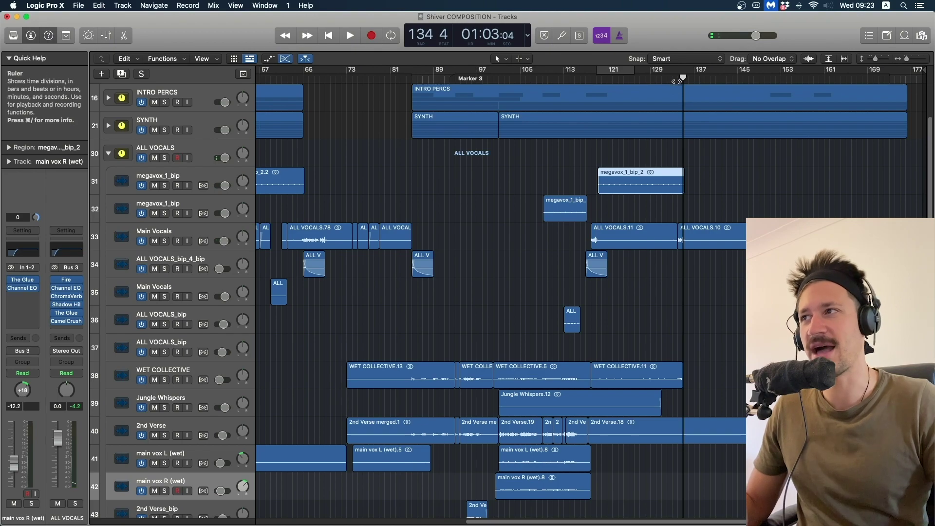
- Return the playhead to bar 133, play the full mix across the section change and deselect the megavox region
click(677, 78)
click(678, 78)
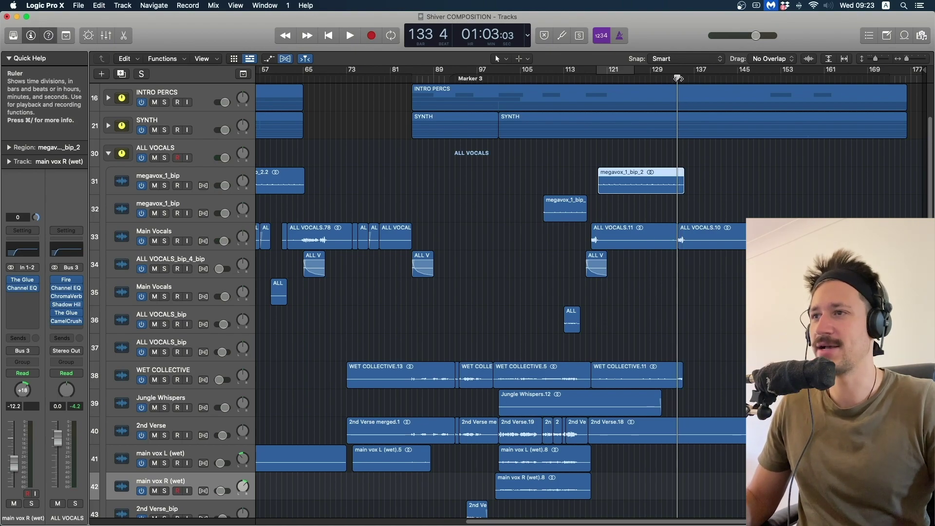
click(678, 78)
click(673, 77)
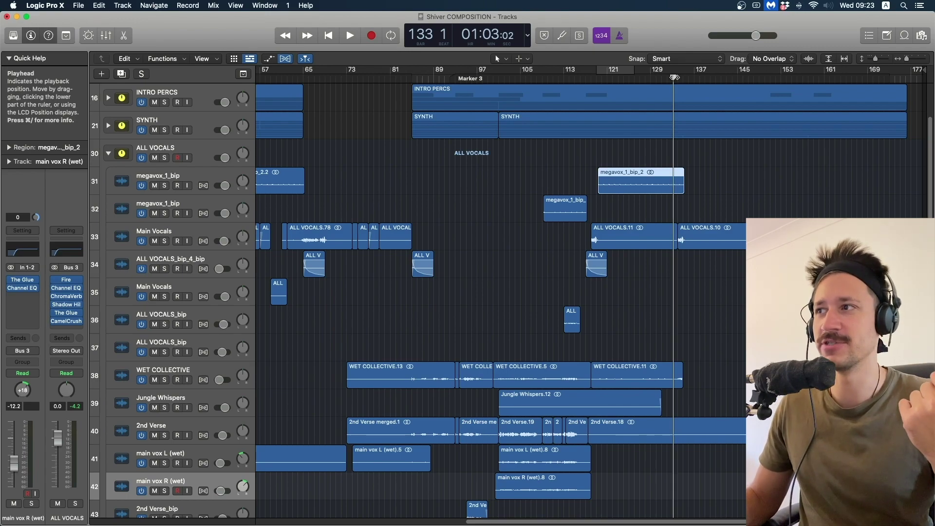
click(678, 78)
click(673, 77)
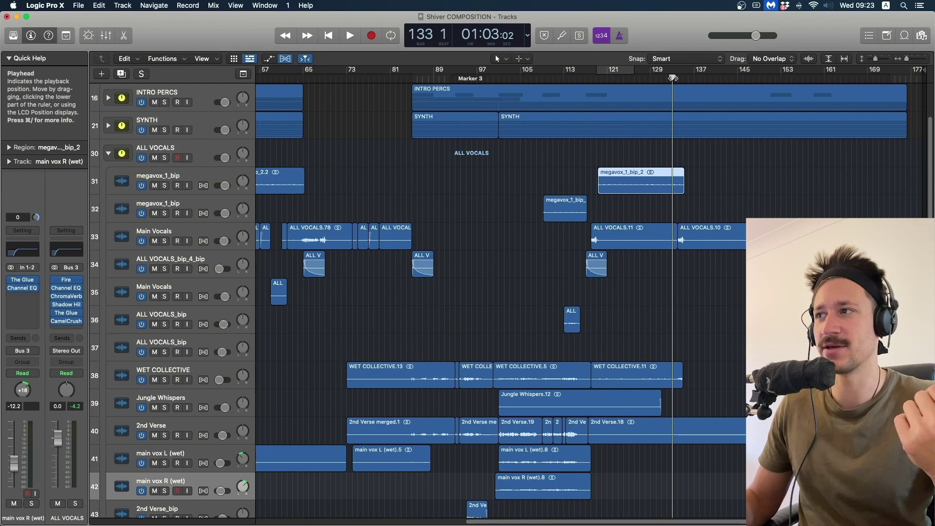
key(space)
click(697, 181)
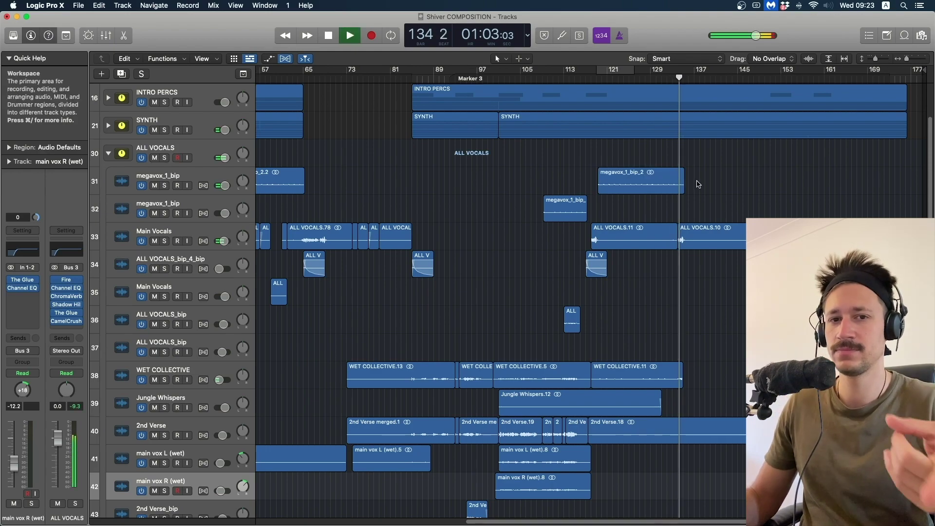
- Expand the CYMBLAS stack and briefly solo its SUP END and openhat tracks one after the other during playback
scroll(619, 322, down, 10)
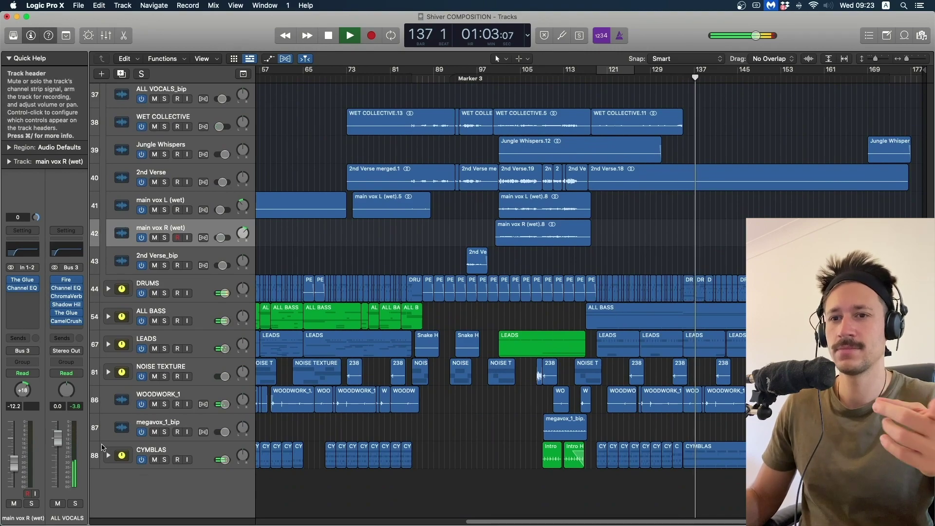
click(108, 456)
scroll(355, 390, down, 8)
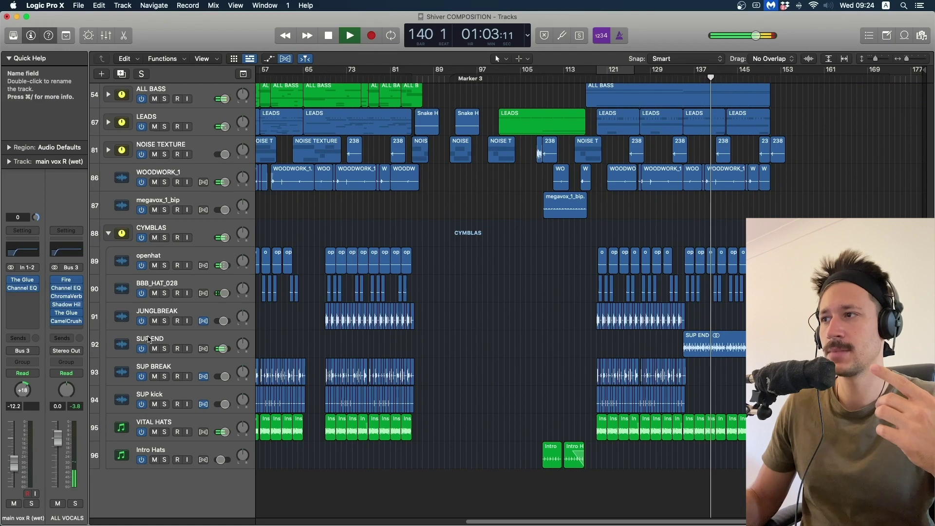
click(164, 349)
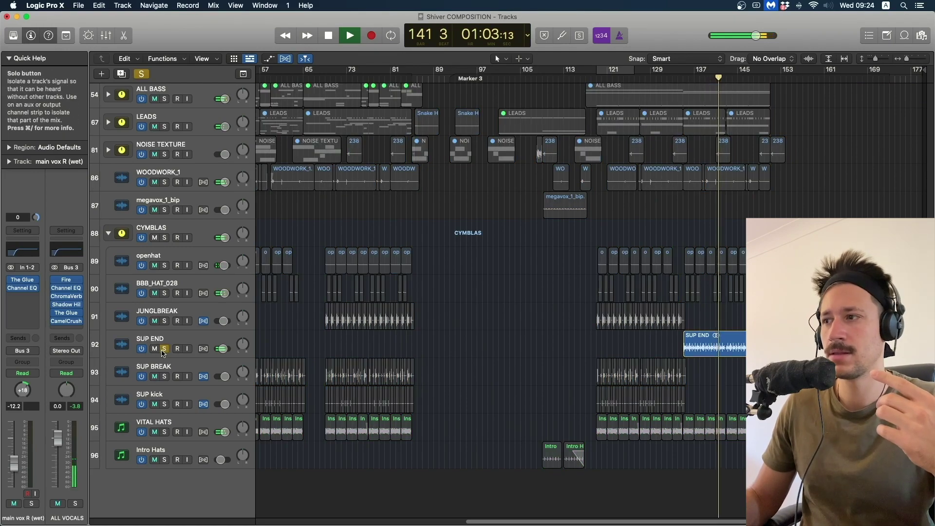
click(164, 349)
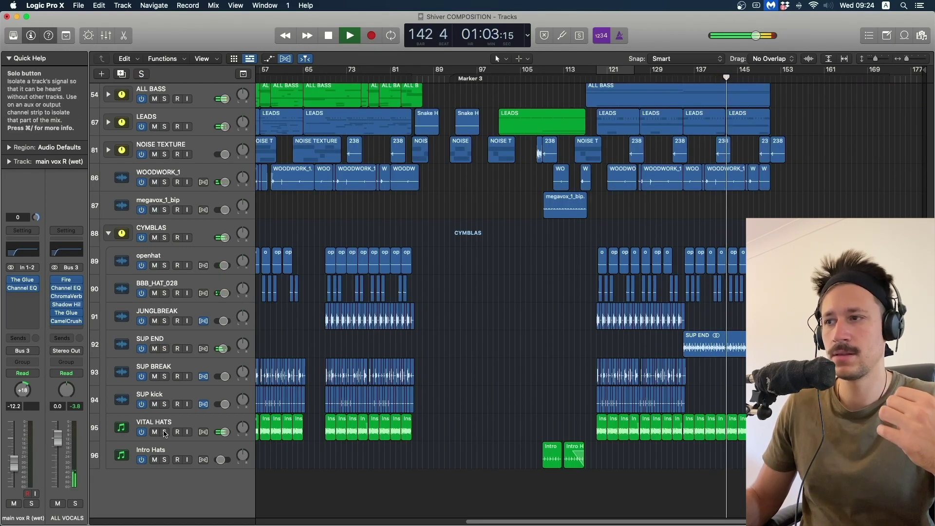
click(163, 265)
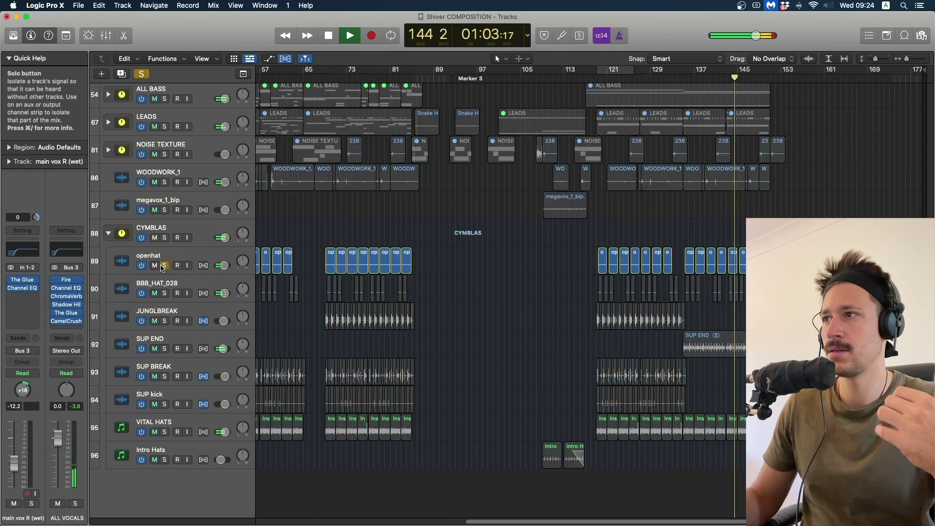
click(164, 266)
- Expand the DRUMS stack and briefly solo the ES_AmenClean_A2_176 break during playback
scroll(163, 268, up, 3)
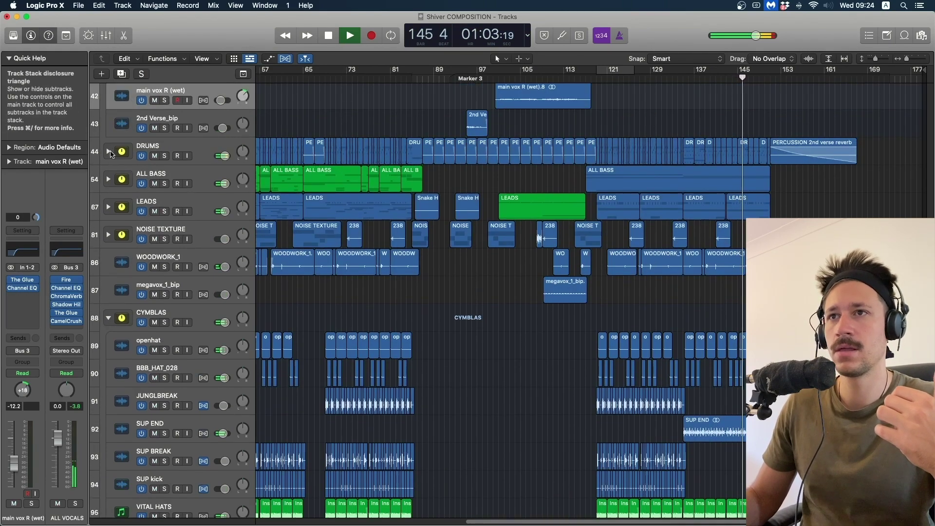
scroll(174, 220, up, 8)
click(164, 184)
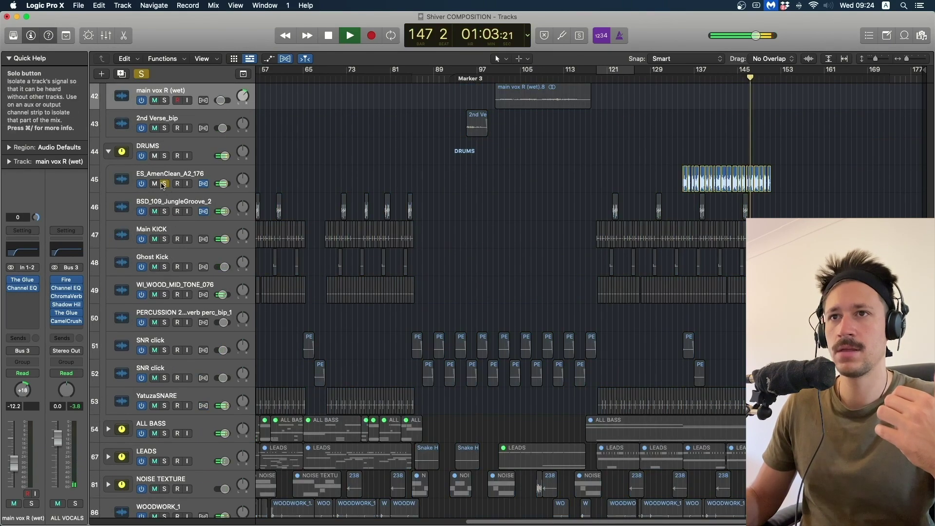
click(164, 183)
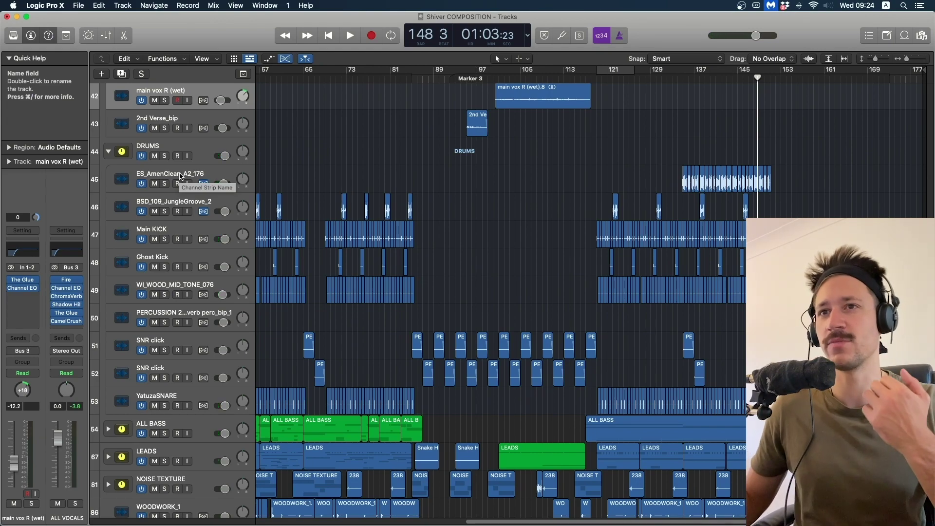
- Inspect the second Channel EQ on the ES_AmenClean_A2_176 track while playing from bar 146, first in context and soloed
click(180, 176)
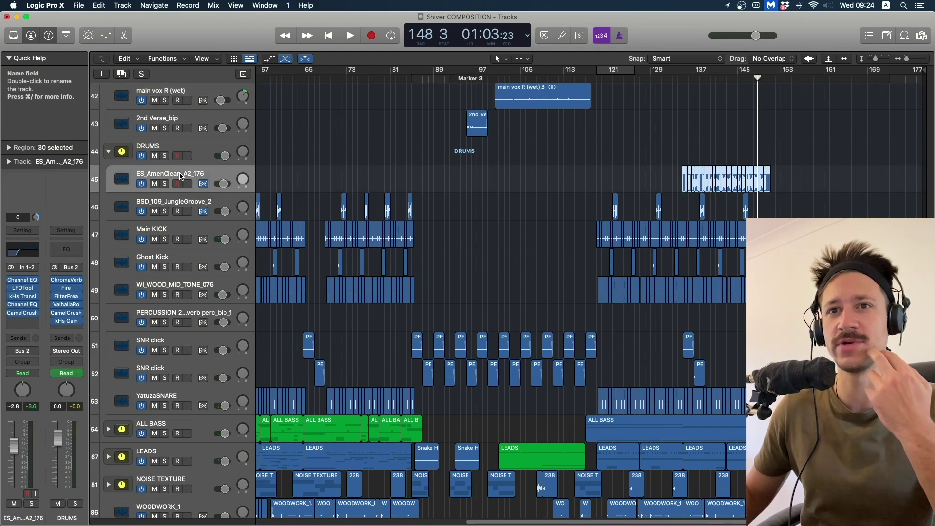
click(25, 306)
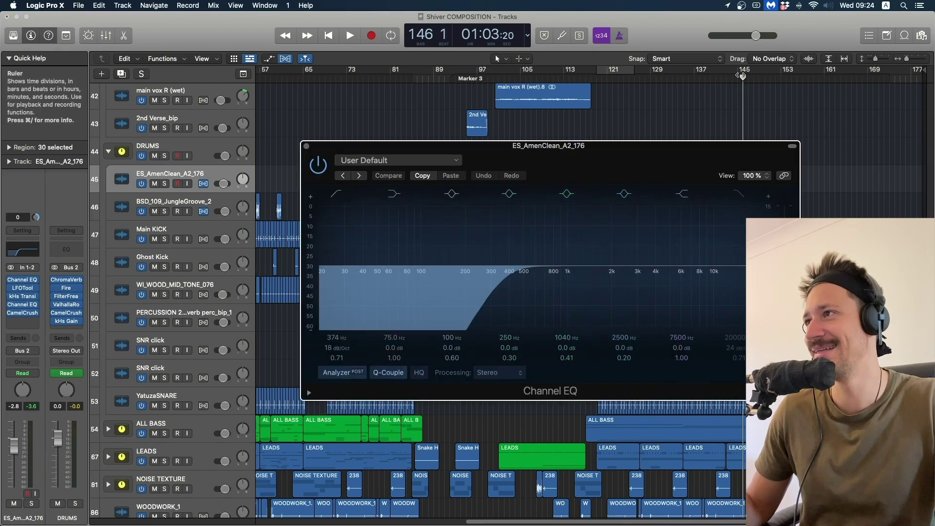
key(space)
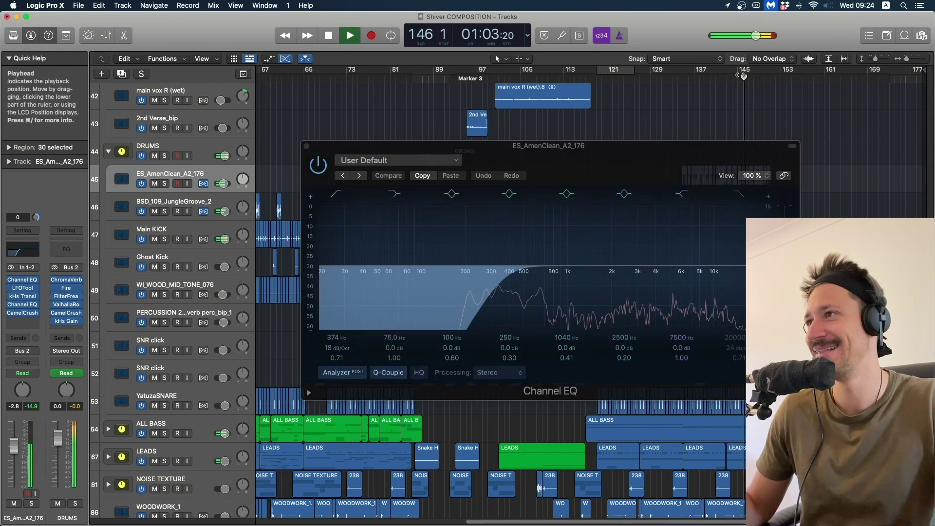
click(164, 185)
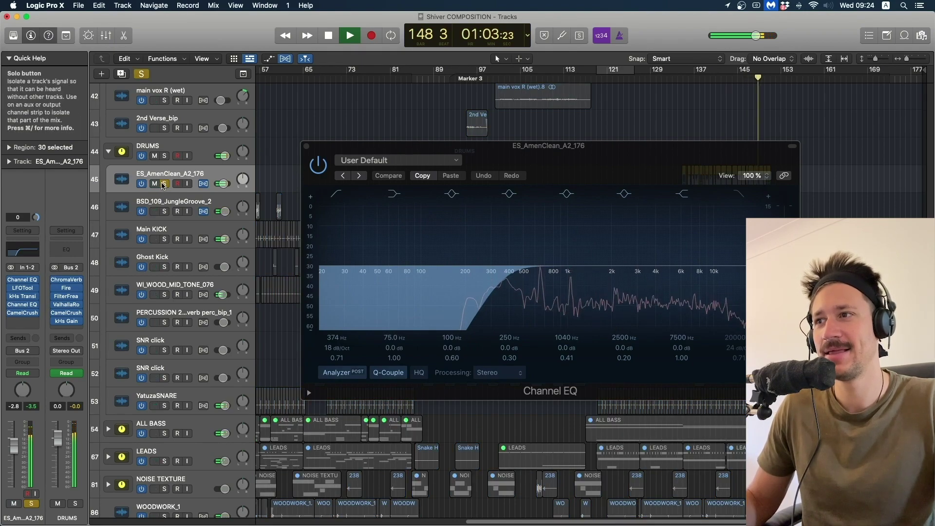
key(space)
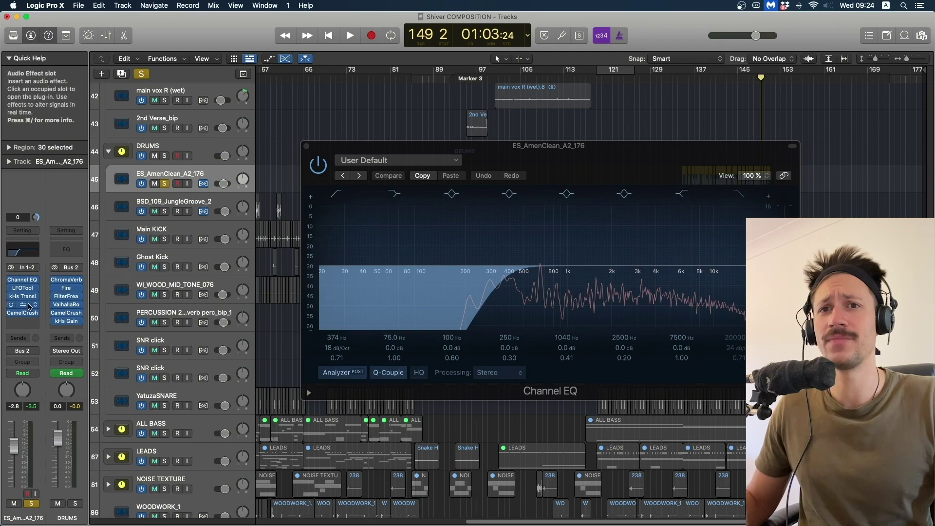
- Inspect the LFOTool volume shaping on the ES_AmenClean_A2_176 track, clear its solo and close the plug-in windows
click(22, 288)
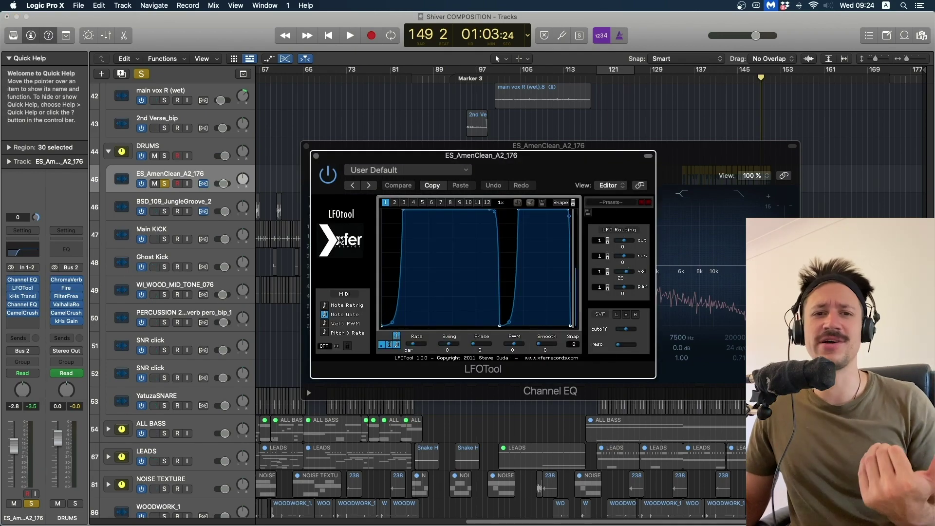
click(165, 184)
click(154, 183)
key(super+w)
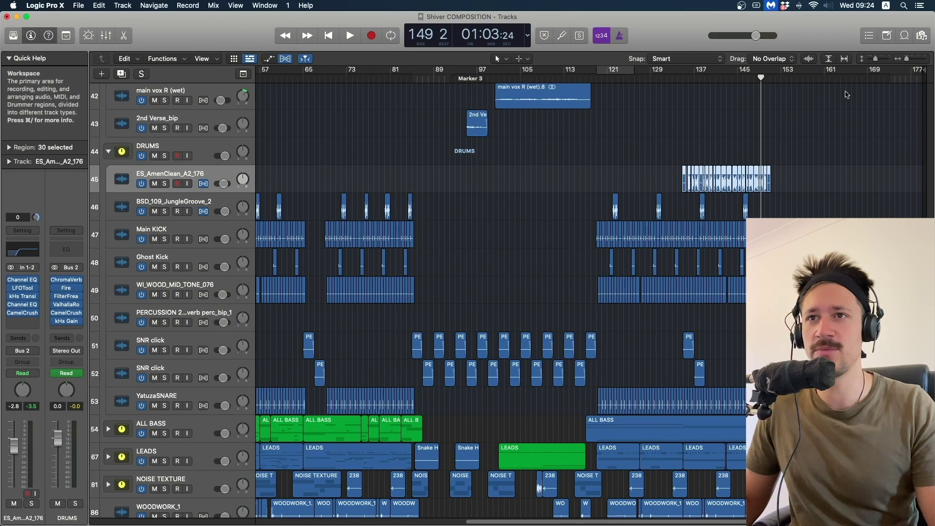
- Play the full mix from bar 136 to about bar 137 and check the kHs Transient Shaper on the ES_AmenClean_A2_176 track
click(682, 79)
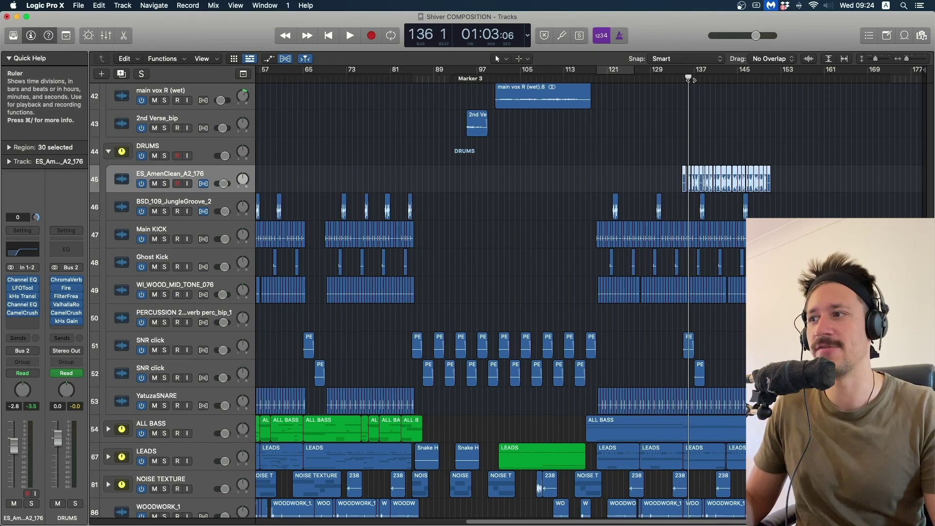
key(space)
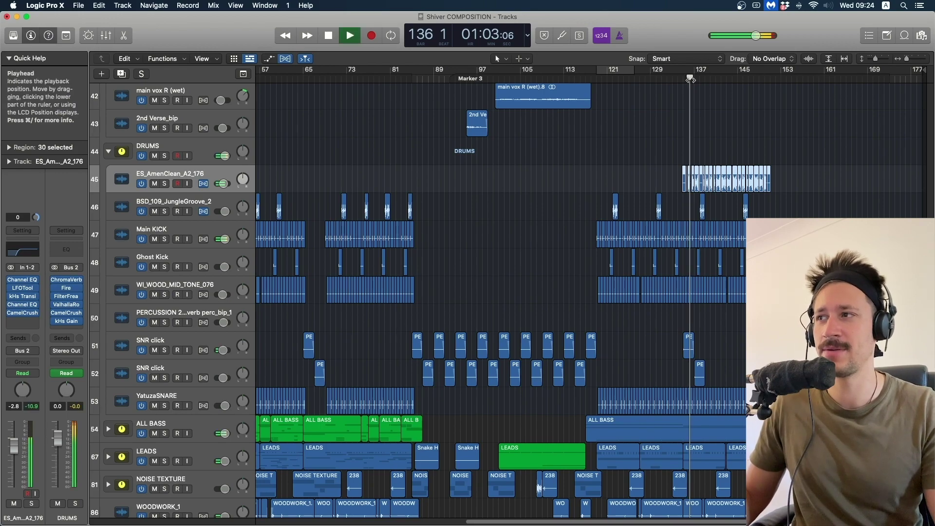
key(space)
click(28, 296)
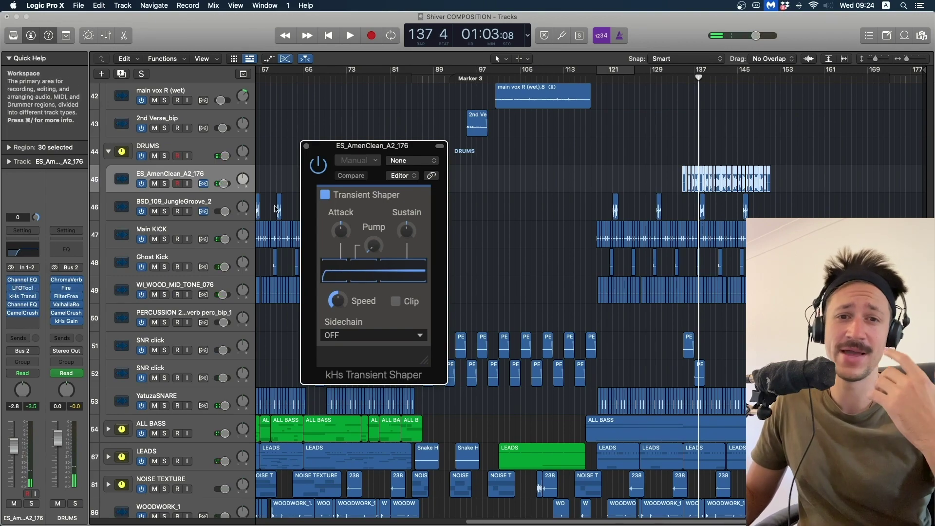
click(306, 146)
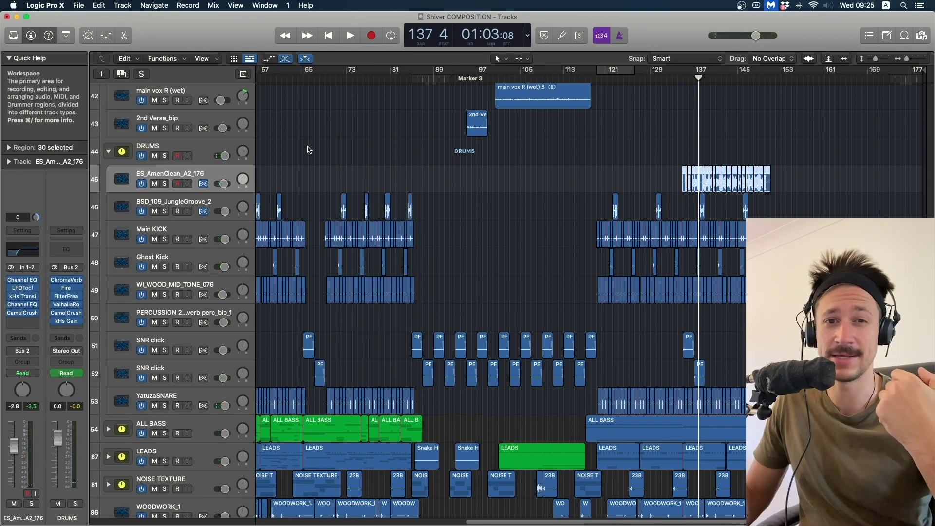
- Play the full mix from bar 137 and from about bar 150, shrinking the track heights so every track fits
click(558, 193)
scroll(531, 251, down, 1)
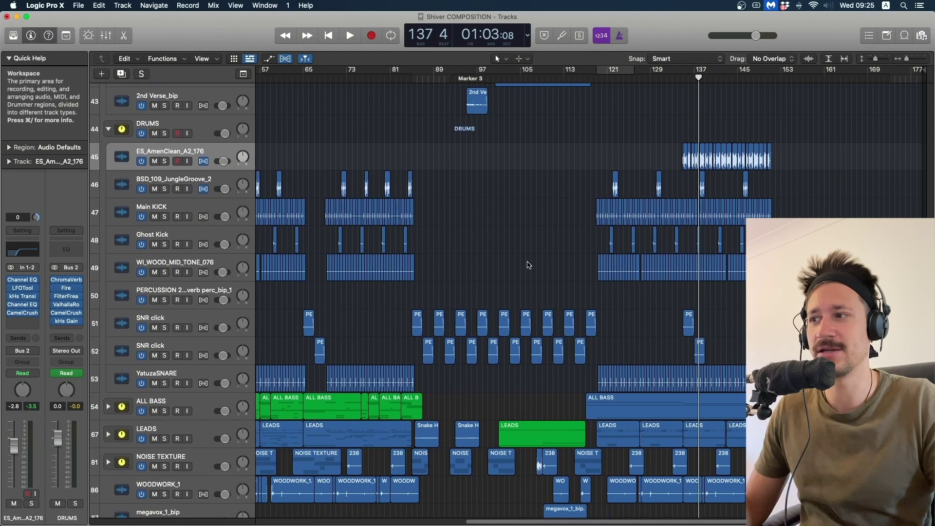
key(space)
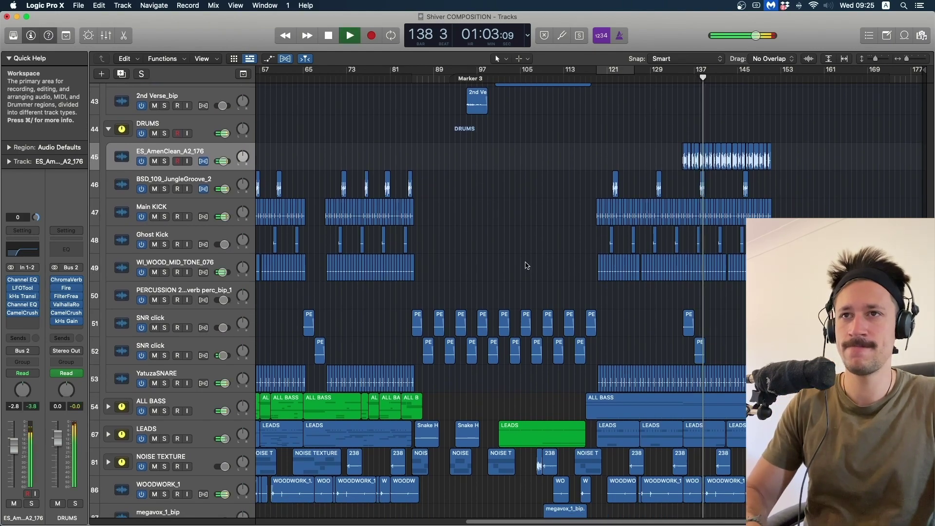
key(super+Up)
key(super+Up)
key(super+Up)
key(super+Up)
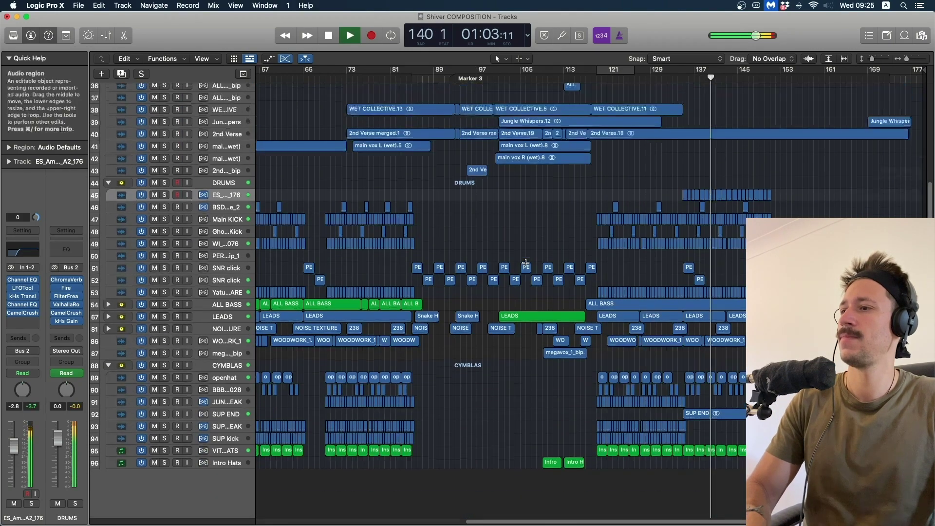
key(super+Up)
key(super+Up)
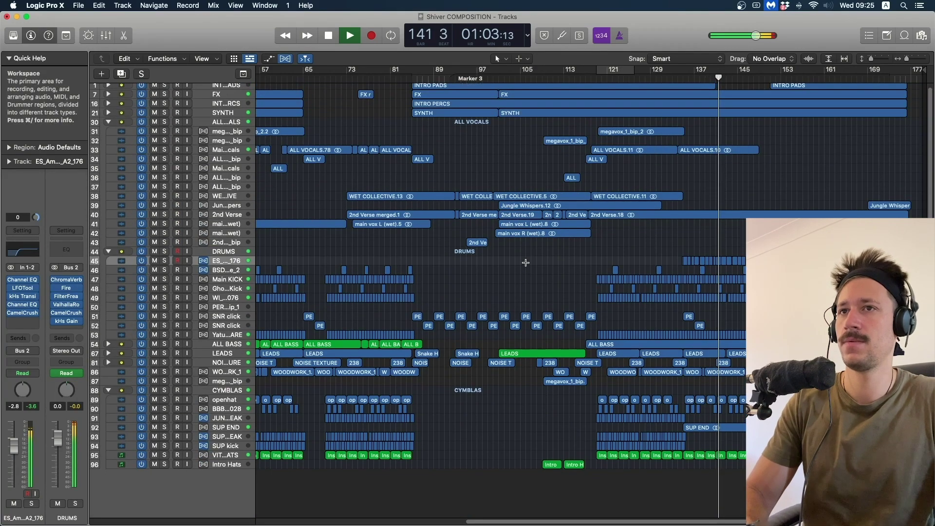
key(super+Up)
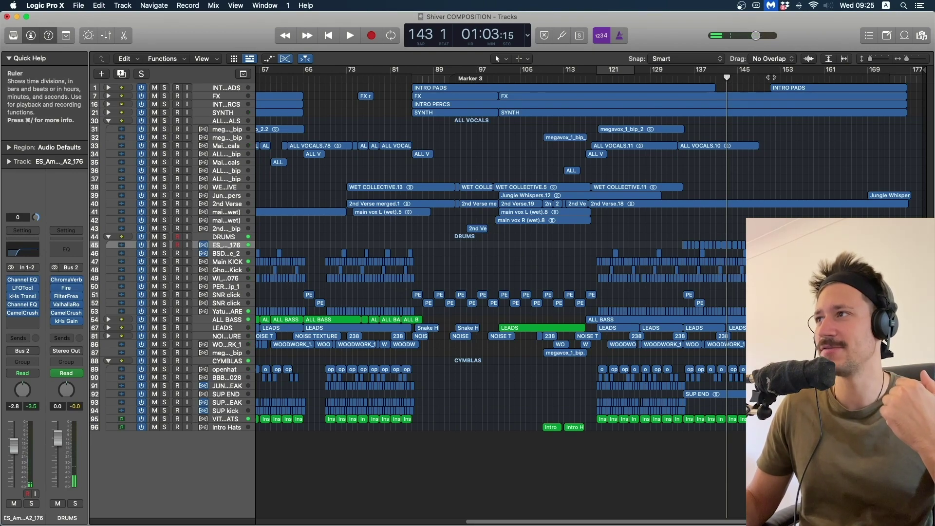
double_click(771, 77)
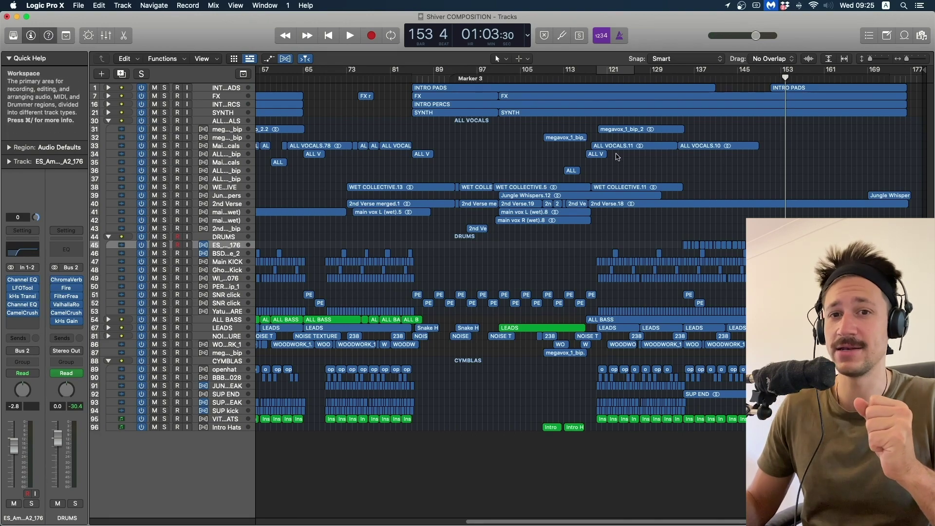
- Collapse the DRUMS and CYMBLAS stacks and widen the track headers to show full track names
click(108, 237)
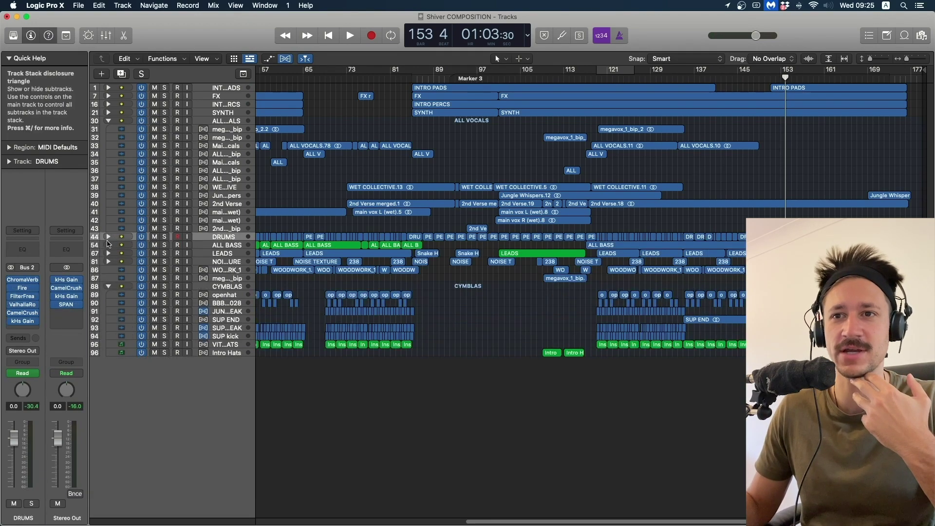
click(108, 287)
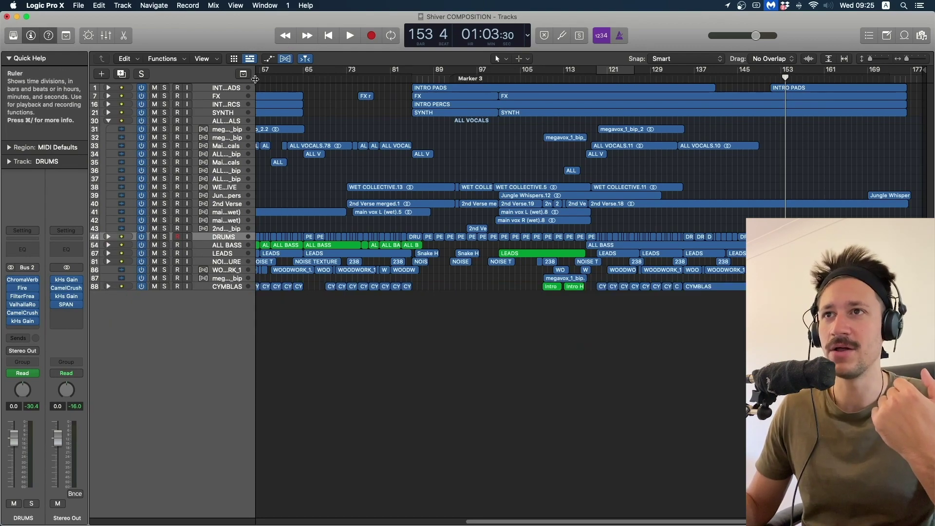
drag(255, 79, 289, 79)
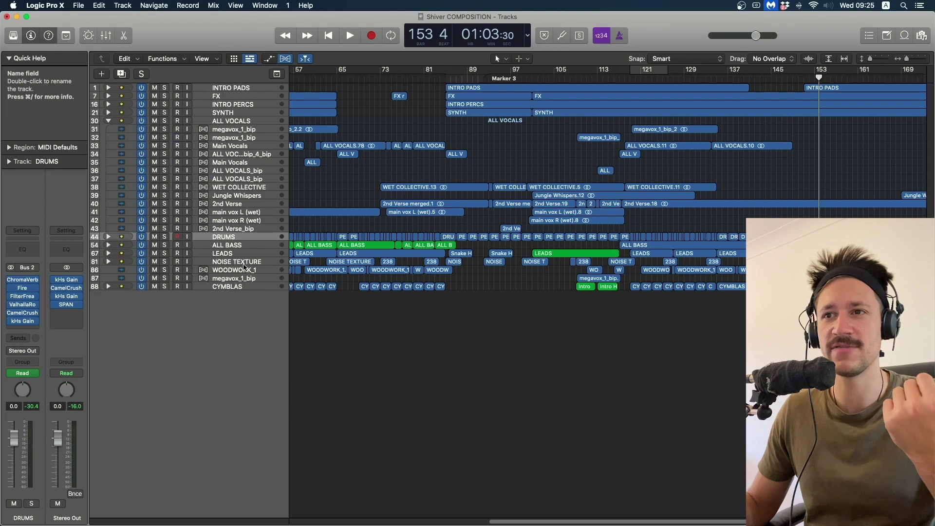
- Solo the NOISE TEXTURE, WOODWORK_1 and megavox_1_bip tracks and play them from about bar 65 to bar 71
click(244, 263)
drag(165, 262, 167, 282)
click(338, 80)
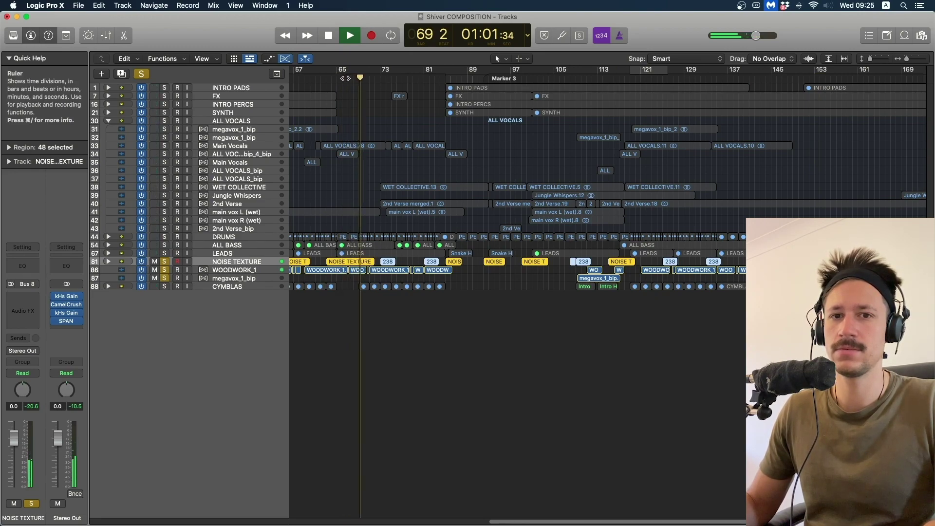
key(space)
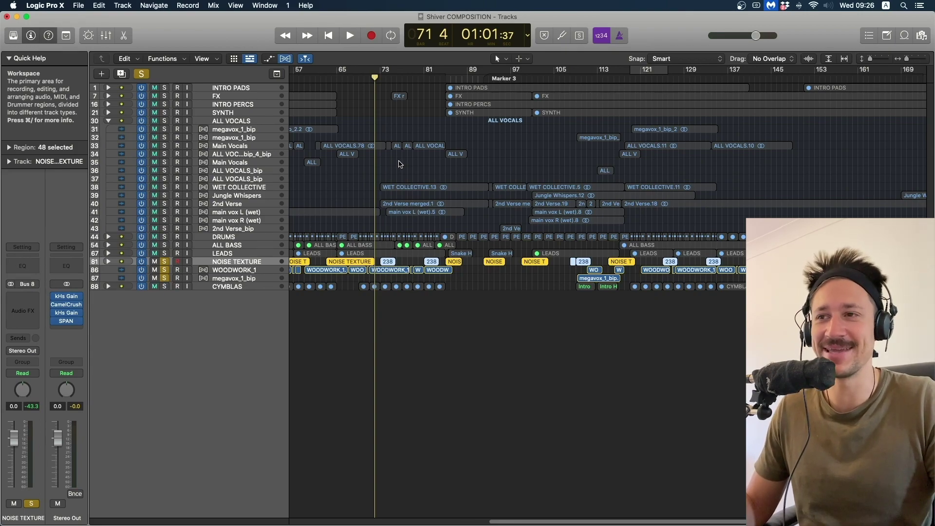
- Solo and expand the LEADS stack, clear the noise, woodwork and megavox solos, and play on from bar 71
scroll(360, 176, left, 2)
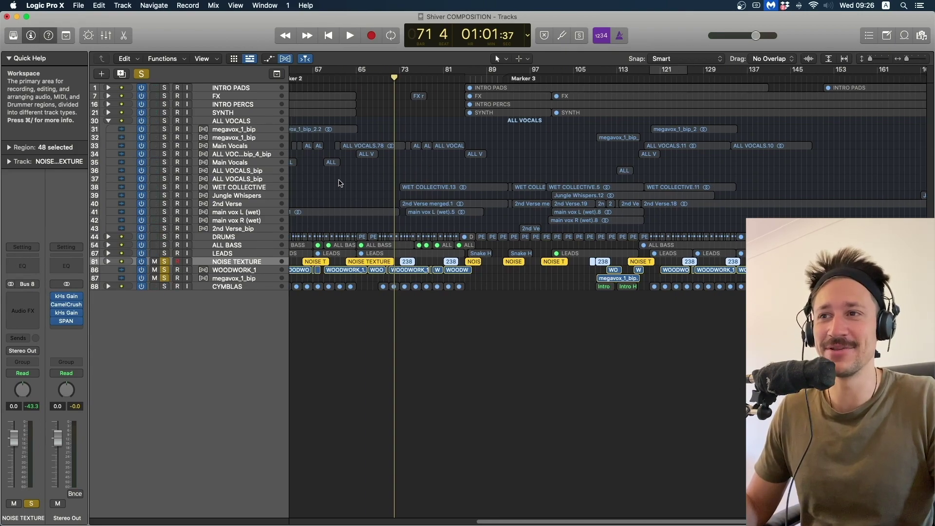
click(164, 254)
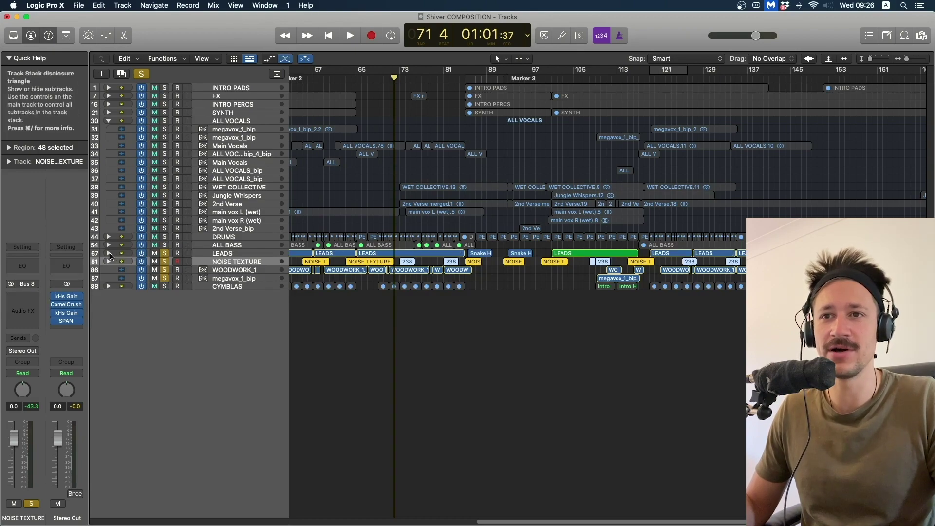
click(108, 254)
key(space)
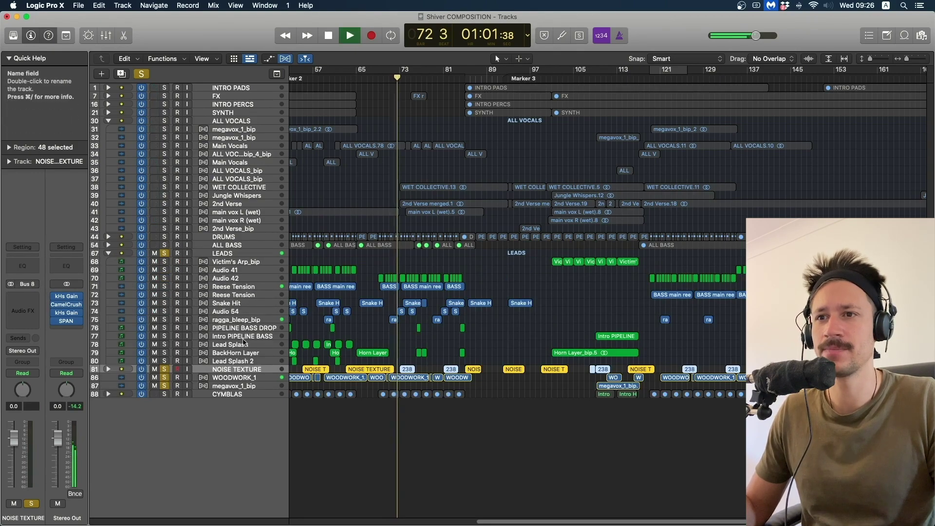
click(165, 369)
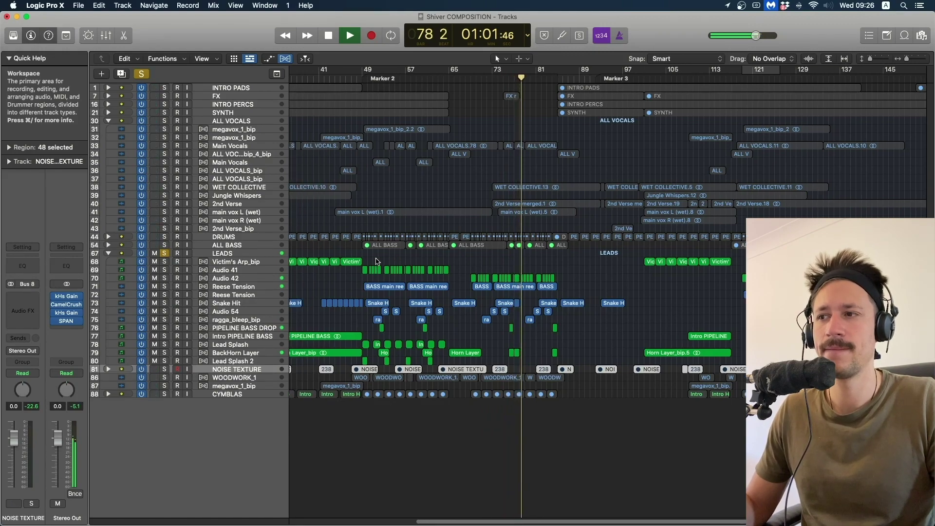
key(space)
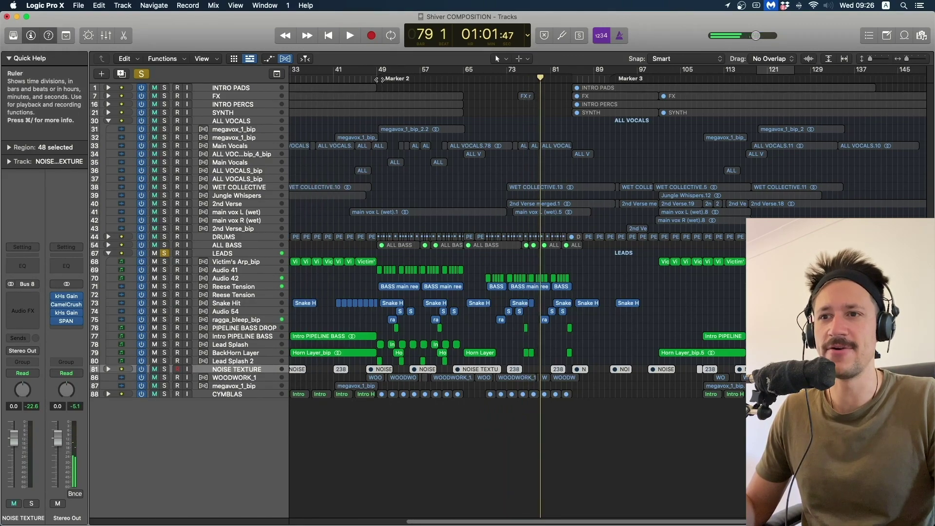
- Set a cycle range from bar 79 to about bar 82 and play the soloed LEADS there
scroll(548, 112, up, 3)
scroll(553, 112, up, 2)
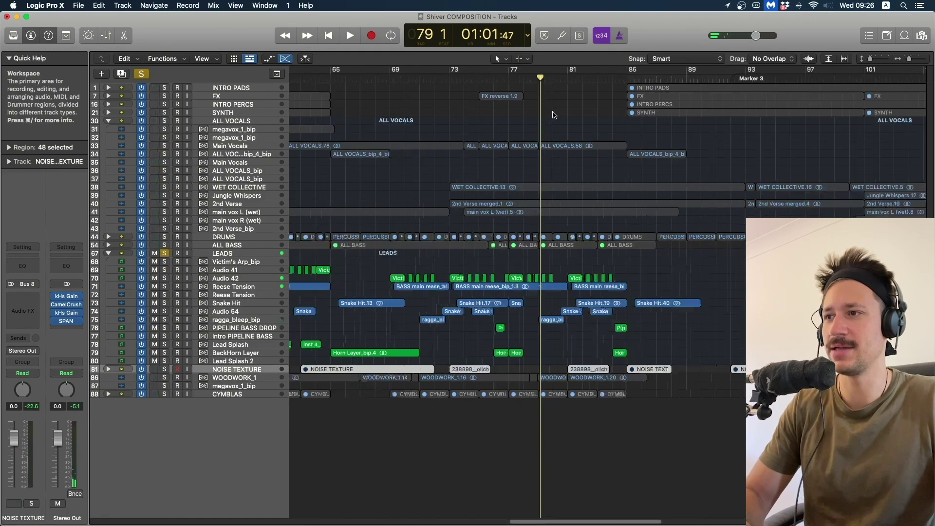
drag(538, 77, 582, 70)
key(space)
key(space)
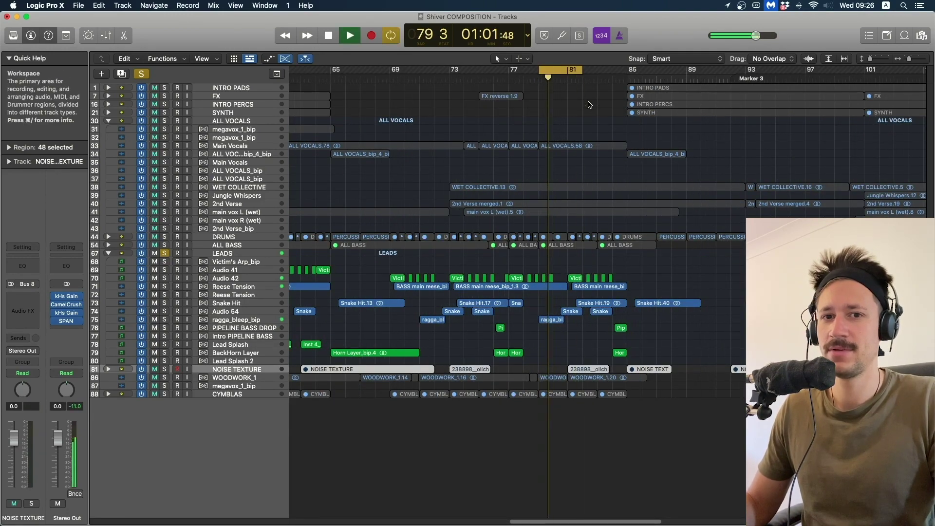
- Play the soloed LEADS from just before Marker 2, starting at about bar 47
scroll(504, 251, down, 2)
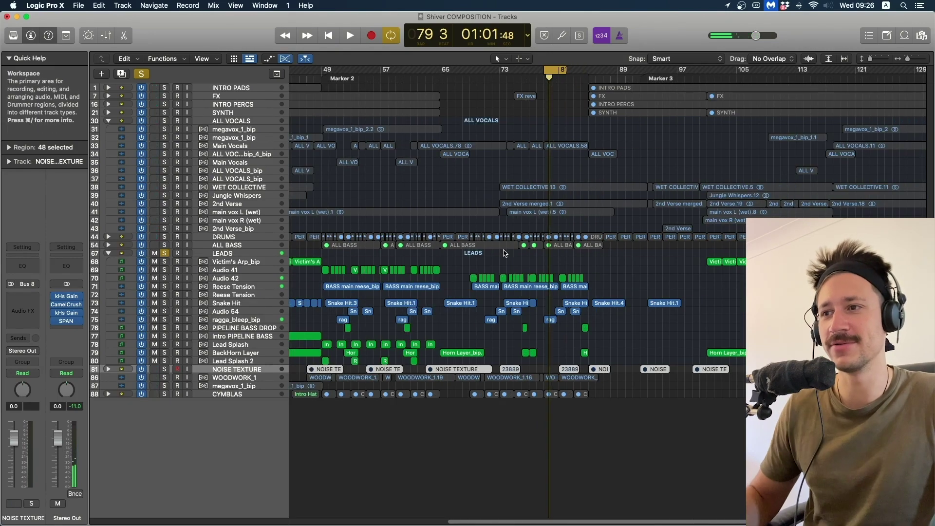
scroll(351, 73, left, 2)
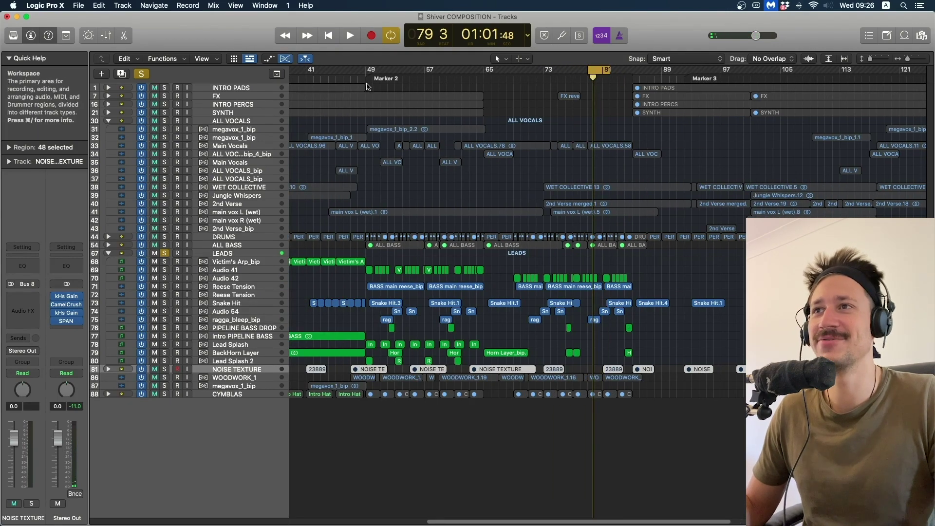
double_click(352, 75)
click(355, 77)
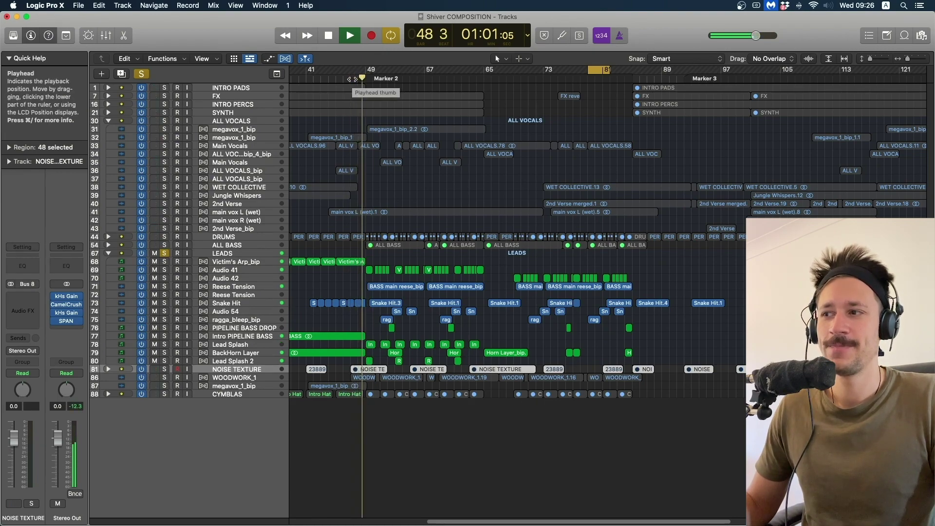
key(space)
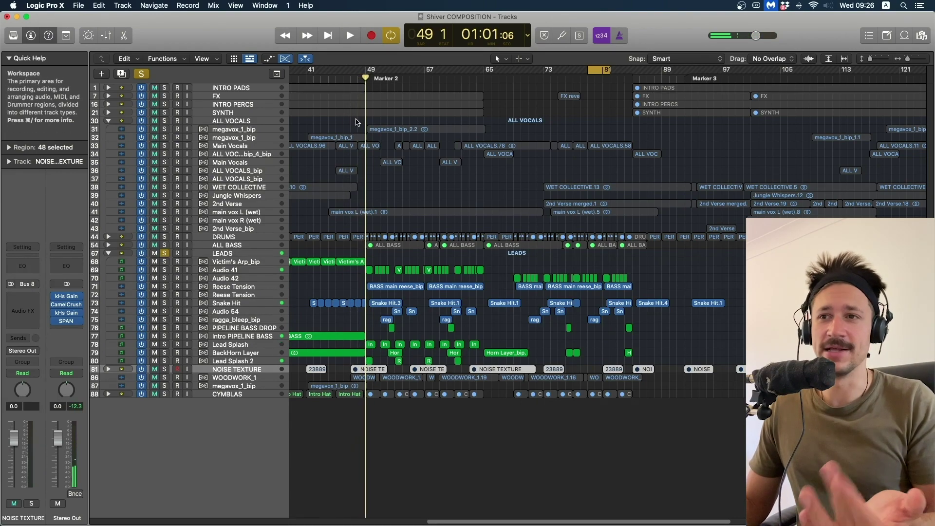
click(350, 78)
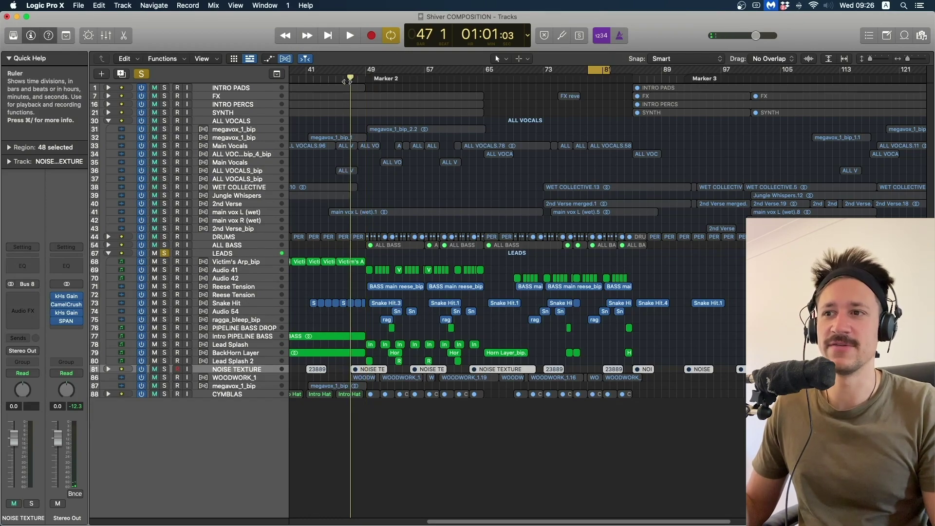
key(space)
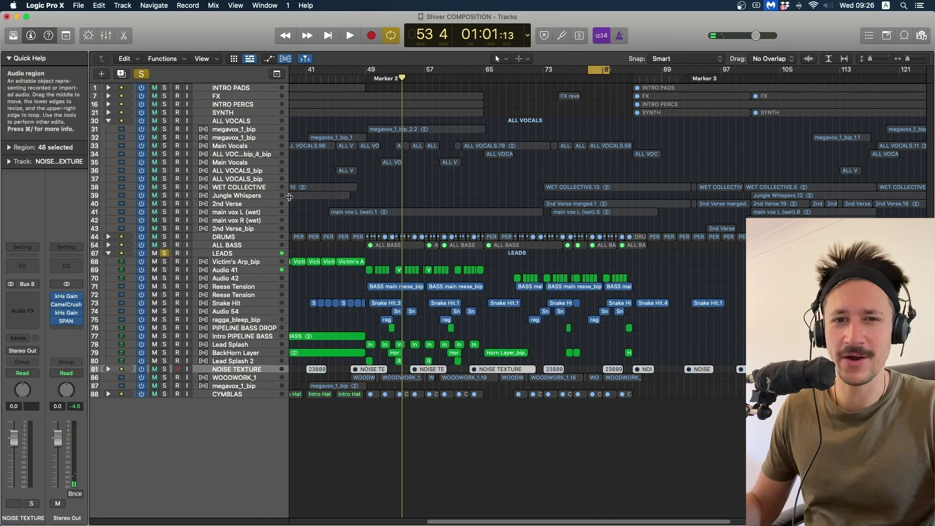
- Inspect the Channel EQ on the LEADS stack and close its window
click(242, 255)
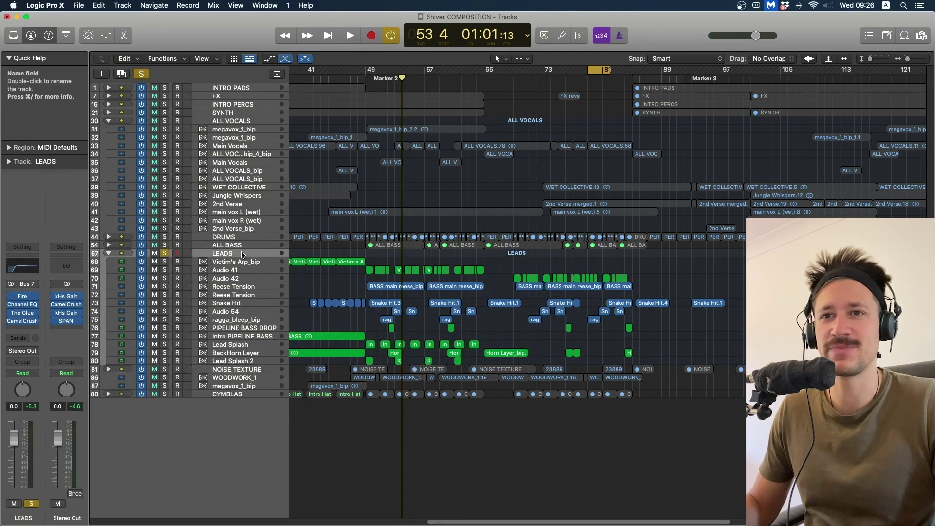
click(26, 307)
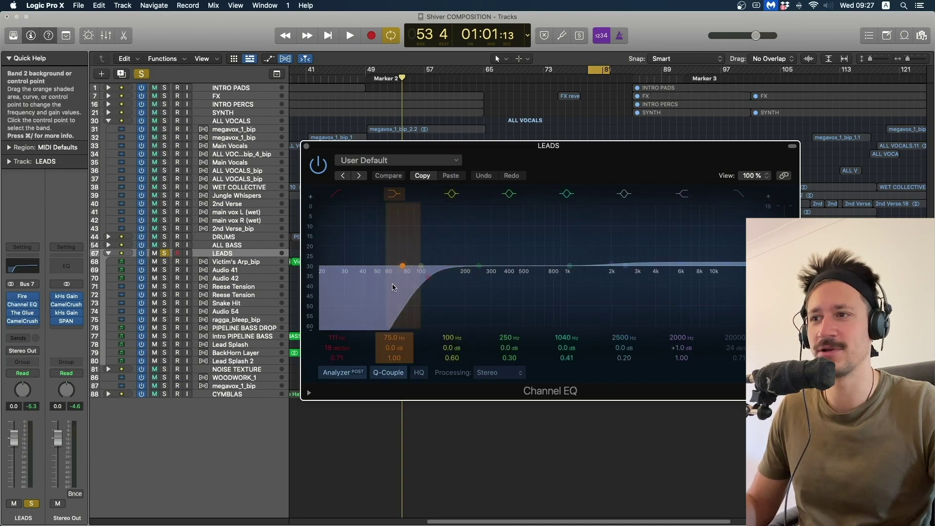
click(306, 144)
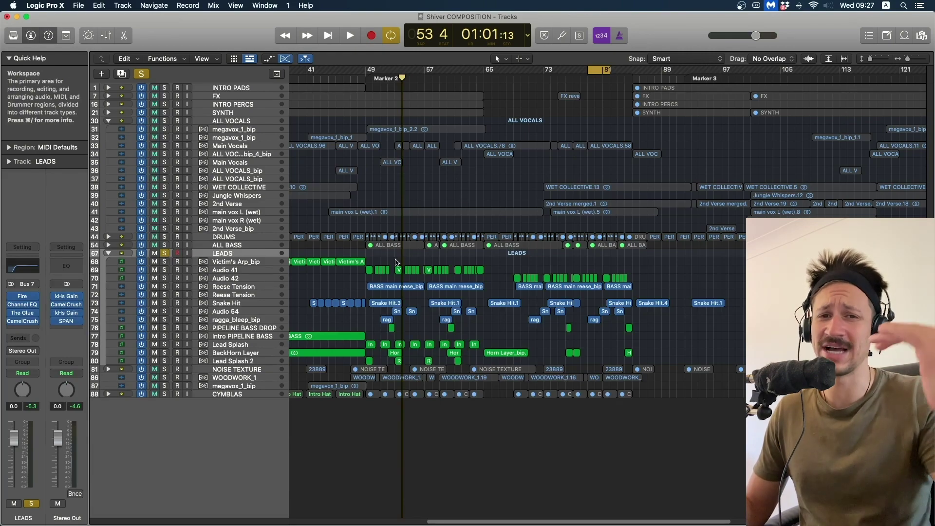
- Play the soloed LEADS briefly from about bar 55 and clear the stack's solo
click(411, 81)
key(space)
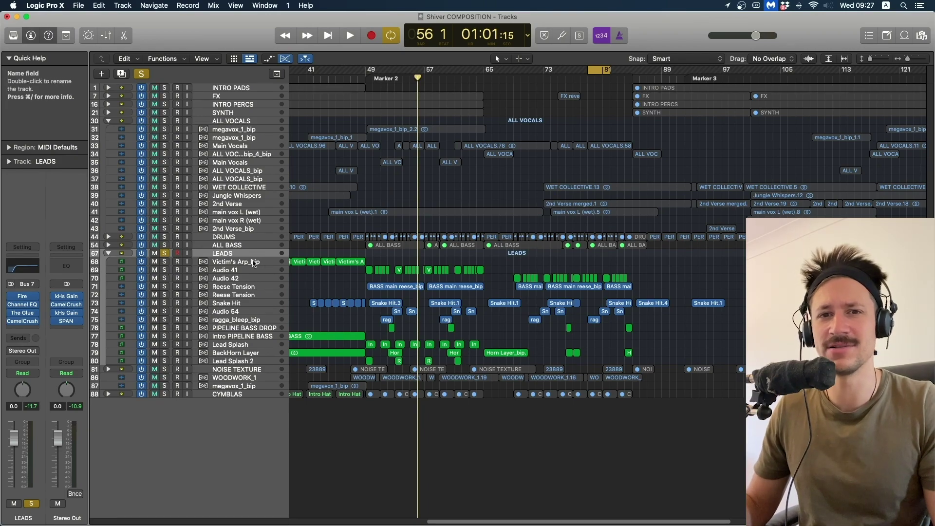
key(space)
click(164, 254)
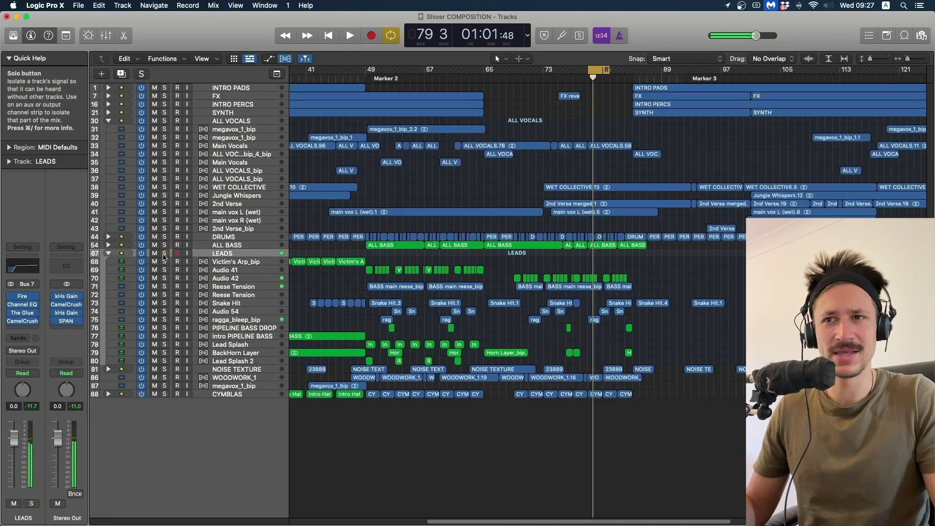
- Collapse the LEADS and ALL VOCALS stacks and expand the SYNTH stack
click(109, 254)
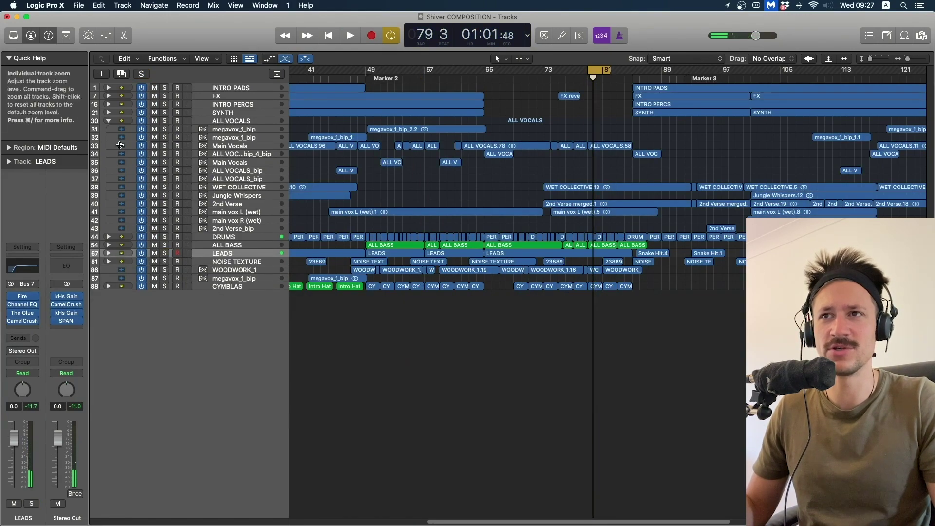
click(109, 121)
click(108, 113)
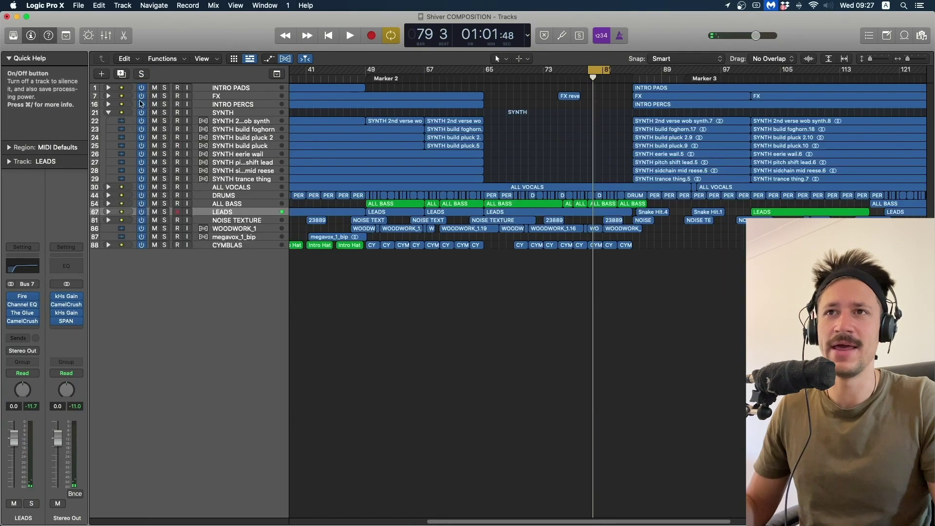
- Solo the SYNTH stack and play it from about bar 45 and again from bar 33
click(164, 113)
click(340, 79)
key(space)
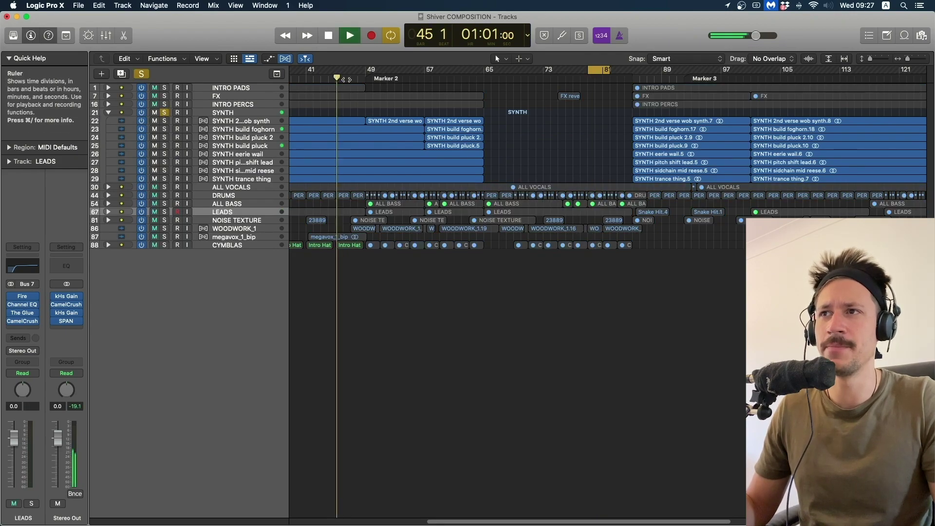
scroll(344, 82, left, 3)
click(330, 79)
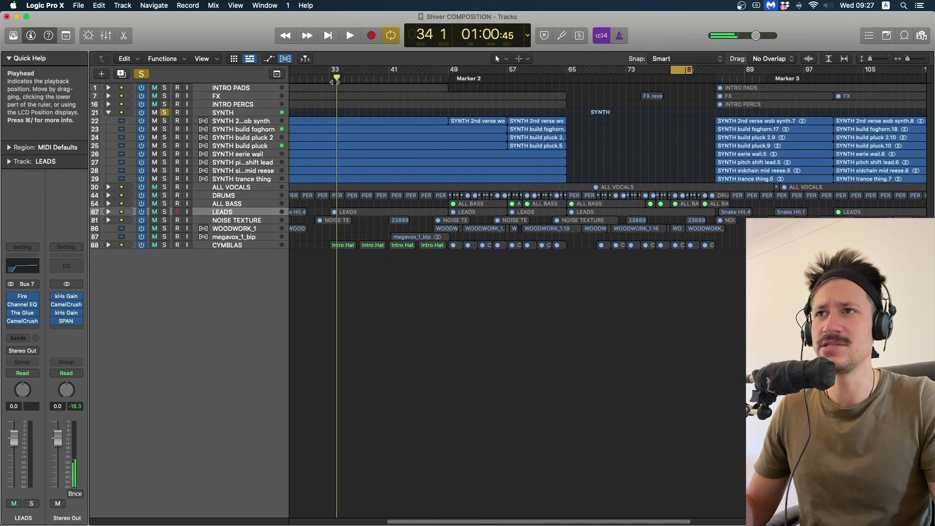
key(space)
scroll(330, 79, left, 4)
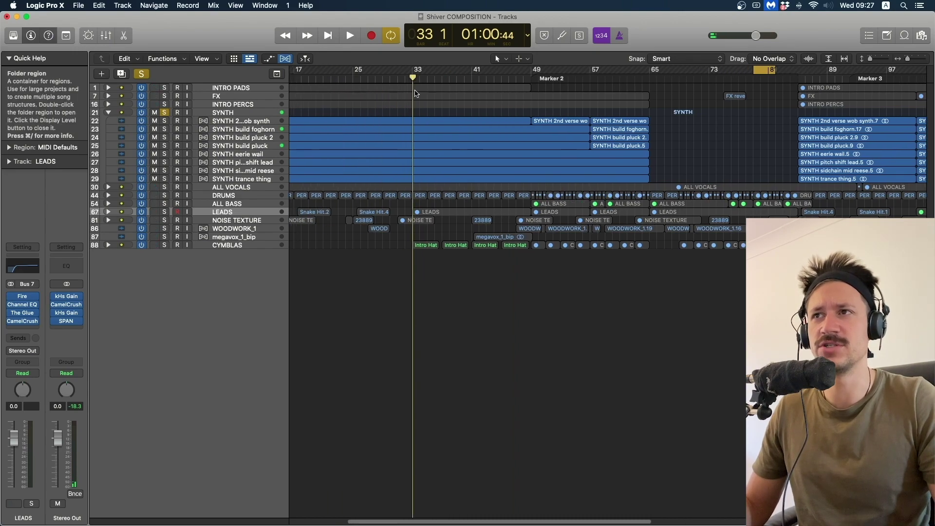
key(space)
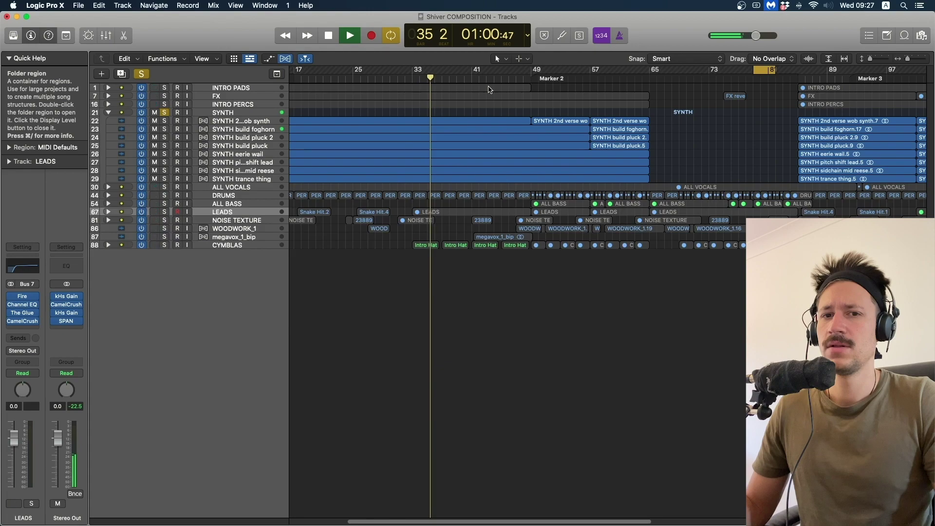
- Stop playback and play the soloed SYNTH stack again from Marker 2 at bar 49
key(space)
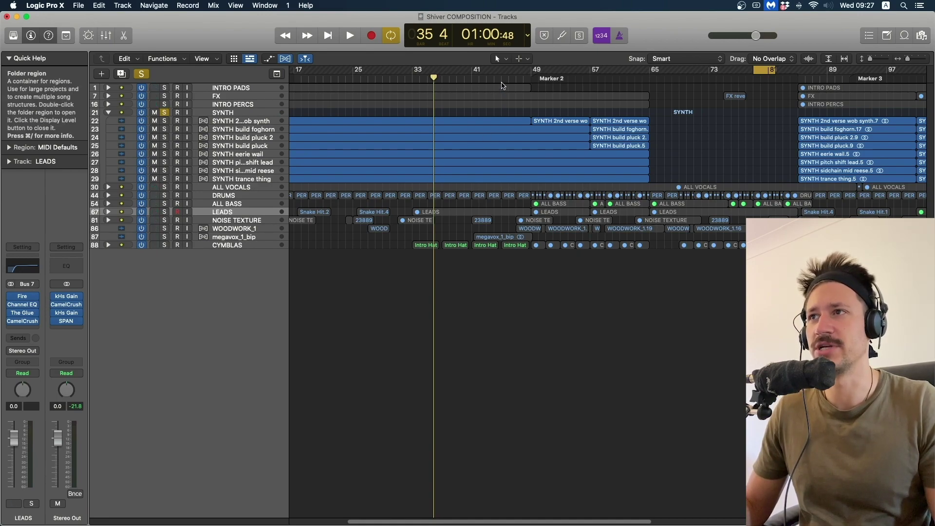
scroll(438, 146, right, 2)
scroll(395, 150, right, 1)
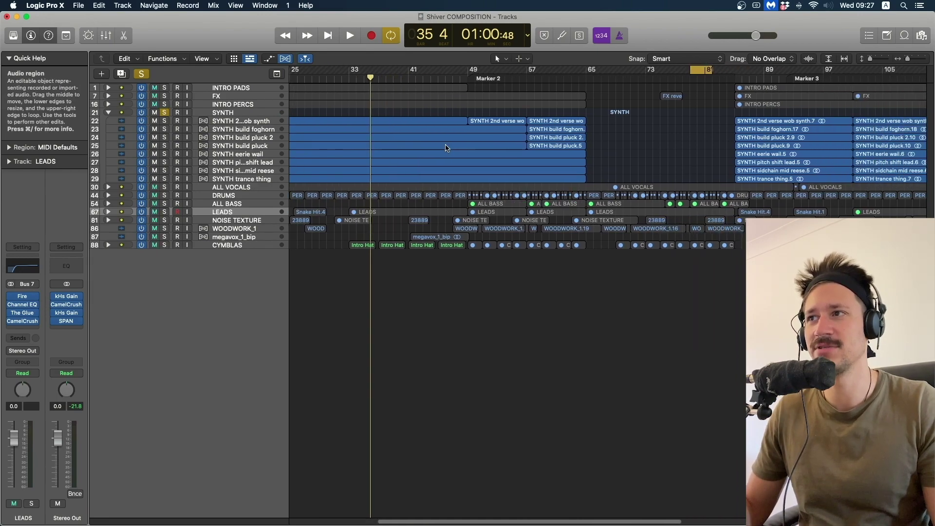
scroll(451, 146, left, 2)
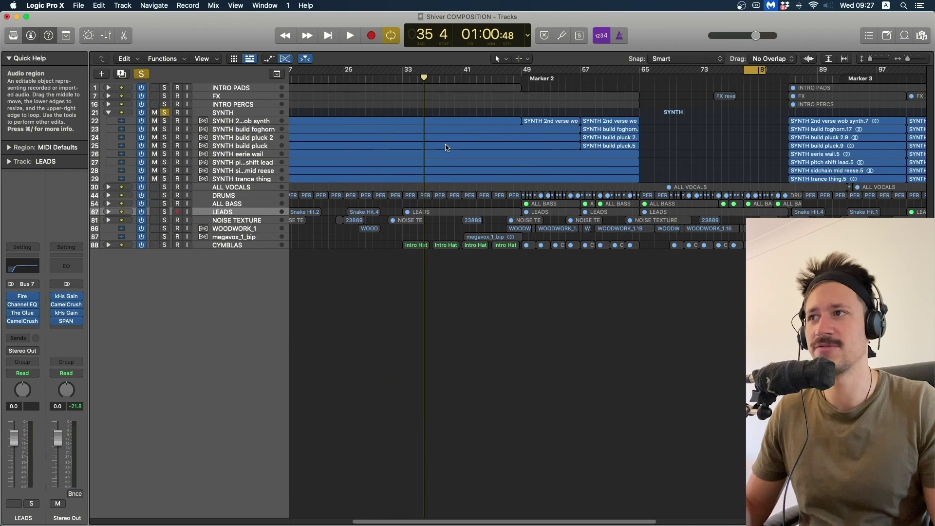
double_click(524, 78)
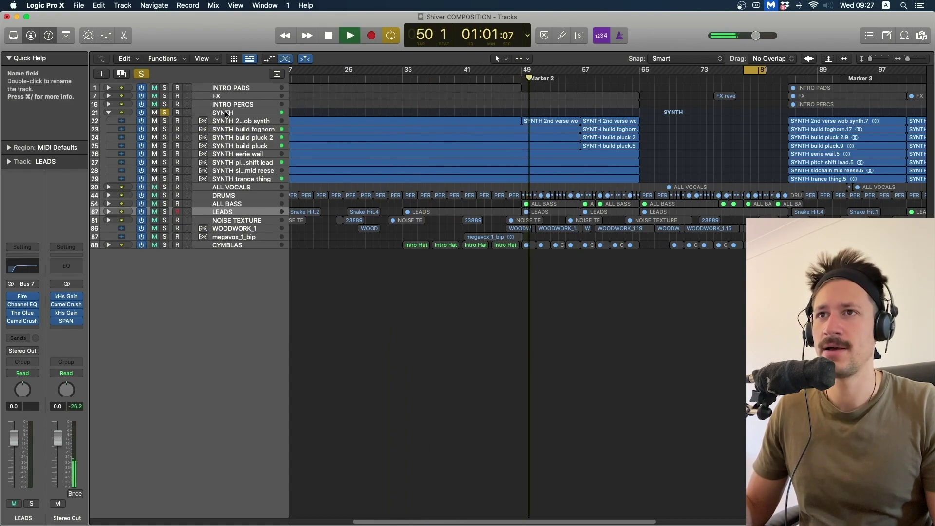
- Clear all solos to hear the full mix from bar 49, and solo the SYNTH stack again for comparison
key(ctrl+alt+super+s)
key(space)
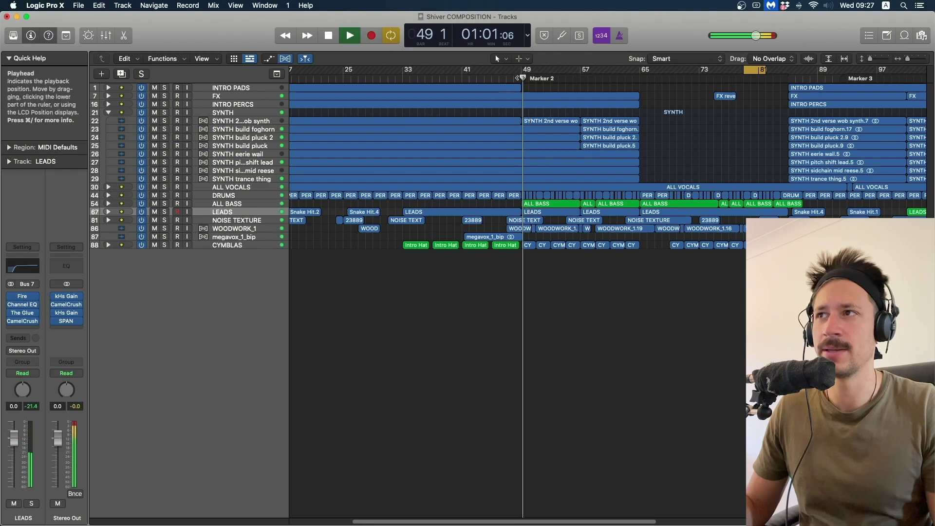
click(165, 114)
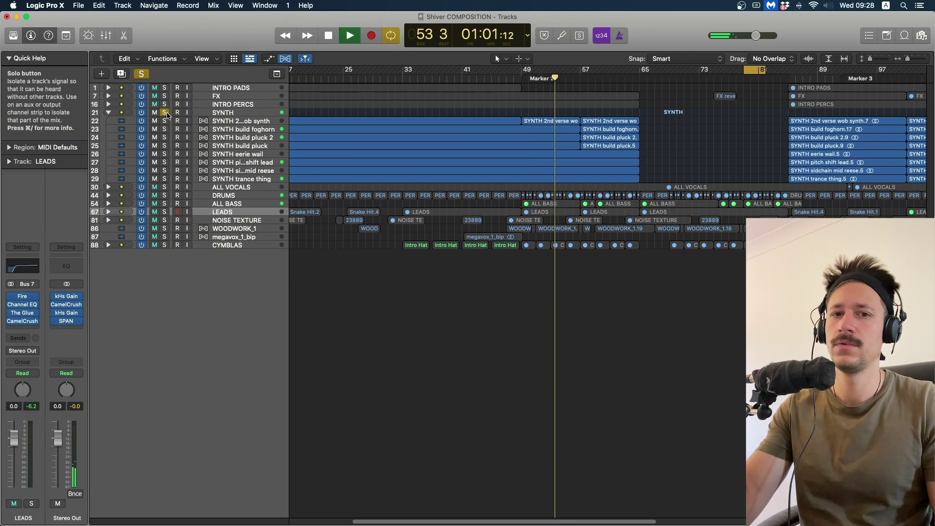
- Stop playback, clear the solo on the SYNTH stack and collapse it
key(space)
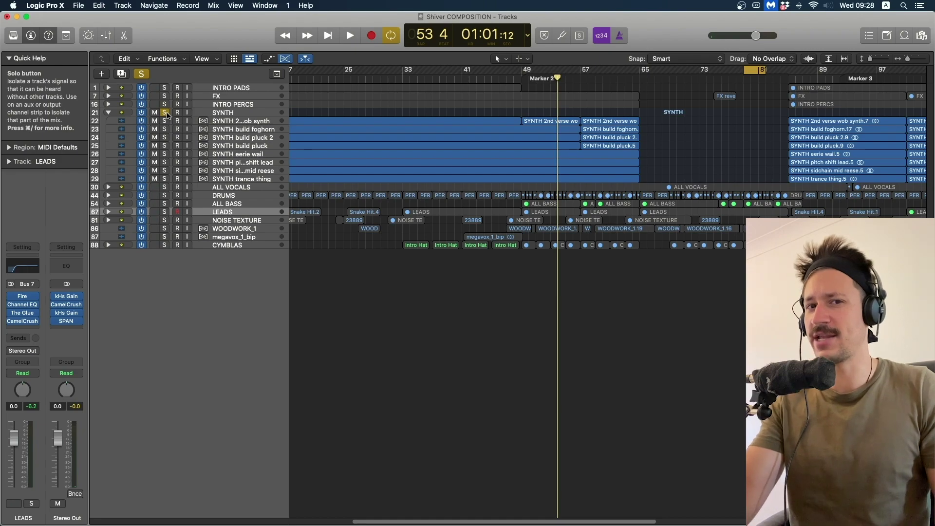
click(166, 114)
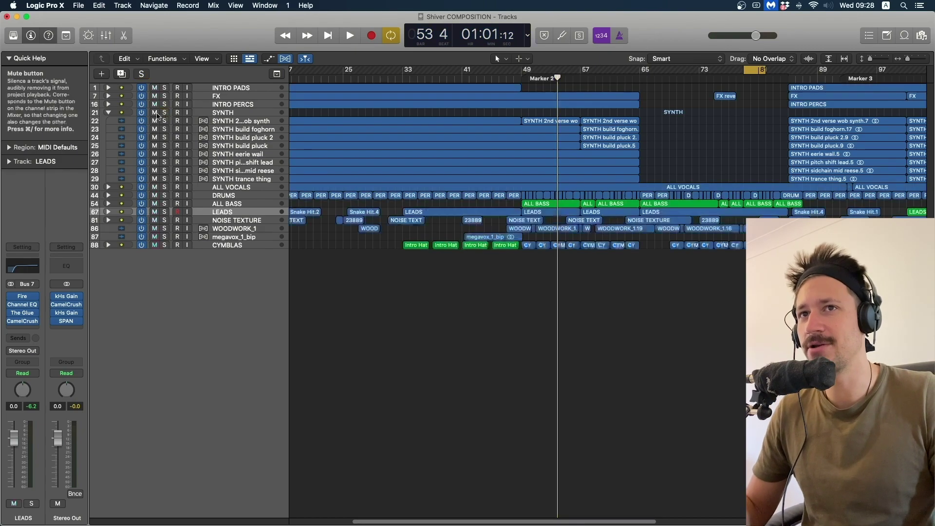
click(108, 113)
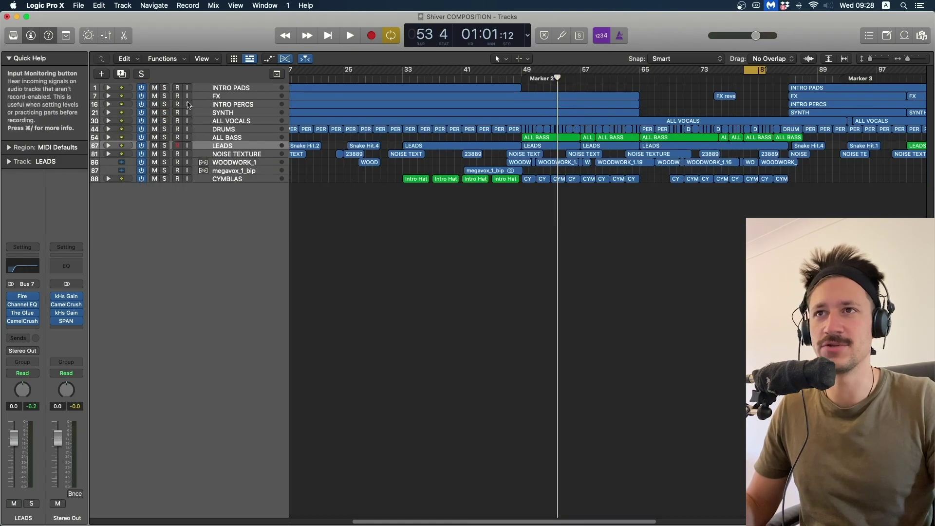
- Solo and expand the INTRO PERCS stack and play it briefly from about bar 25
click(165, 105)
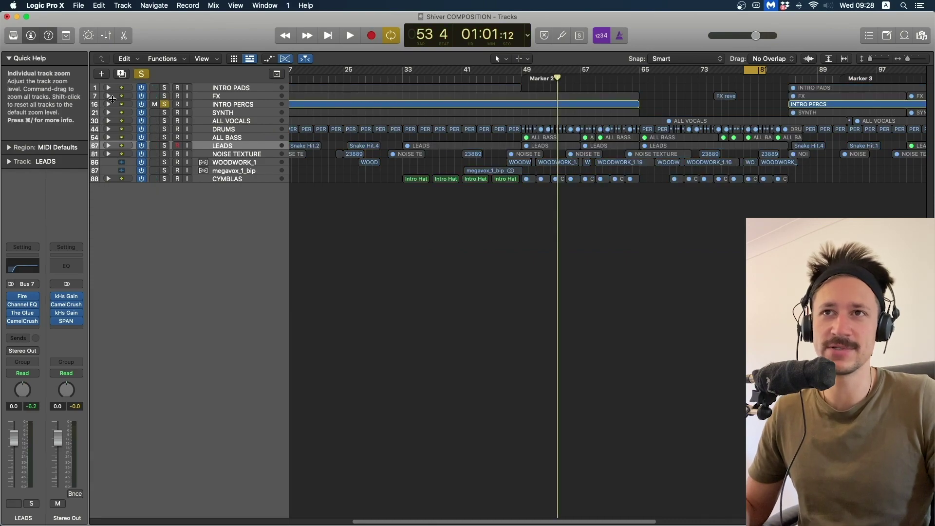
click(108, 104)
click(351, 77)
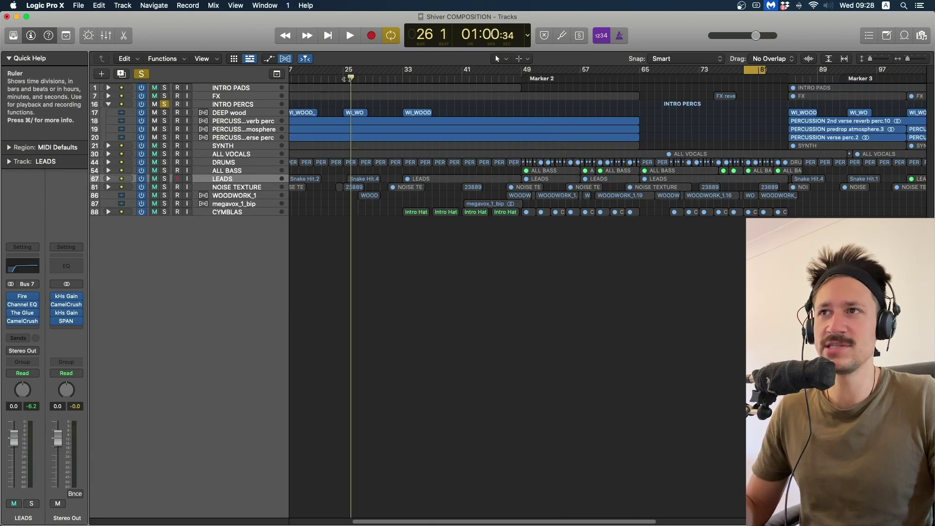
double_click(341, 78)
scroll(348, 79, left, 5)
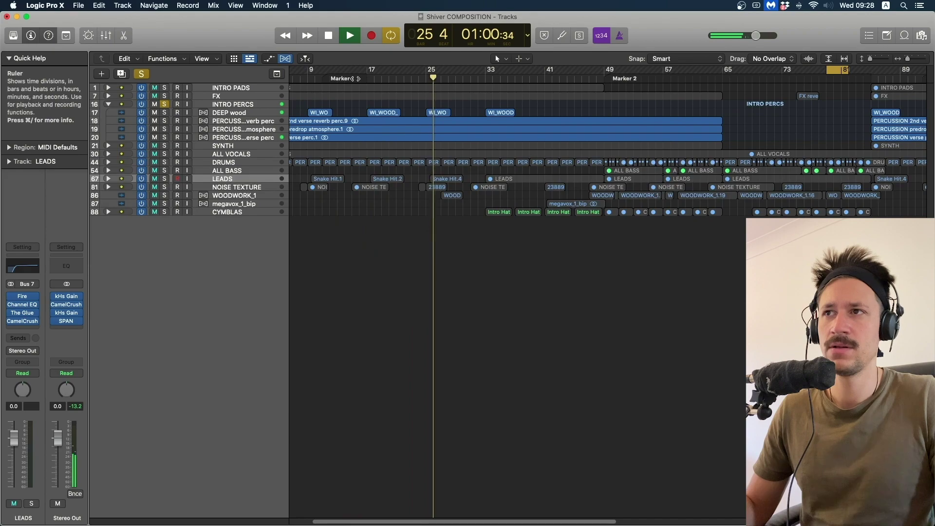
key(space)
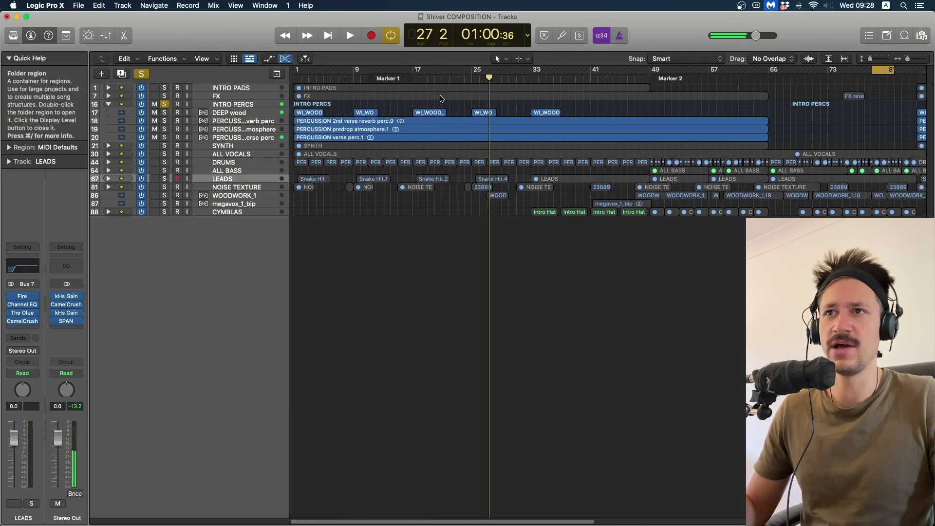
key(super+Left)
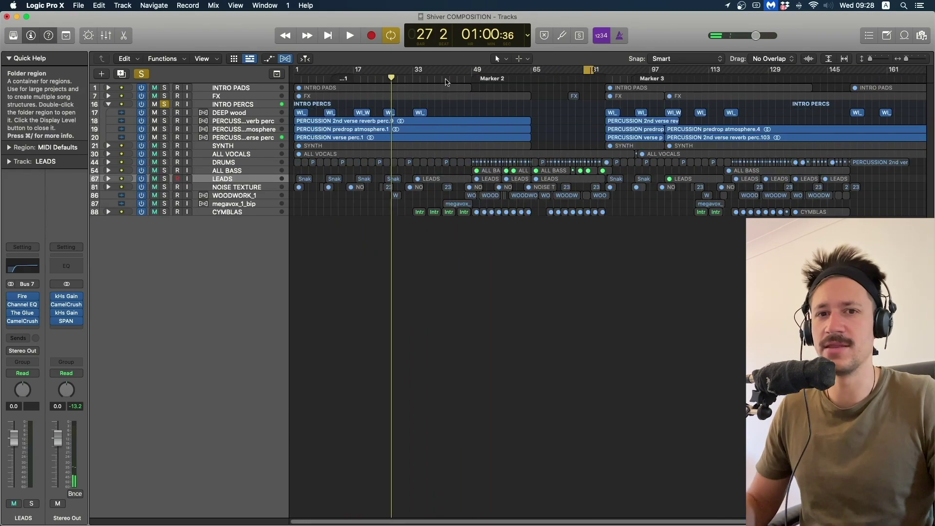
- Clear the solo on the INTRO PERCS stack and collapse it
click(165, 104)
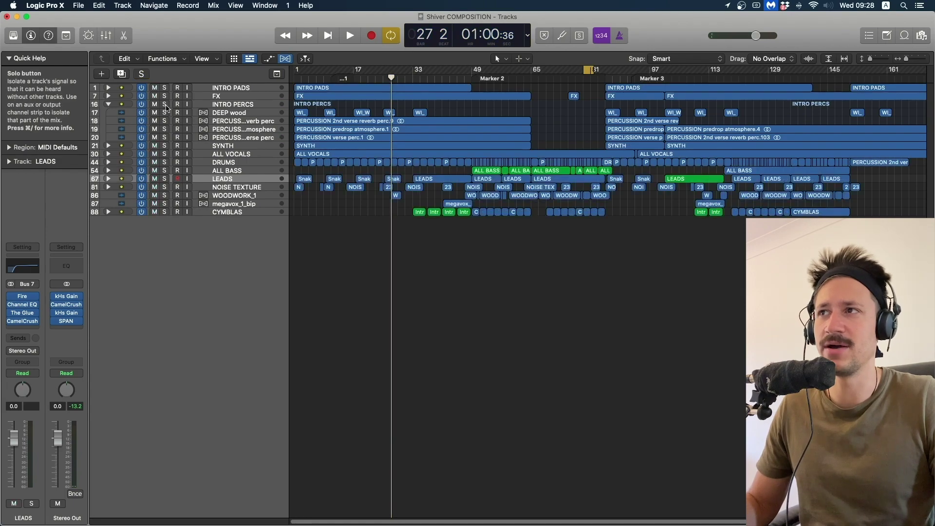
scroll(263, 147, right, 2)
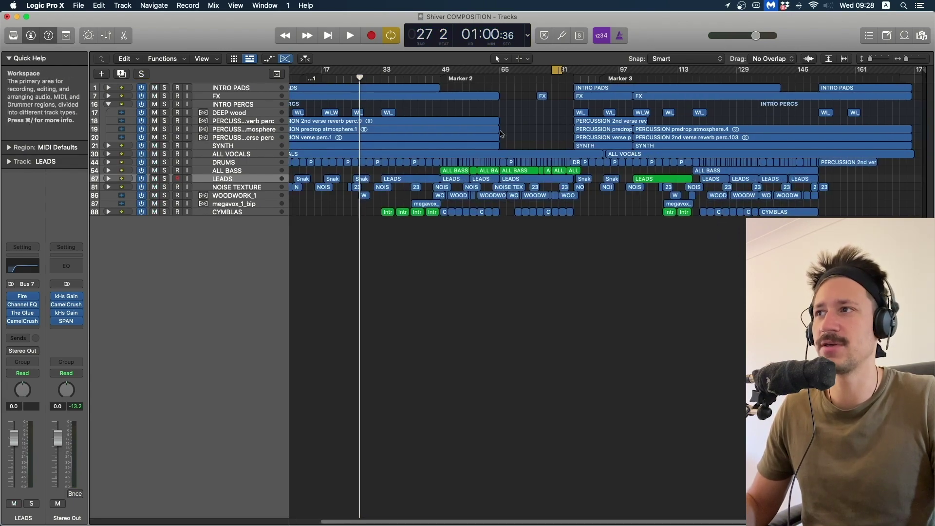
scroll(377, 140, left, 2)
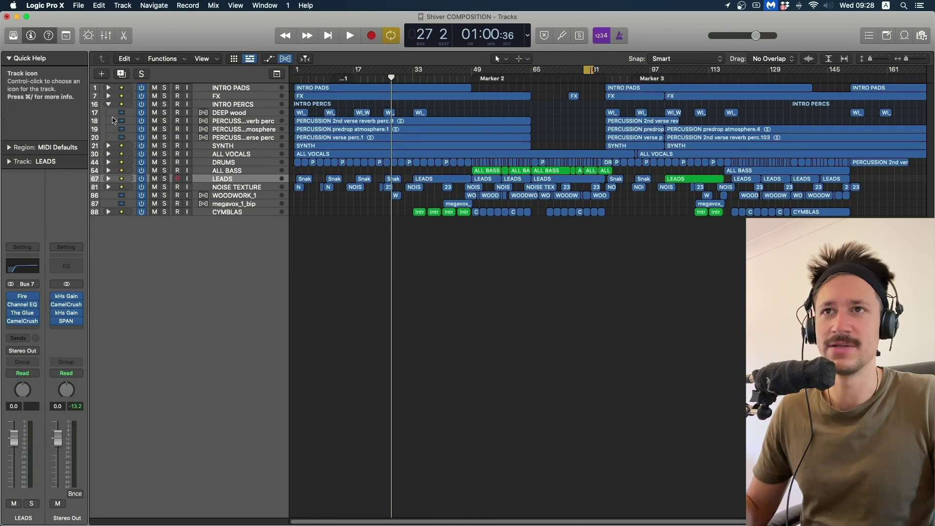
click(110, 104)
click(109, 104)
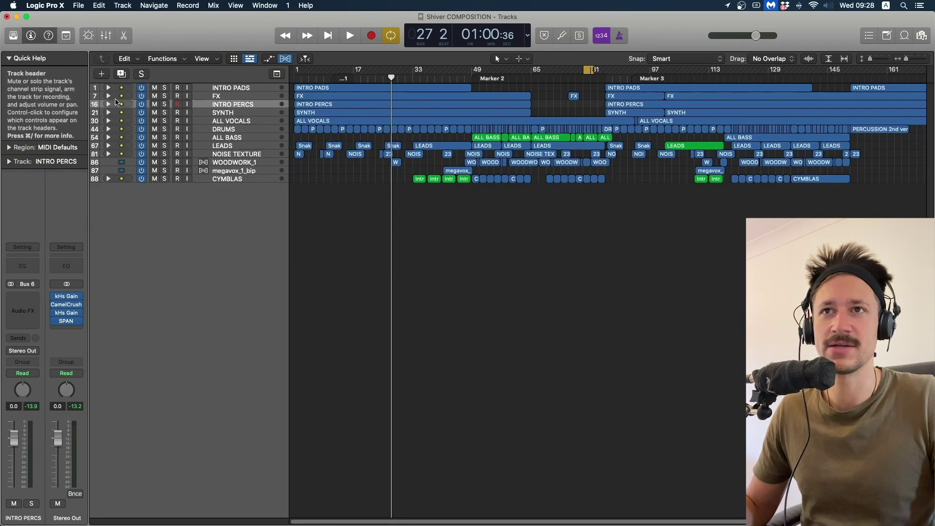
- Solo and expand the FX stack and play its section leading into Marker 2 at bar 49
click(164, 96)
click(129, 96)
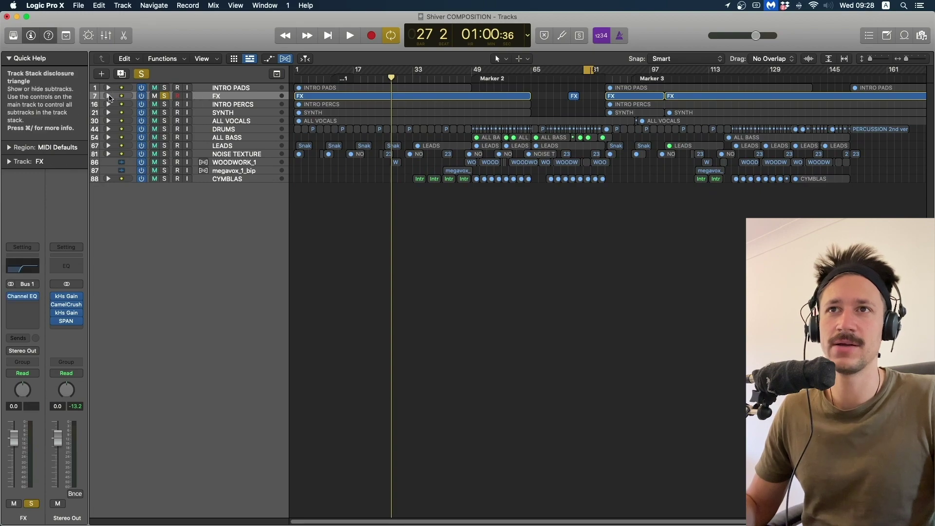
click(109, 96)
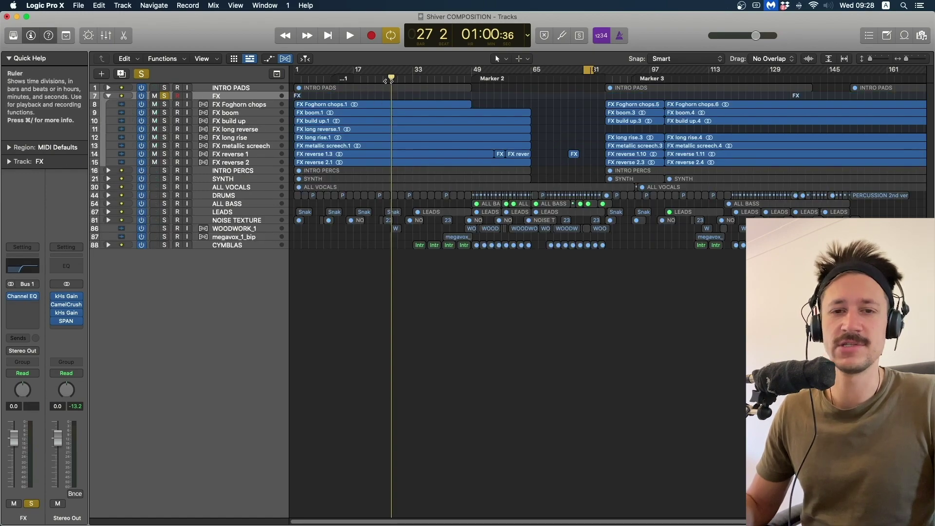
drag(392, 81, 388, 80)
key(space)
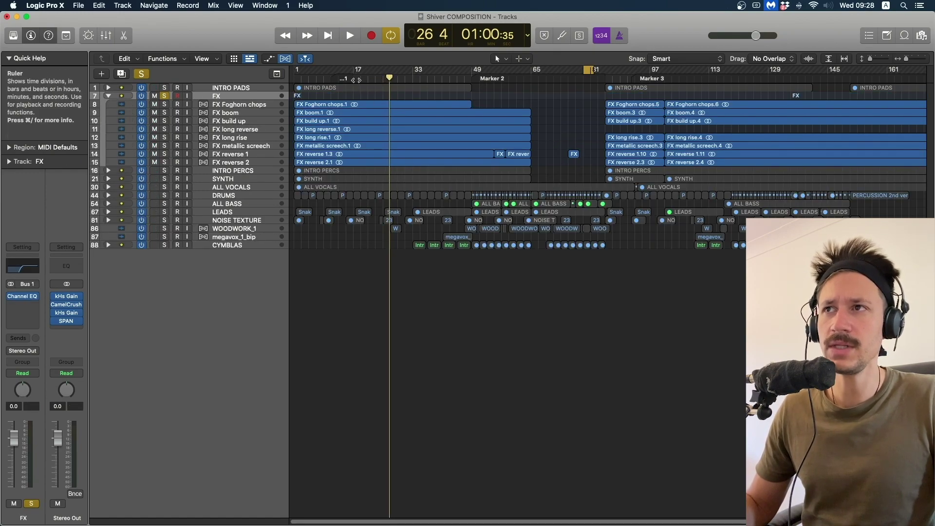
key(space)
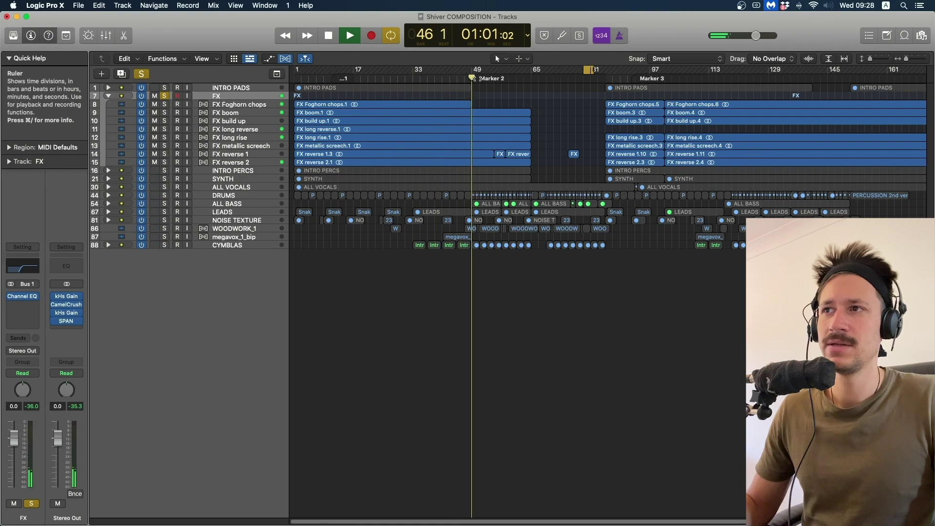
key(space)
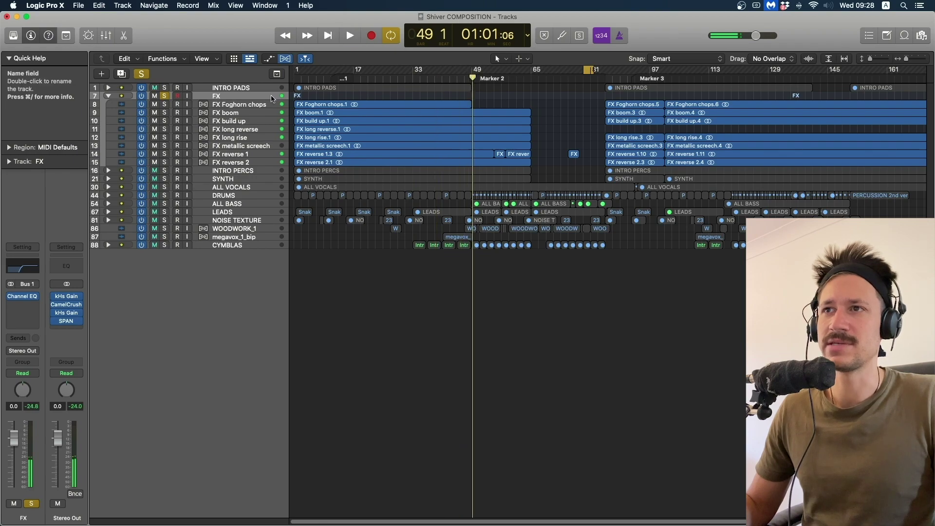
- Briefly solo FX Foghorn chops, clear the FX stack's solo and inspect the stack's Channel EQ
click(165, 103)
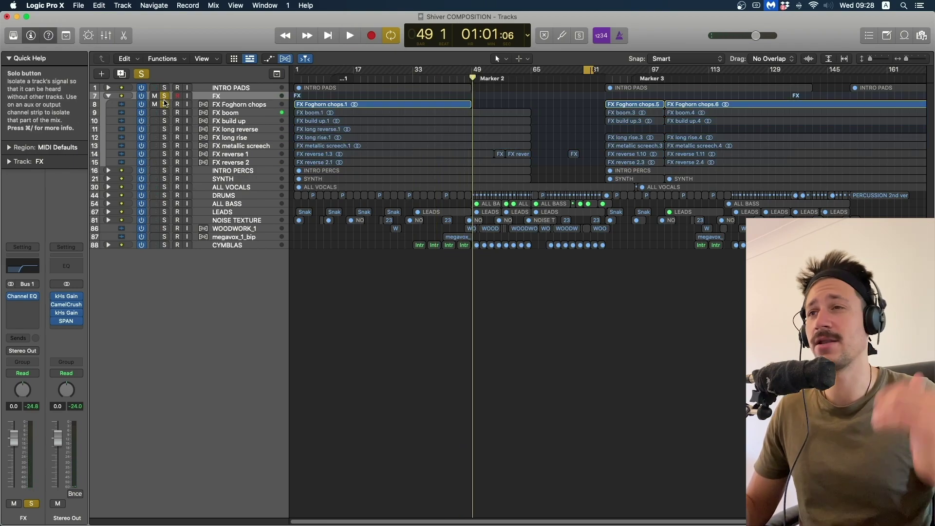
click(166, 104)
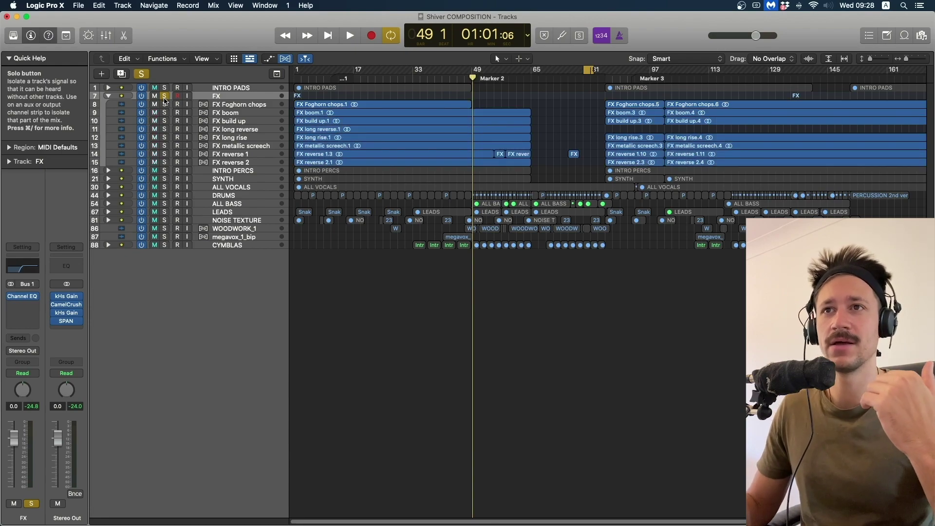
click(165, 96)
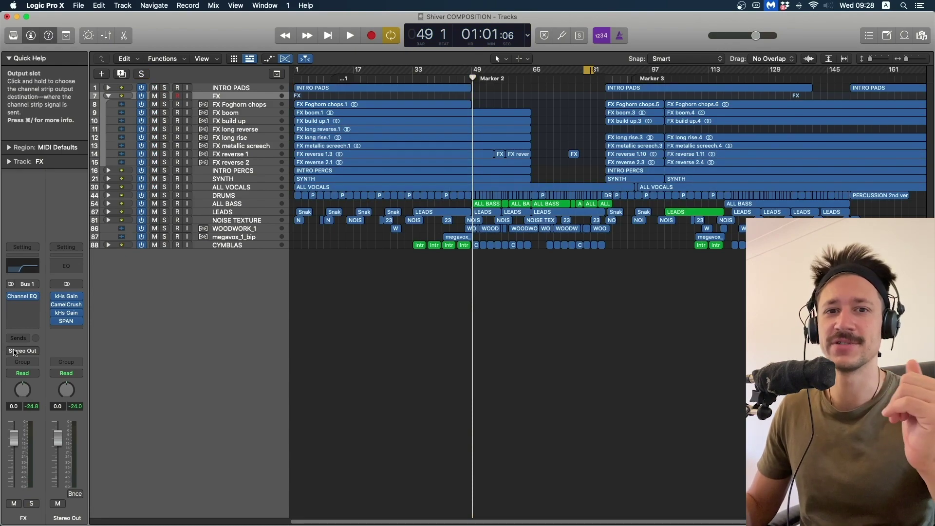
click(26, 298)
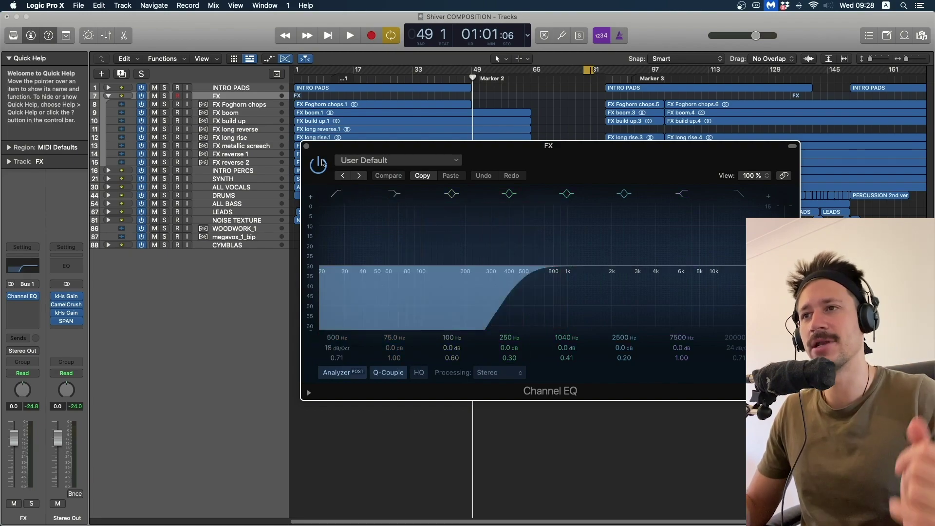
- Expand and solo the INTRO PADS stack and play it in the intro
click(108, 87)
click(164, 88)
double_click(322, 77)
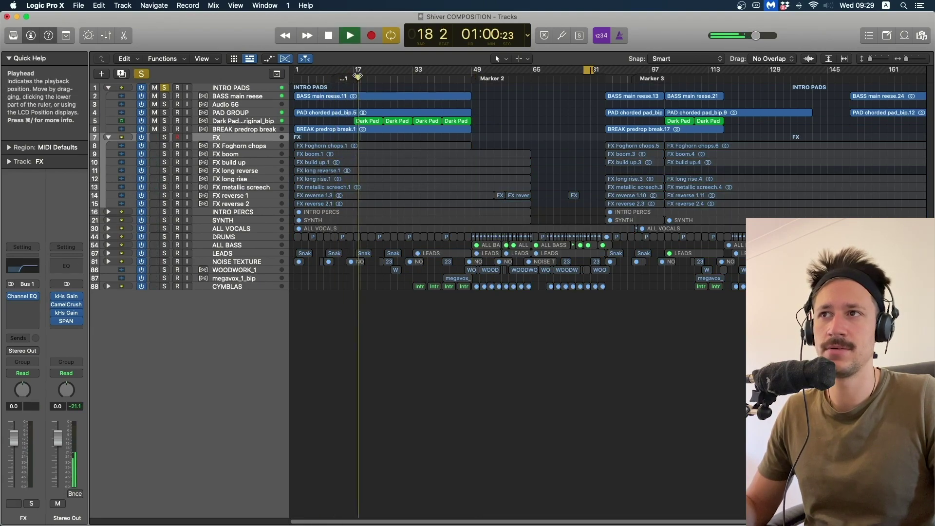
- Enlarge the Dark Pad High Original_bip track, stop playback and set the cycle area from bar 17 to bar 28
click(275, 121)
key(ctrl+z)
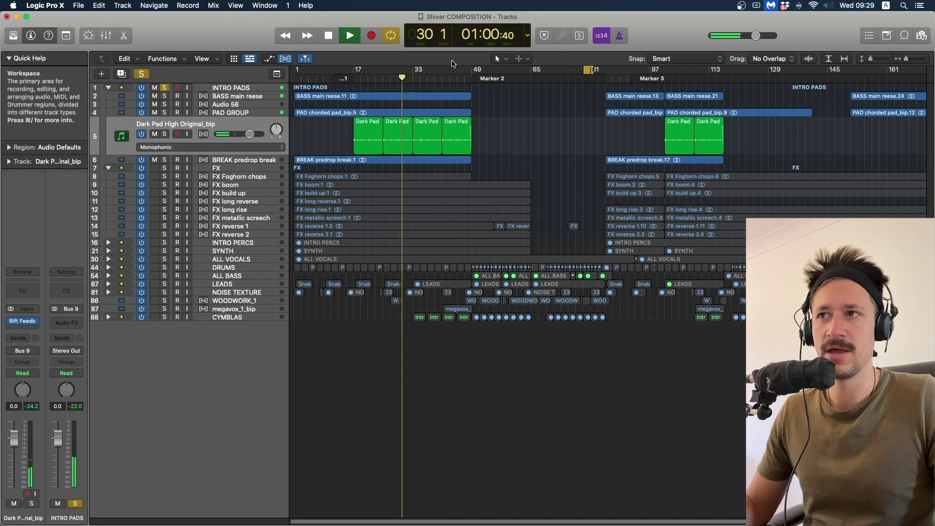
key(space)
drag(354, 72, 393, 72)
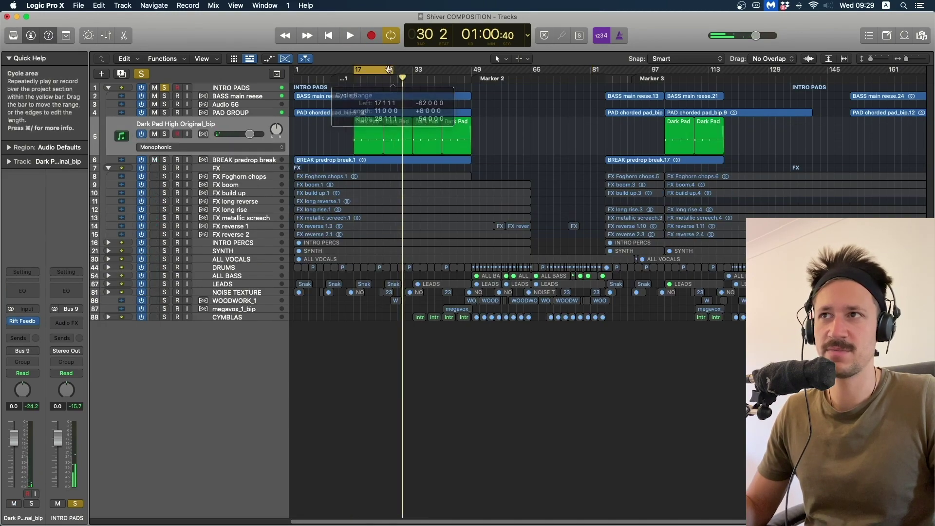
- Solo only the Dark Pad High Original_bip track, clearing the INTRO PADS solo, and play it from bar 17
click(165, 134)
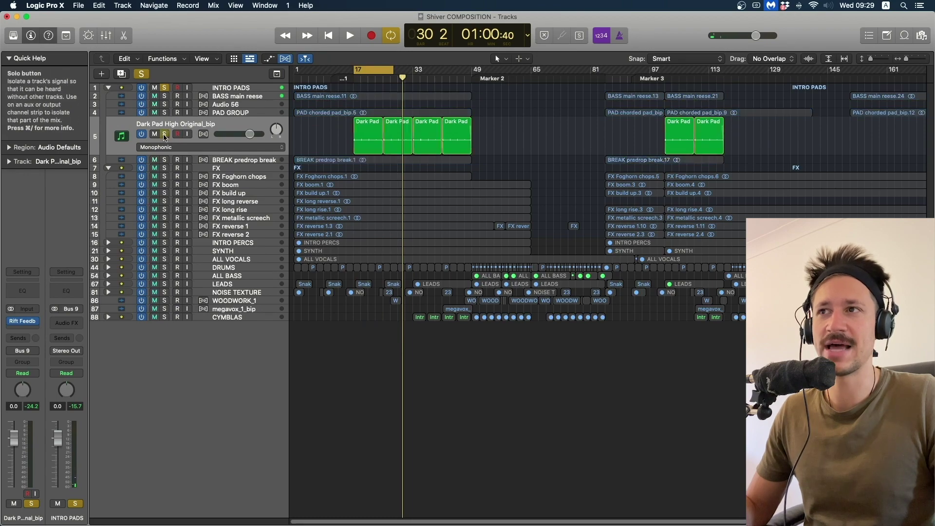
click(164, 88)
drag(344, 146, 390, 144)
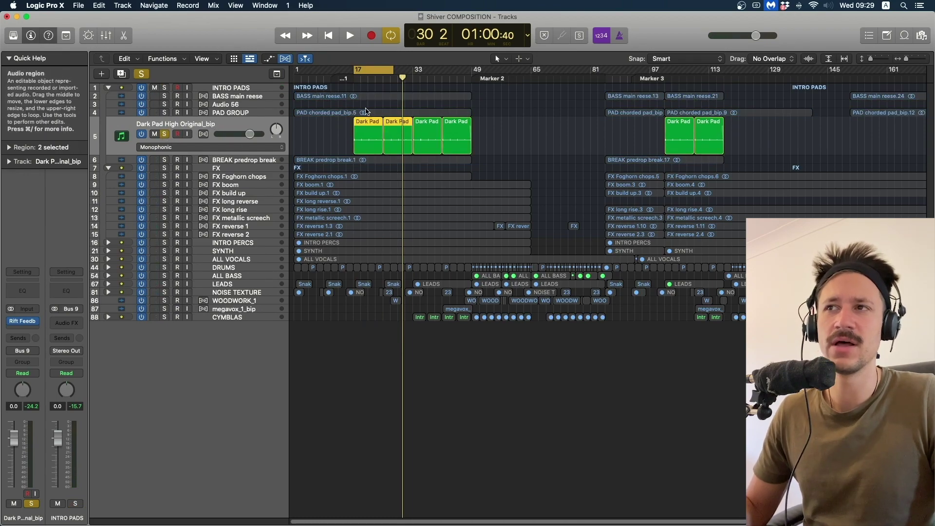
click(366, 86)
key(space)
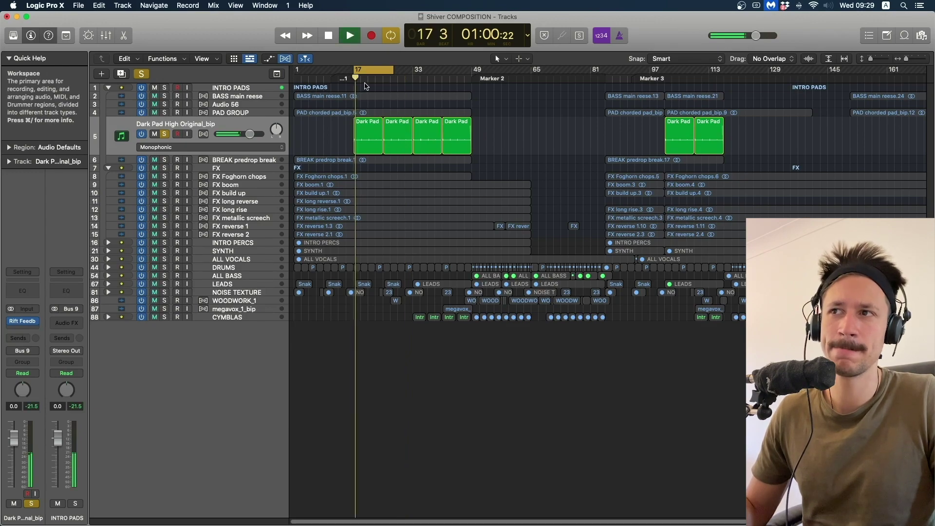
- Stop playback and mute the Dark Pad High Original_bip track
key(space)
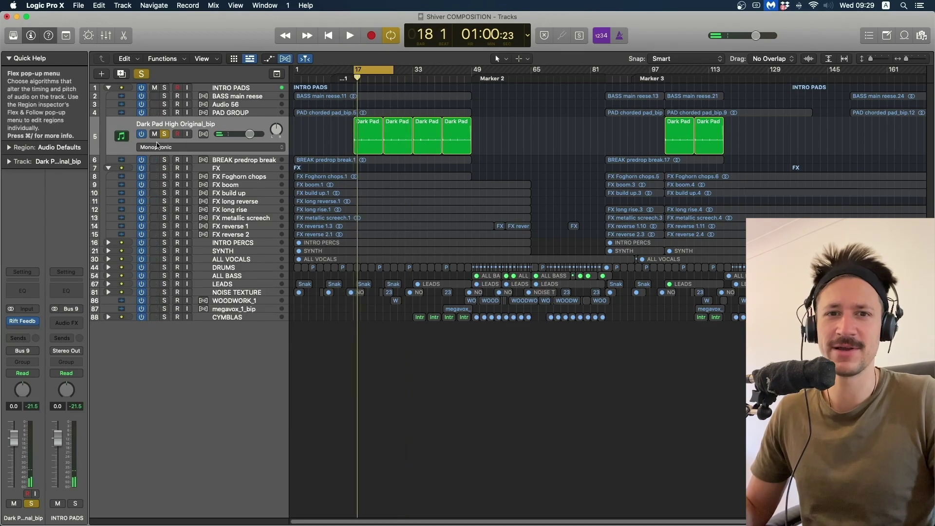
click(155, 134)
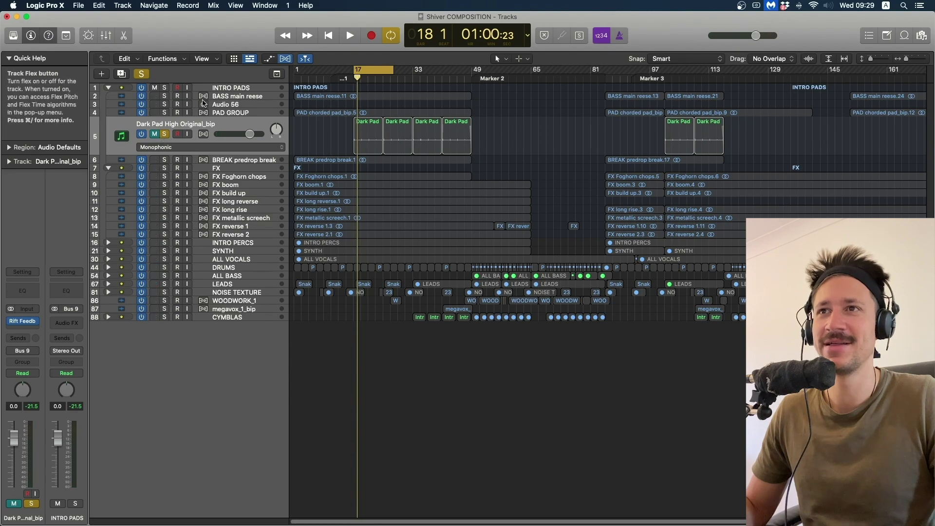
- Solo the BASS main reese and PAD GROUP tracks and play them from around bar 13
click(164, 96)
click(164, 112)
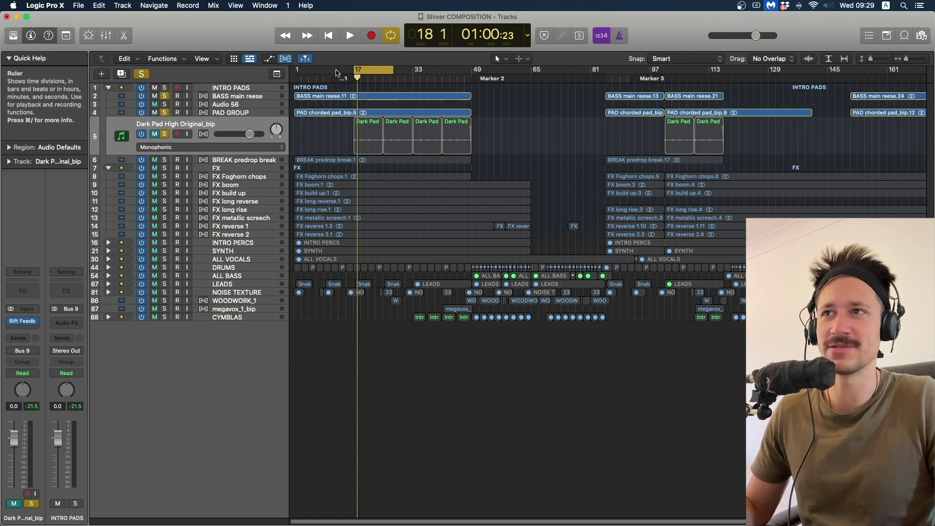
click(339, 78)
key(space)
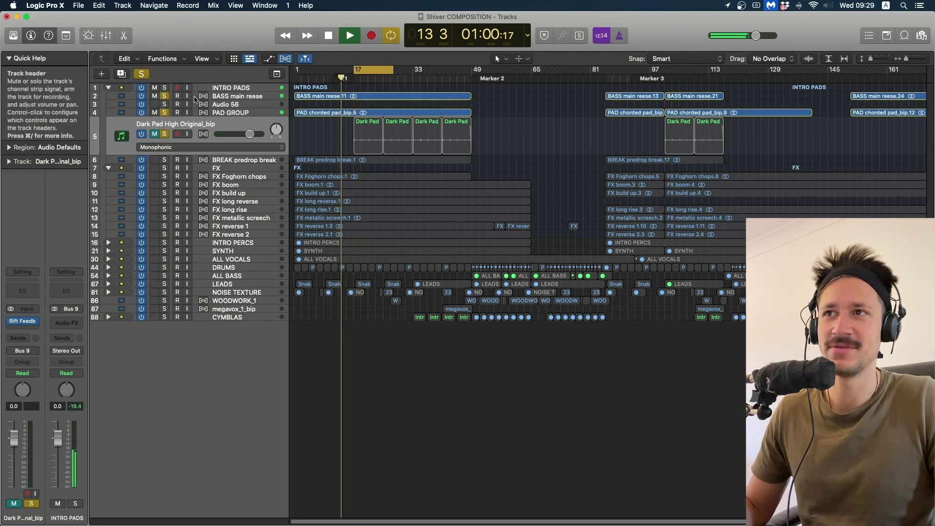
- Clear the solos on BASS main reese and Dark Pad High Original_bip to audition PAD GROUP alone, and stop playback
click(164, 96)
click(164, 134)
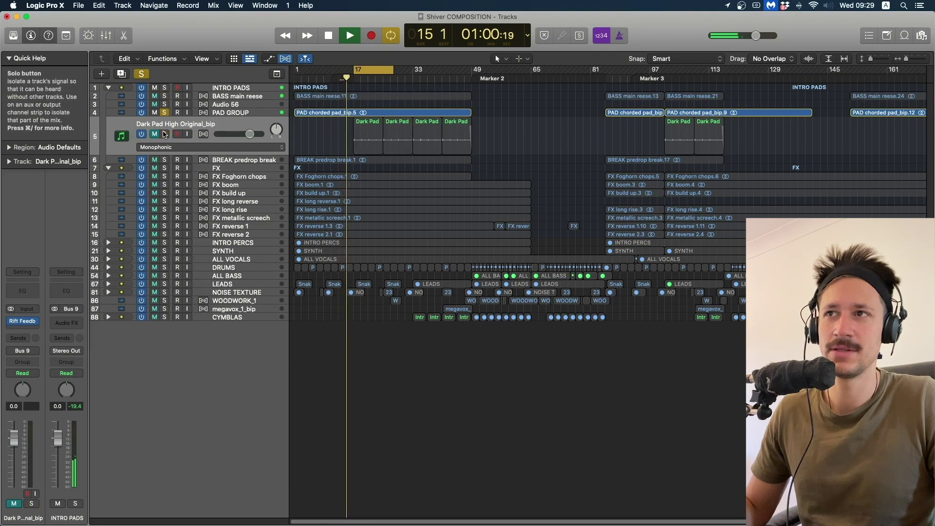
key(space)
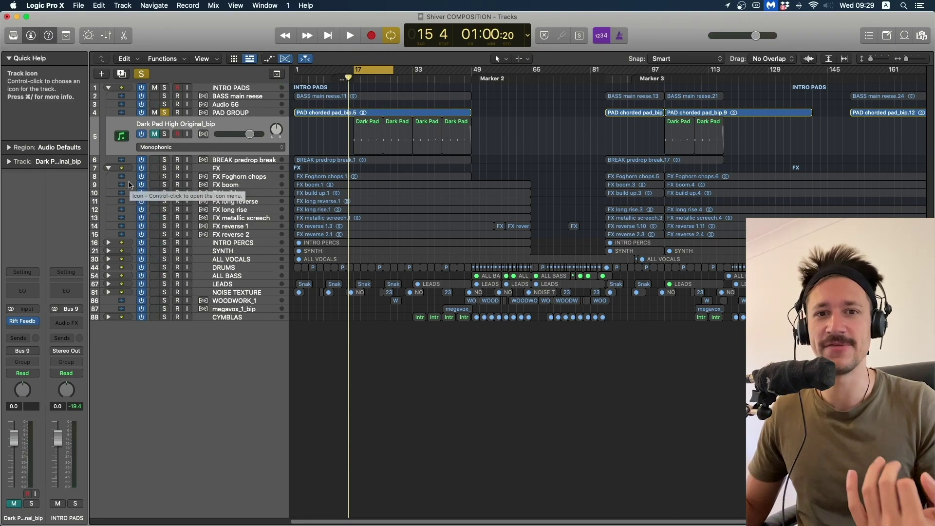
- Clear the PAD GROUP solo, unmute the Dark Pad High Original_bip track, and play the full mix briefly from bar 18
click(164, 112)
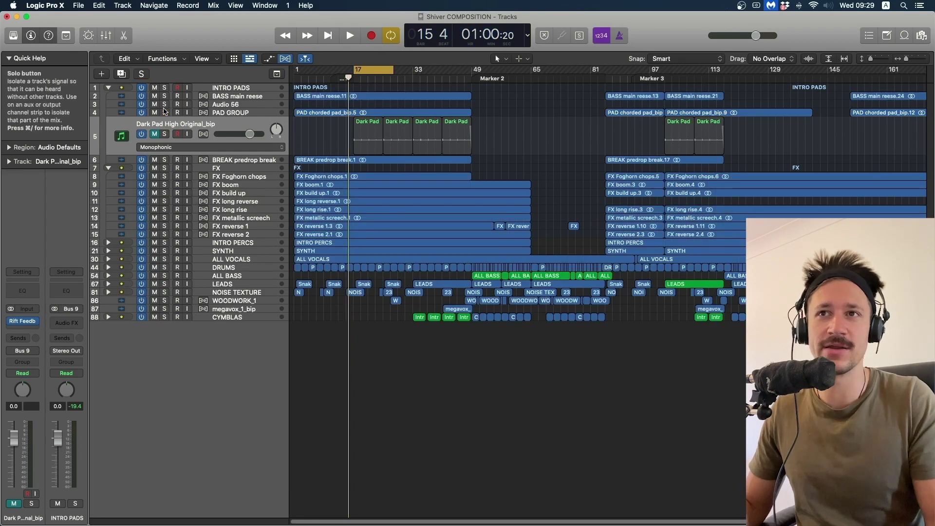
click(157, 134)
click(357, 77)
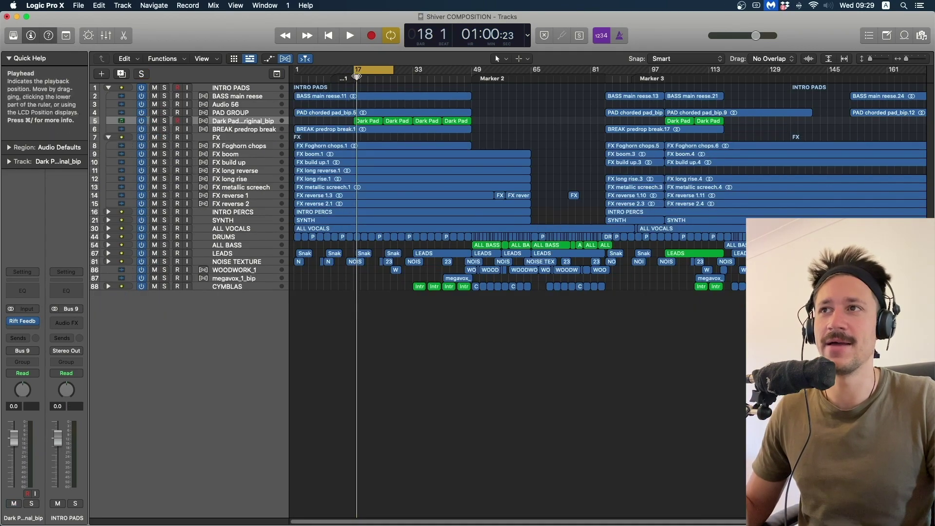
key(space)
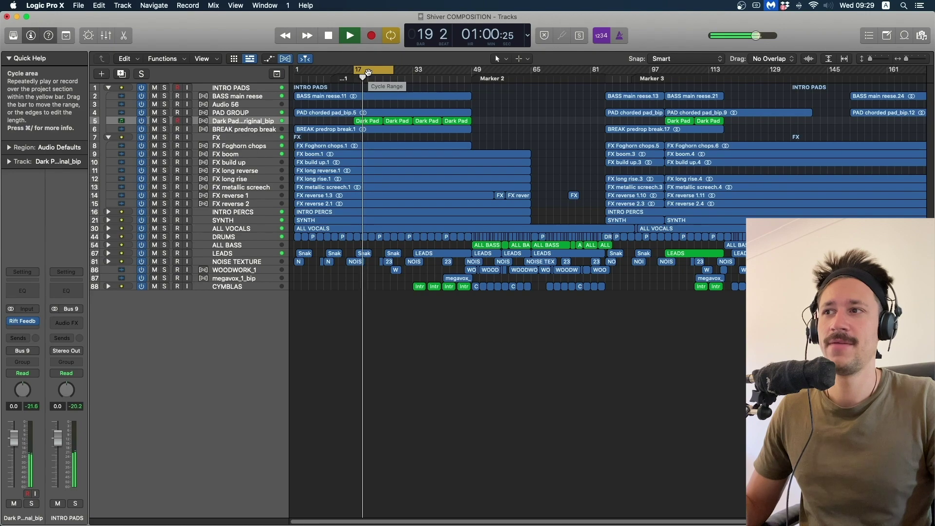
key(space)
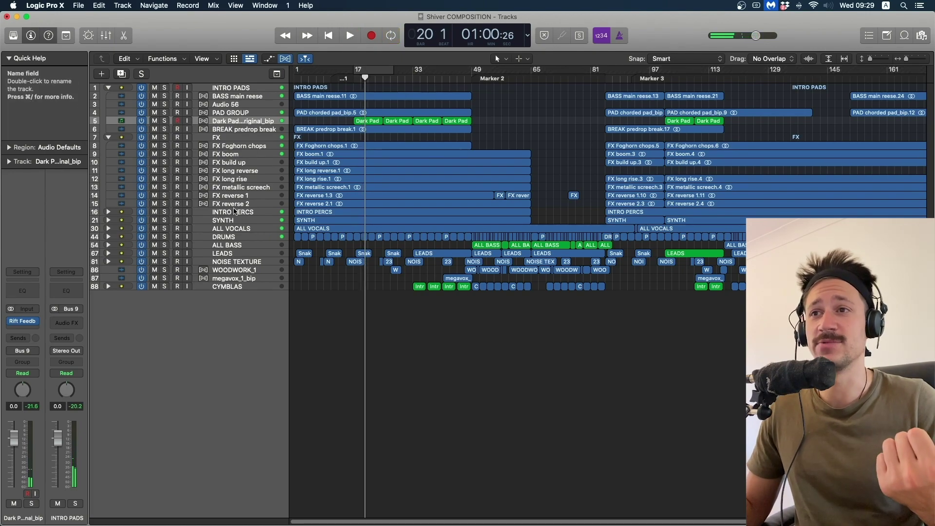
- Review the channel strip processing of ALL VOCALS, DRUMS, the INTRO PADS stack and its individual pad tracks
click(245, 229)
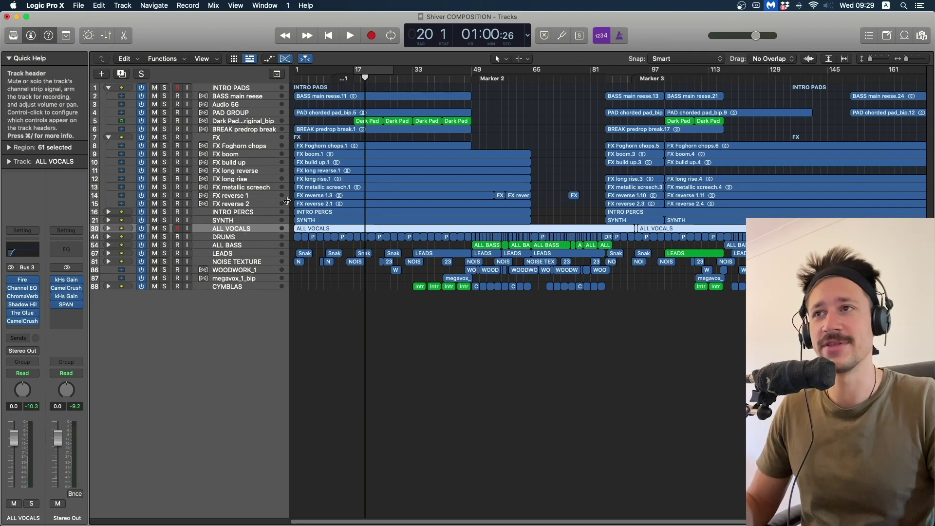
click(254, 89)
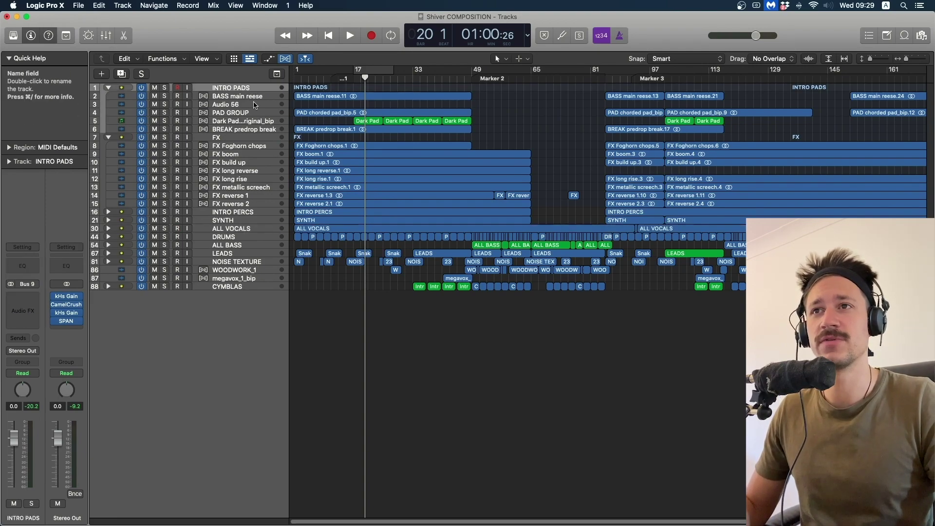
click(252, 104)
click(250, 97)
click(255, 121)
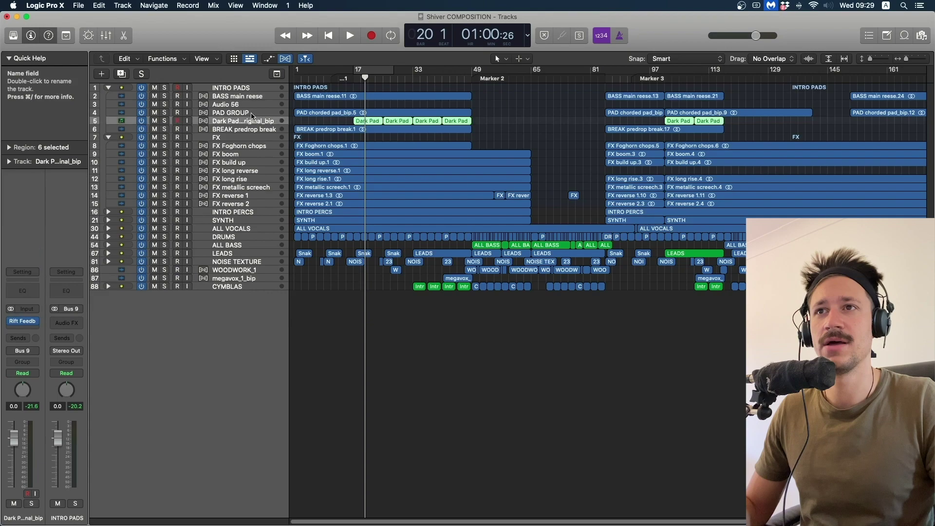
click(251, 112)
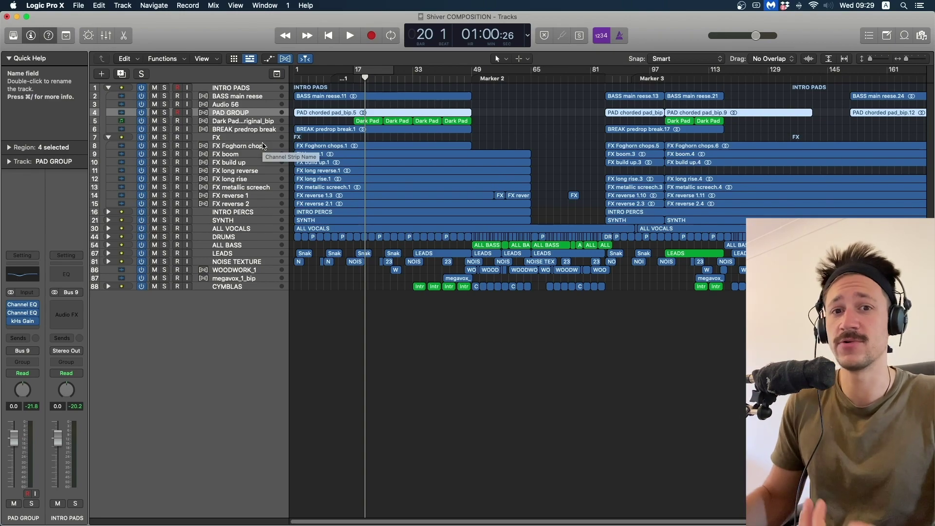
click(255, 237)
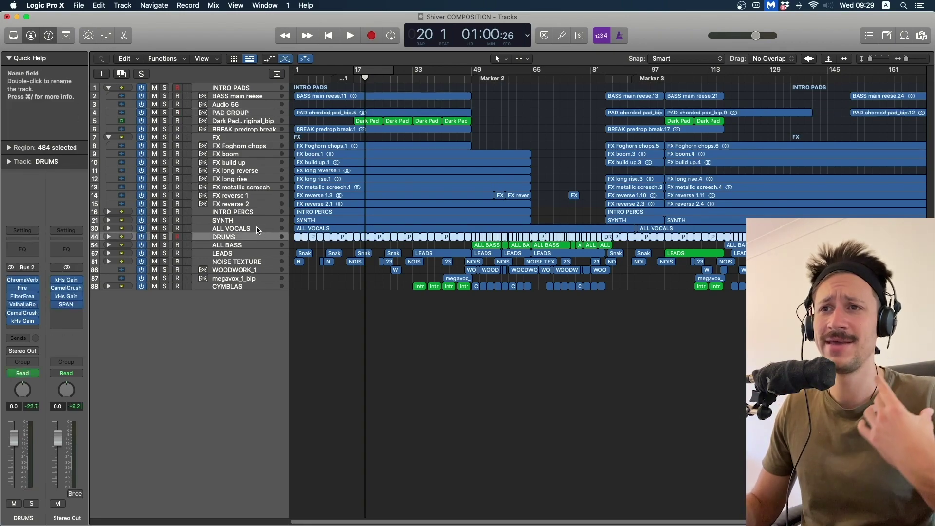
click(258, 229)
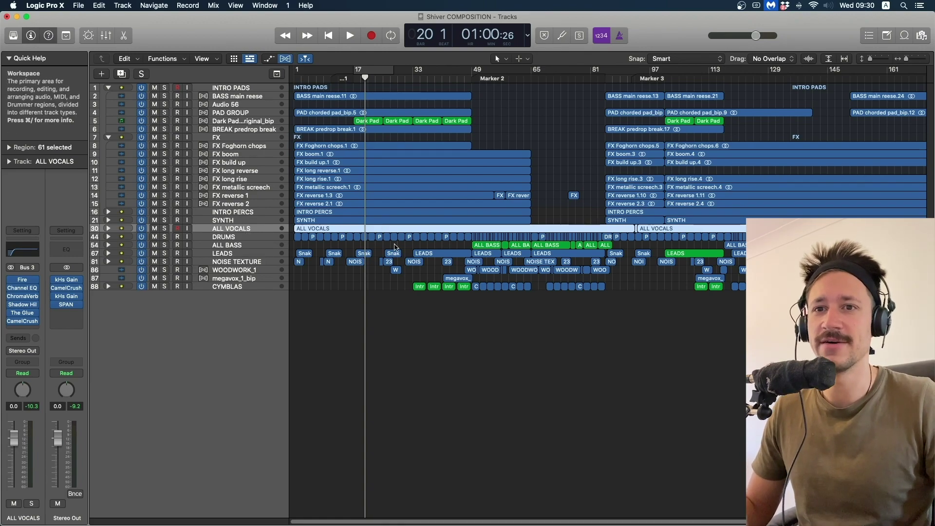
- Play the full mix from bar 31, skip ahead to just before Marker 2 to hear the transition, and stop playback
scroll(383, 253, right, 1)
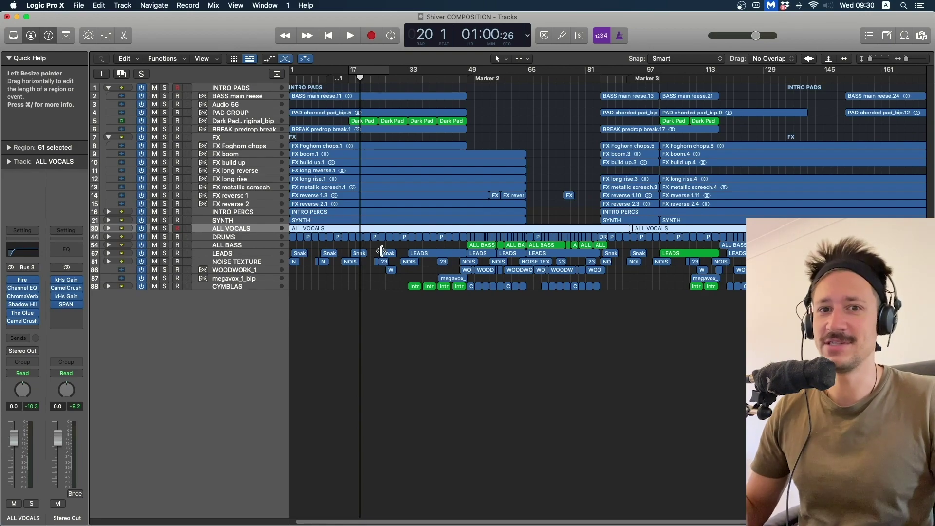
click(401, 71)
key(space)
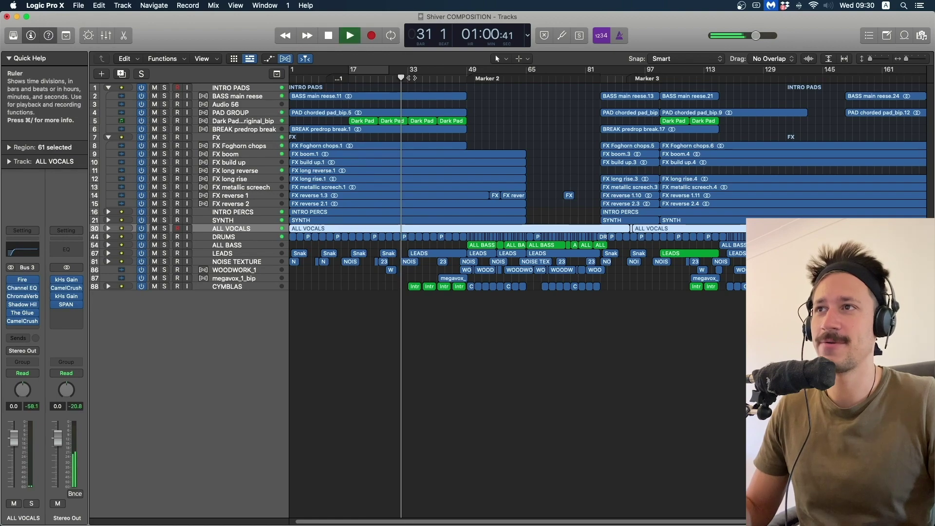
drag(412, 77, 461, 78)
click(520, 119)
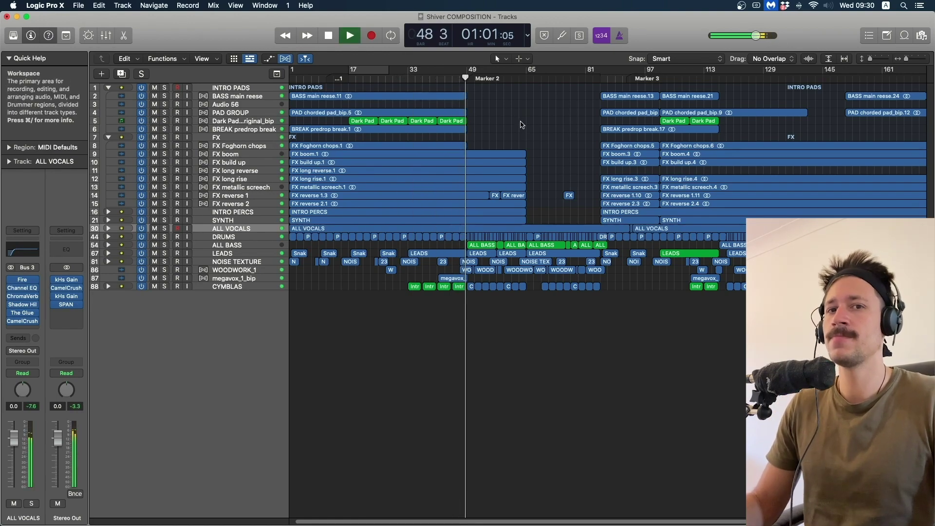
scroll(521, 123, right, 2)
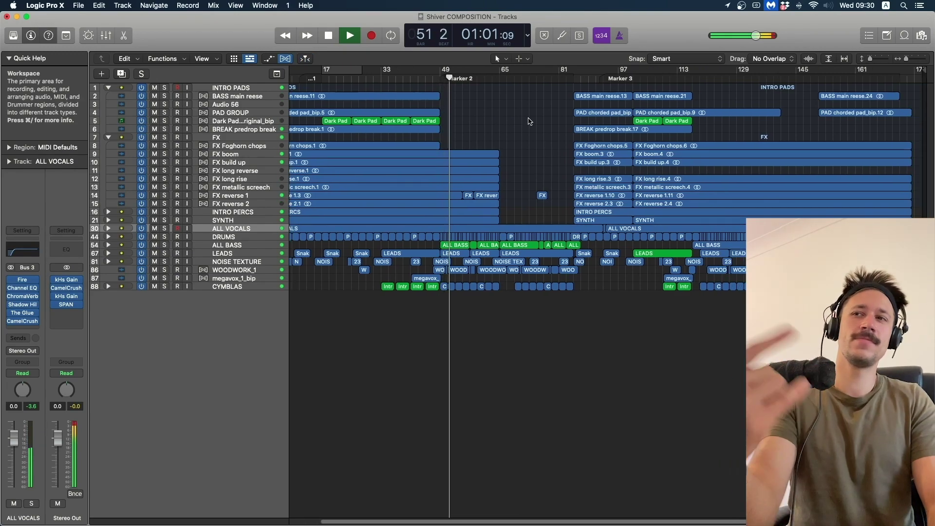
key(space)
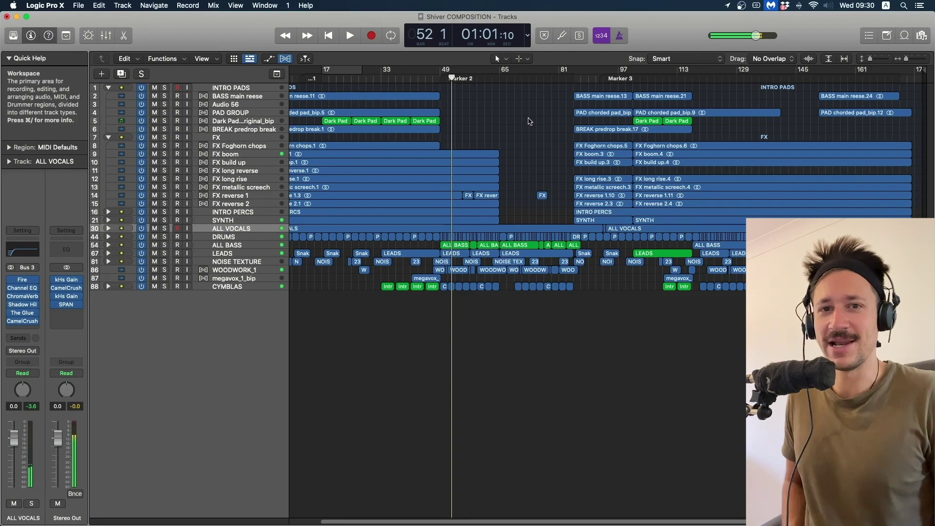